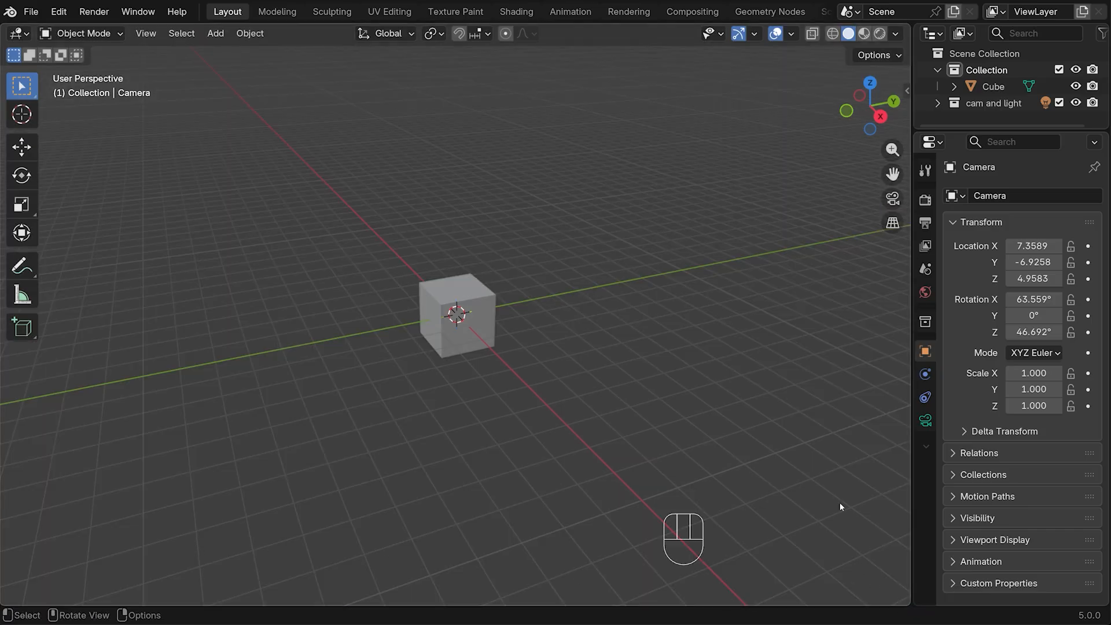
Delete the default cube from the scene.
left_click(461, 289)
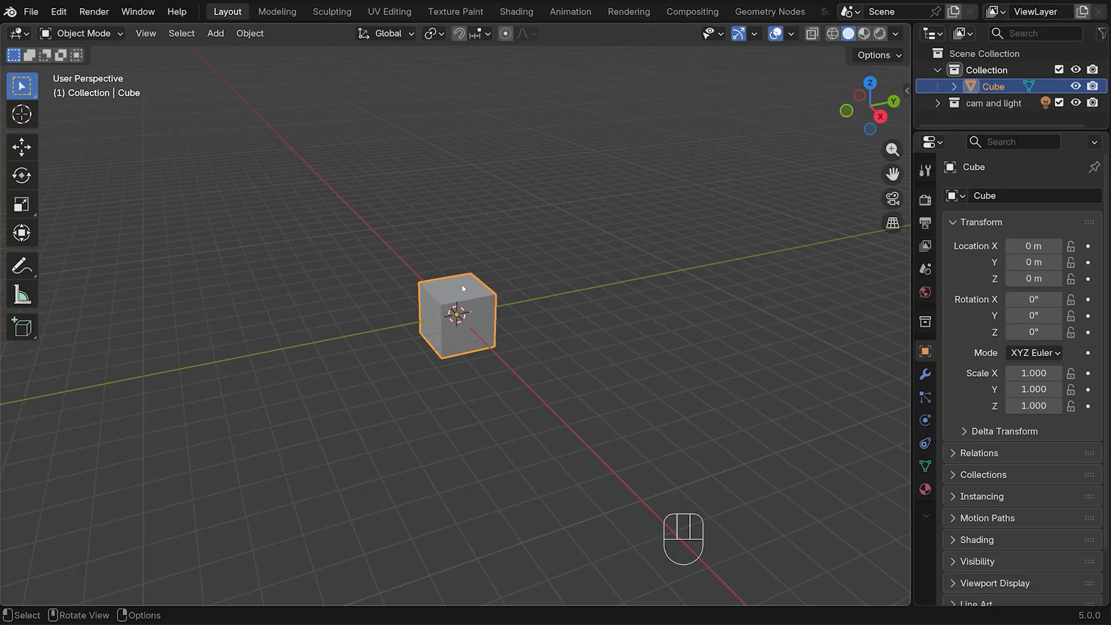
key("x")
left_click(452, 287)
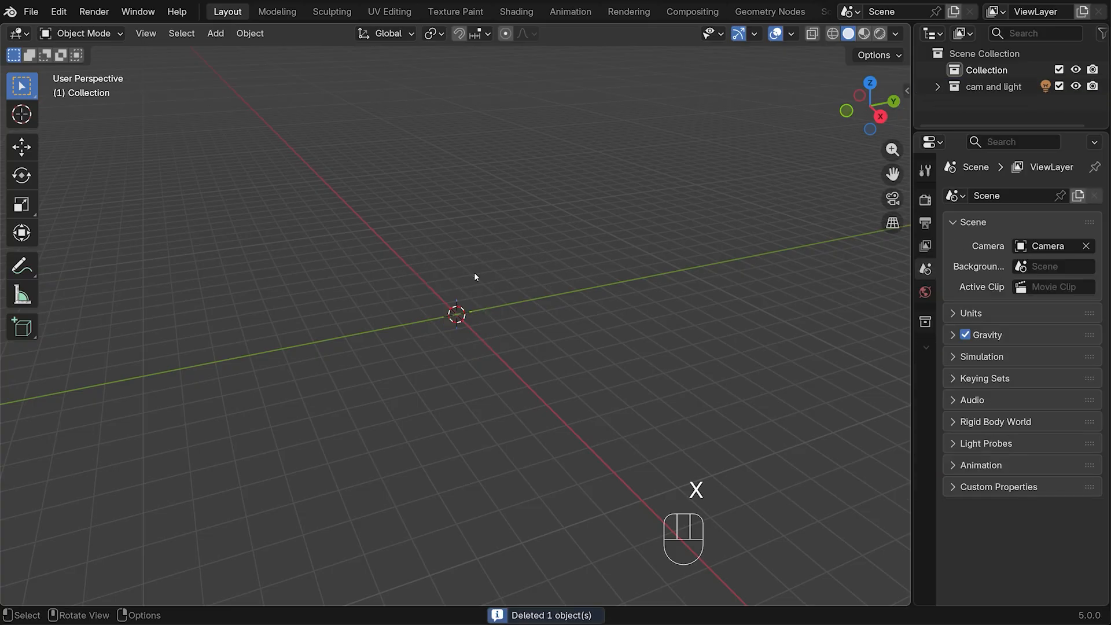
Add a UV sphere at the world origin and scale it uniformly down to about 0.46.
key("shift+a")
mouse_move(492, 284)
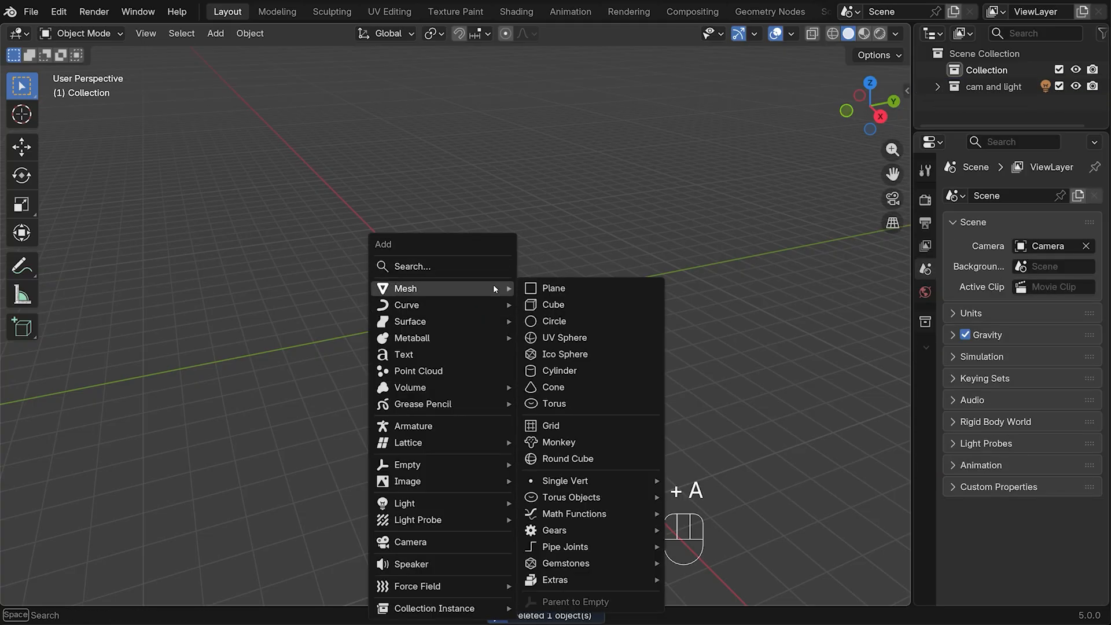
left_click(572, 340)
key("KP_1")
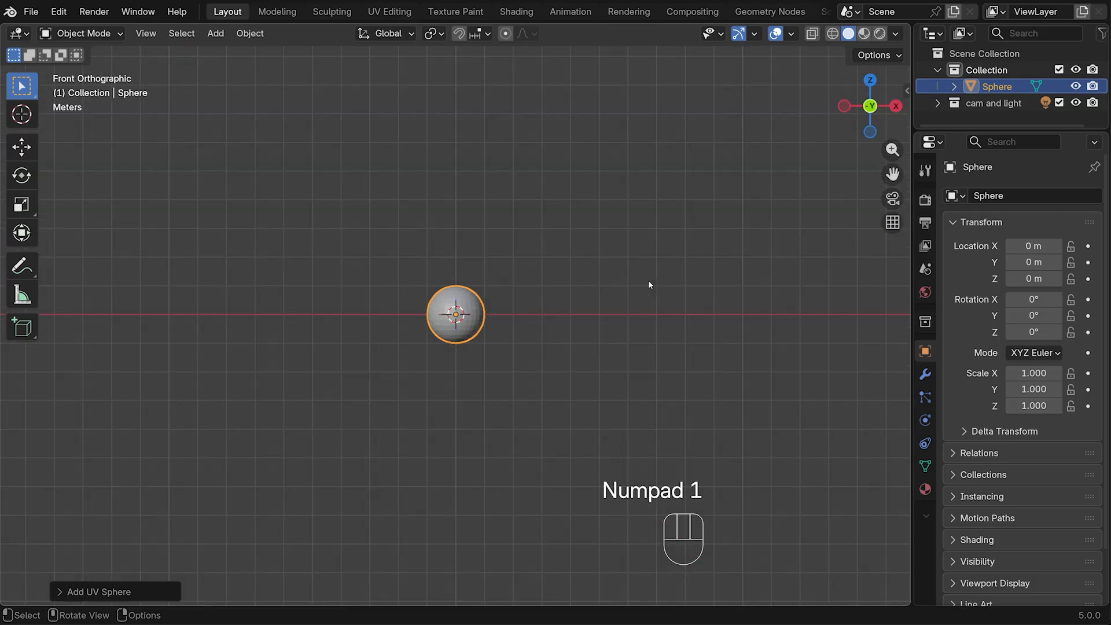
scroll(625, 275, "up", 5)
key("s")
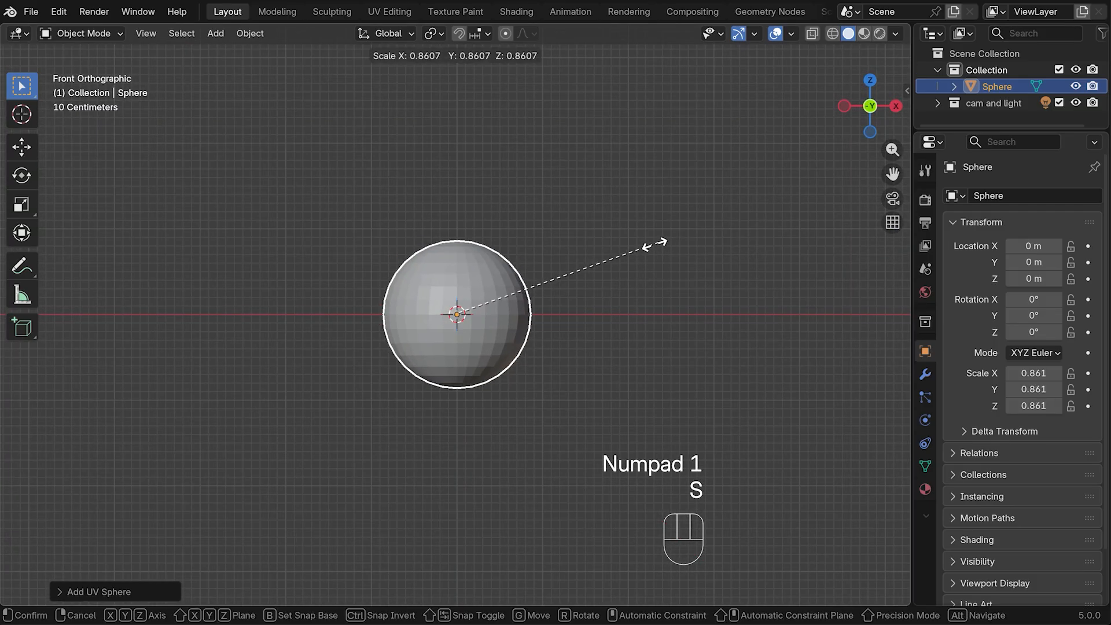
left_click(561, 267)
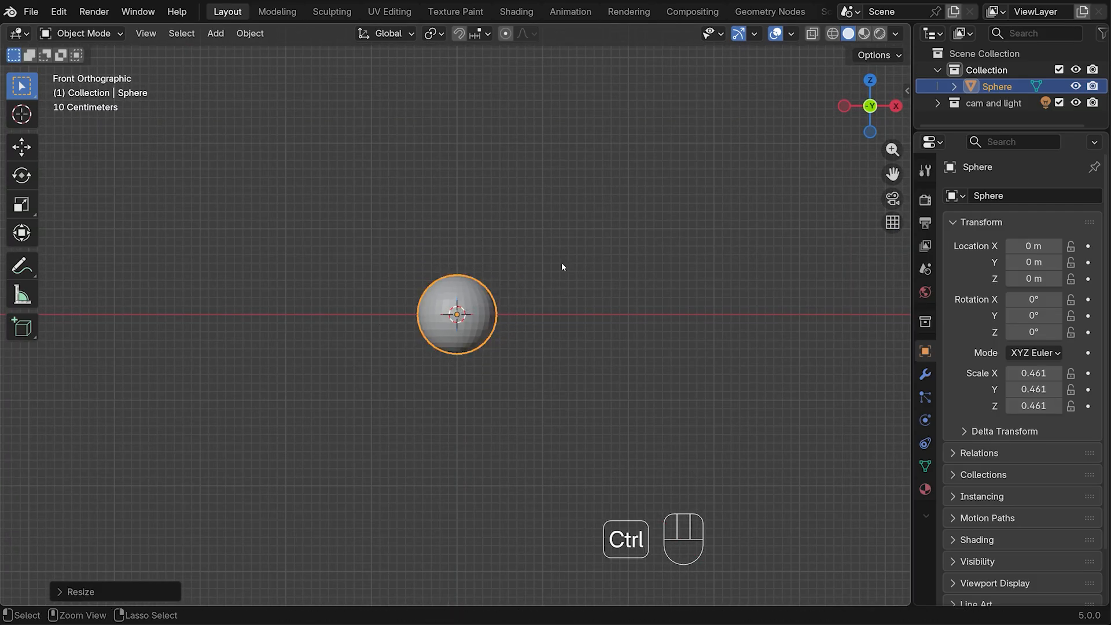
Add a Subdivision Surface modifier with viewport and render levels of 3, and apply the sphere's object transform.
key("ctrl+3")
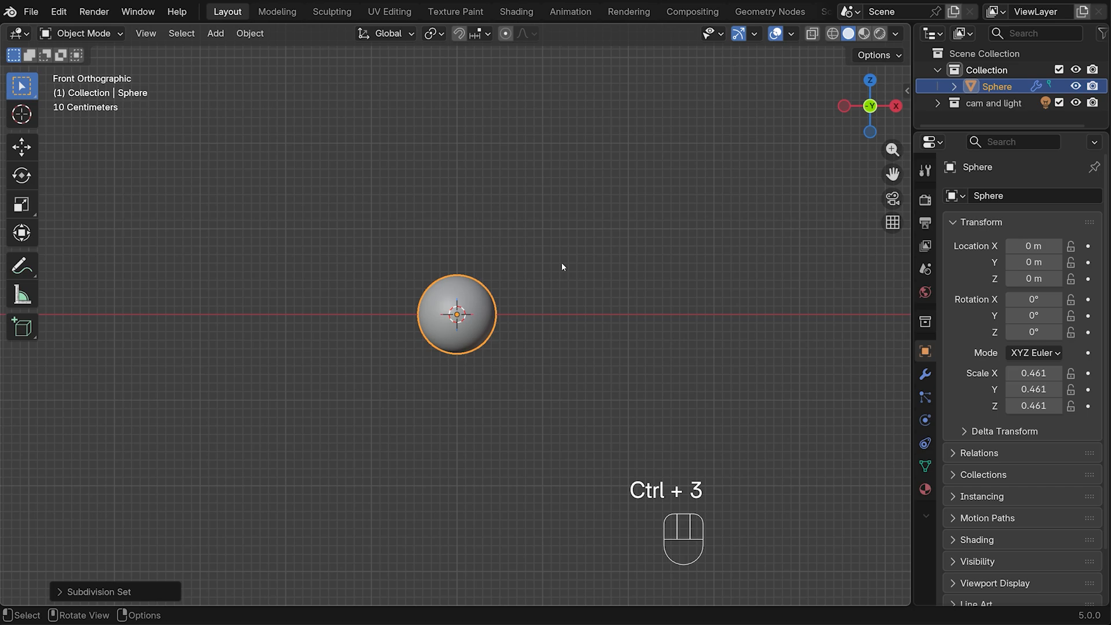
left_click(924, 374)
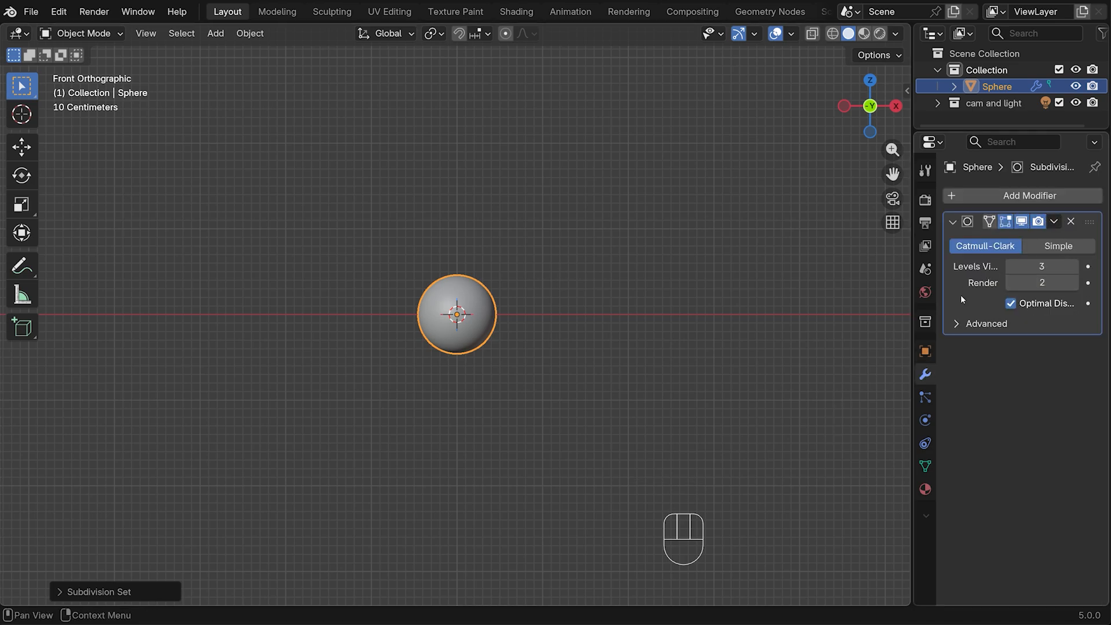
left_click(1073, 282)
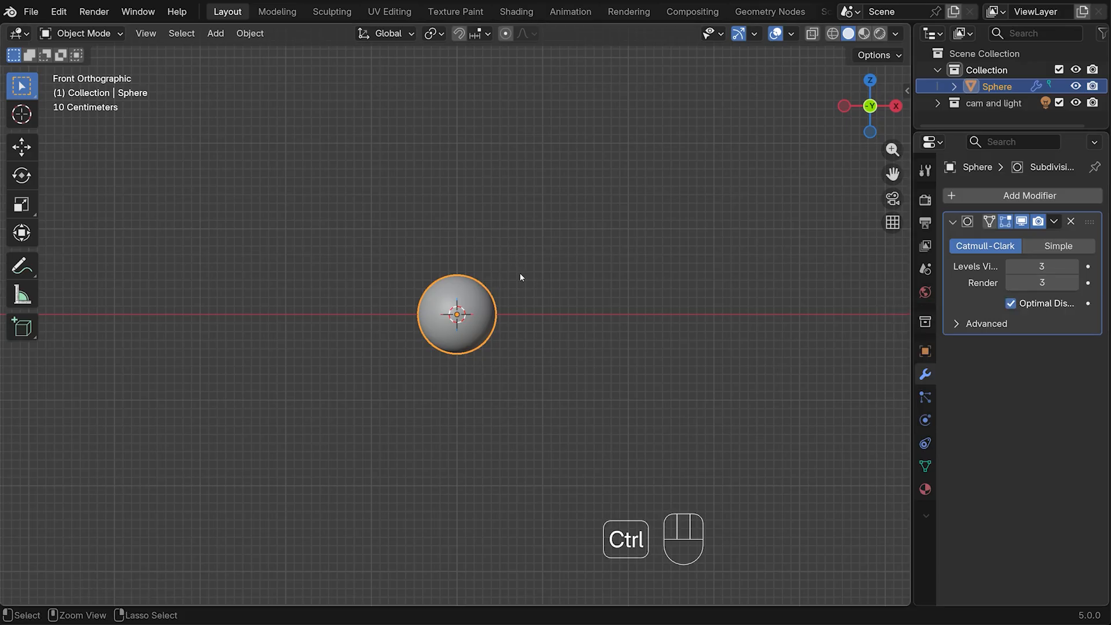
key("ctrl+a")
left_click(502, 256)
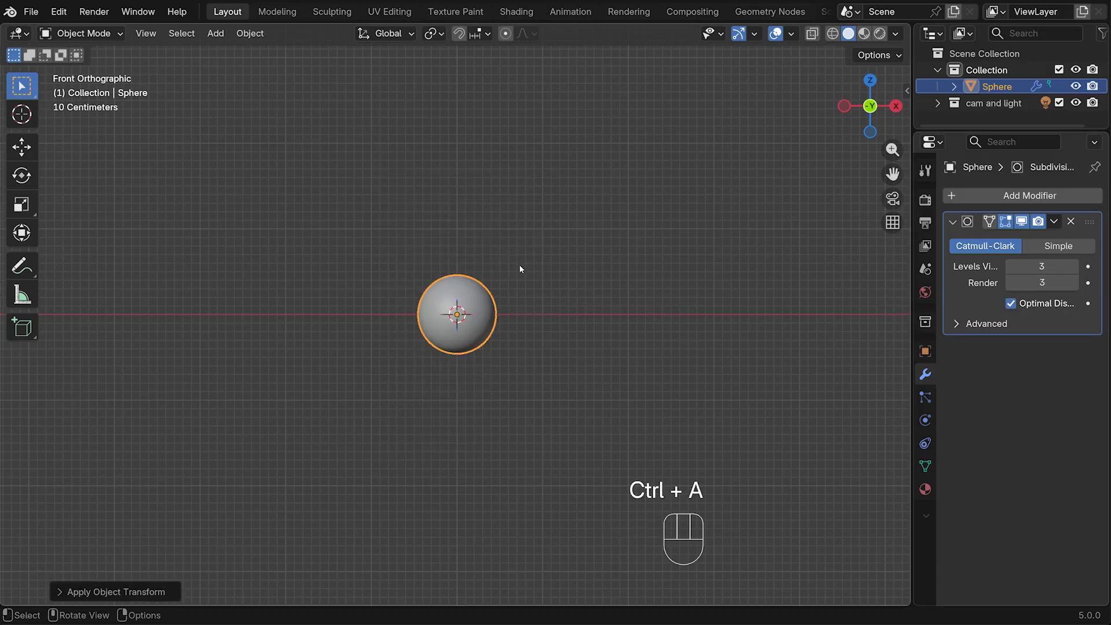
In Edit Mode, sink the sphere's top vertex along Z into a deep dimple, using smooth proportional editing with a size of about 0.35 m.
key("Tab")
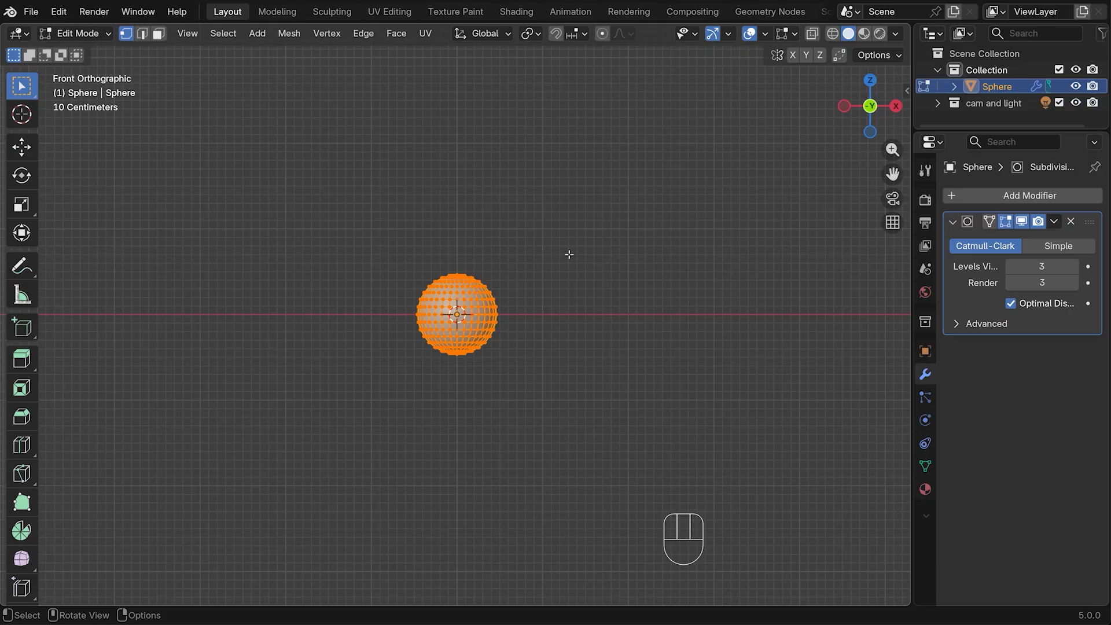
scroll(578, 243, "up", 5)
middle_click_drag(592, 201, 590, 266)
left_click(459, 200)
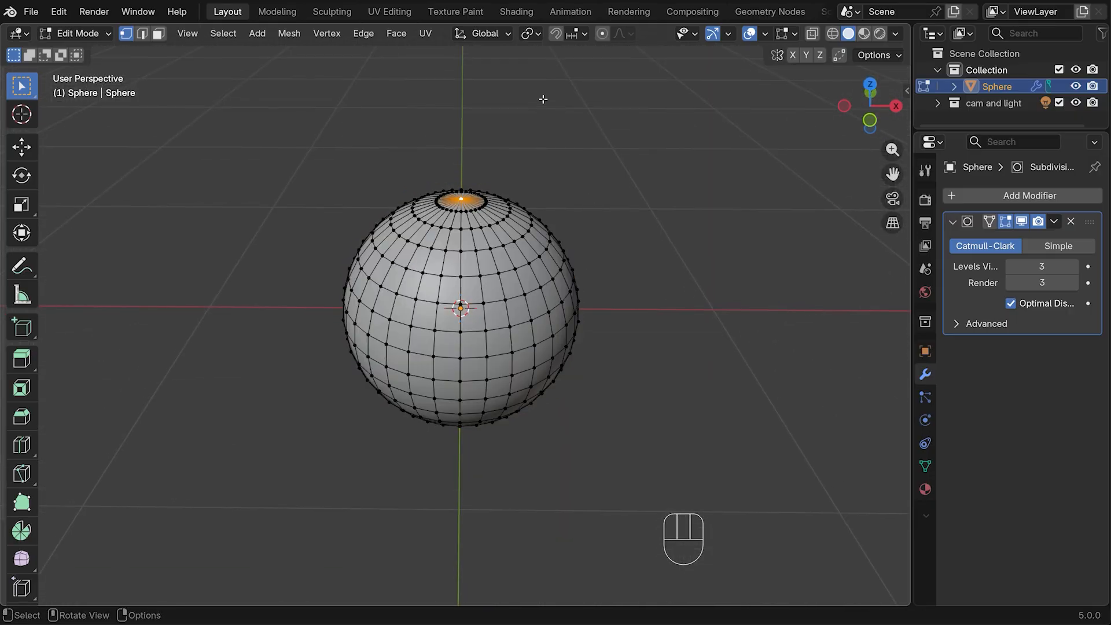
scroll(524, 210, "up", 1)
key("o")
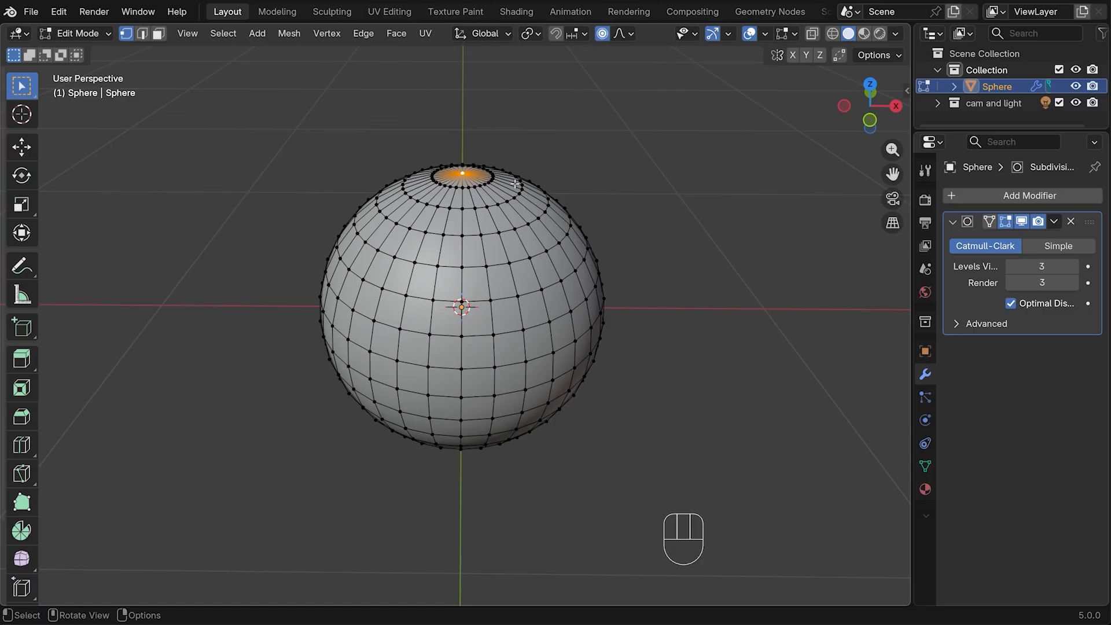
key("g")
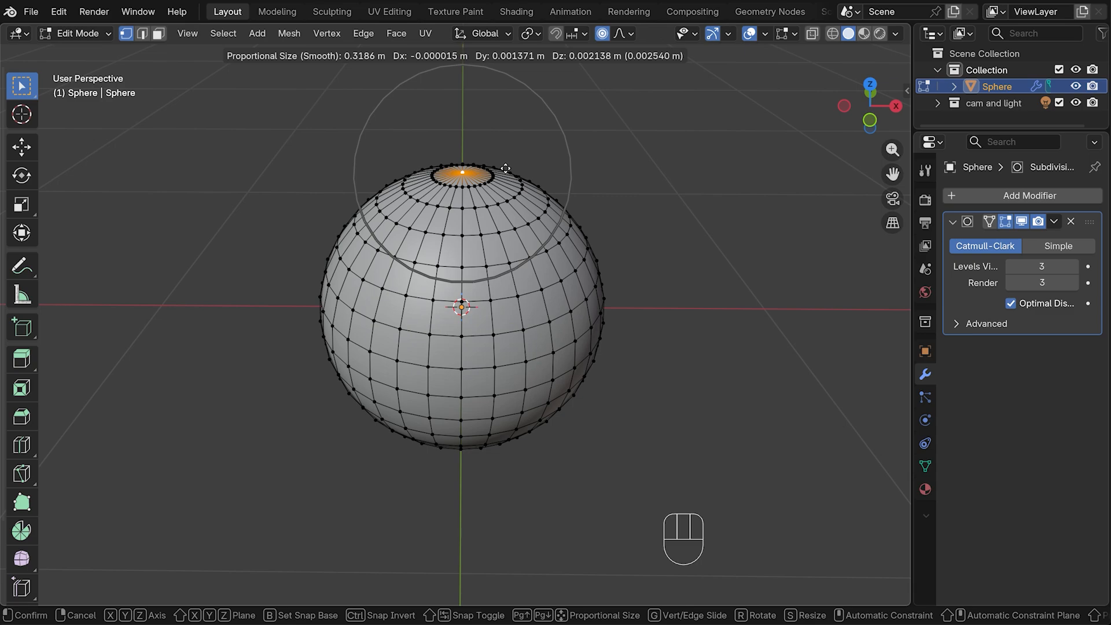
key("z")
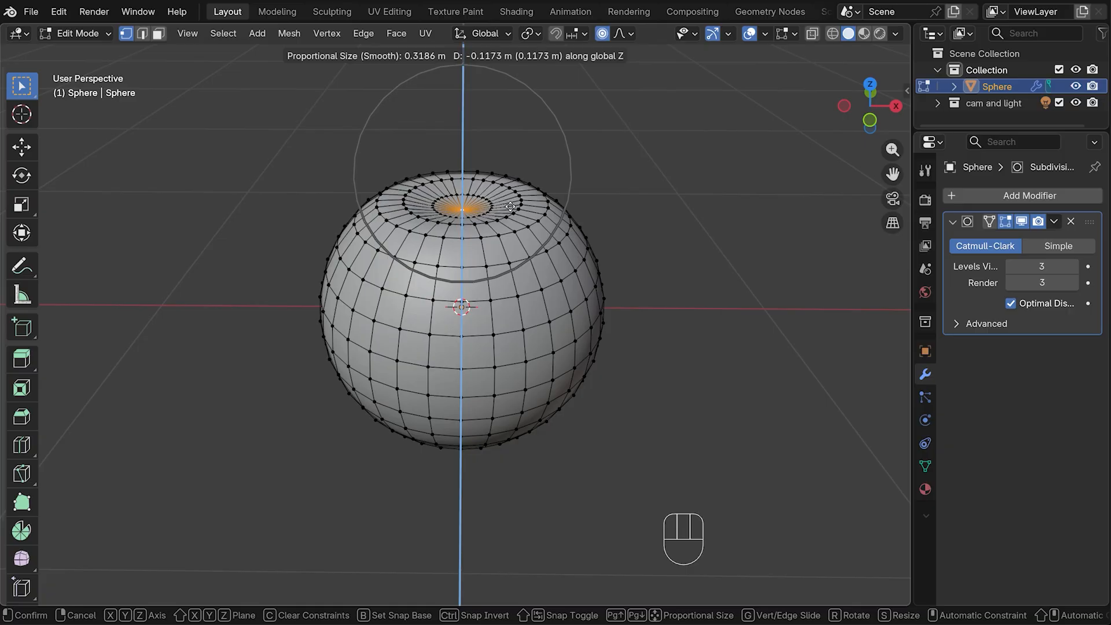
scroll(510, 206, "up", 3)
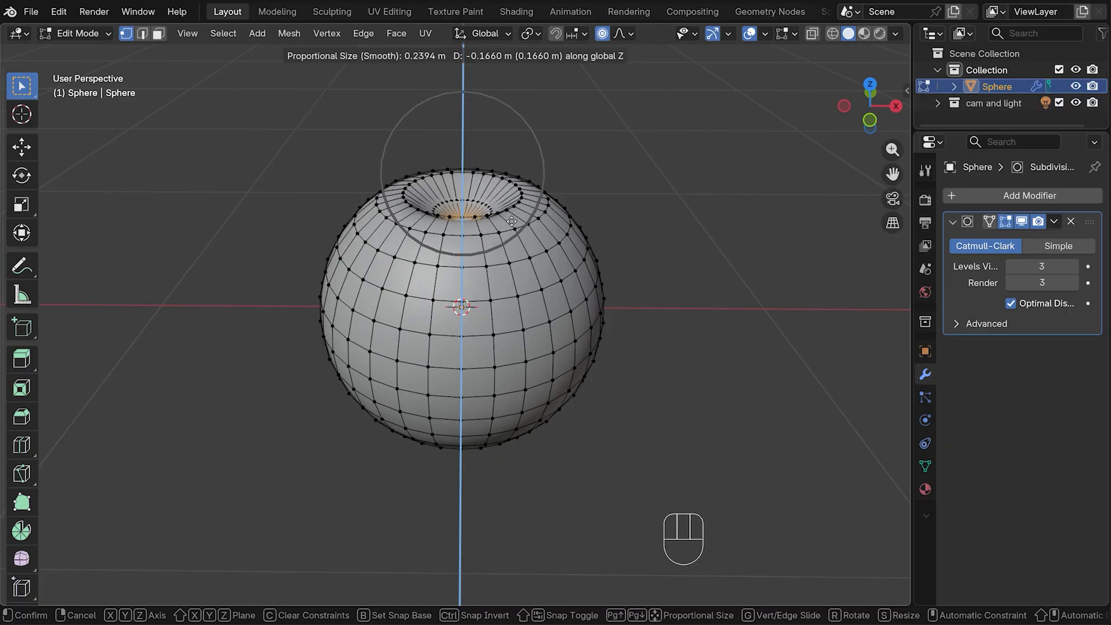
scroll(511, 223, "down", 3)
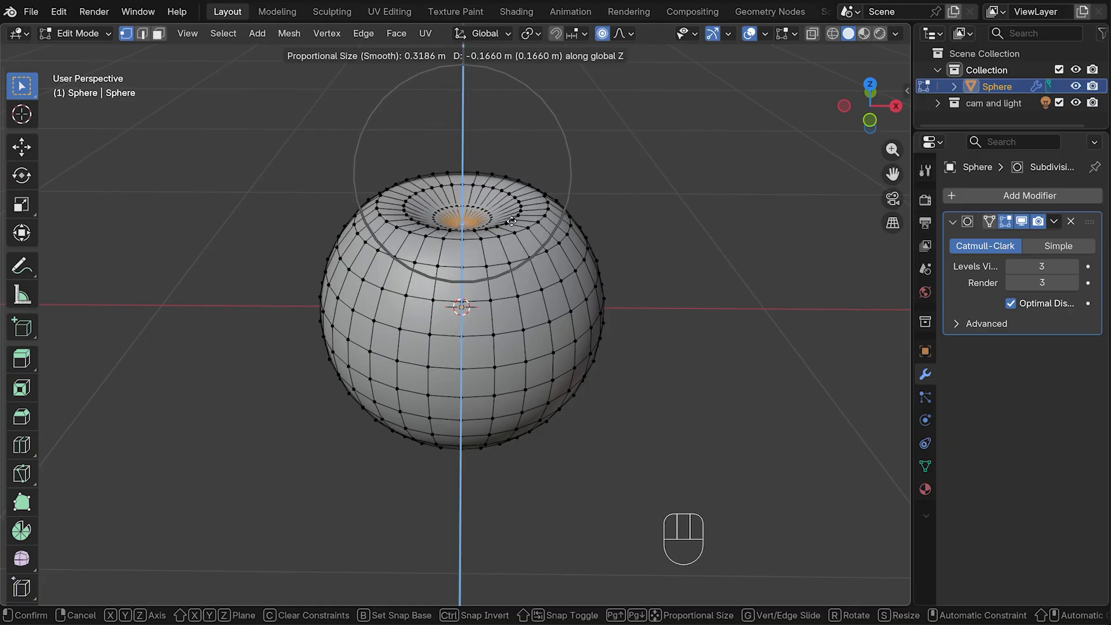
scroll(516, 252, "down", 1)
left_click(518, 264)
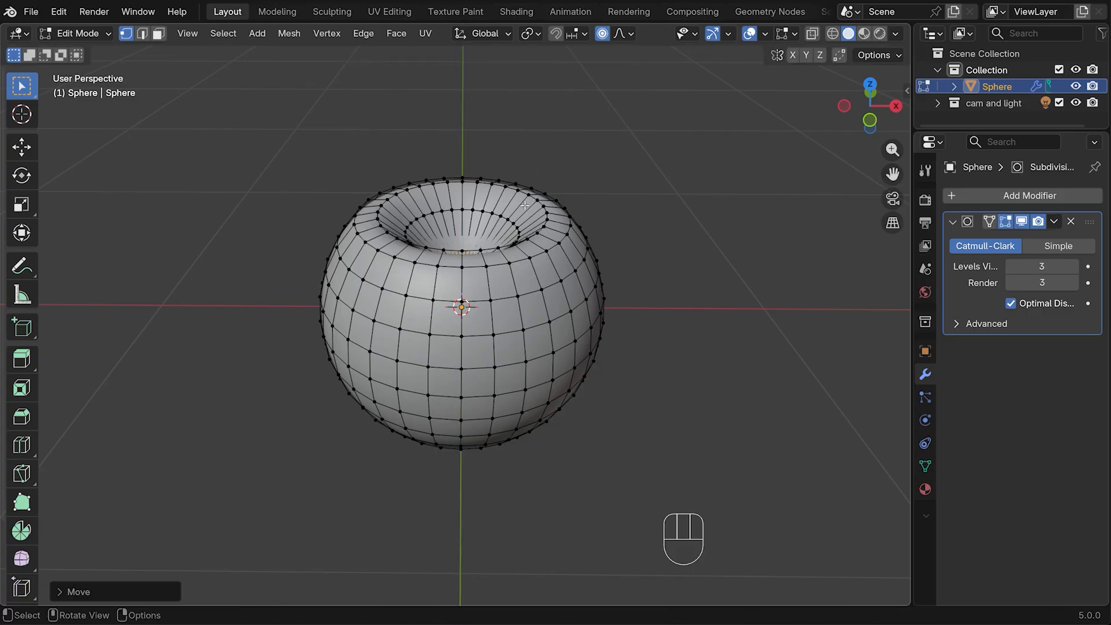
With X-ray on, select the small innermost edge loop of the dimple and scale it down to about 0.44 with proportional editing.
middle_click_drag(524, 206, 458, 244)
left_click(812, 33)
key("2")
left_click(445, 247, "alt")
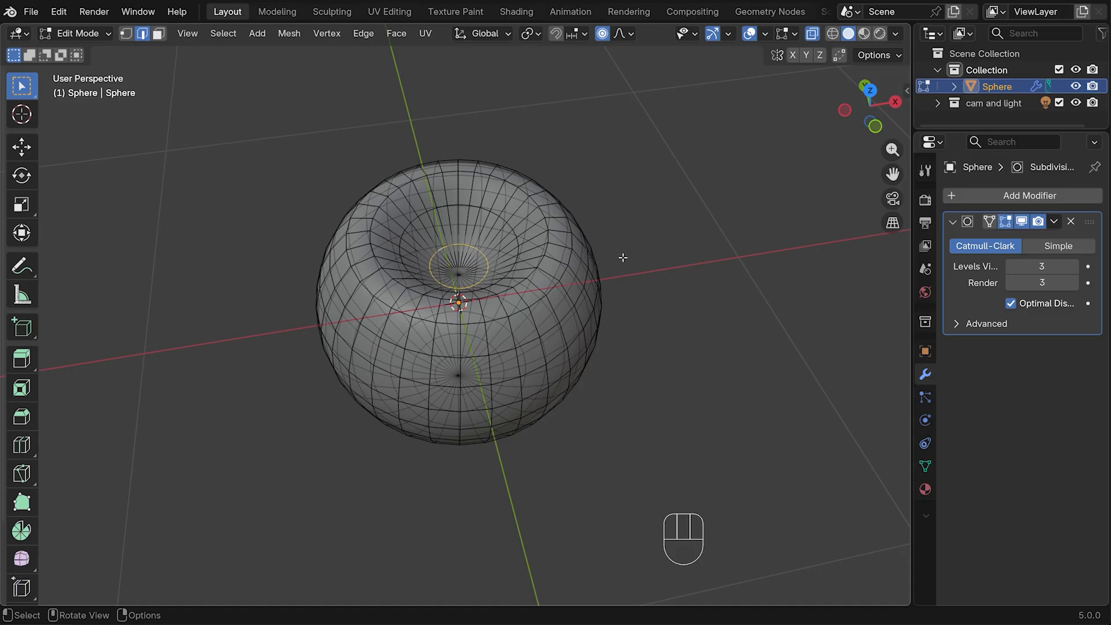
key("s")
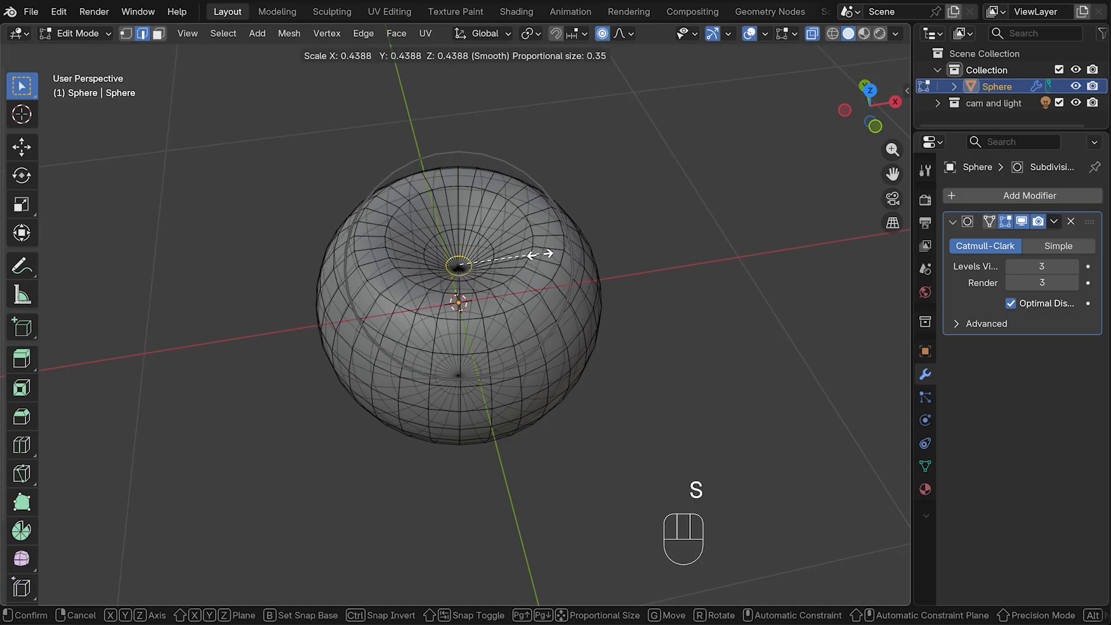
left_click(533, 255)
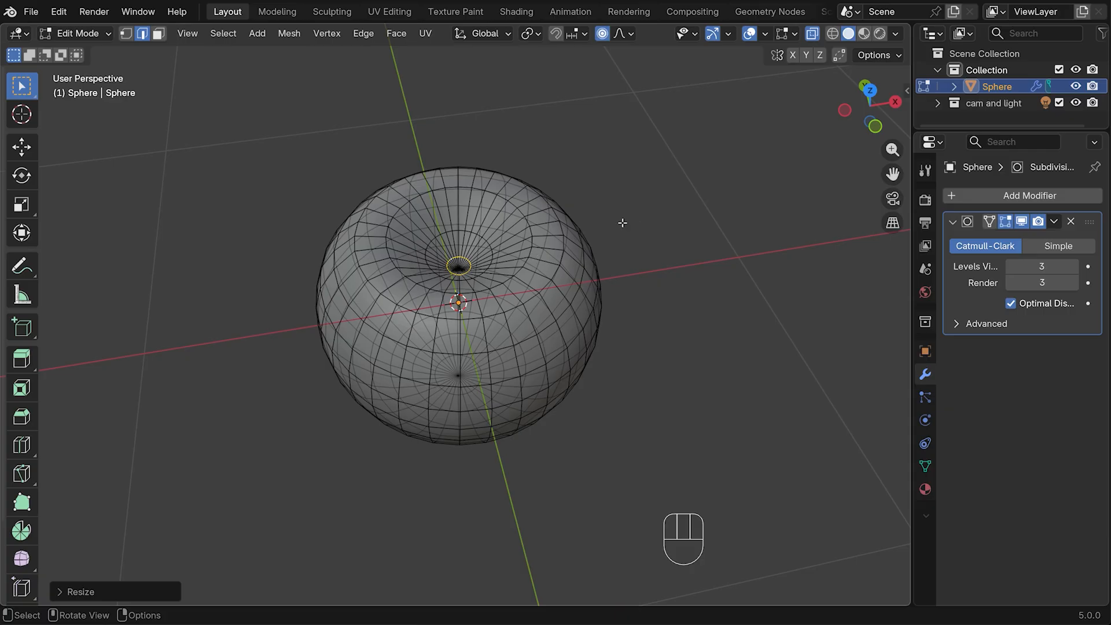
With X-ray off, select the two opposite vertical edge loops along the X axis and scale them slightly inward to flatten the sides.
key("KP_7")
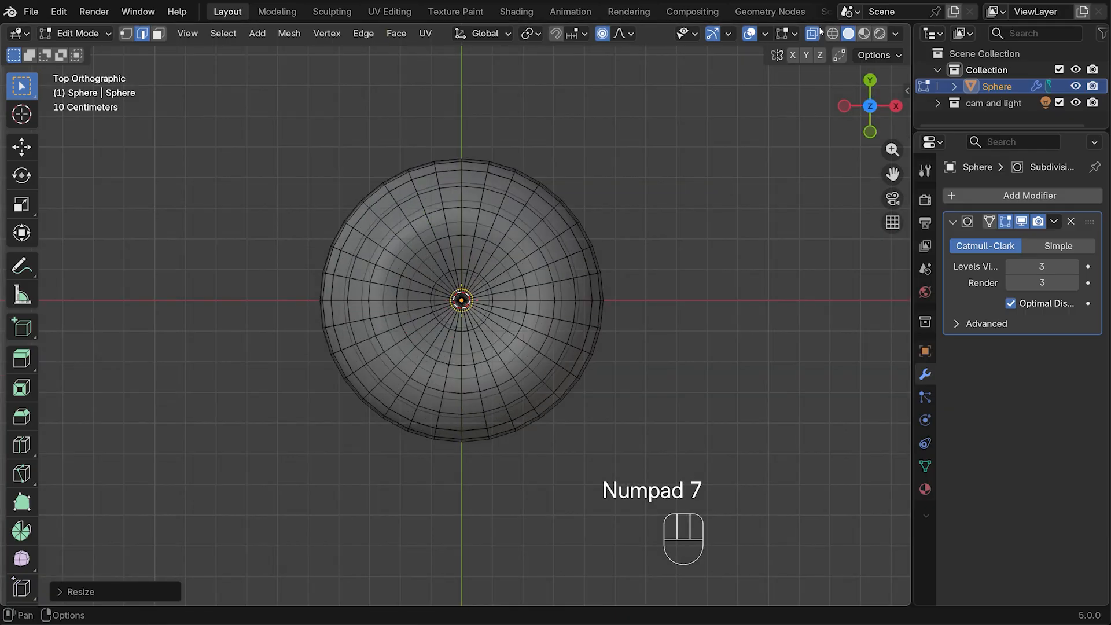
left_click(500, 301, "alt")
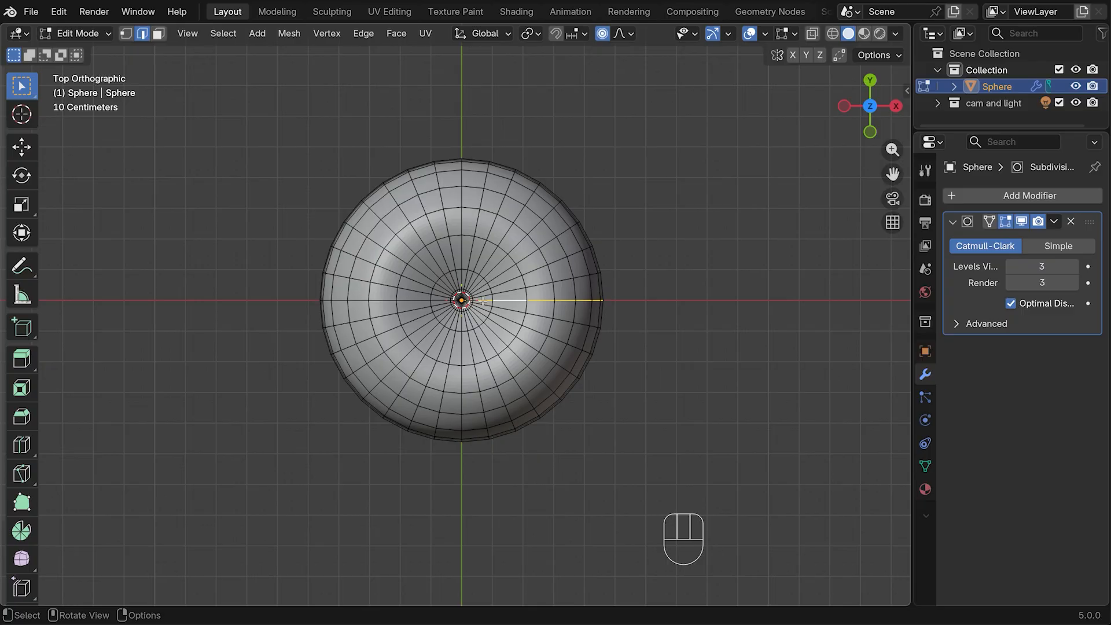
left_click(408, 300, "alt+shift")
middle_click_drag(671, 295, 731, 218)
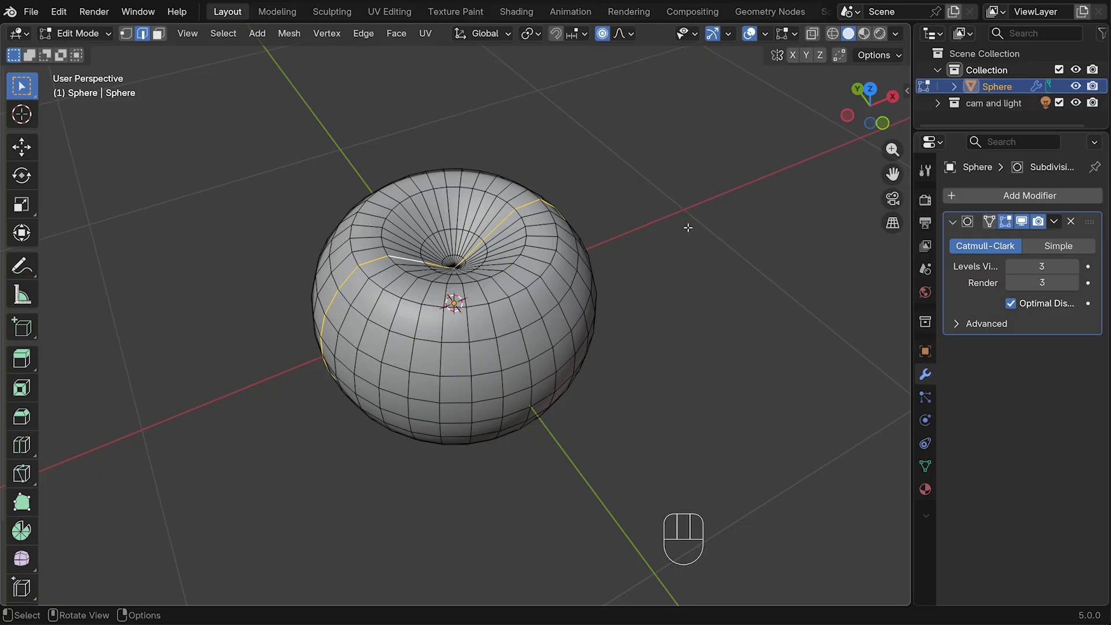
key("s")
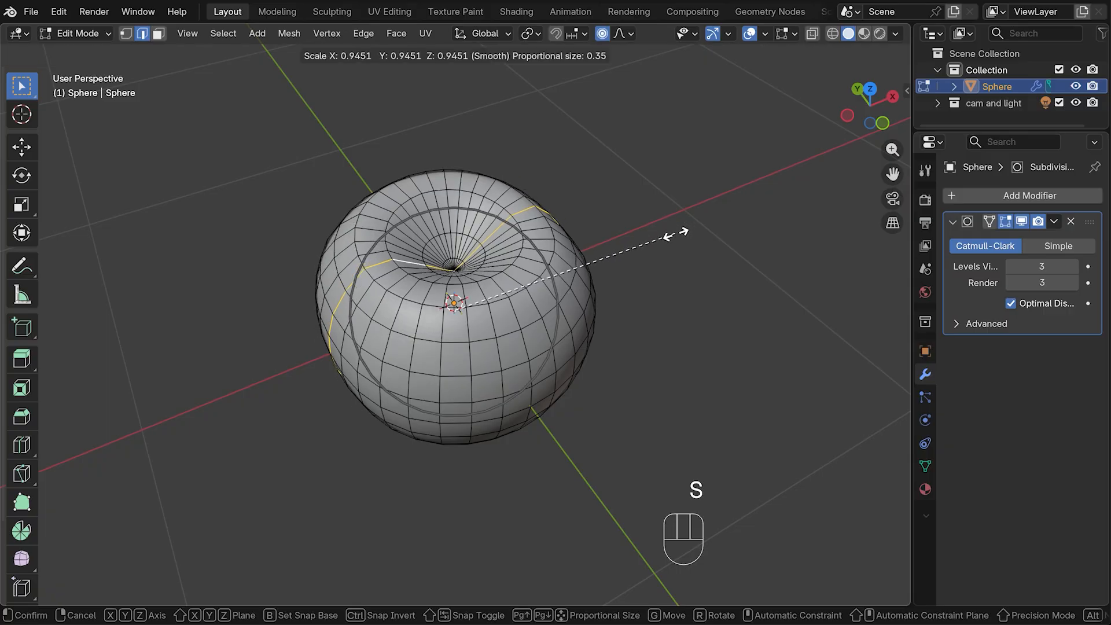
left_click(666, 240)
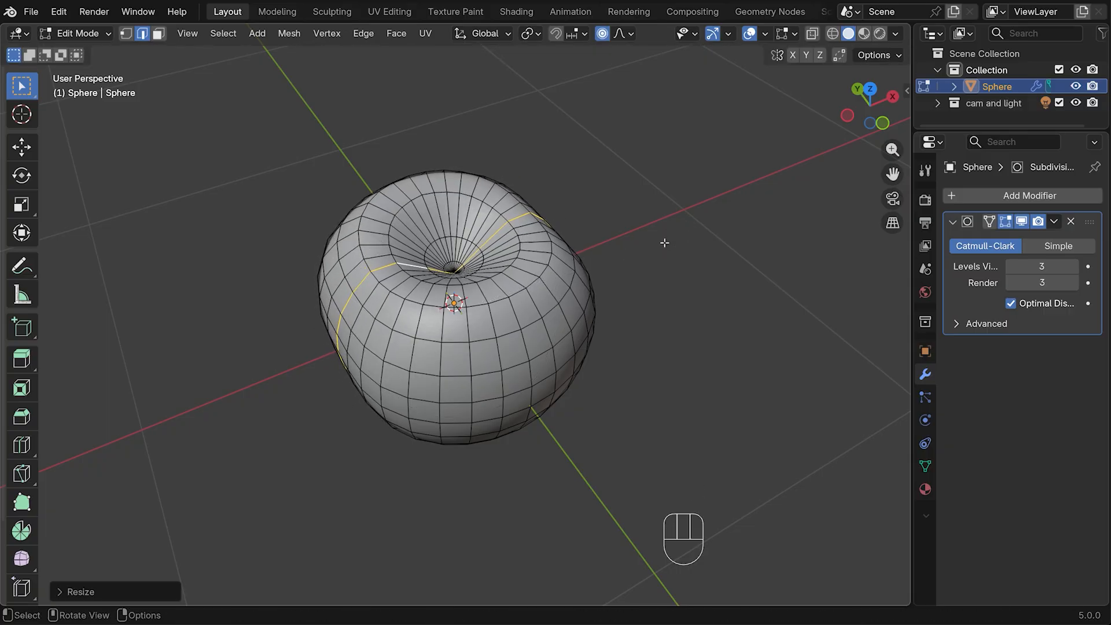
Rotate the entire mesh 90° about the Z axis, then clear the selection.
middle_click_drag(666, 243, 629, 207)
scroll(629, 207, "up", 1)
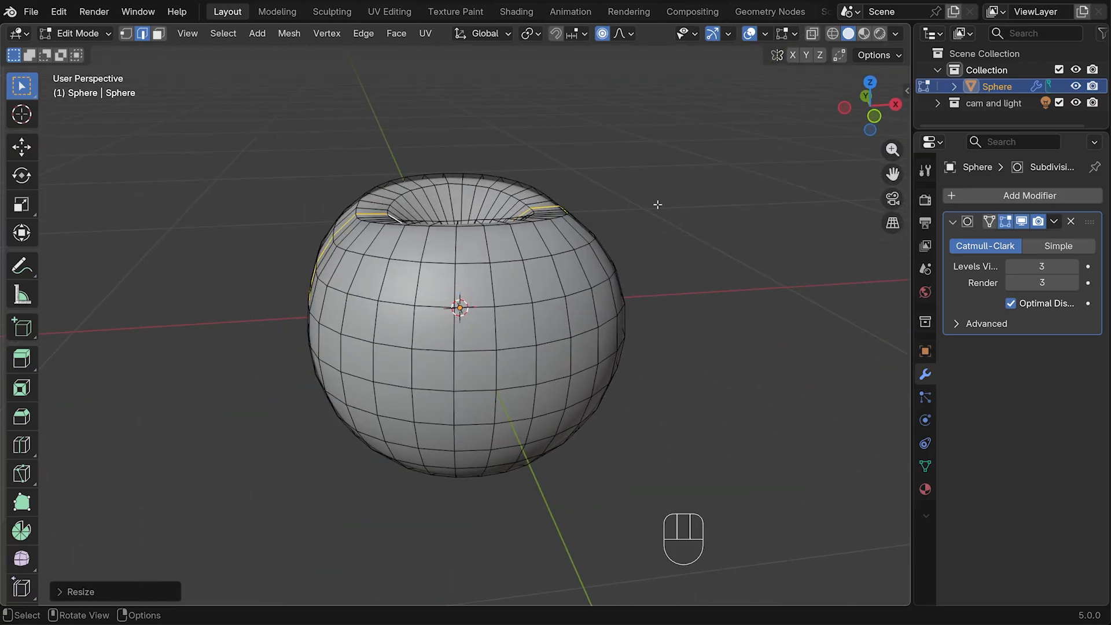
key("a")
key("KP_7")
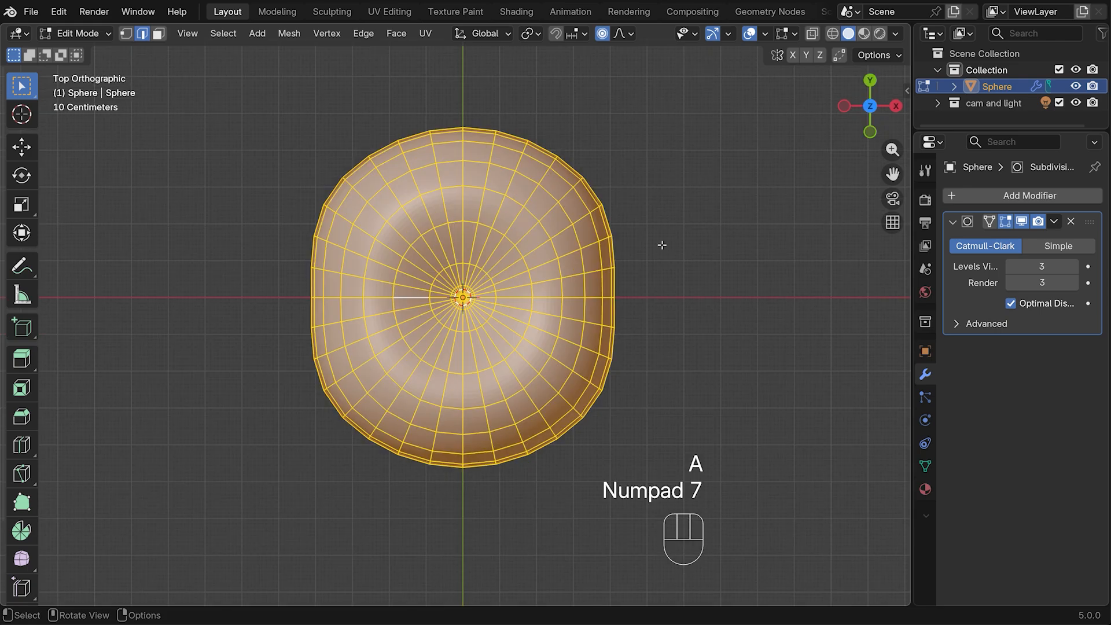
key("r")
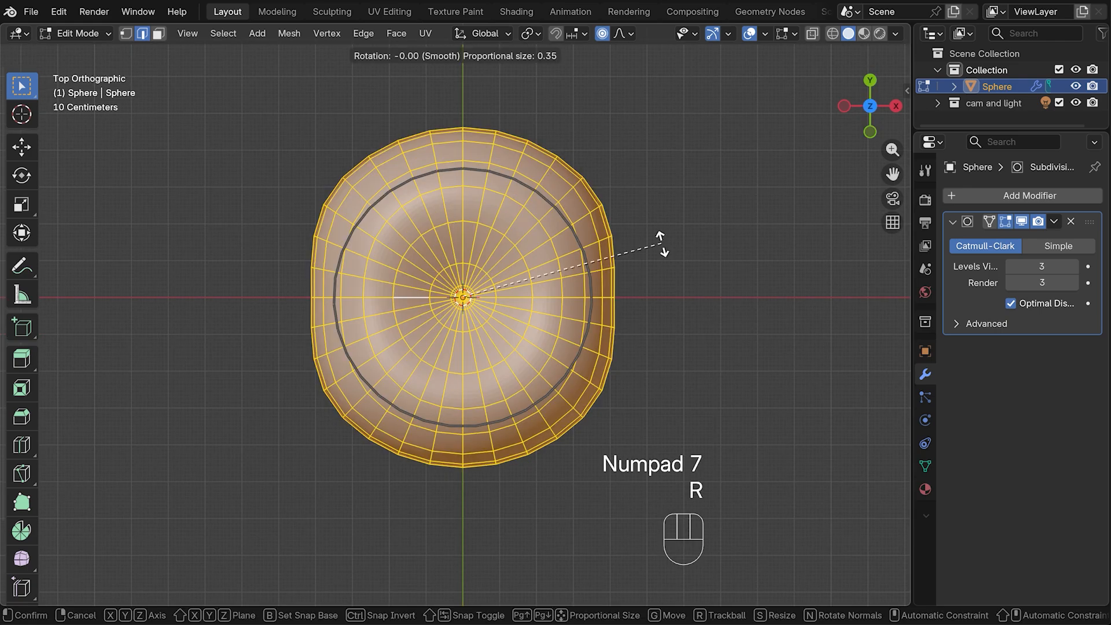
key("z")
key("KP_9")
key("KP_0")
left_click(662, 243)
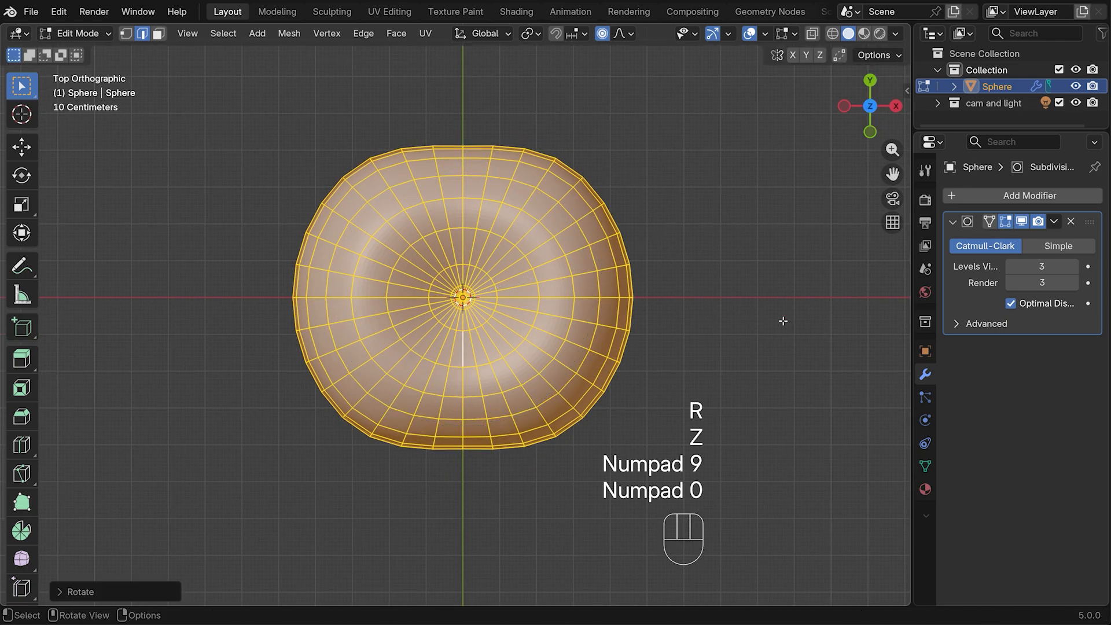
left_click(716, 345)
Select the centre vertex on the underside of the body and pull it down about 0.04 m along Z with proportional editing.
middle_click_drag(716, 345, 583, 331)
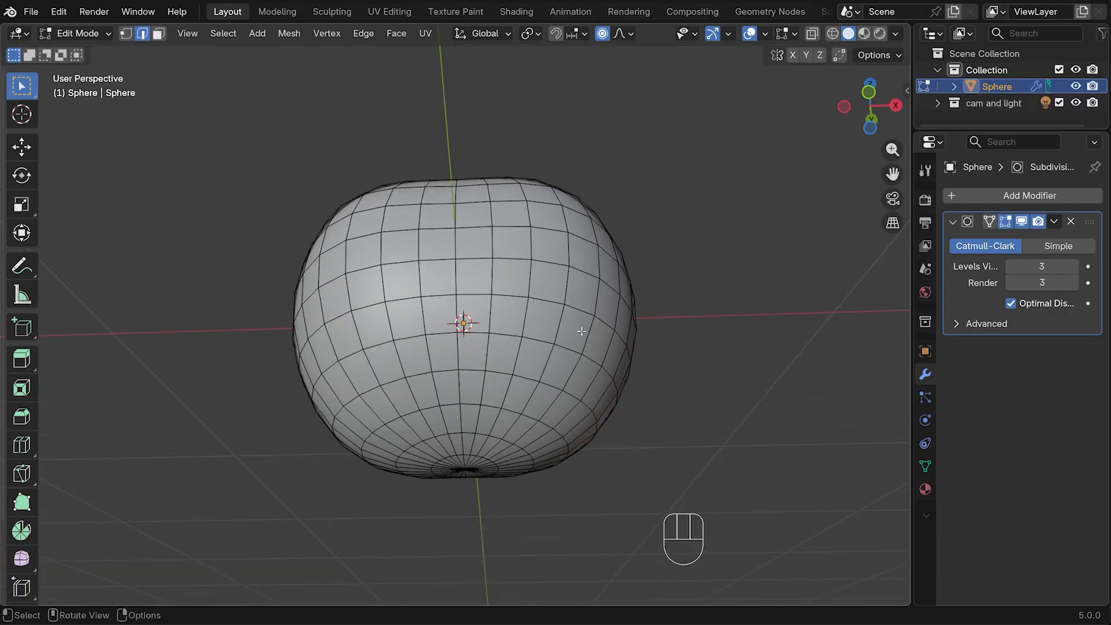
middle_click_drag(612, 446, 573, 369)
left_click(466, 381)
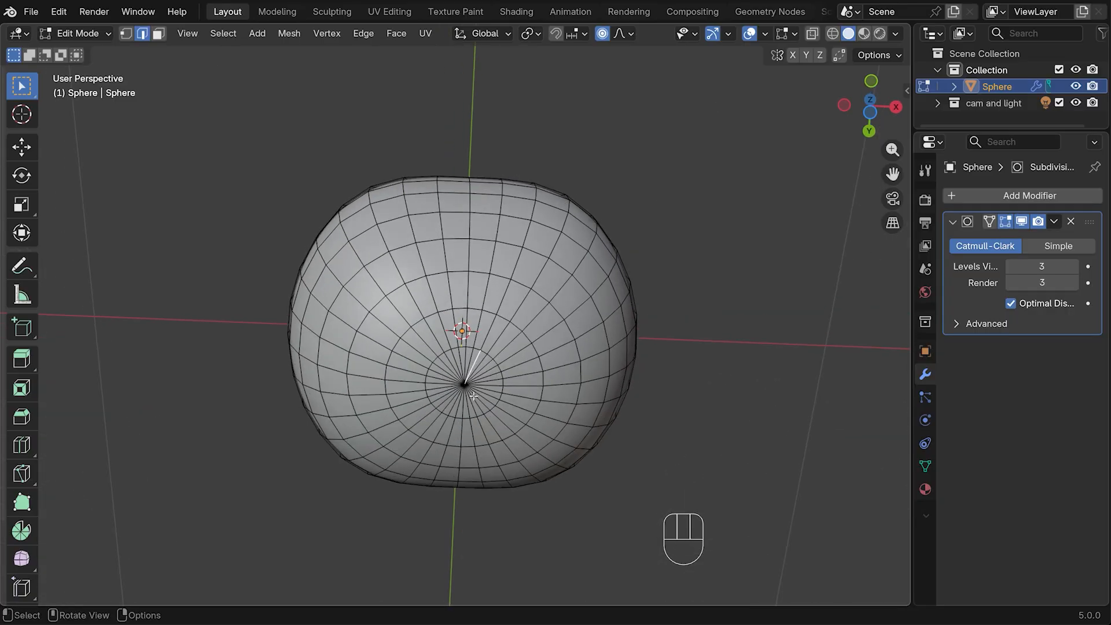
key("1")
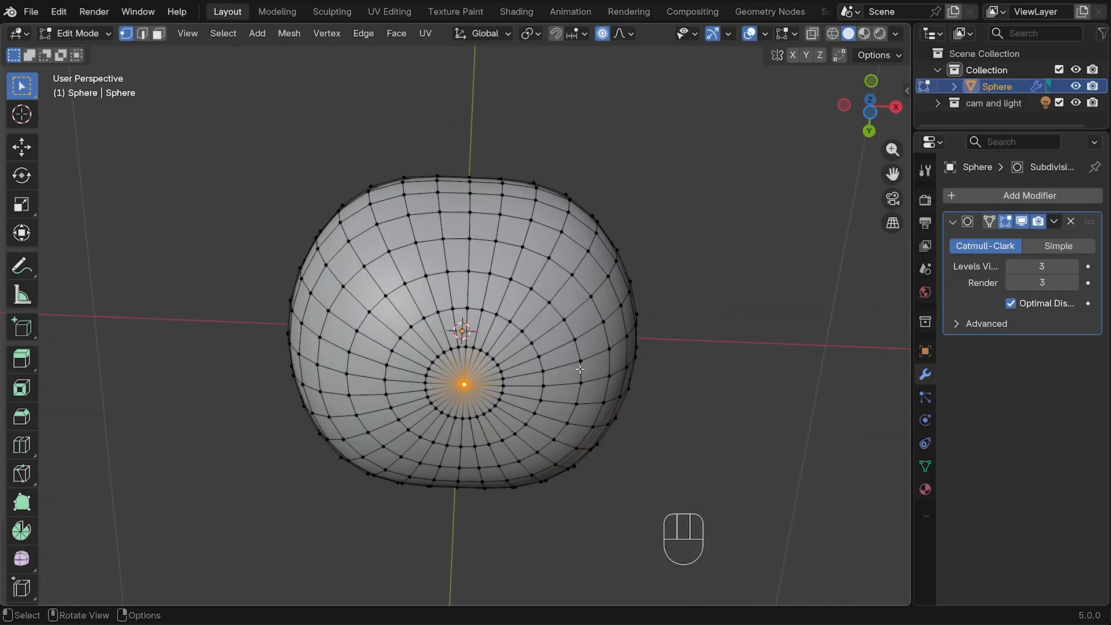
middle_click_drag(479, 391, 697, 456)
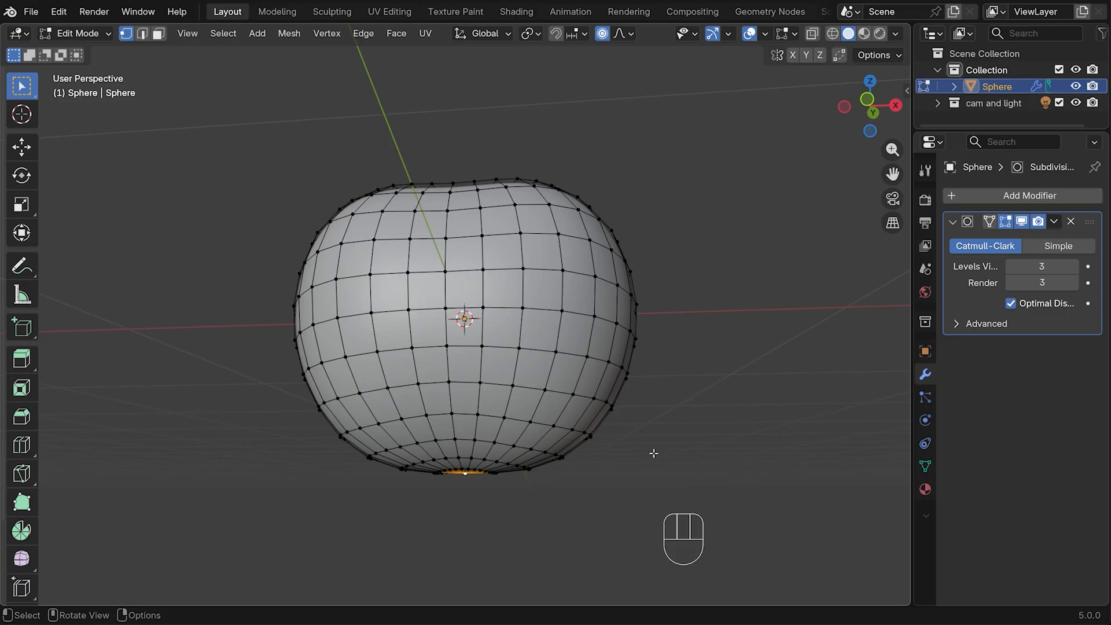
key("g")
key("z")
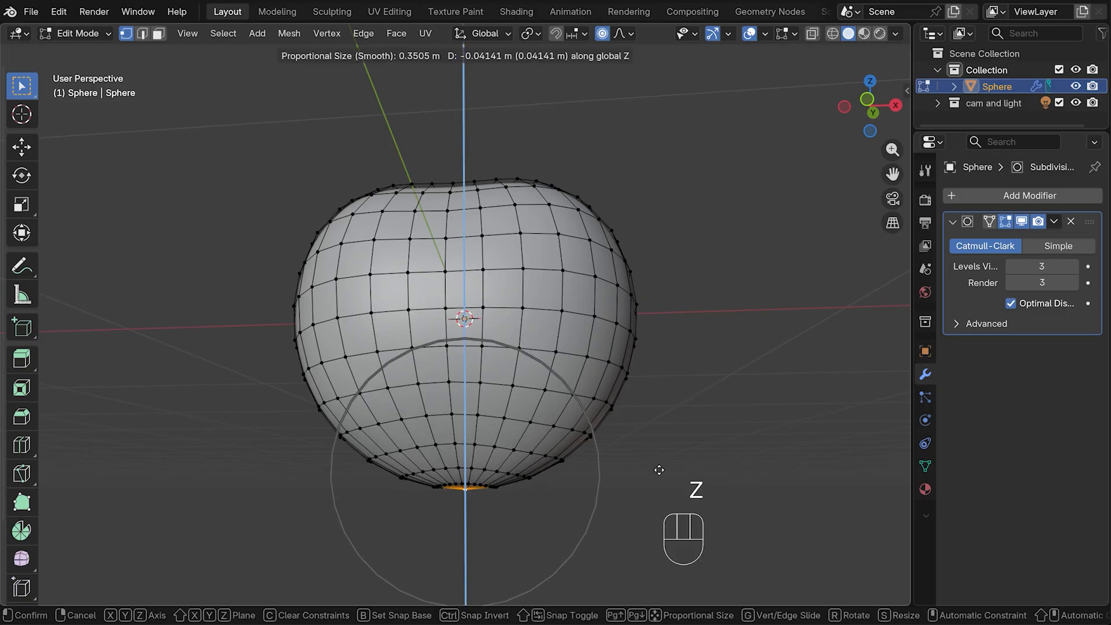
left_click(659, 470)
middle_click_drag(674, 322, 706, 446)
Return to Object Mode and apply smooth shading to the dimpled body.
key("Tab")
scroll(743, 283, "up", 1)
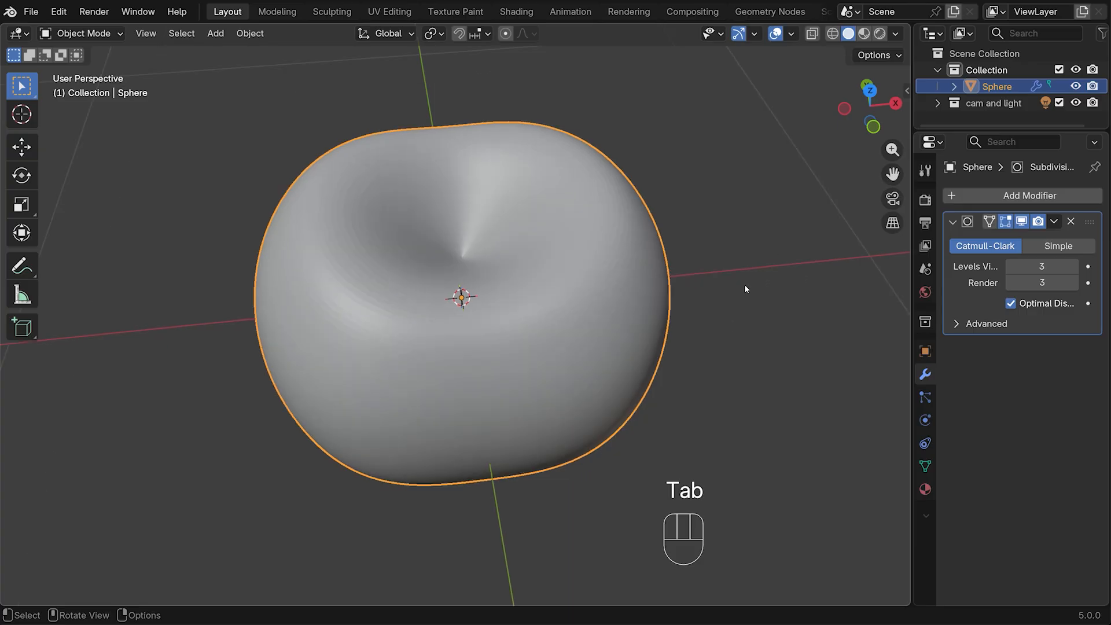
middle_click_drag(748, 281, 585, 299)
right_click(586, 300)
left_click(584, 295)
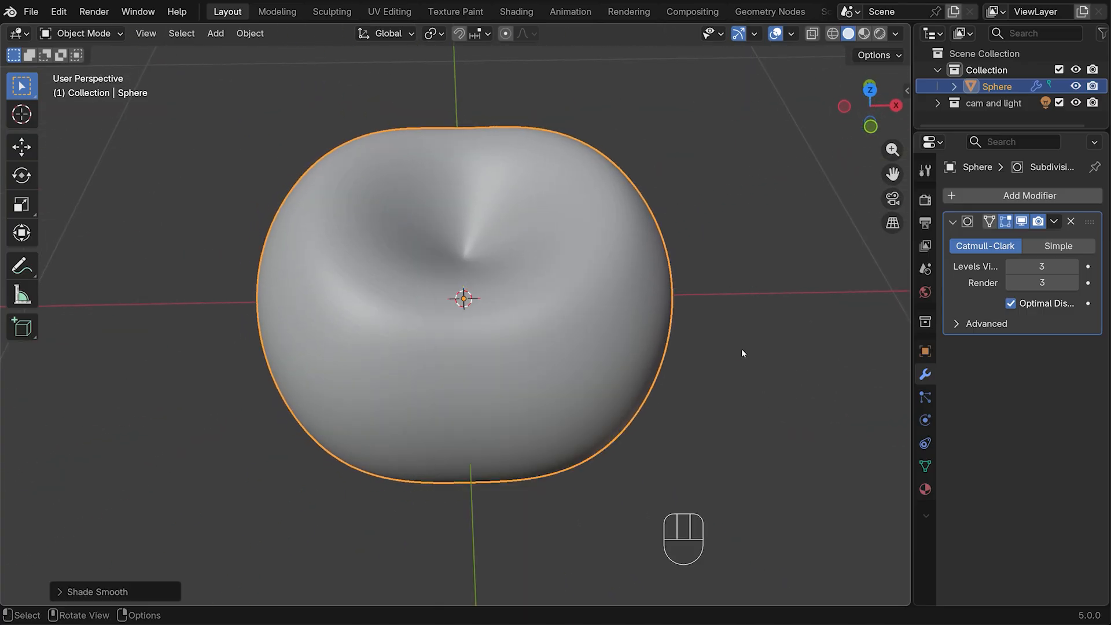
middle_click_drag(742, 352, 749, 355)
In Edit Mode, add one loop cut around the dimple's centre and slide it inward towards the small inner loop, finishing in Object Mode.
key("Tab")
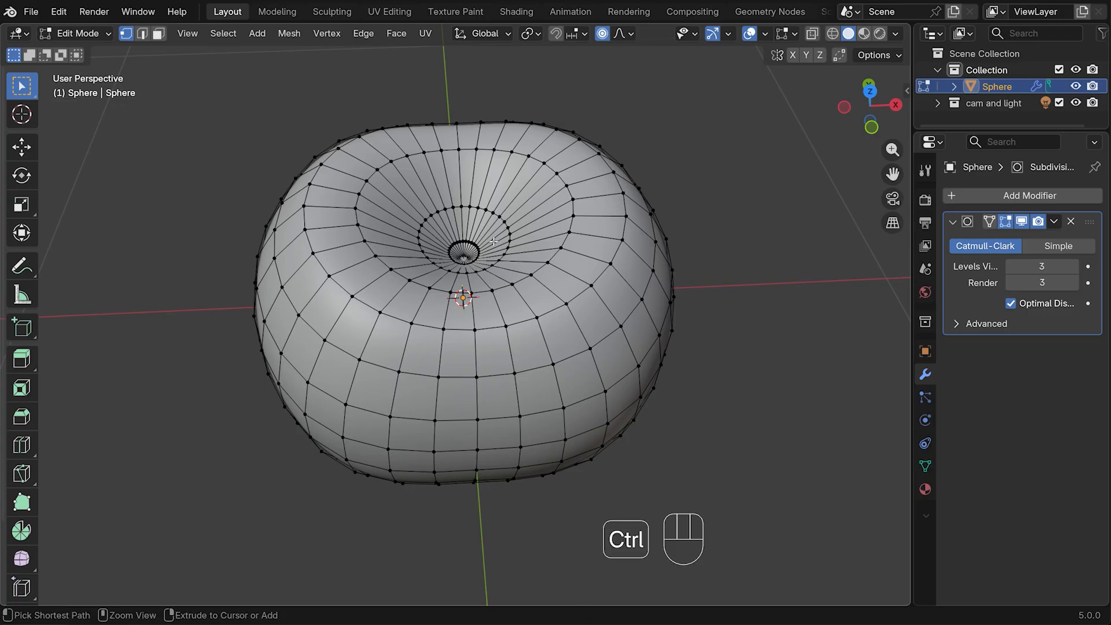
key("ctrl+r")
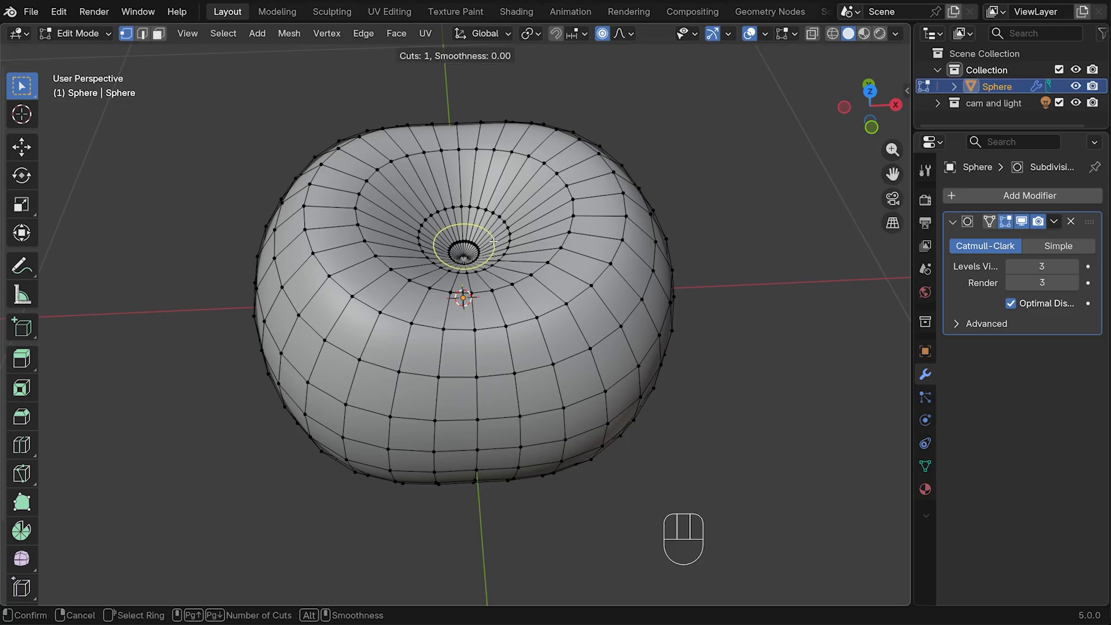
left_click(493, 240)
left_click(493, 241)
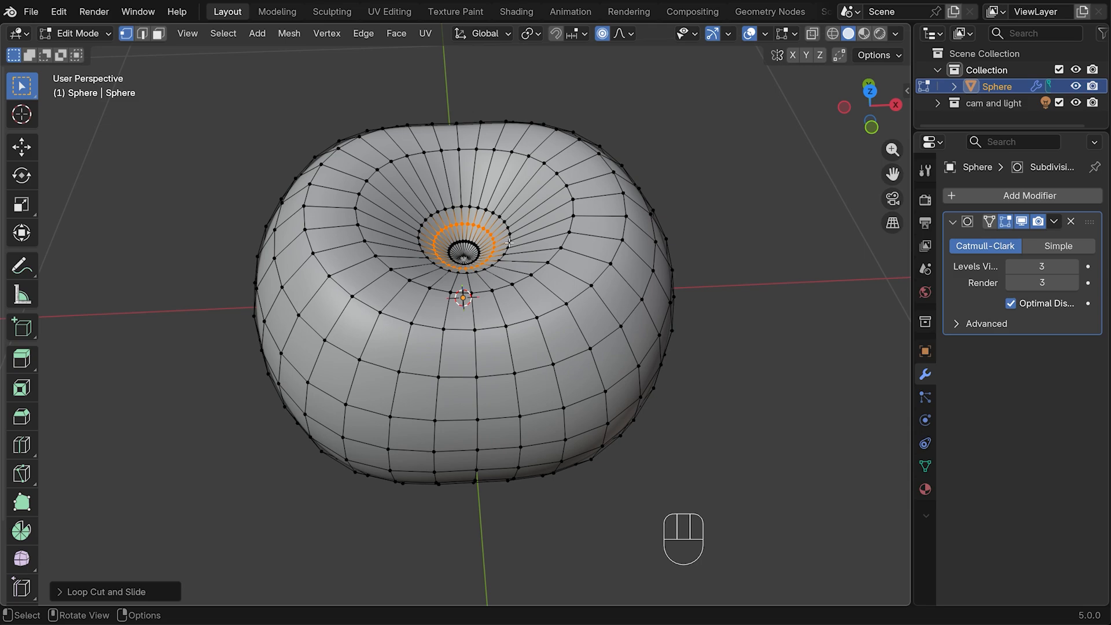
key("g")
key("g")
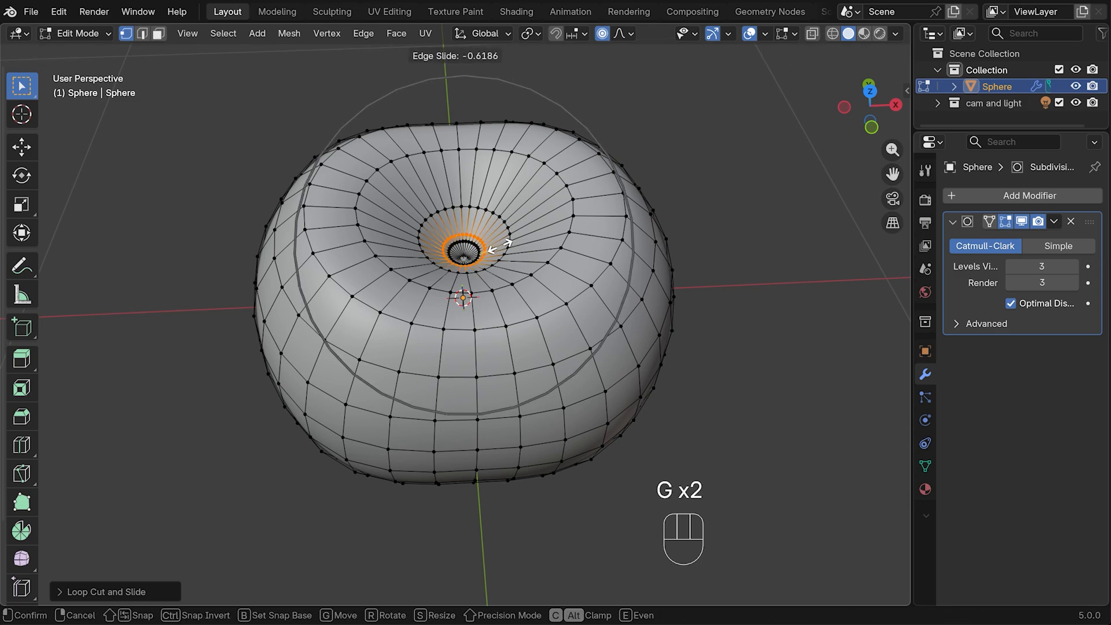
left_click(652, 266)
key("Tab")
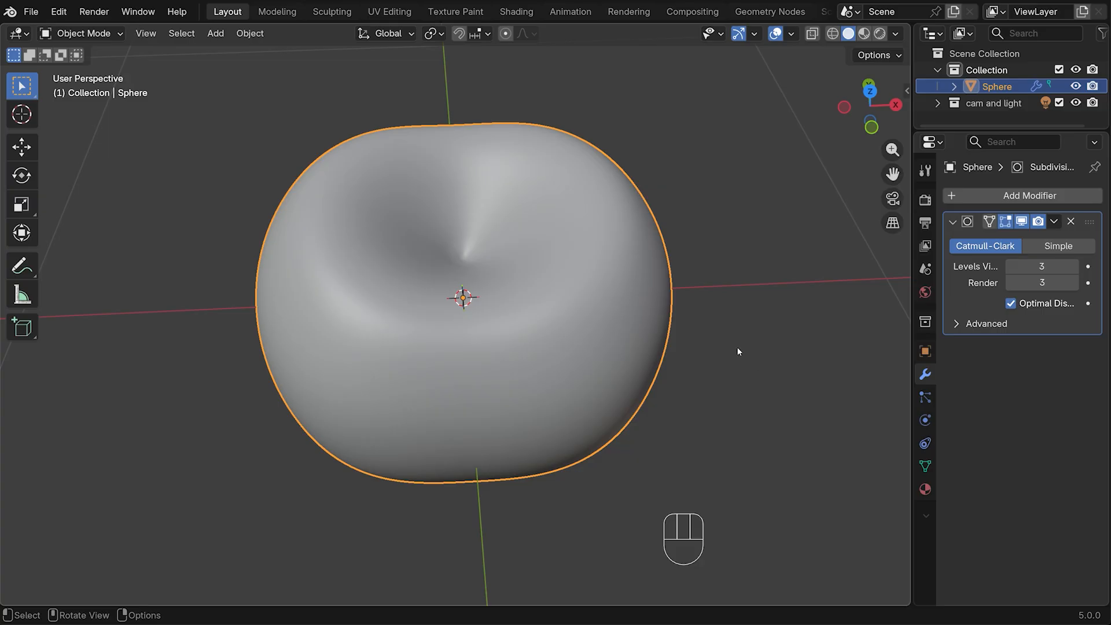
In front view, place the 3D cursor on the body right of centre, add a UV sphere there and scale it down to a small eye-sized ball.
key("KP_1")
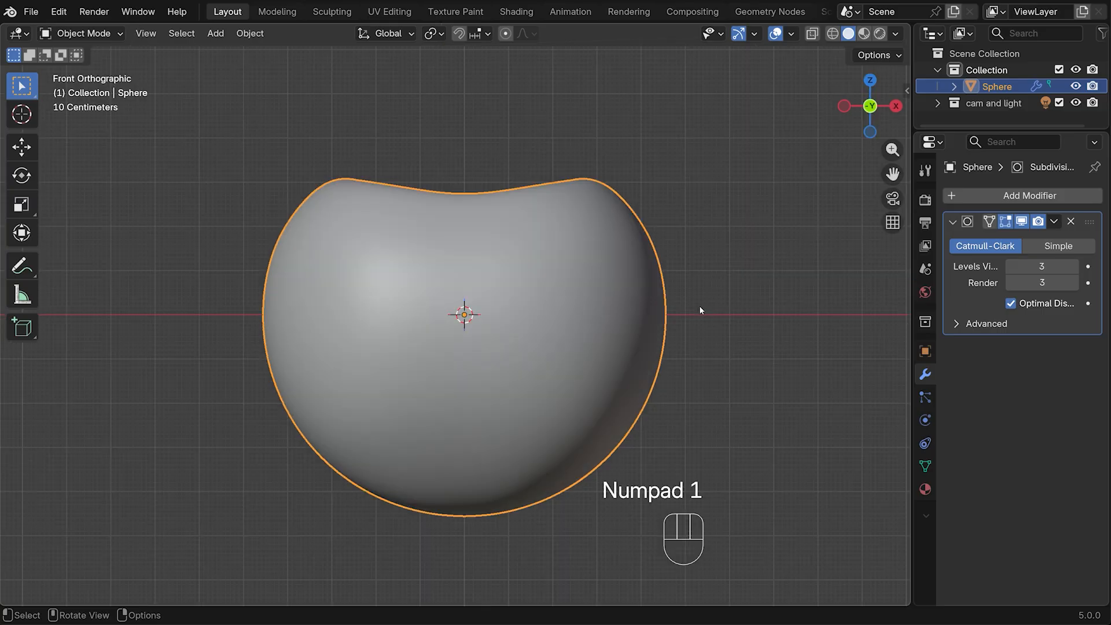
key("shift")
right_click(525, 300, "shift")
key("shift+a")
mouse_move(552, 293)
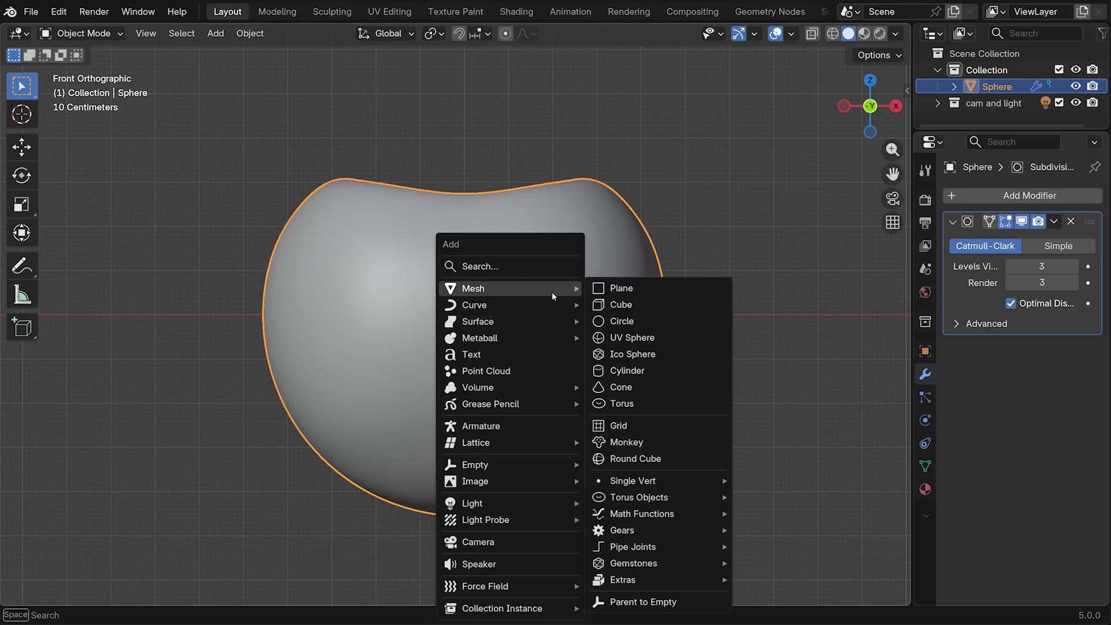
left_click(642, 338)
key("s")
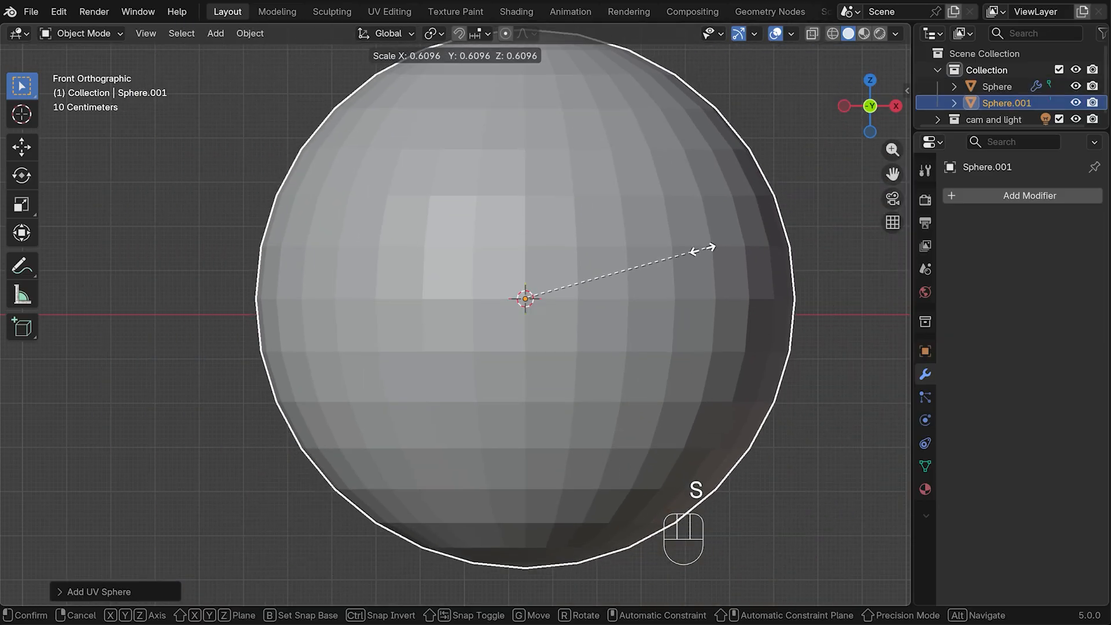
left_click(543, 297)
In top view, flatten the small sphere along Y into a thin disc and rotate it about 8° to follow the body's curve.
key("KP_7")
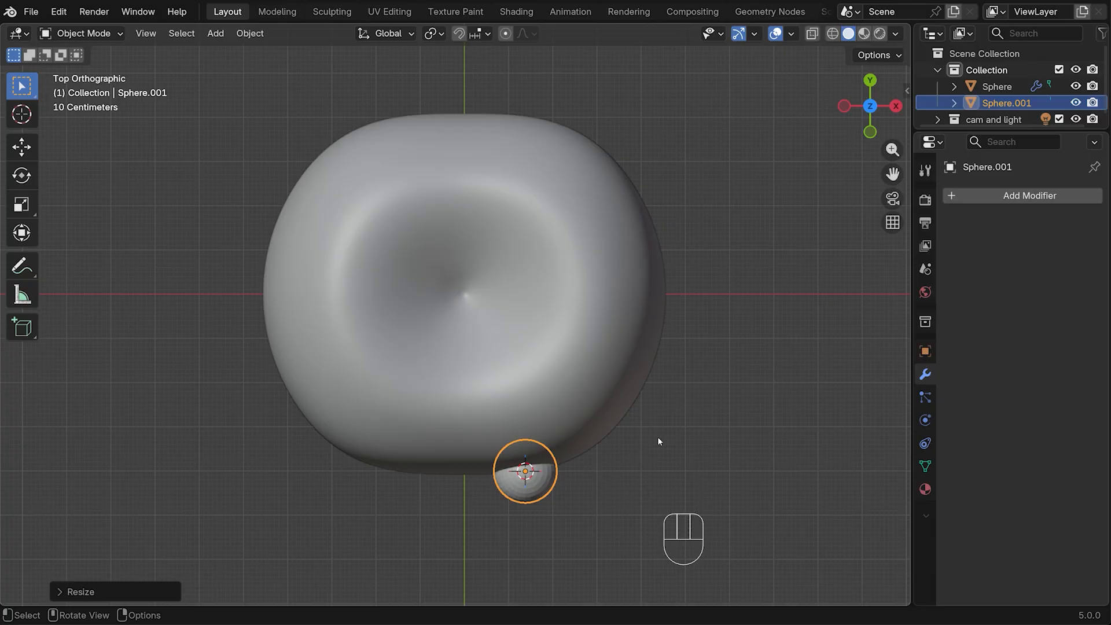
key("s")
key("y")
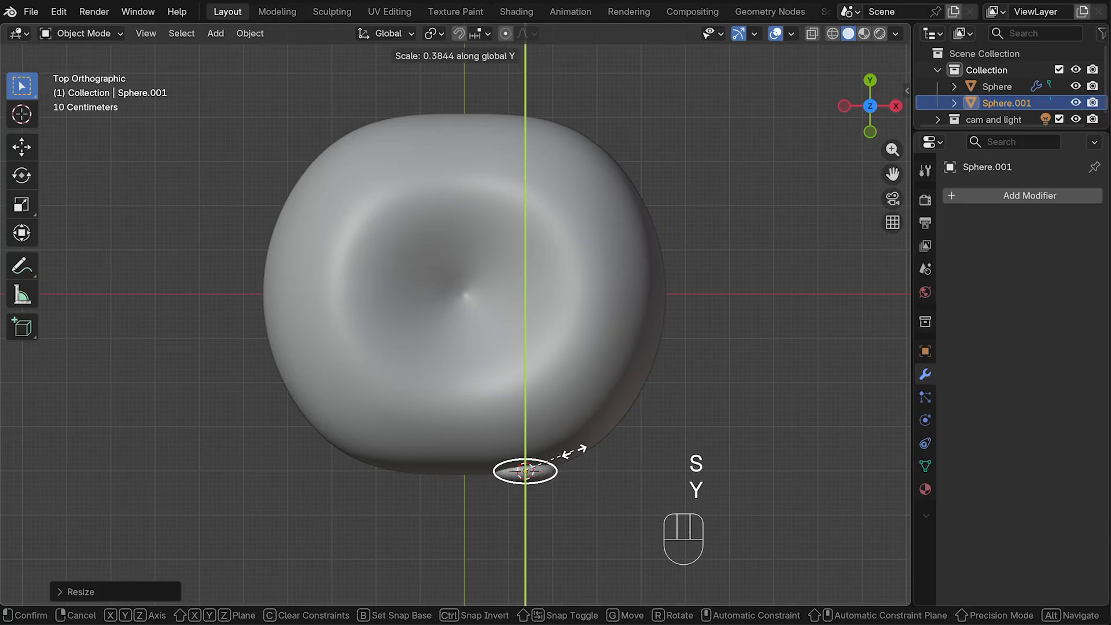
left_click(555, 456)
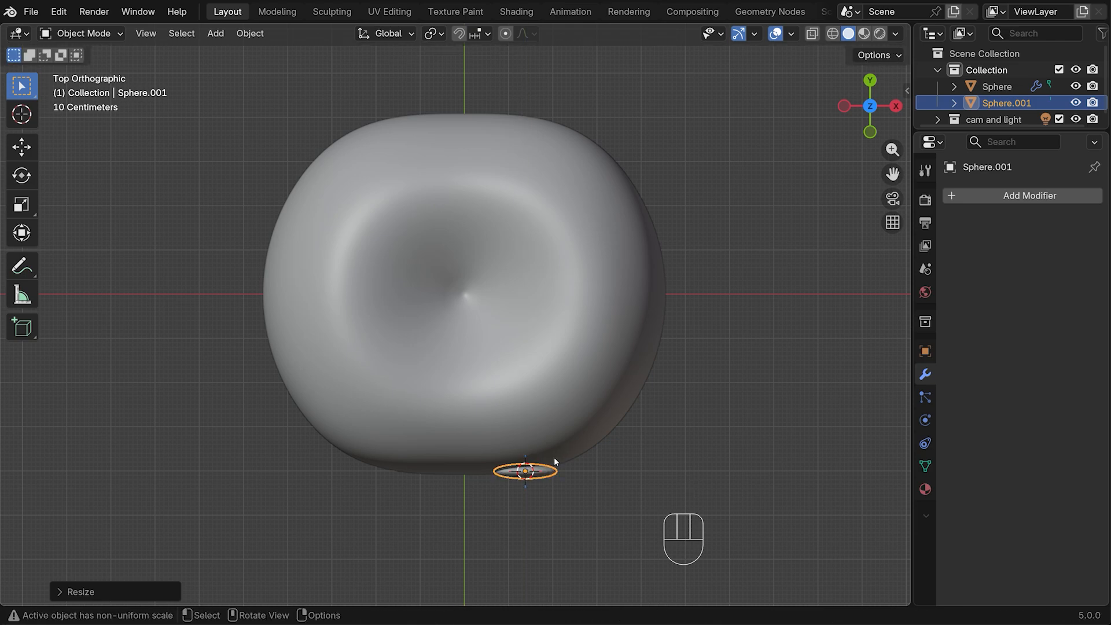
key("r")
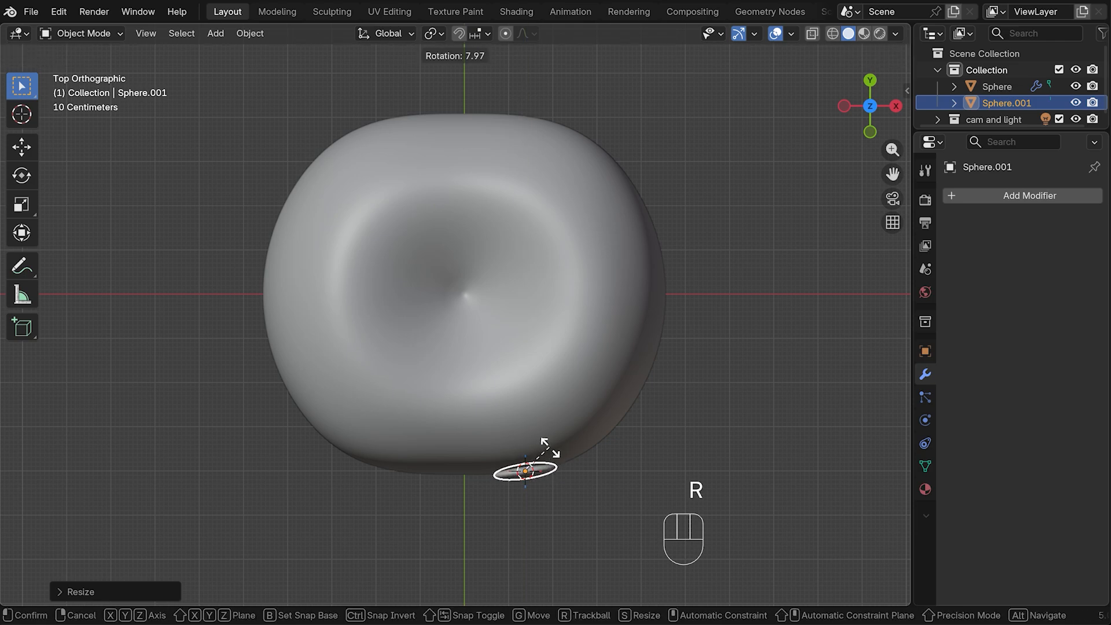
left_click(557, 444)
In right side view, tilt the disc about -6° and adjust its position along Y against the body's front surface.
key("KP_3")
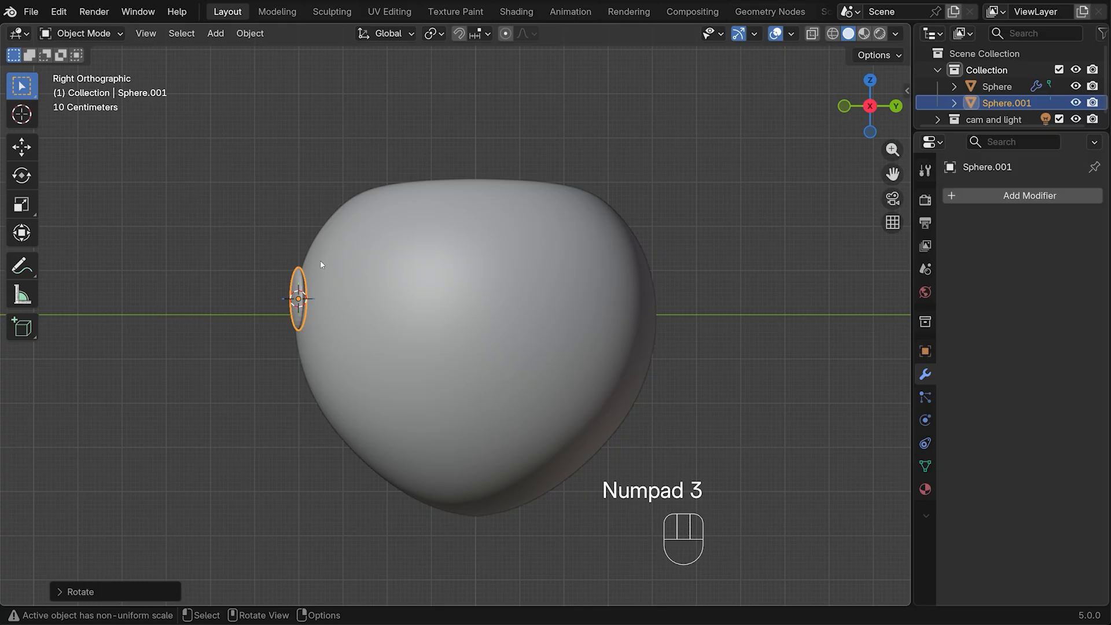
key("r")
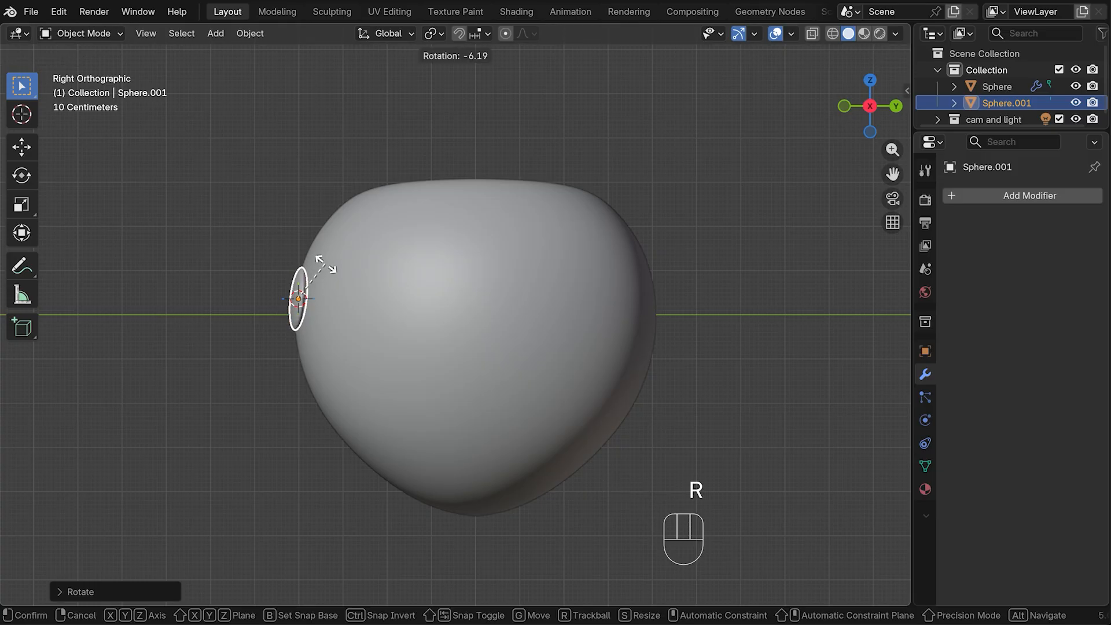
left_click(335, 284)
key("g")
key("y")
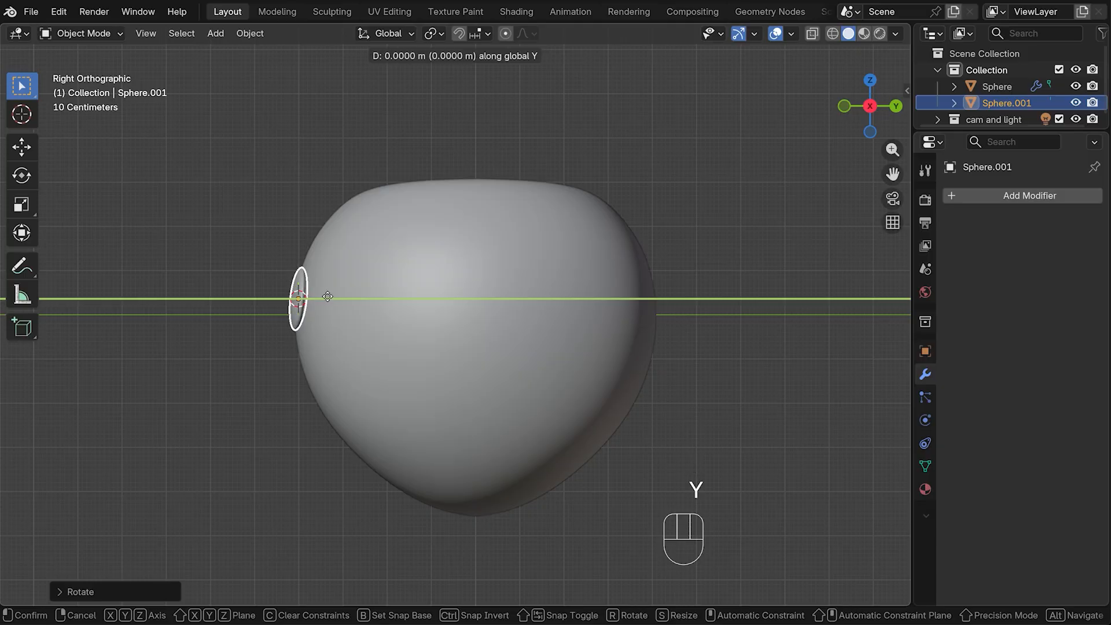
left_click(330, 299)
middle_click_drag(342, 288, 491, 305)
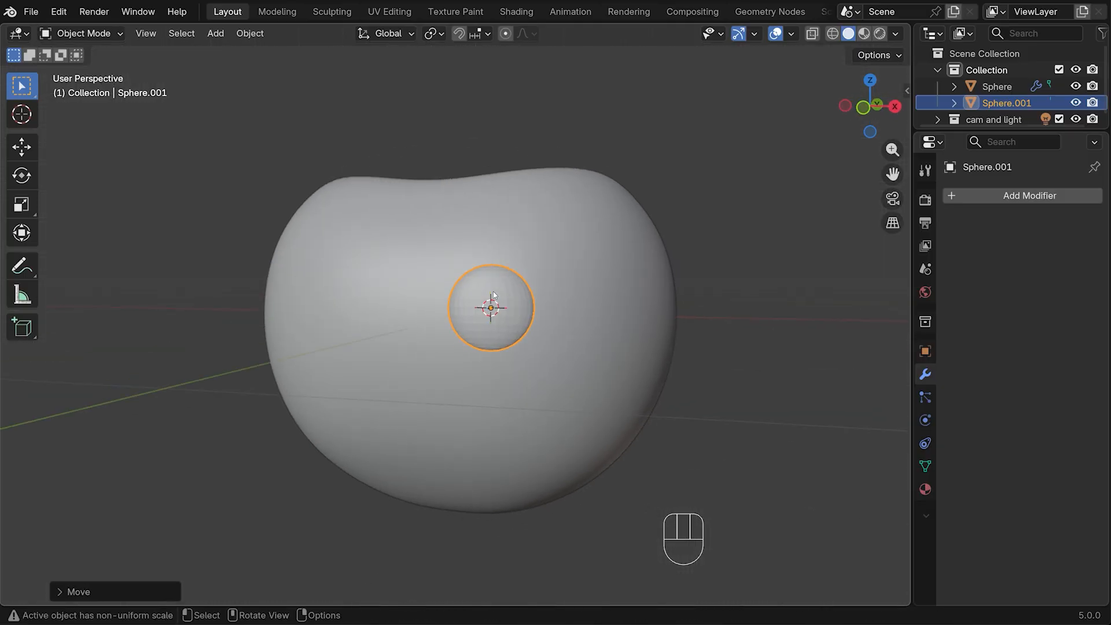
Apply smooth shading to the eye disc and scale it up to about 1.25.
key("KP_1")
right_click(517, 284)
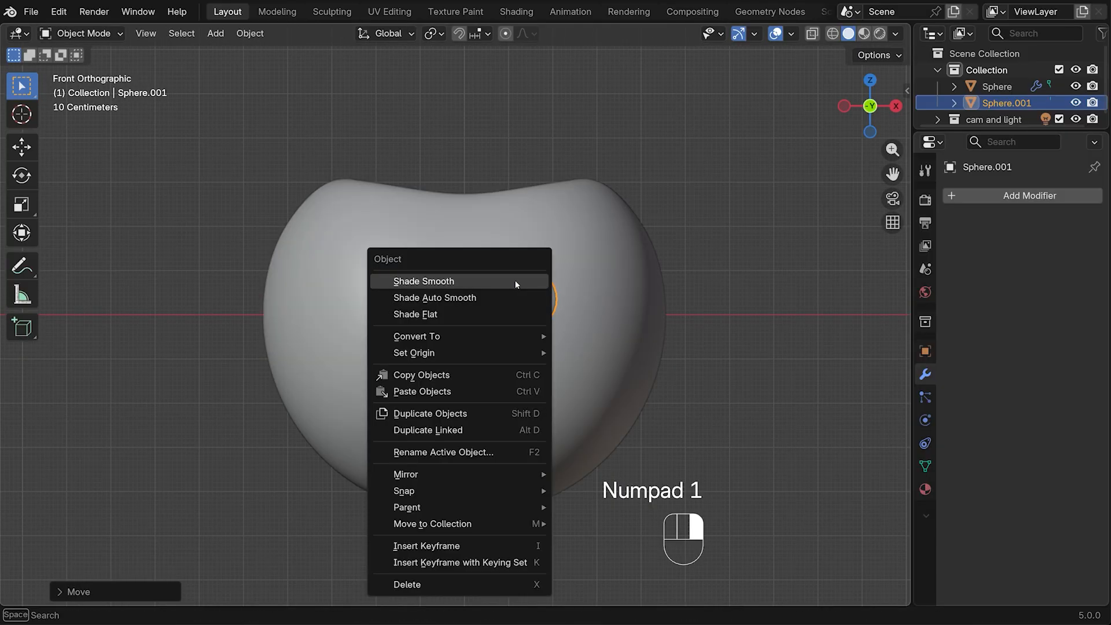
left_click(517, 282)
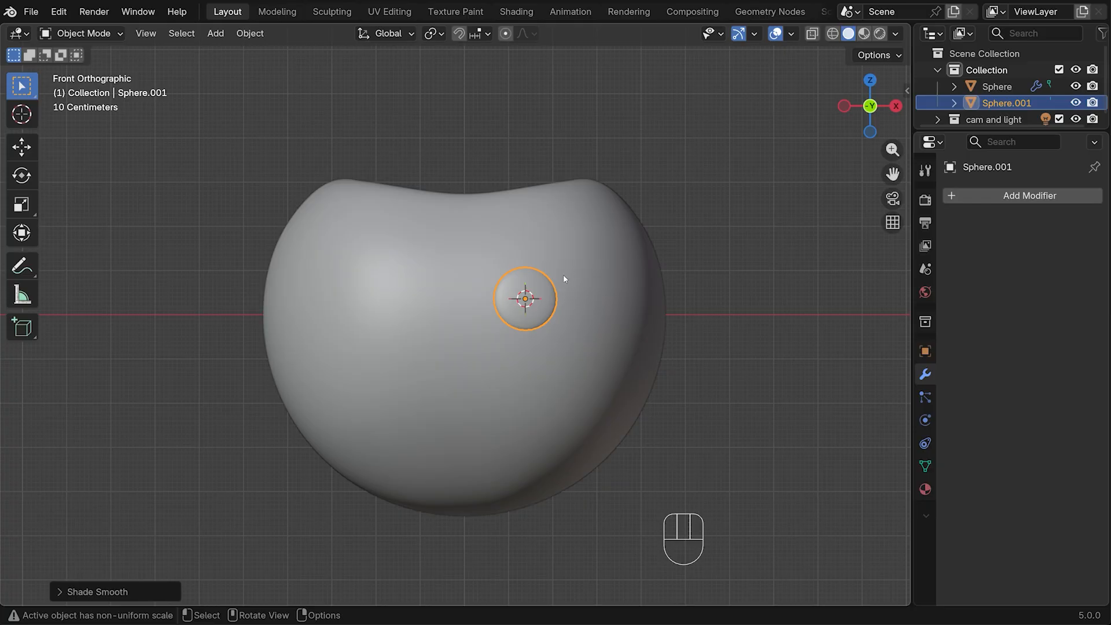
key("s")
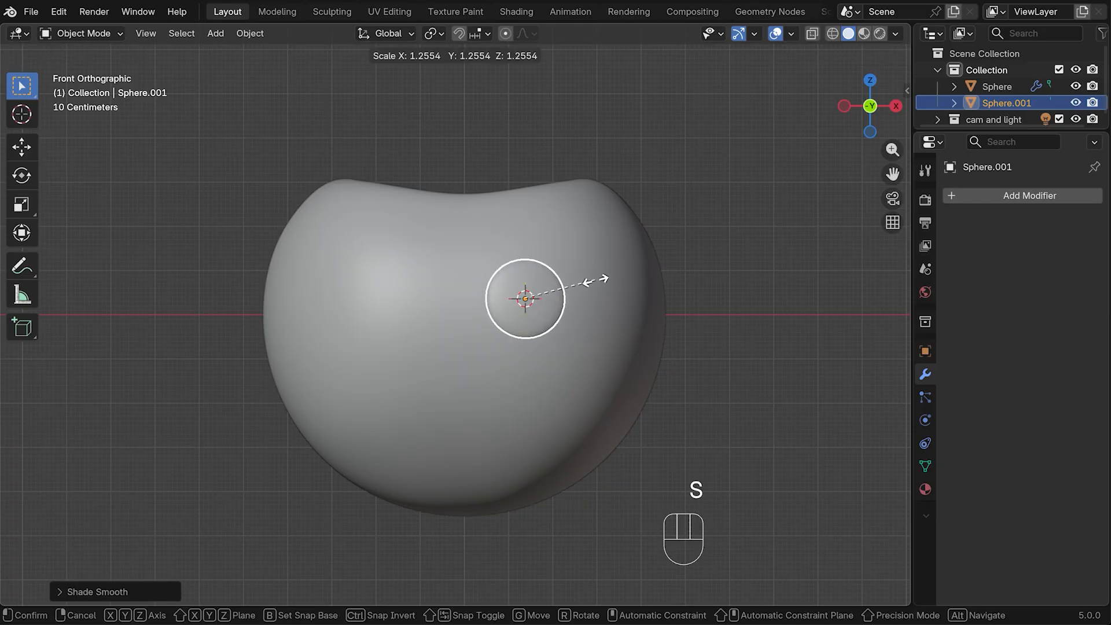
left_click(604, 280)
Nudge the enlarged eye disc along Y so that it sits against the body.
middle_click_drag(605, 282, 431, 321)
key("g")
key("y")
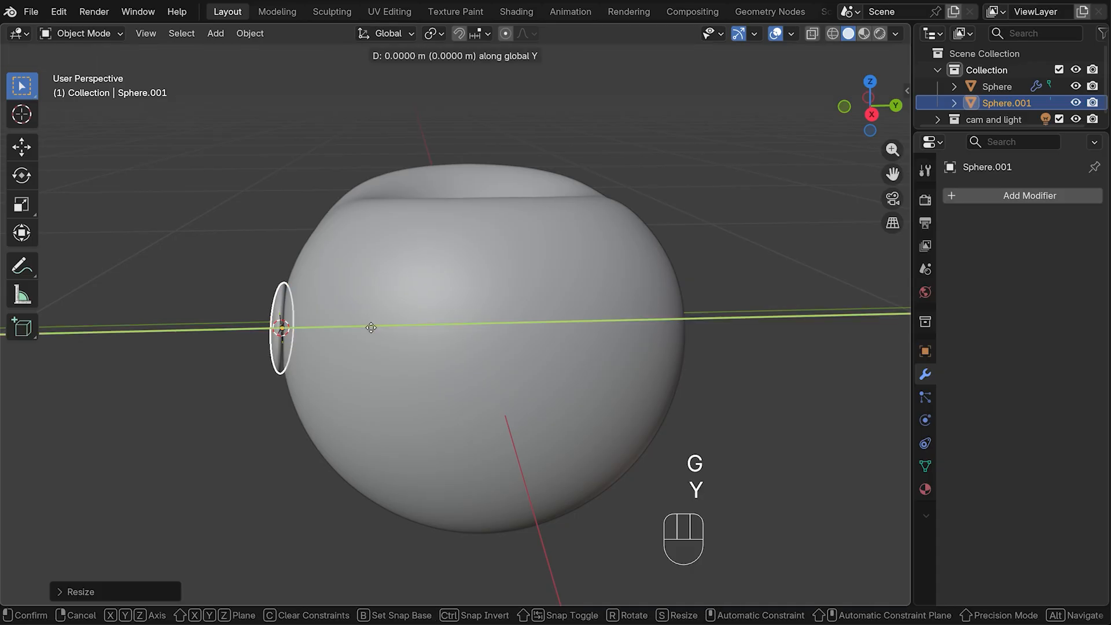
left_click(376, 326)
In front view, duplicate the eye disc, scale the copy to less than half size and place it near the eye's upper left as a highlight.
key("KP_1")
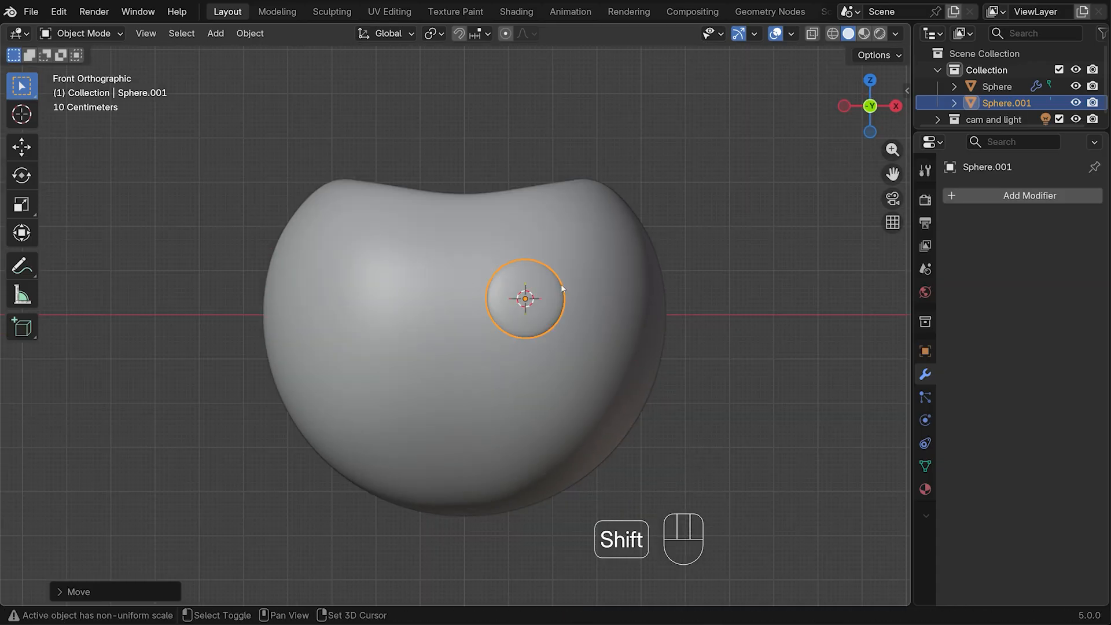
key("shift+d")
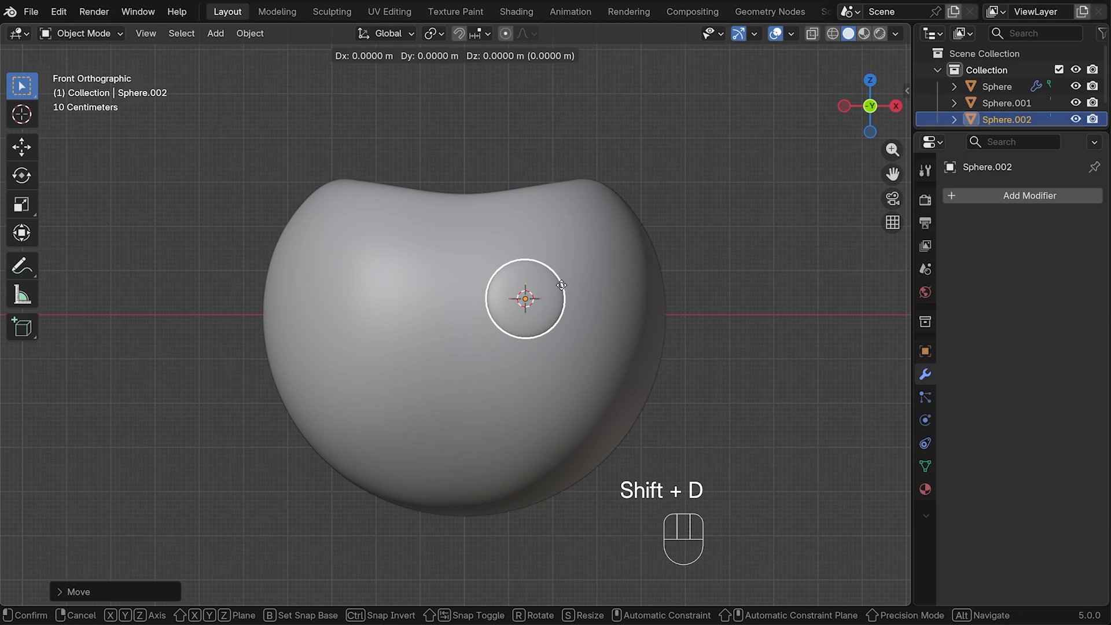
key("s")
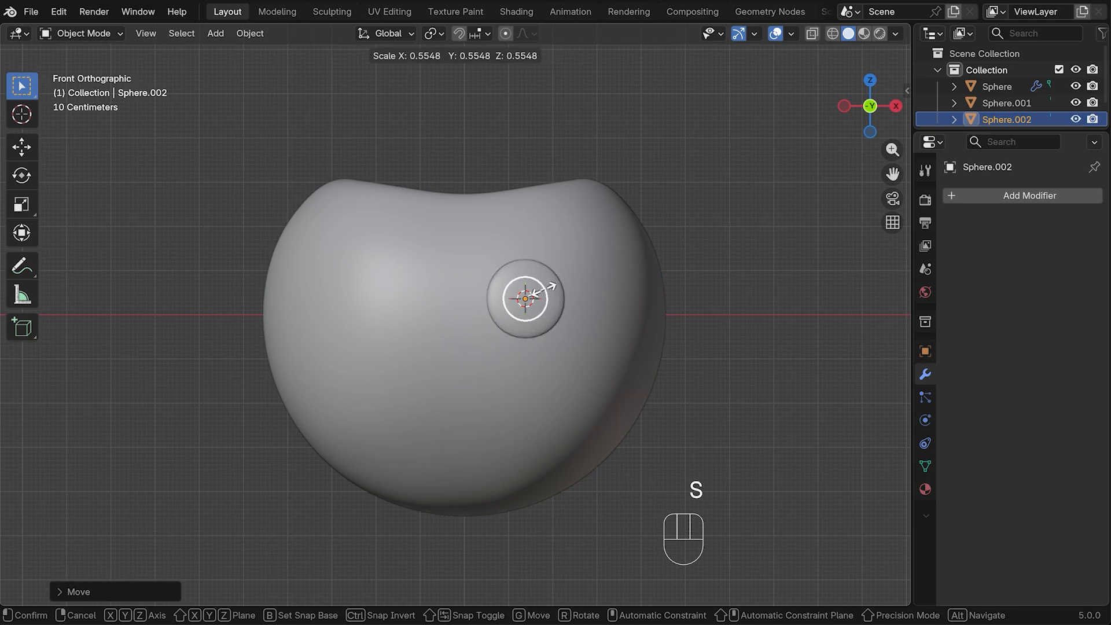
left_click(541, 296)
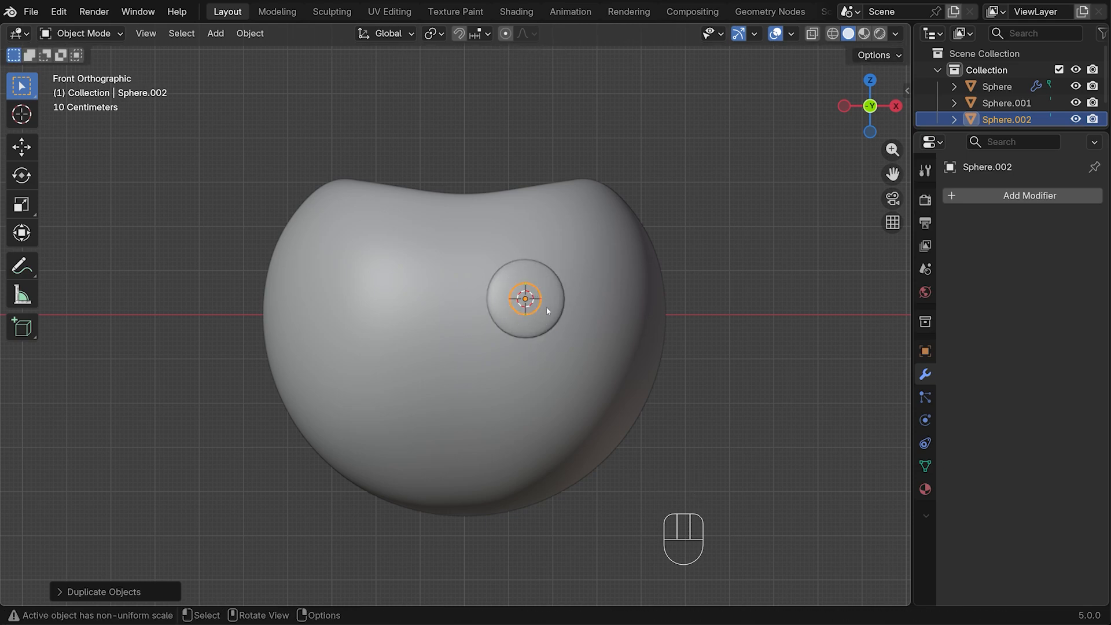
key("g")
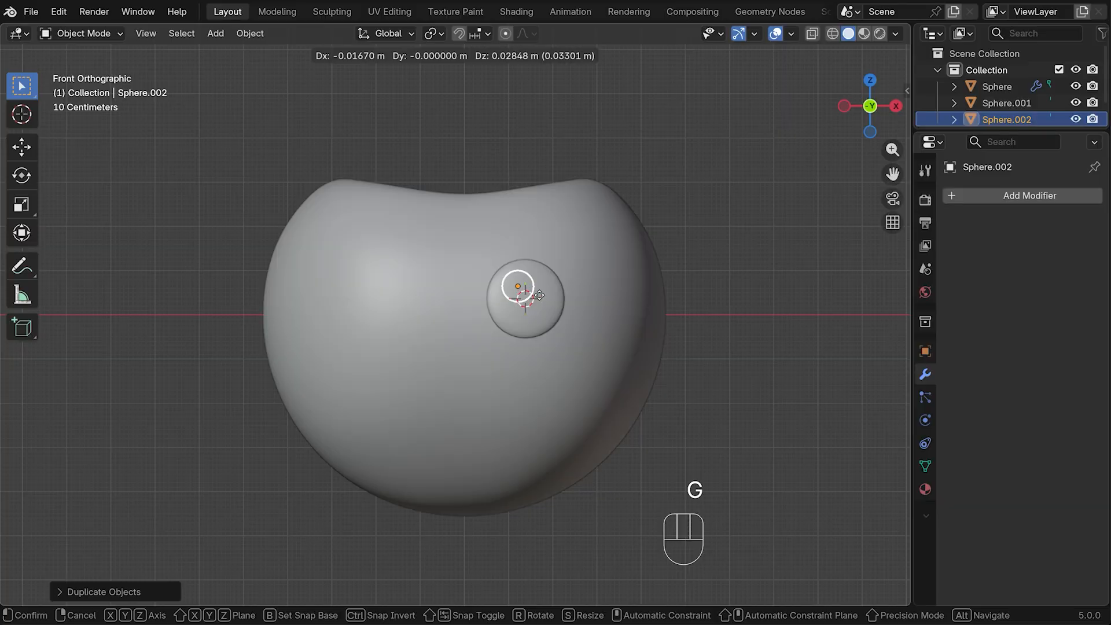
left_click(540, 295)
In top view, move the highlight disc forward along Y to the eye's front surface and rotate it slightly.
key("KP_7")
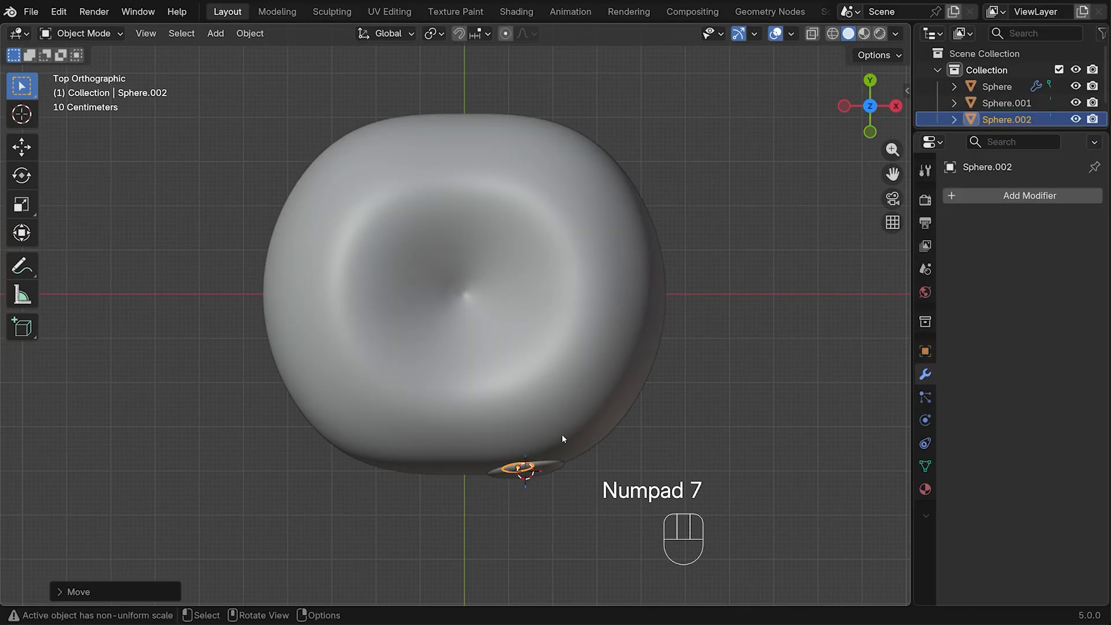
key("g")
key("y")
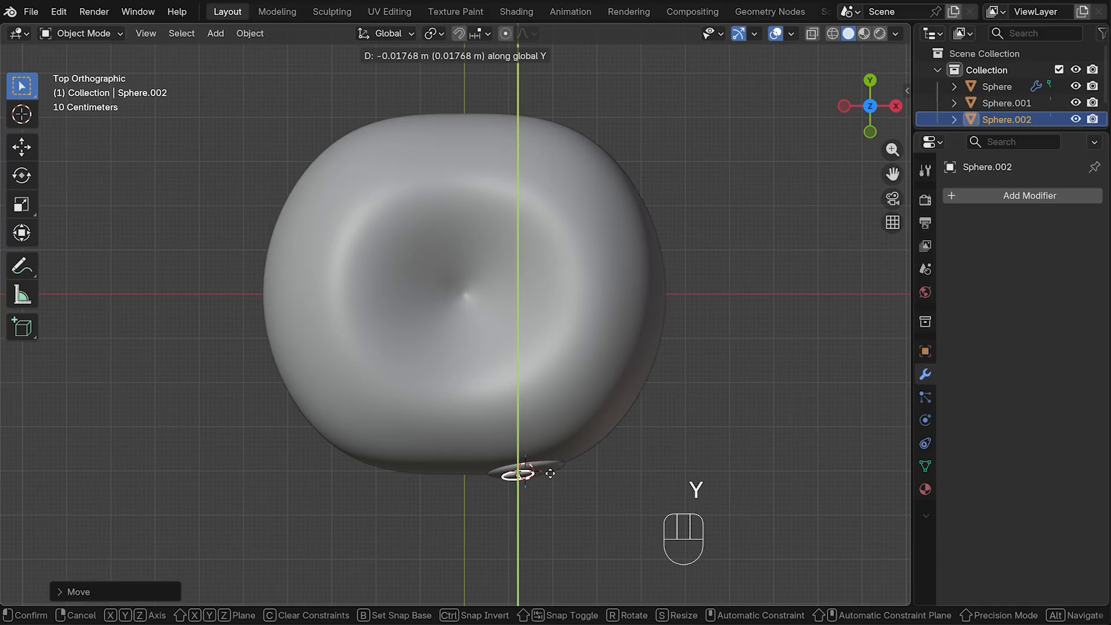
left_click(549, 469)
key("r")
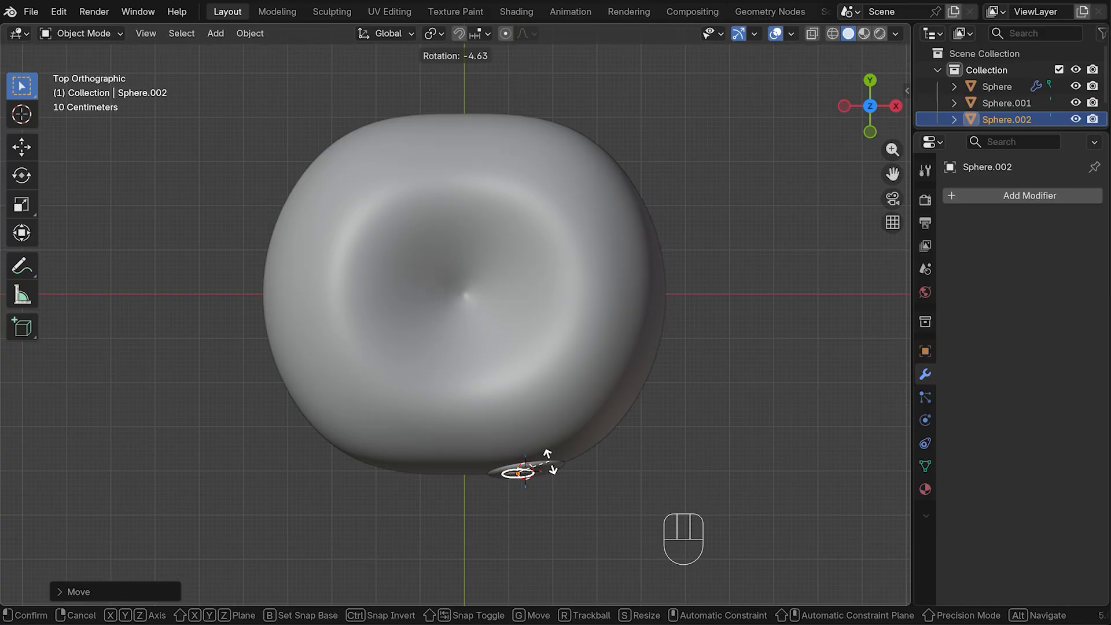
left_click(550, 461)
In right side view, nudge the highlight along Y and tilt it against the eye, then deselect it.
key("KP_3")
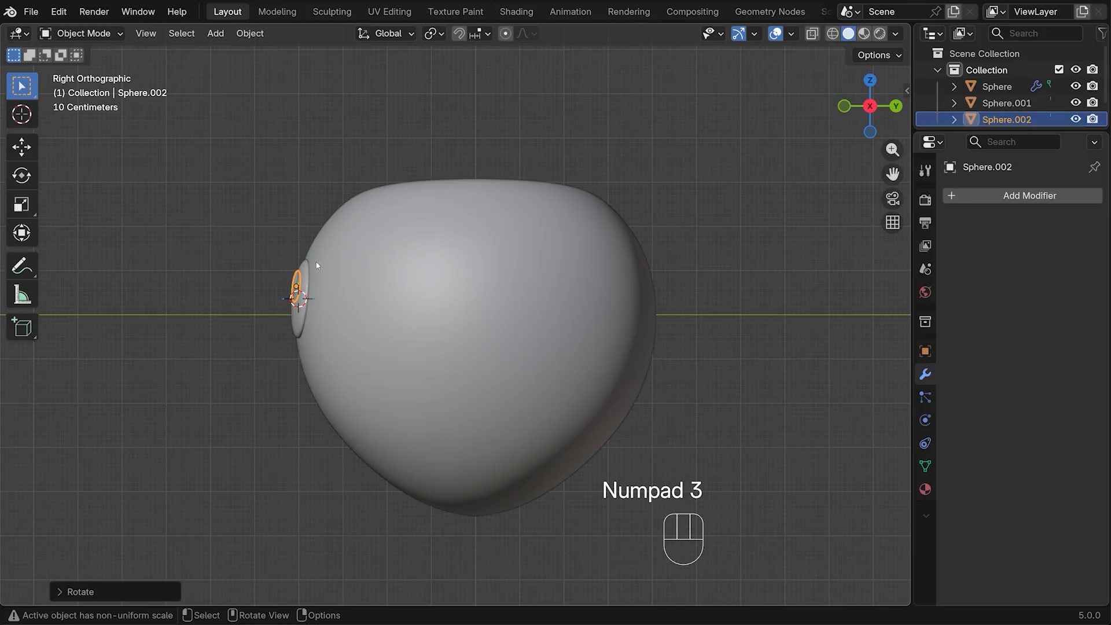
key("g")
key("y")
left_click(326, 286)
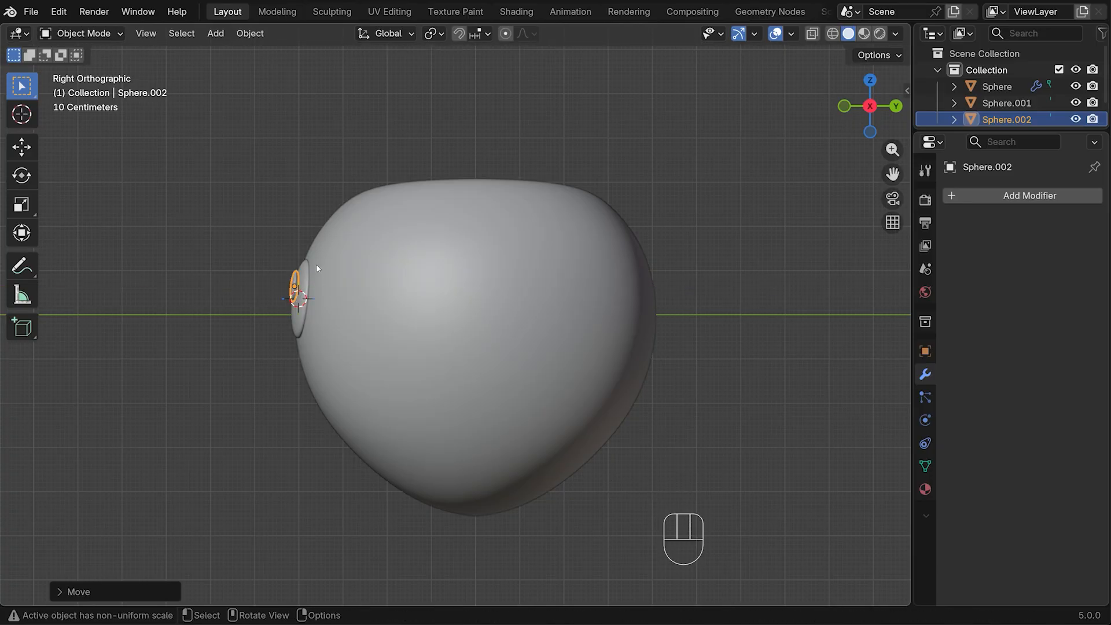
key("r")
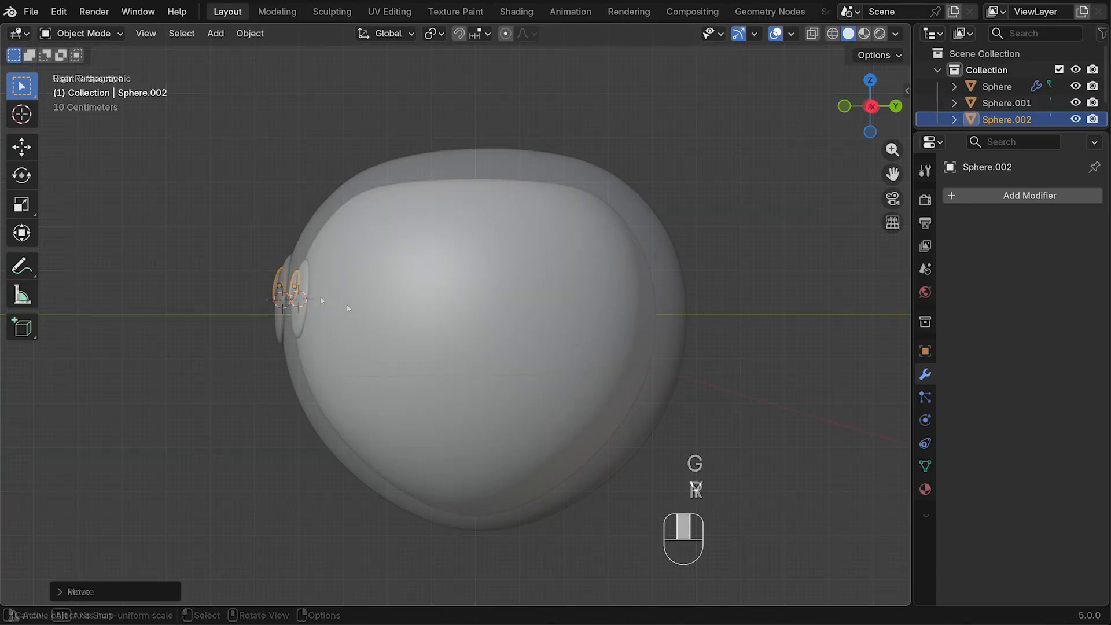
middle_click_drag(350, 307, 681, 261)
left_click(755, 258)
mouse_move(755, 257)
middle_mouse_down()
mouse_move(762, 250)
mouse_move(742, 258)
middle_mouse_up()
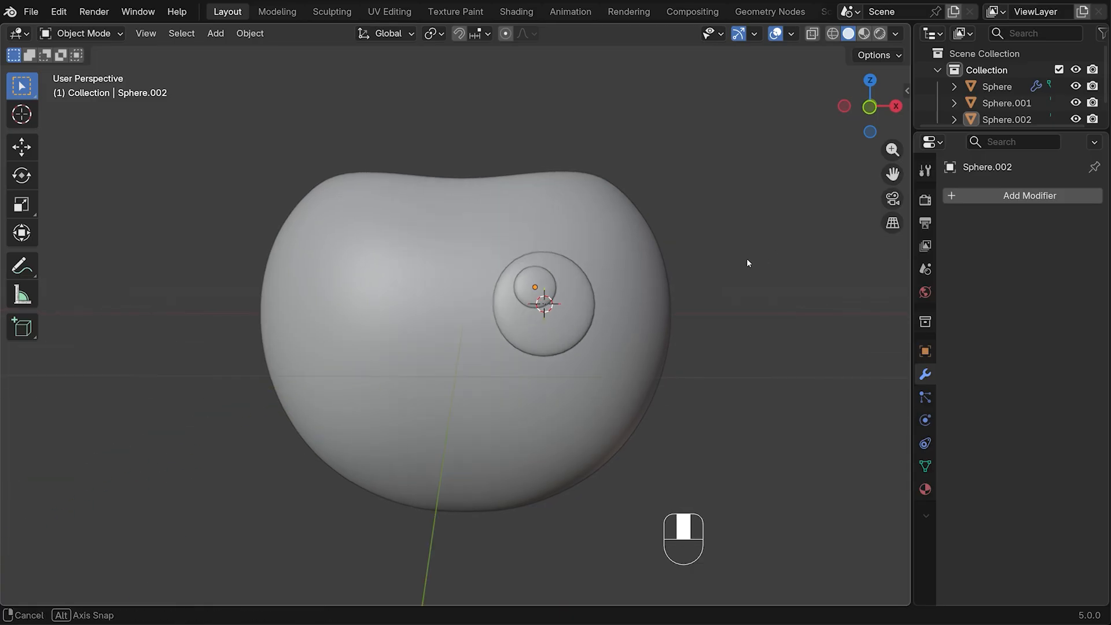
In front view, duplicate the eye and its highlight together and place the copy about 0.3 m toward negative X.
left_click(534, 332)
left_click(546, 295, "shift")
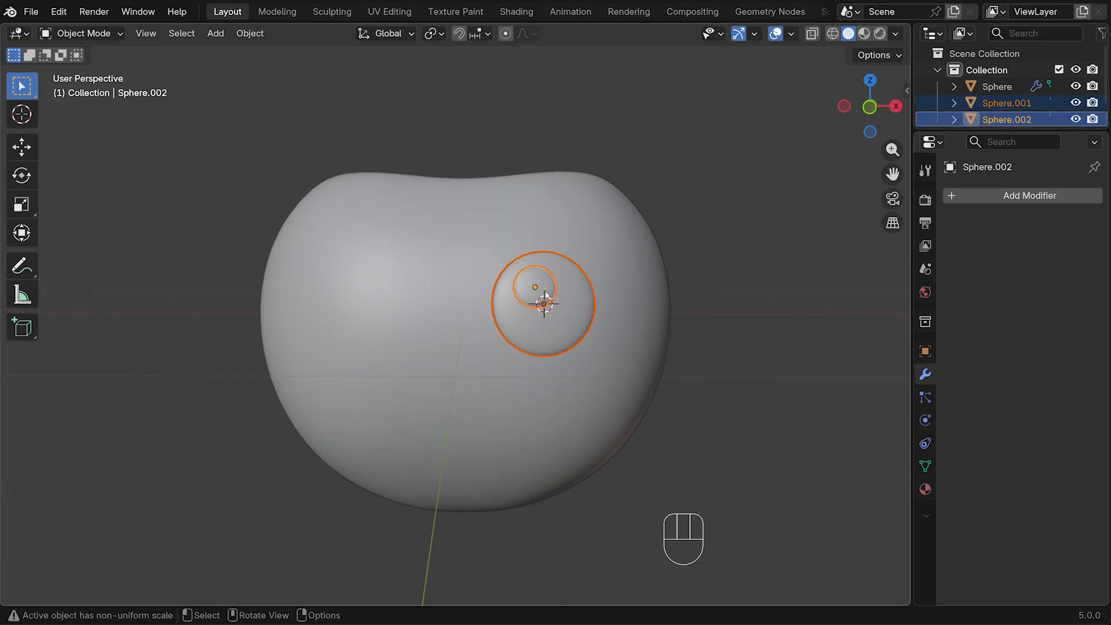
key("KP_1")
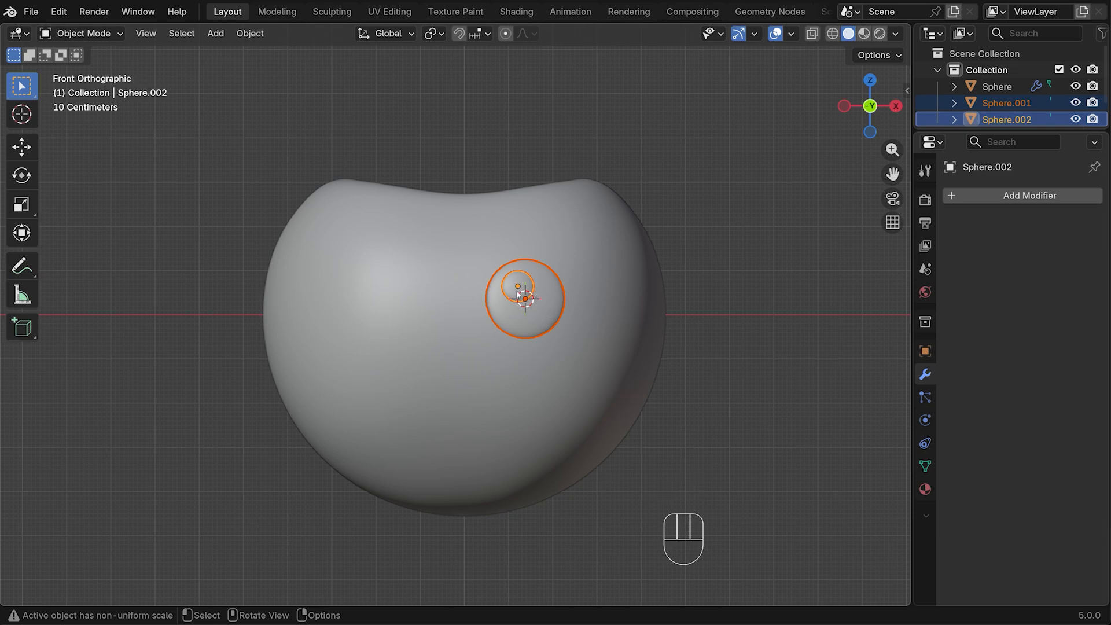
key("shift+d")
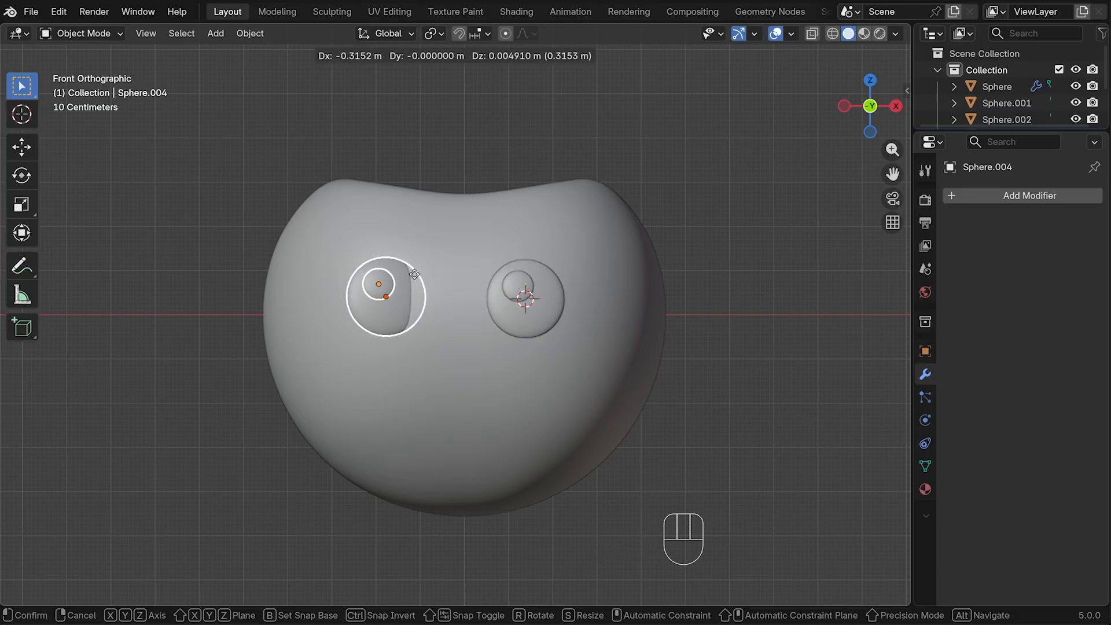
left_click(419, 278)
In top view, rotate the duplicated eye and highlight about -16° to follow the body's curve and adjust their position along Y.
key("KP_7")
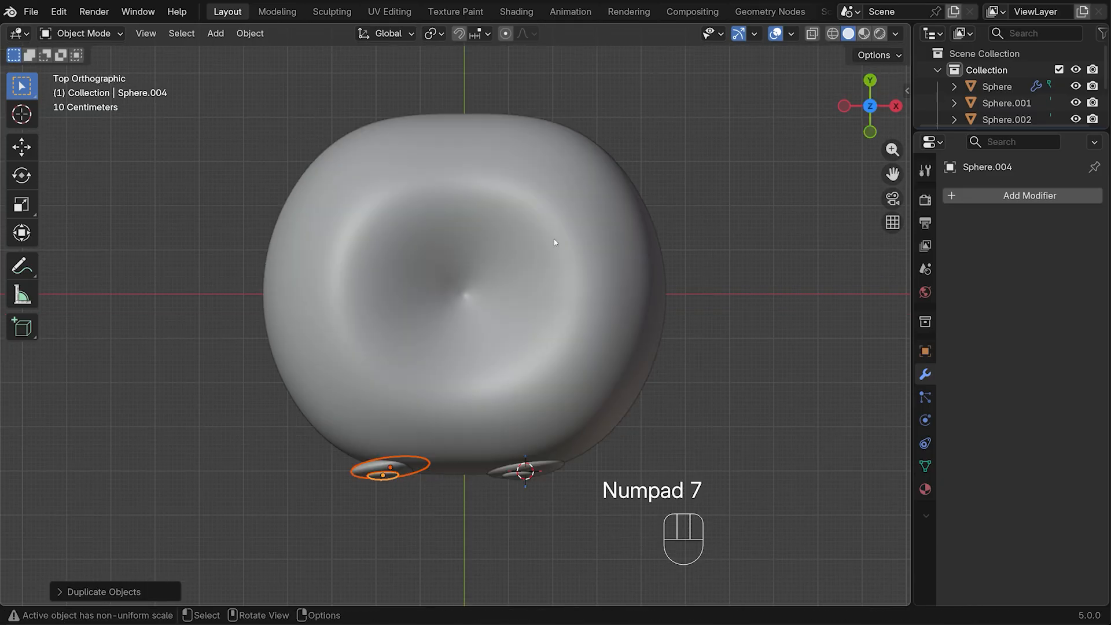
key("r")
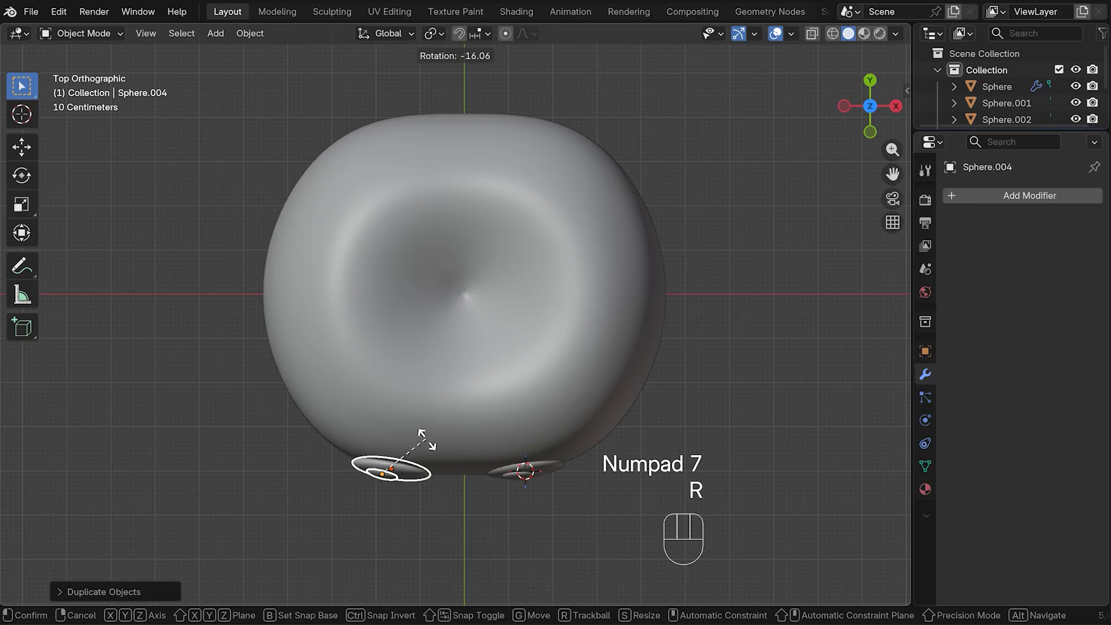
left_click(428, 440)
key("g")
key("y")
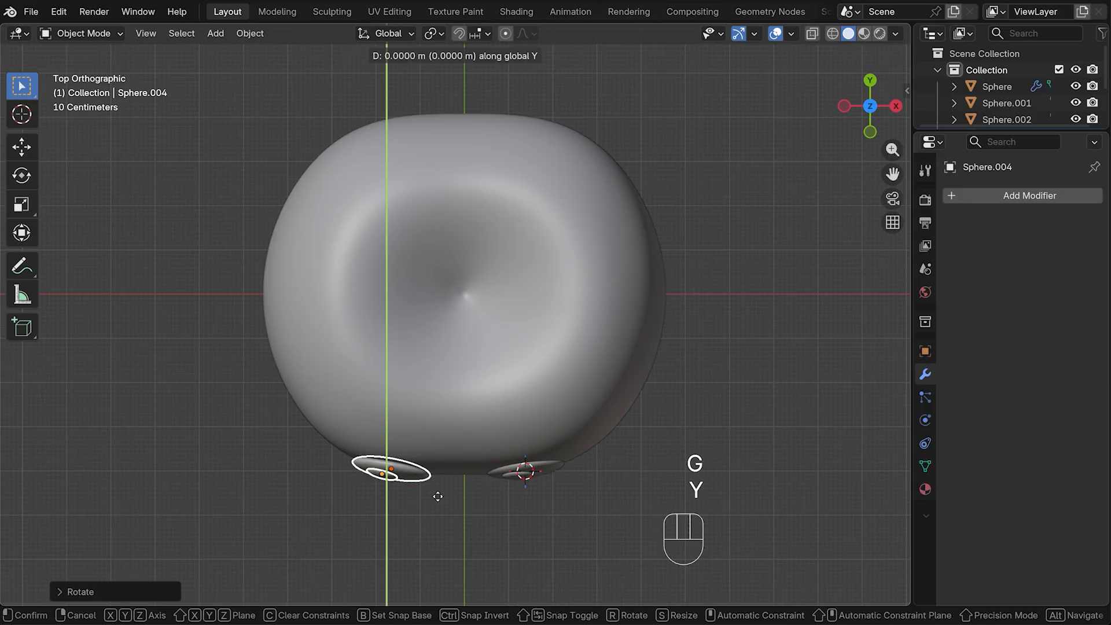
left_click(437, 494)
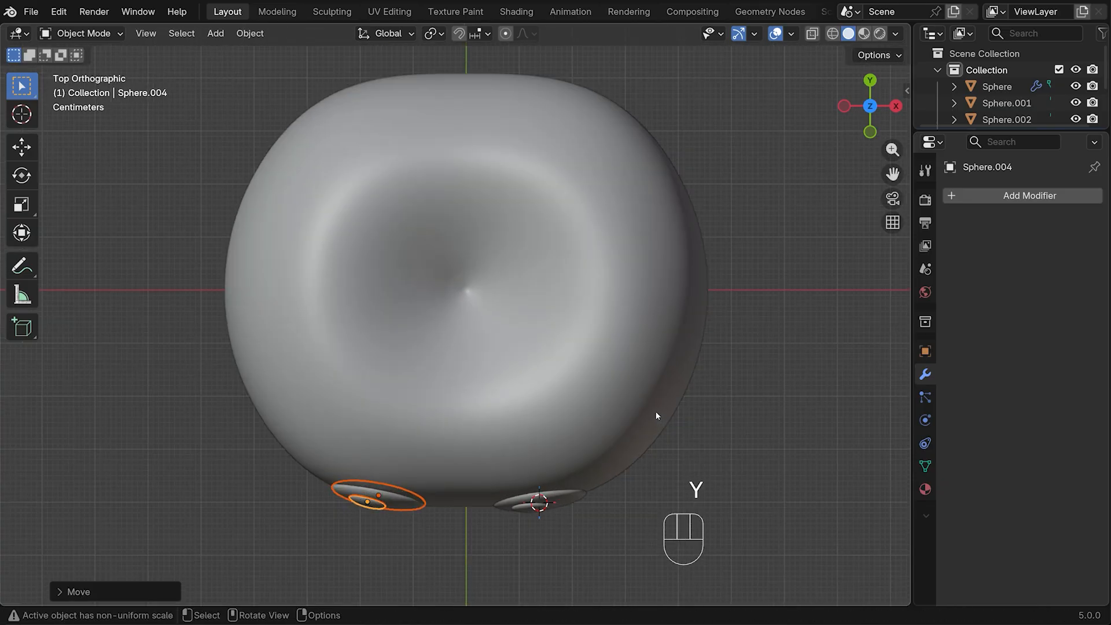
key("KP_3")
middle_click_drag(344, 304, 489, 310)
In front view, place the 3D cursor between and below the eyes, add a plane there and scale it down to mouth width.
key("KP_1")
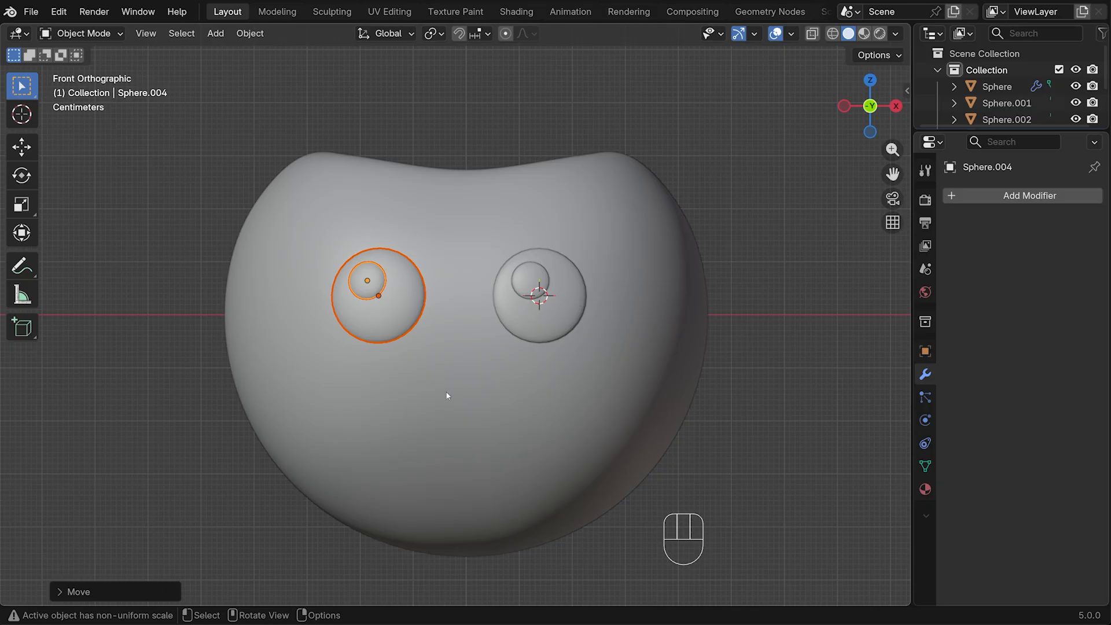
right_click(460, 347, "shift")
key("shift+a")
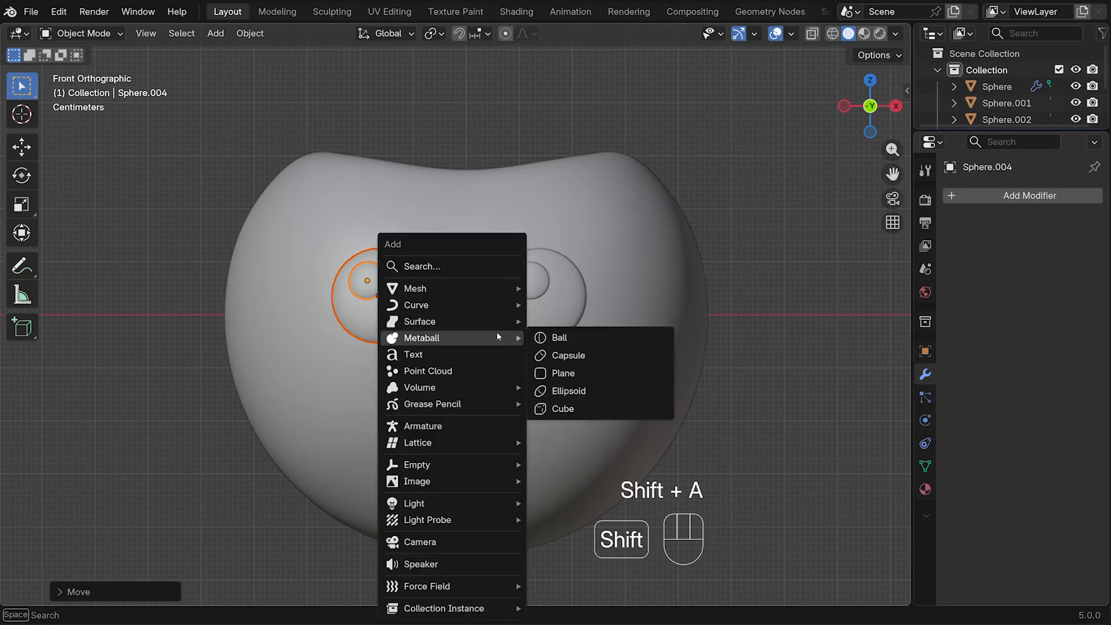
mouse_move(415, 288)
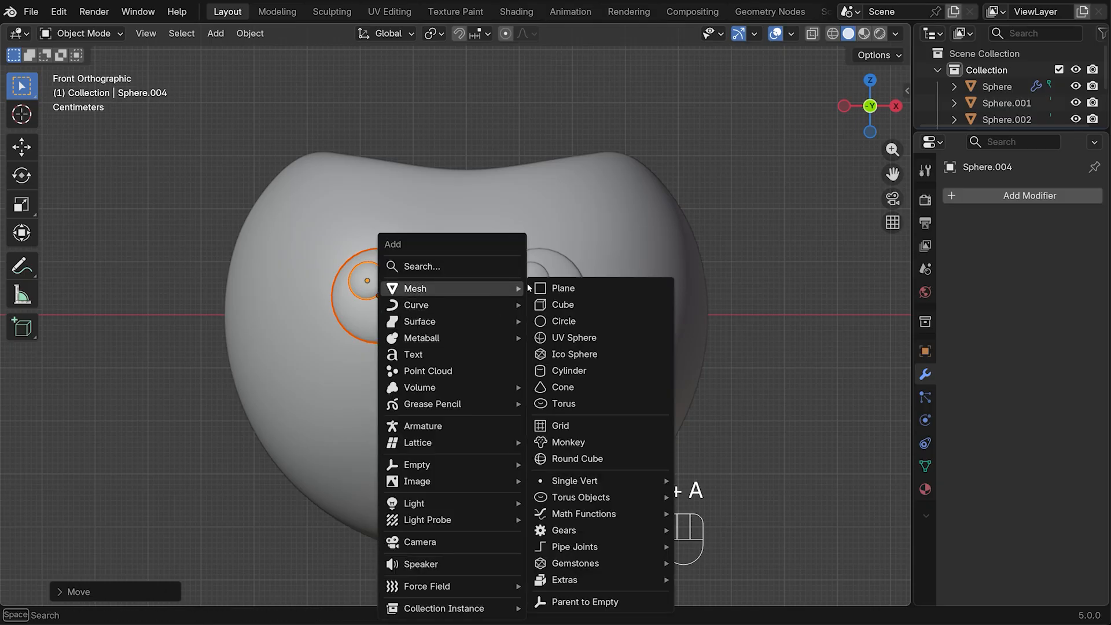
left_click(602, 288)
key("s")
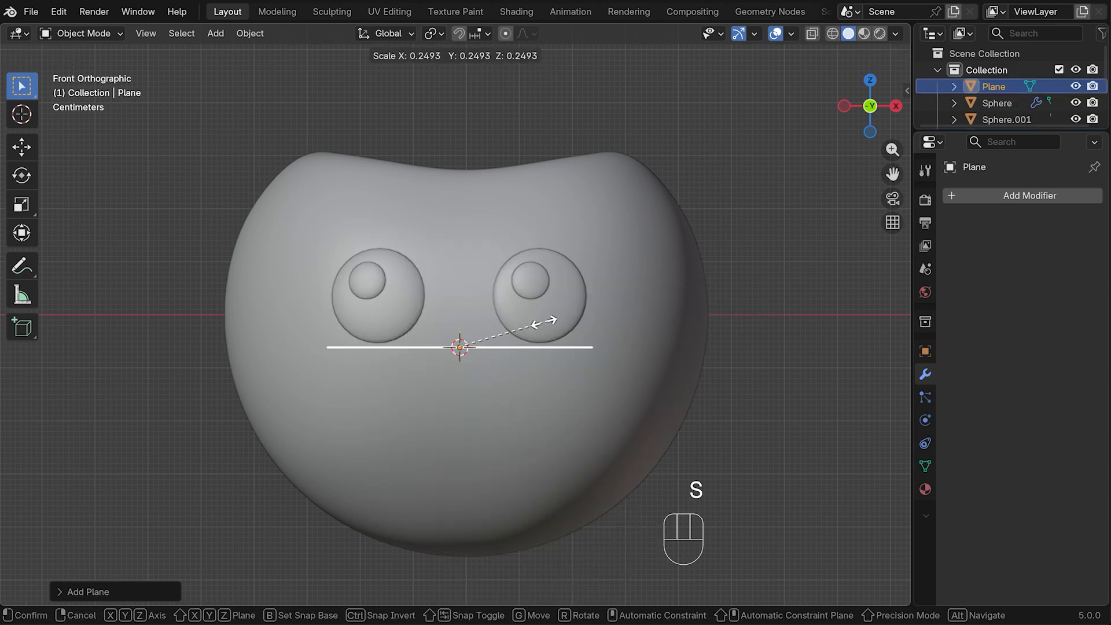
left_click(504, 337)
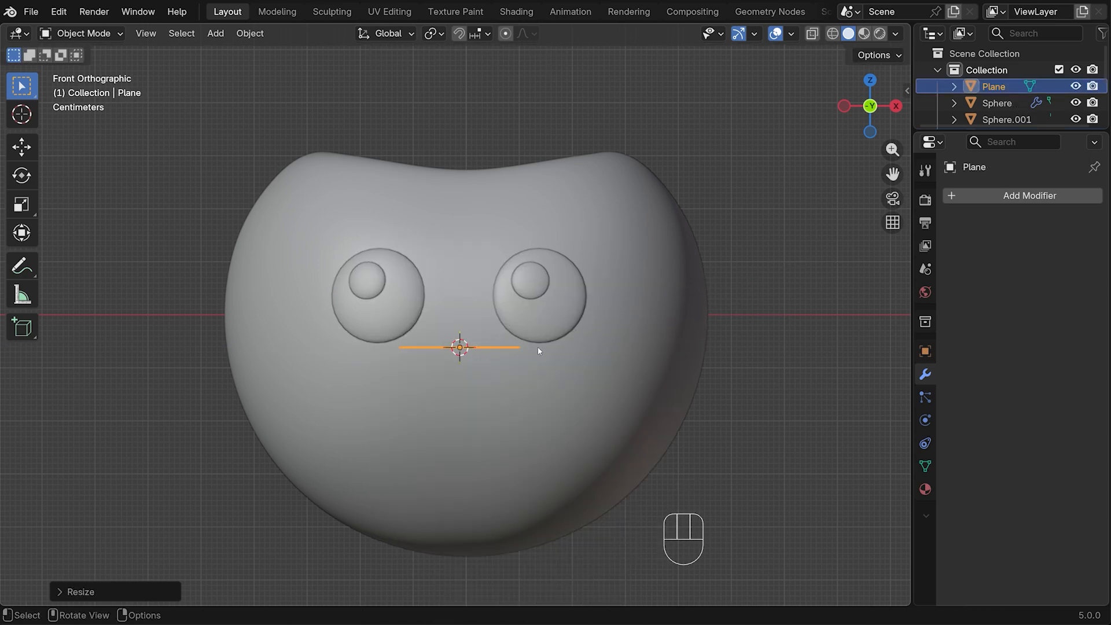
Scale the mouth plane down along Y into a narrow strip and move the 3D cursor away beside the body.
key("KP_3")
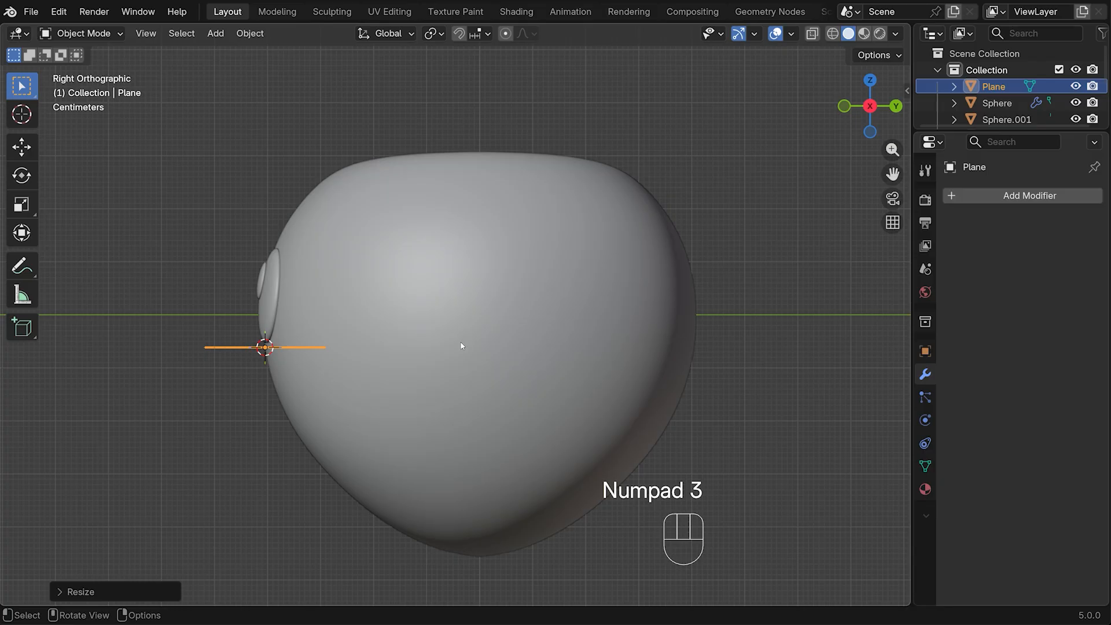
key("s")
key("y")
left_click(358, 363)
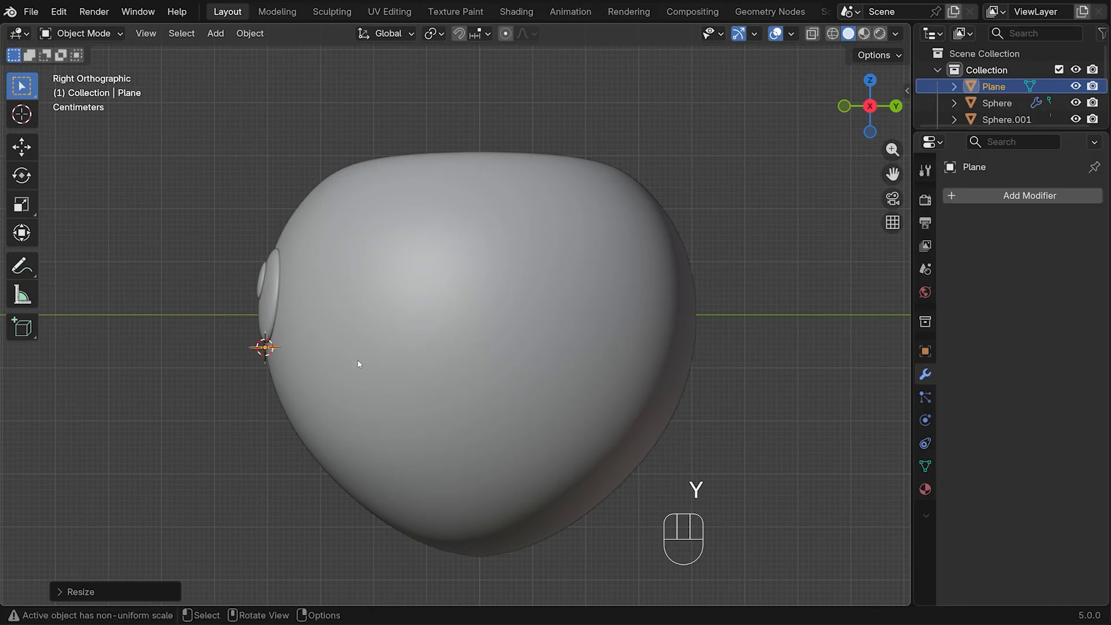
middle_click_drag(358, 363, 504, 425)
middle_click_drag(811, 457, 776, 400)
right_click(782, 391, "shift")
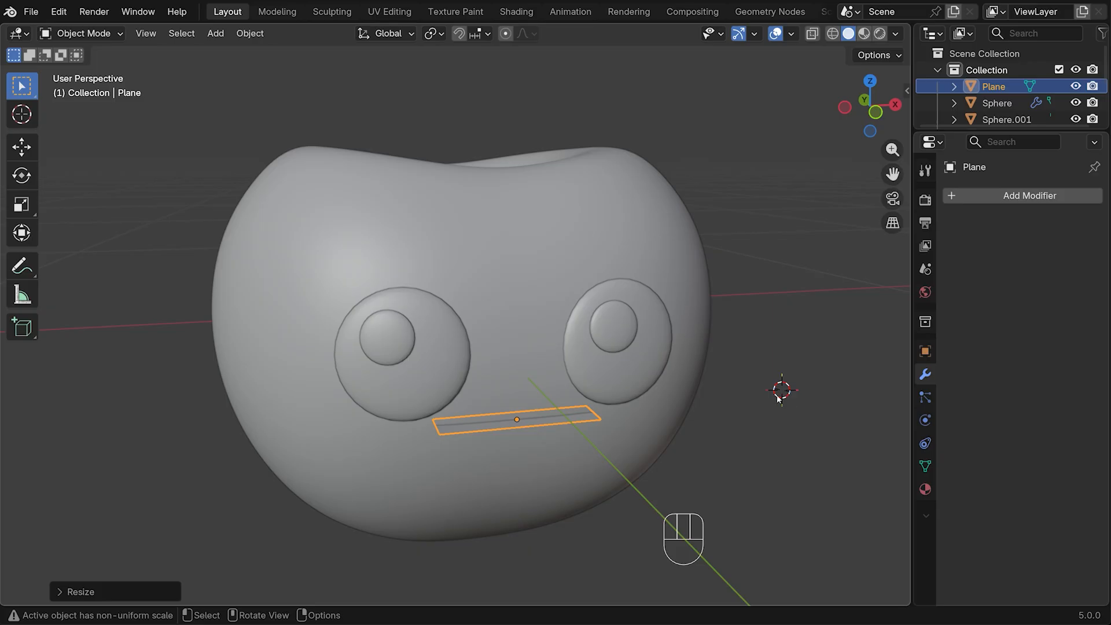
Apply the scale of the mouth strip.
key("Tab")
key("Tab")
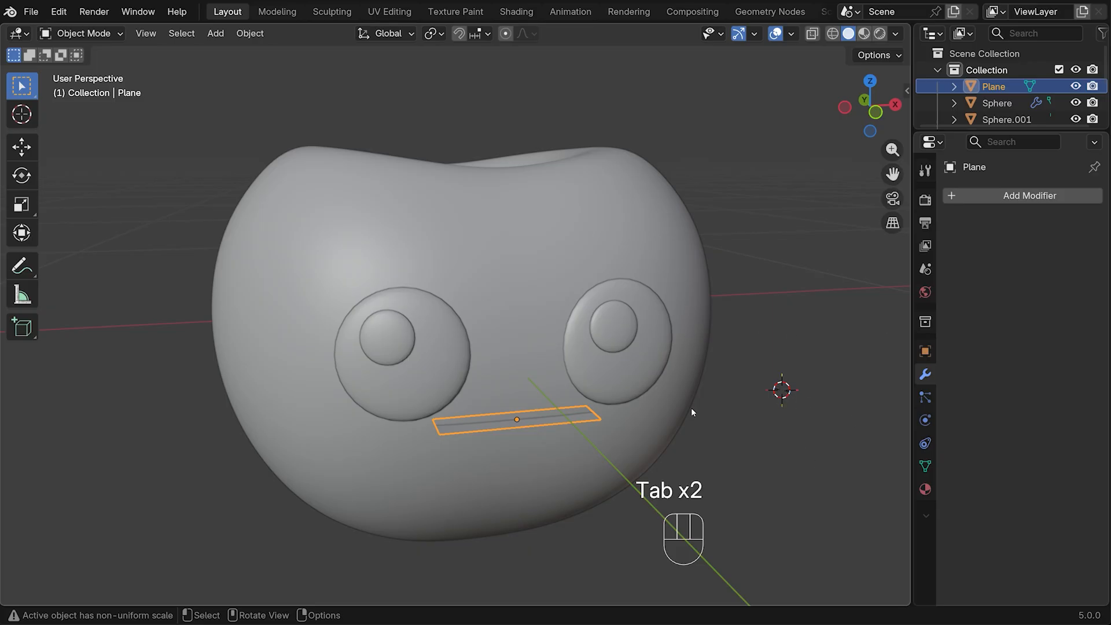
key("ctrl+a")
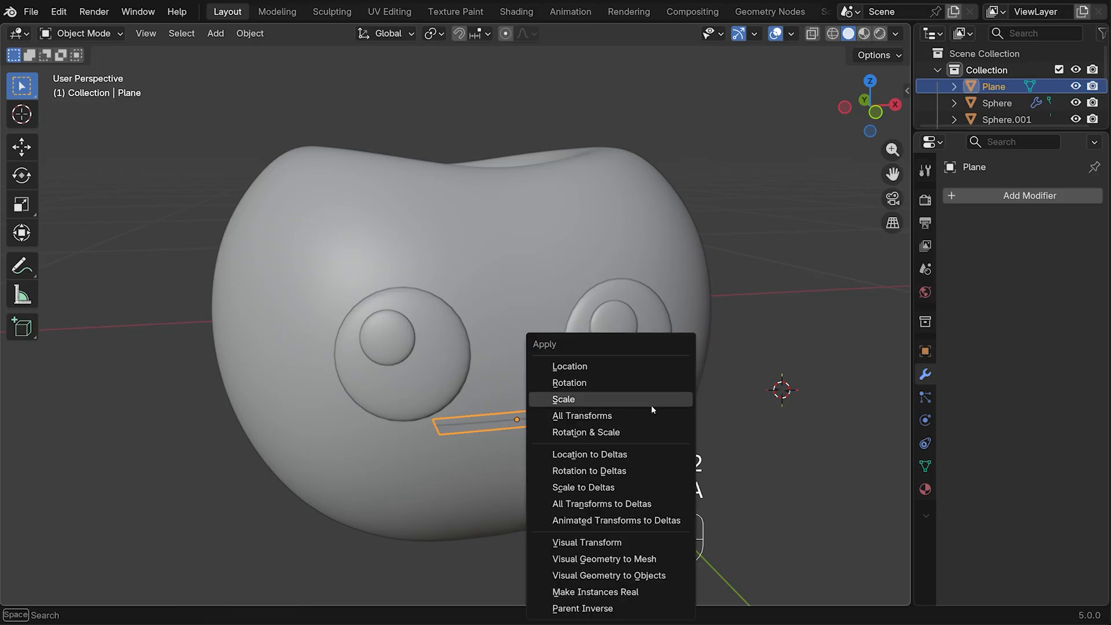
left_click(645, 399)
In Edit Mode, add nine evenly spaced, centred loop cuts across the length of the mouth strip.
key("Tab")
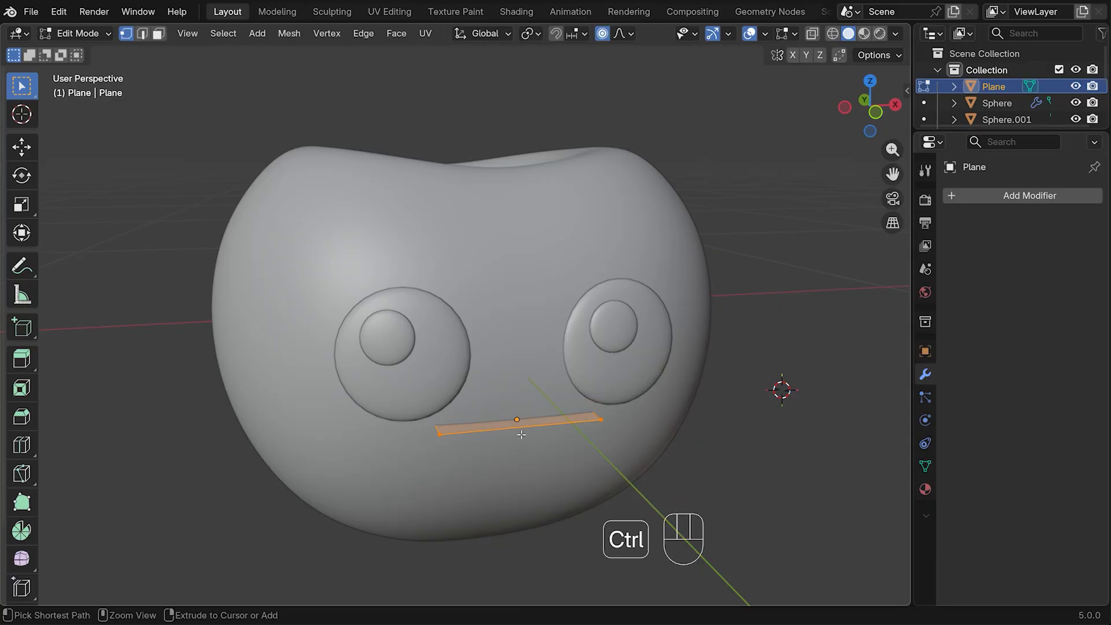
key("ctrl+r")
scroll(521, 434, "up", 6)
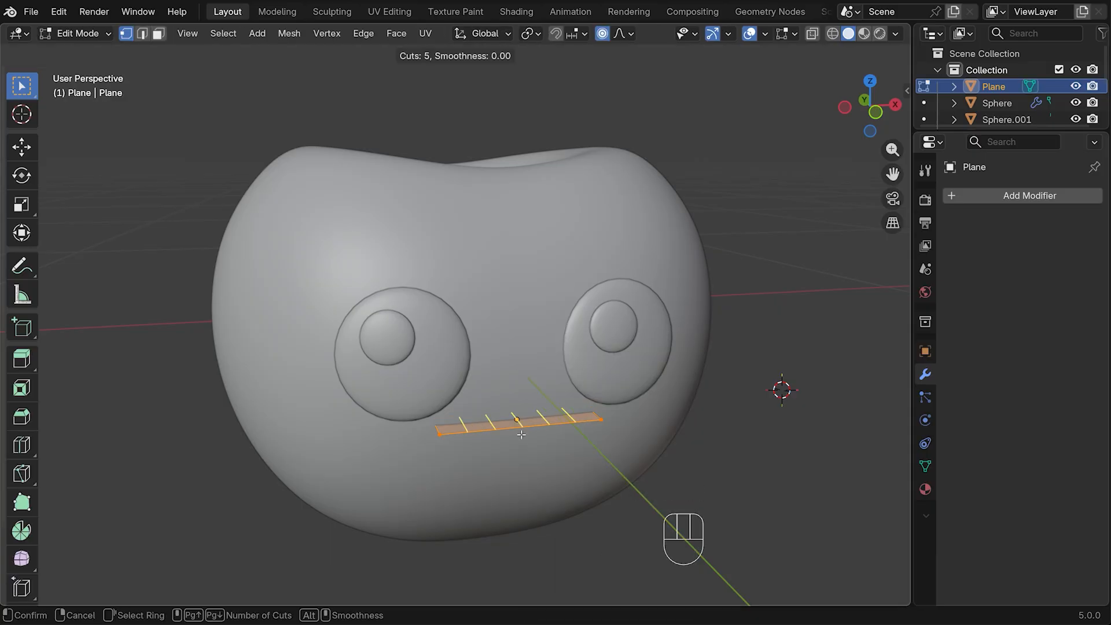
scroll(521, 434, "up", 2)
left_click(521, 434)
right_click(521, 437)
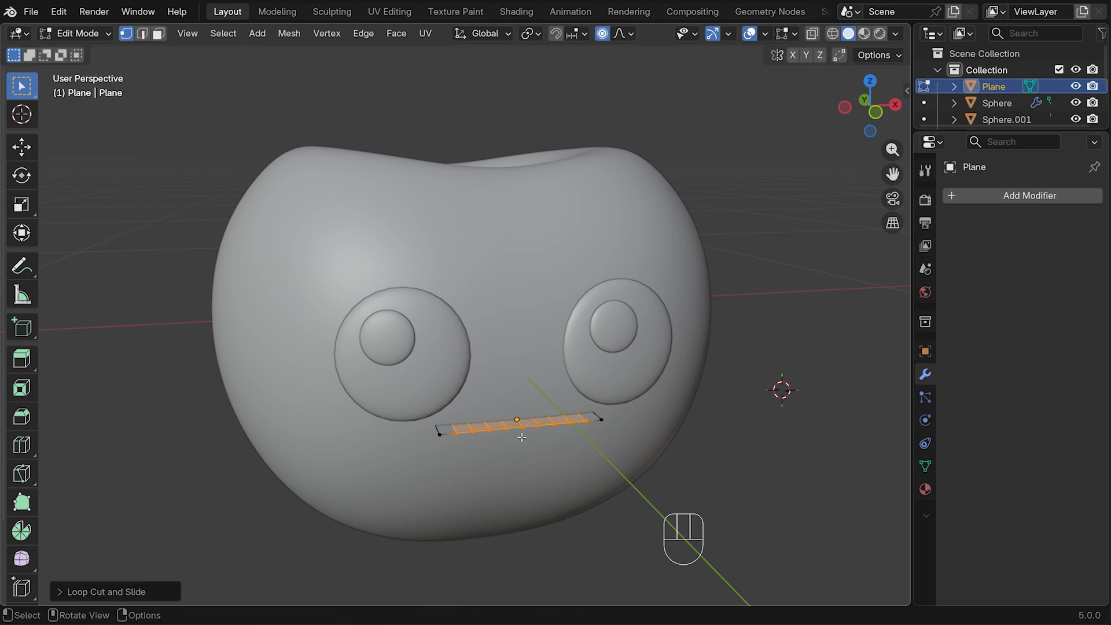
Lower the strip's middle edge about 0.05 m along Z with a proportional size of about 0.16 m to form a smile.
key("2")
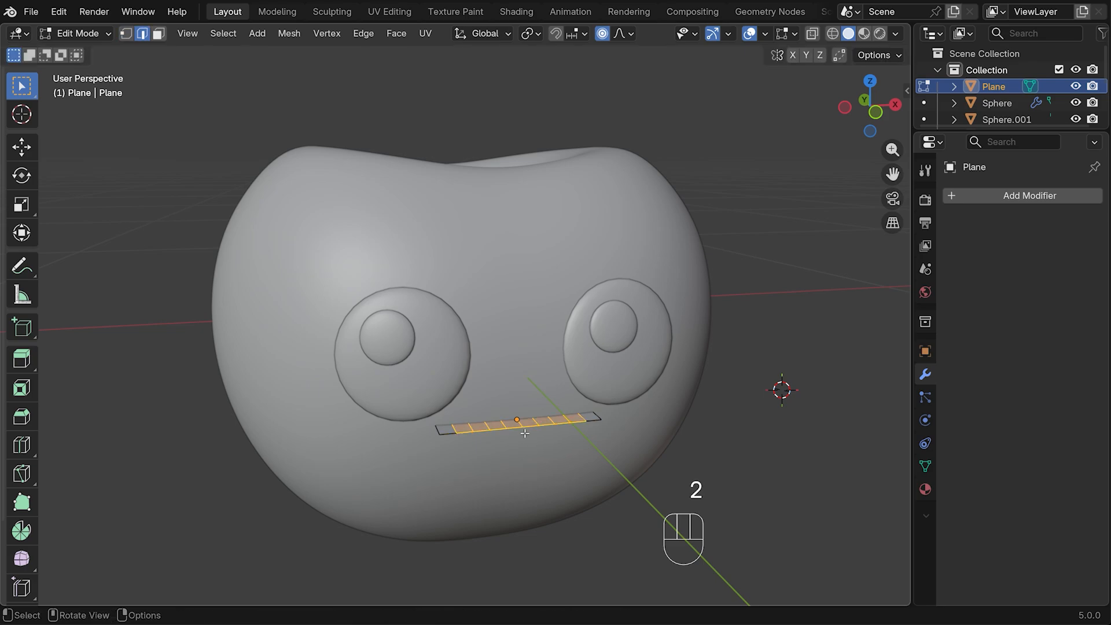
left_click(519, 421)
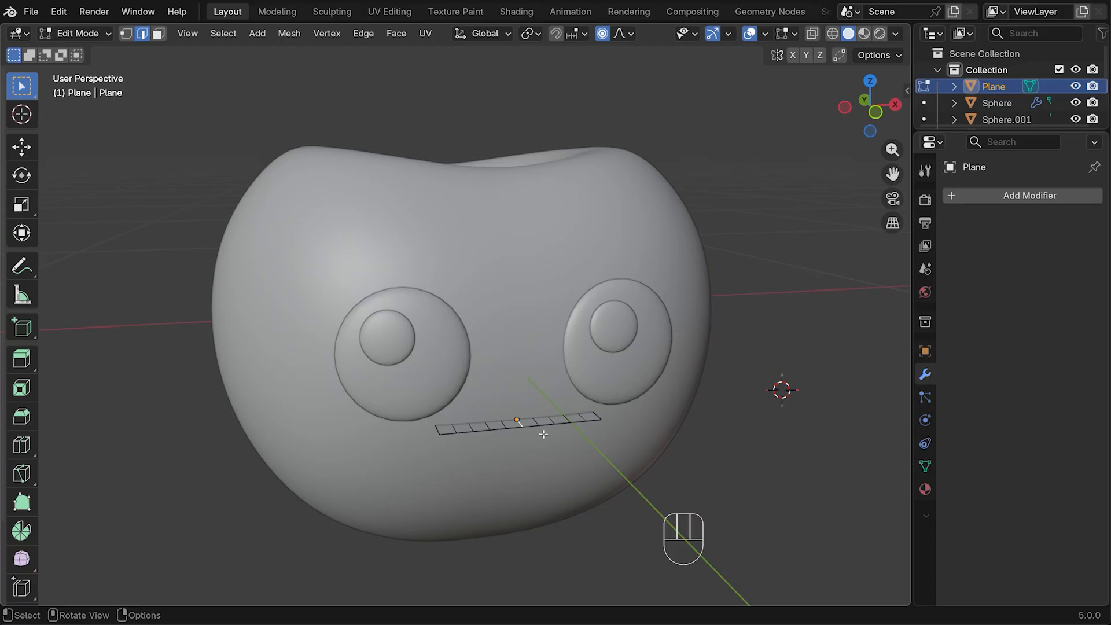
key("g")
key("z")
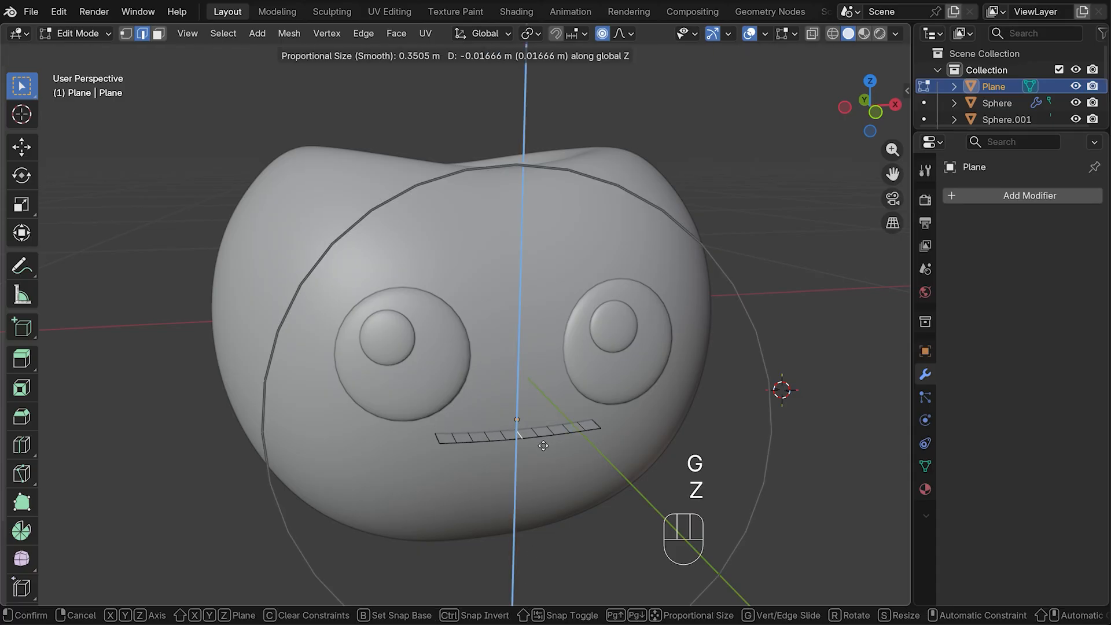
scroll(543, 446, "up", 12)
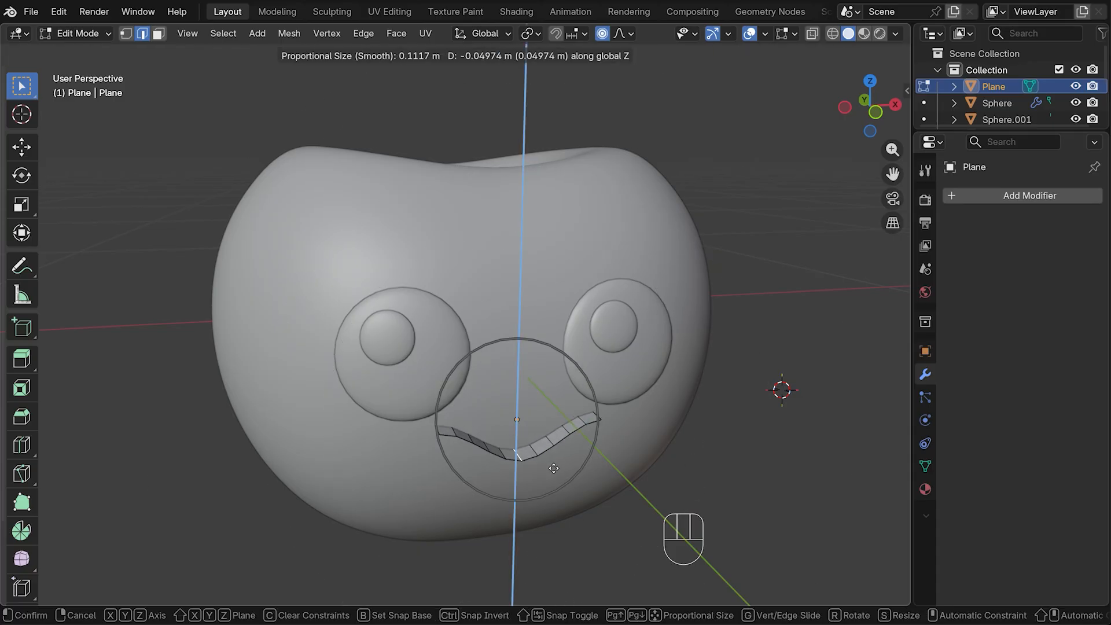
scroll(552, 466, "down", 1)
scroll(554, 468, "down", 3)
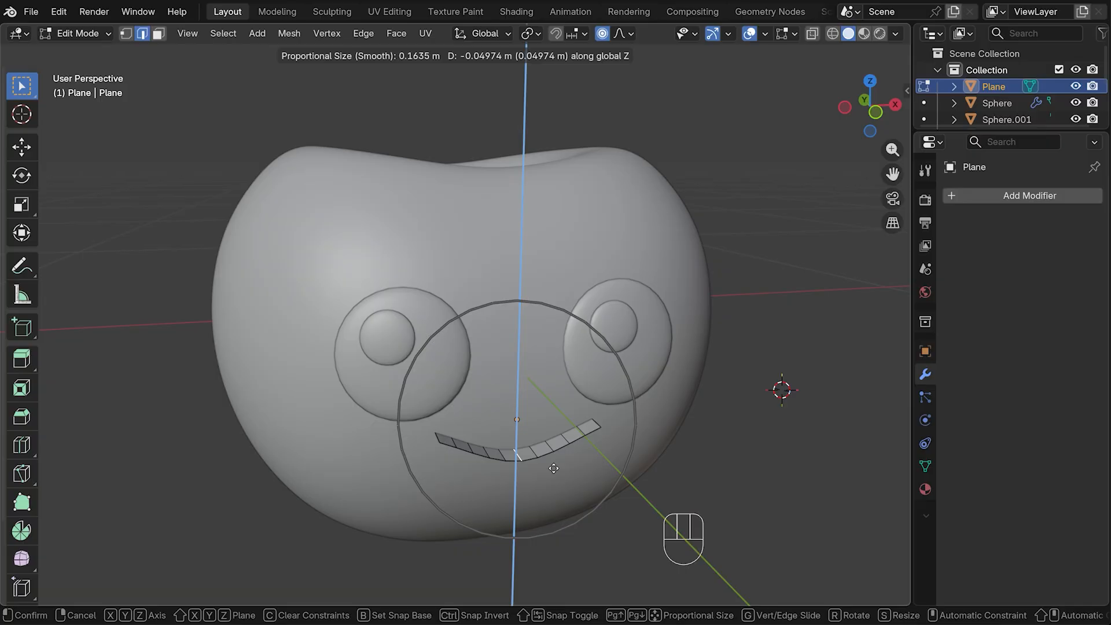
left_click(554, 468)
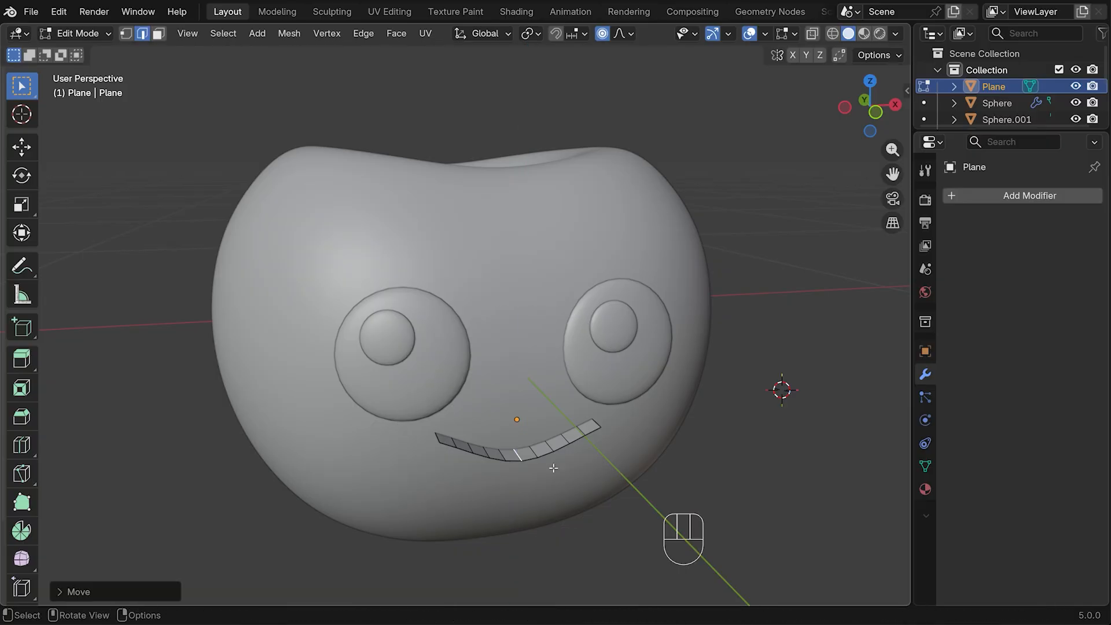
Push both end edges of the mouth strip slightly back along Y with proportional editing, and return to Object Mode.
left_click(439, 437, "shift")
key("g")
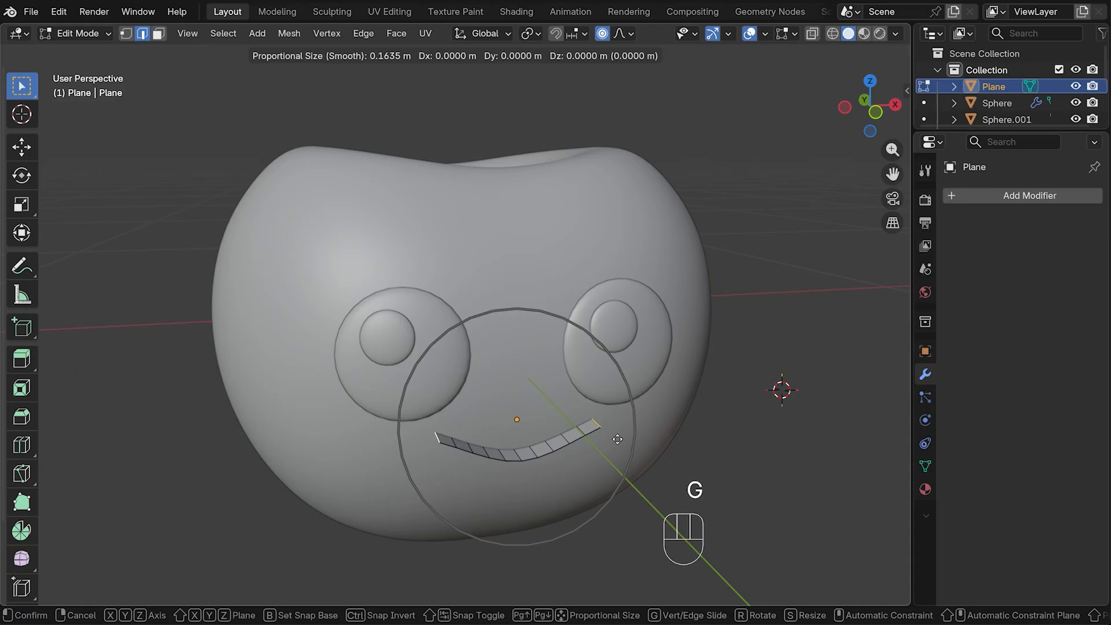
key("y")
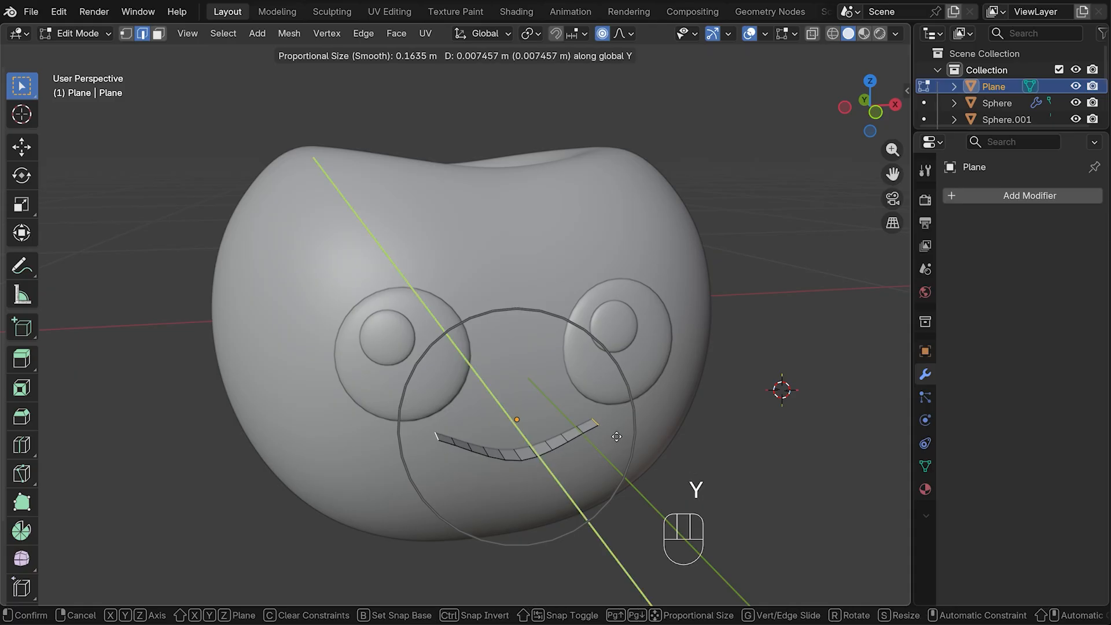
left_click(617, 434)
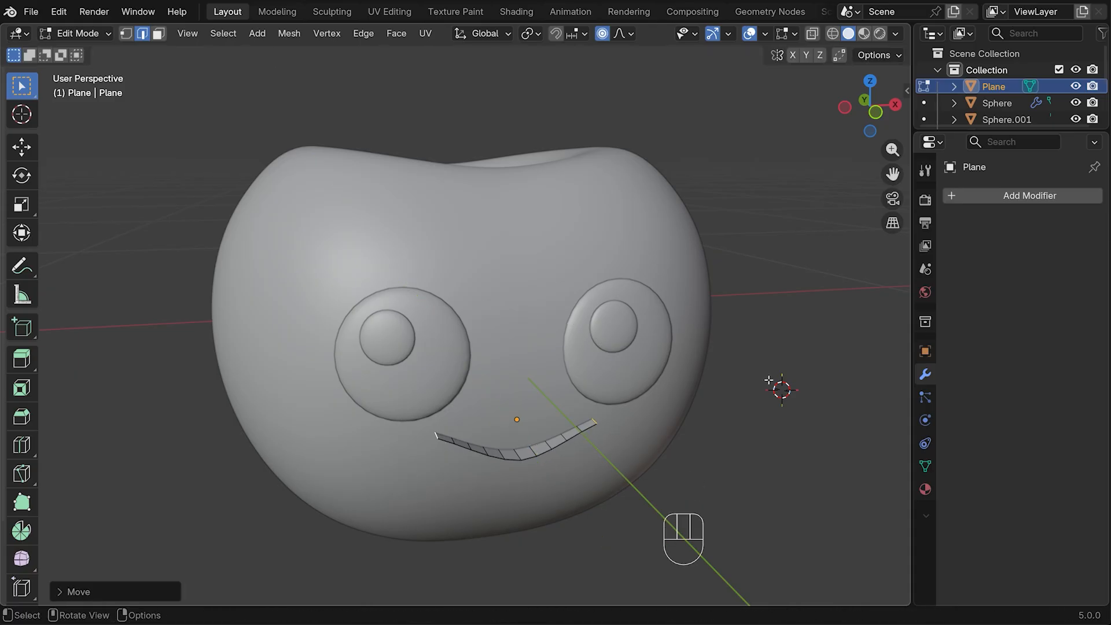
key("Tab")
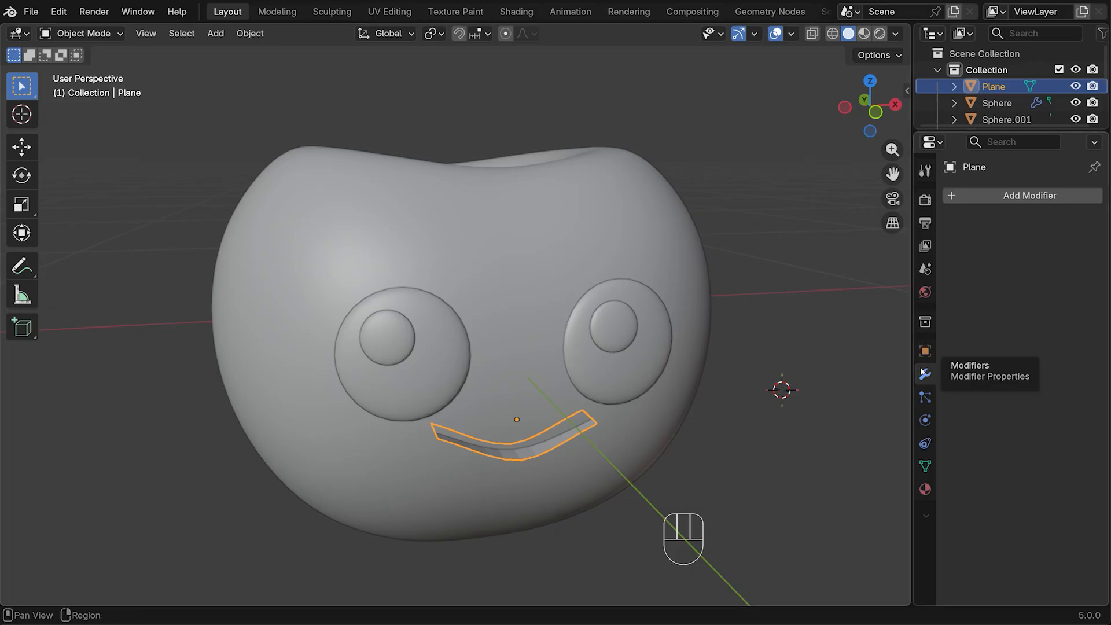
Add a Solidify modifier to the mouth strip with a thickness of 0.04 m.
left_click(1016, 197)
mouse_move(1015, 199)
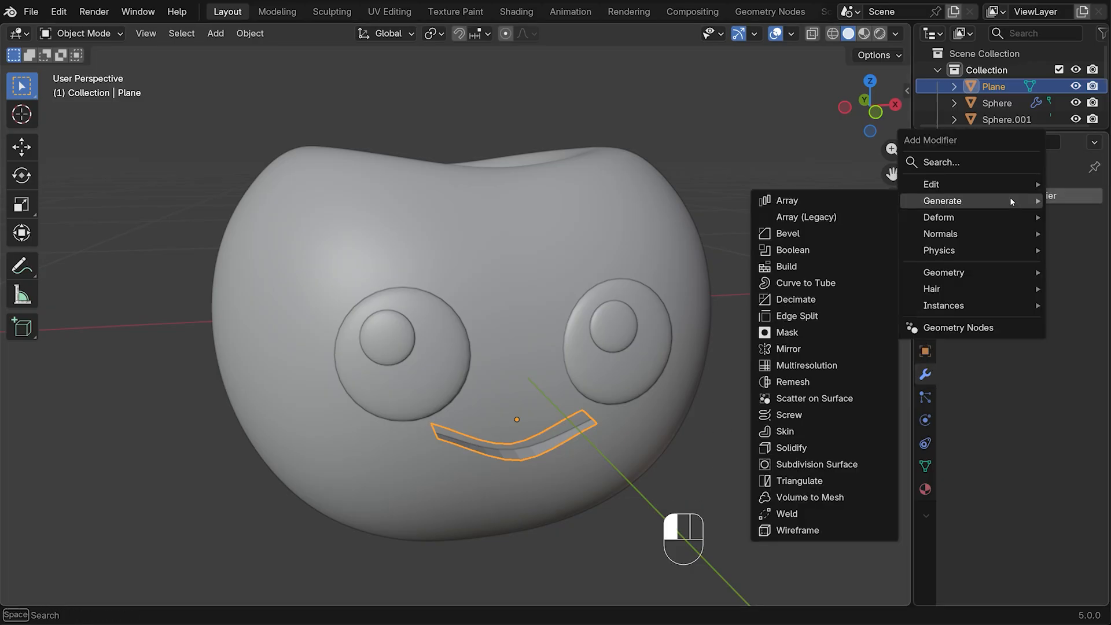
left_click(809, 448)
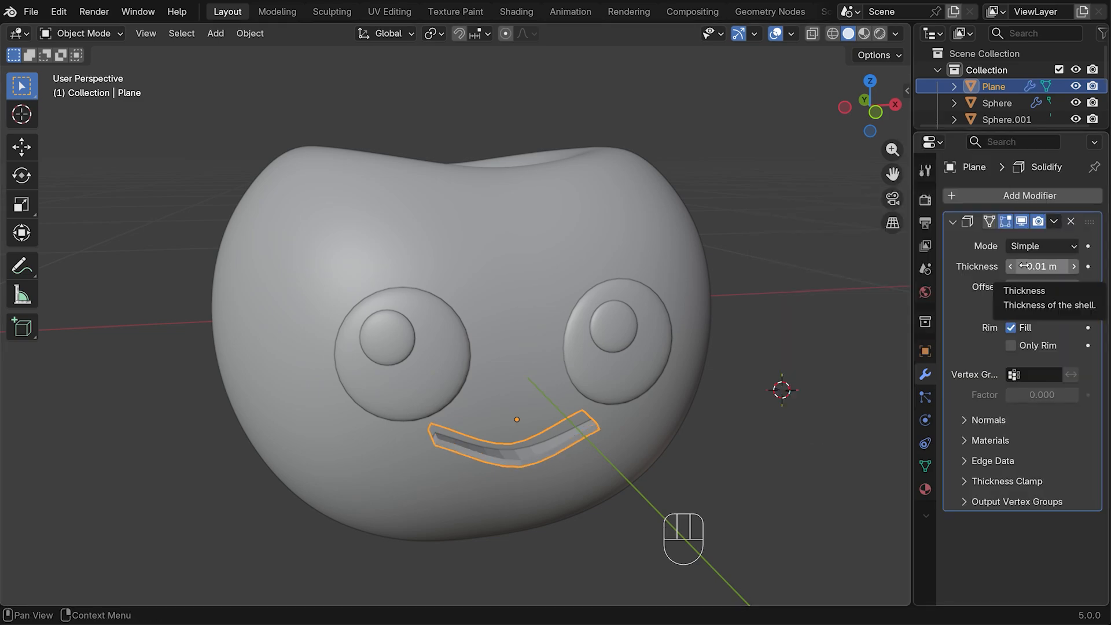
left_click_drag(1041, 266, 1059, 267)
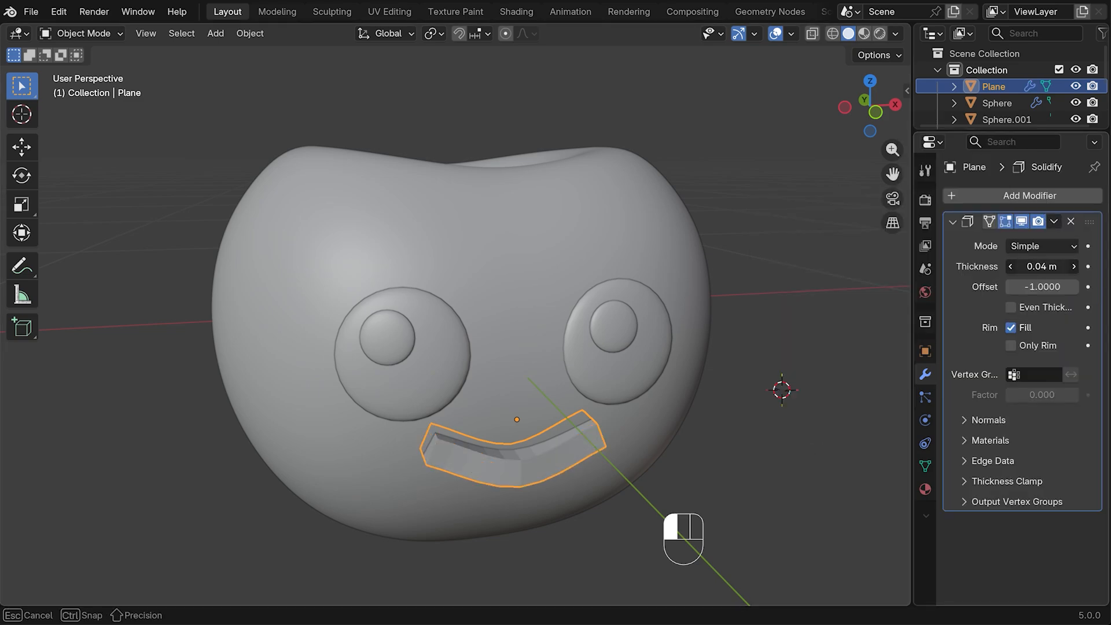
Add a Subdivision modifier to the mouth with viewport and render levels of 3, and shade it smooth.
key("ctrl+3")
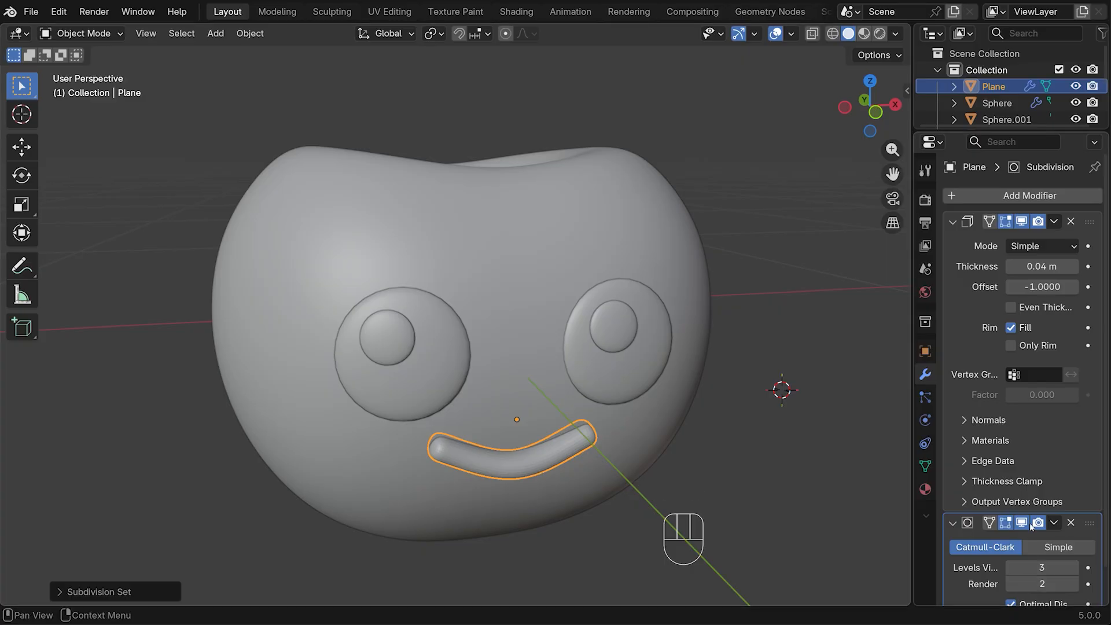
scroll(1062, 502, "down", 1)
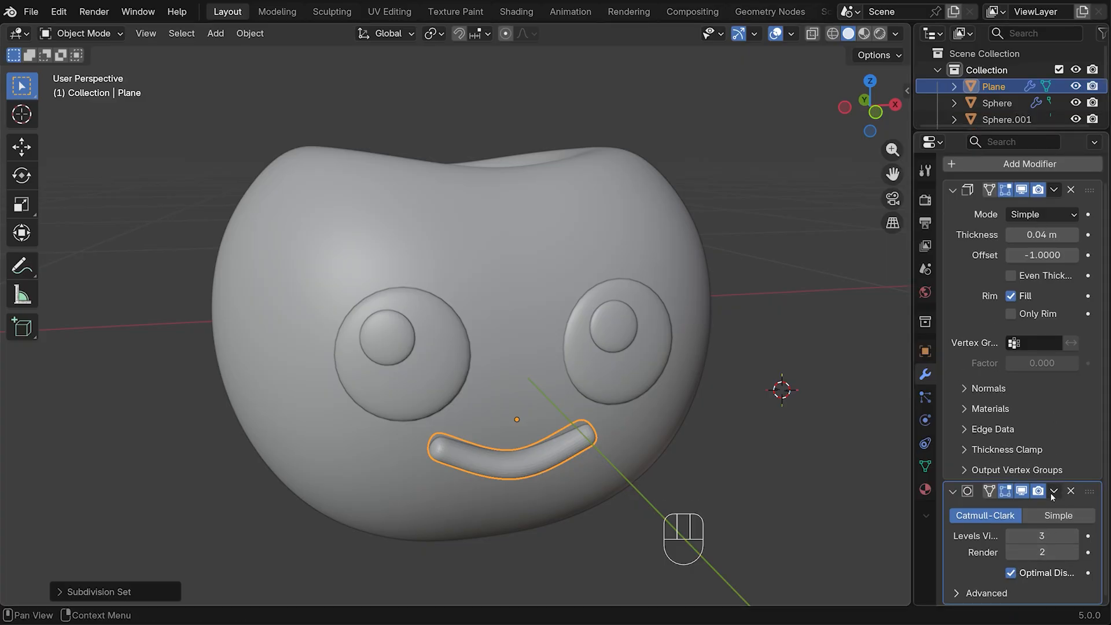
left_click(1073, 552)
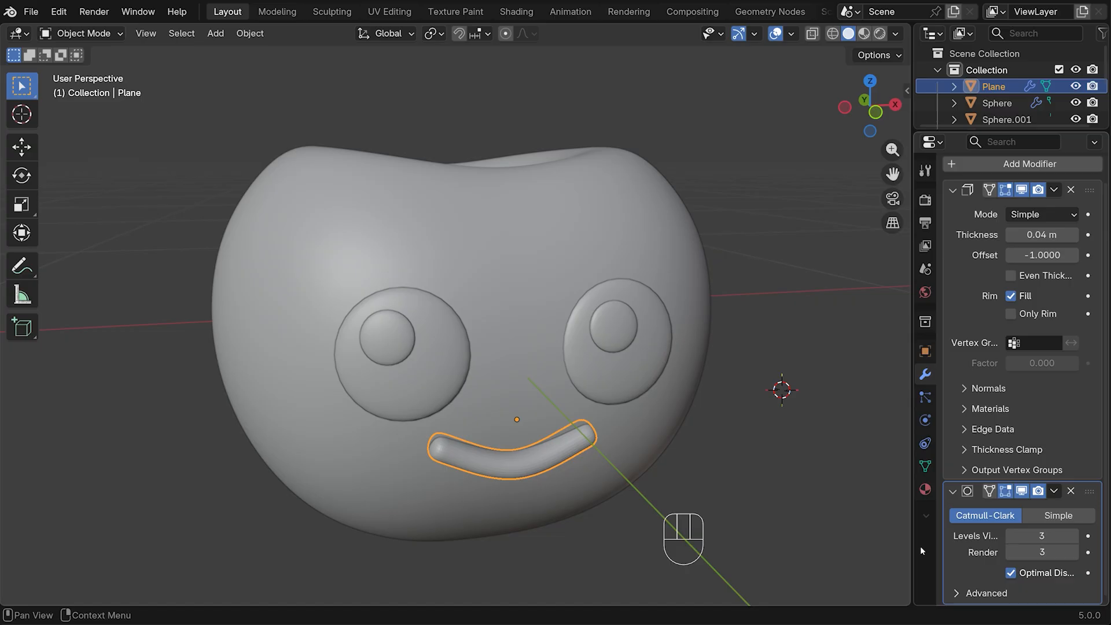
right_click(511, 467)
left_click(483, 304)
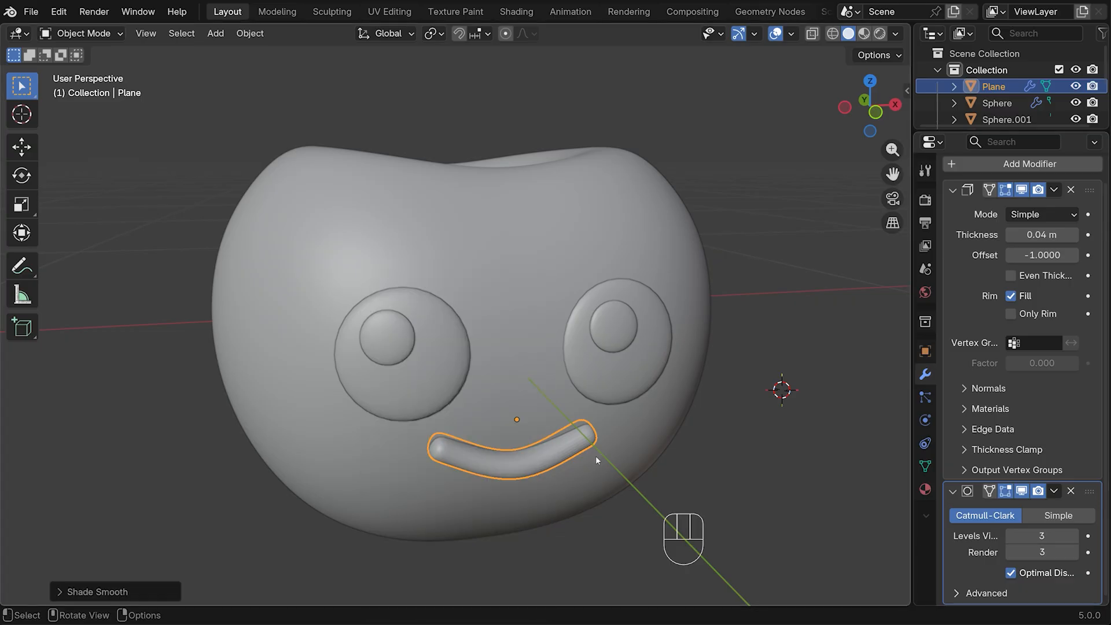
Set the mouth's Solidify thickness to 0.03 m and flatten the mouth along Y in the right side view.
mouse_move(1041, 234)
left_mouse_down()
mouse_move(1018, 234)
mouse_move(1036, 234)
left_mouse_up()
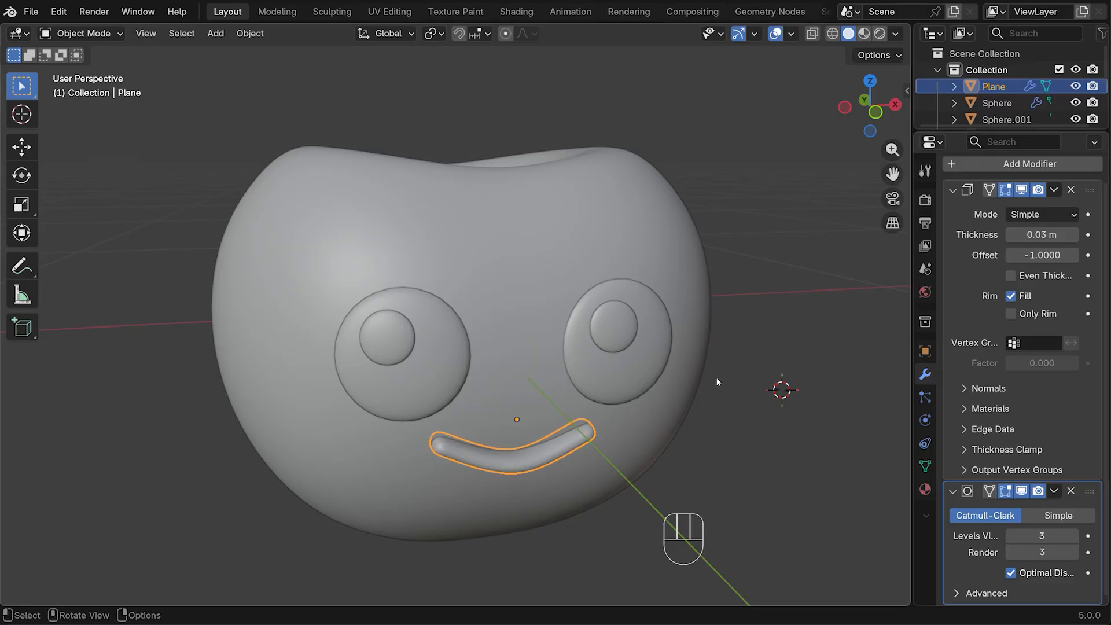
key("KP_3")
key("s")
key("y")
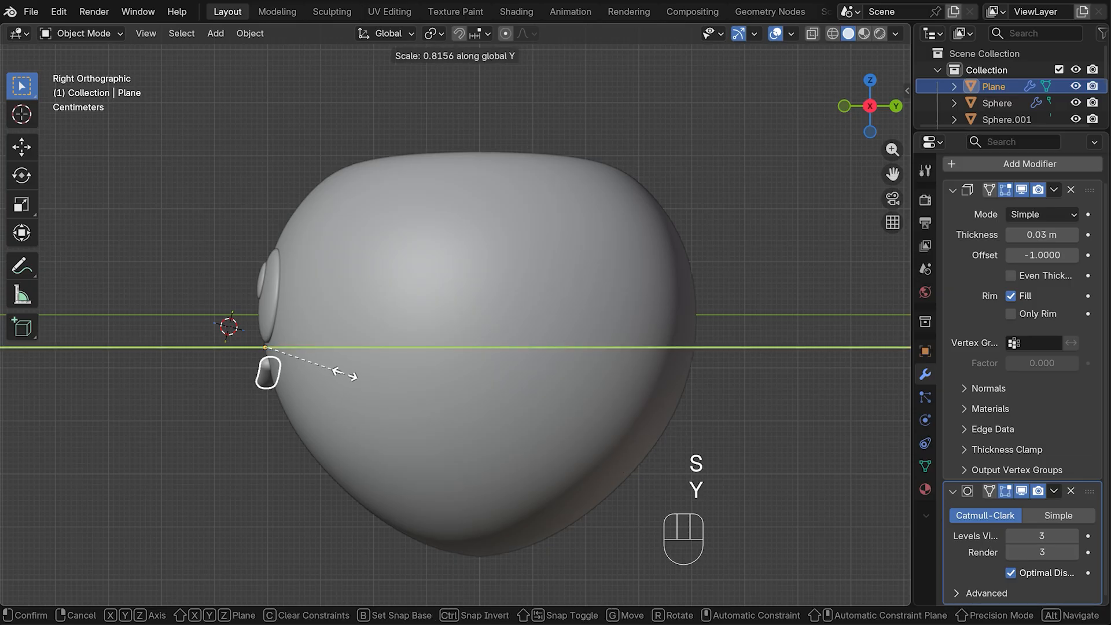
left_click(324, 373)
Tilt the mouth a few degrees in side view to follow the body's curve and move it along Y against the surface.
middle_click_drag(324, 373, 403, 384)
key("KP_3")
key("r")
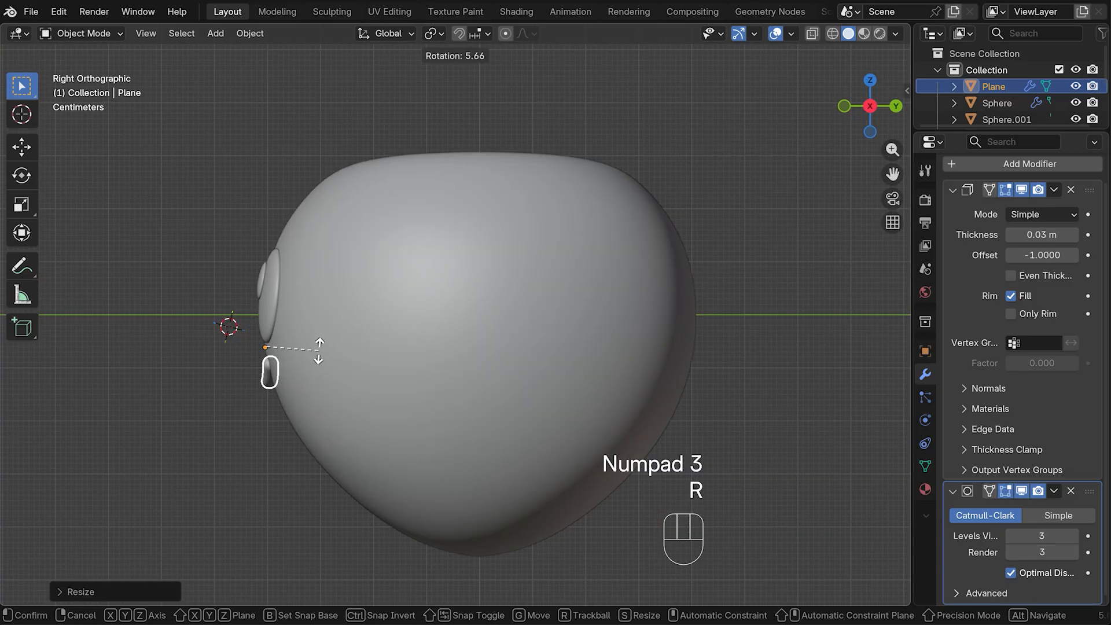
left_click(308, 346)
key("g")
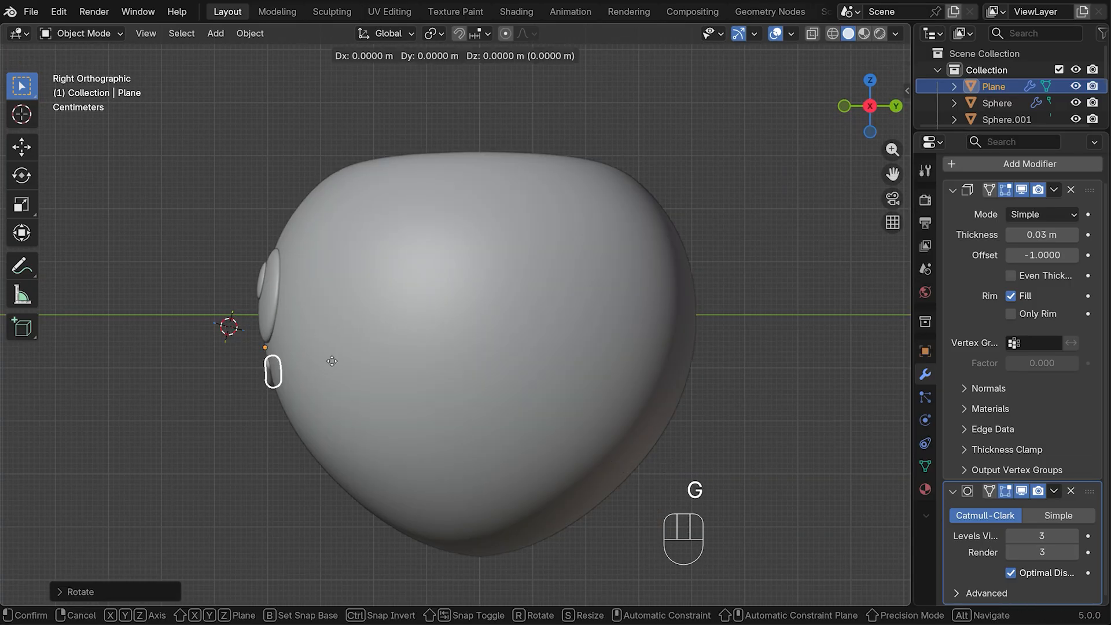
key("y")
left_click(329, 360)
Narrow the mouth along X to about three quarters of its width, raise it along Z between the eyes' lower edges, and deselect it.
middle_click_drag(329, 360, 511, 360)
key("KP_1")
key("s")
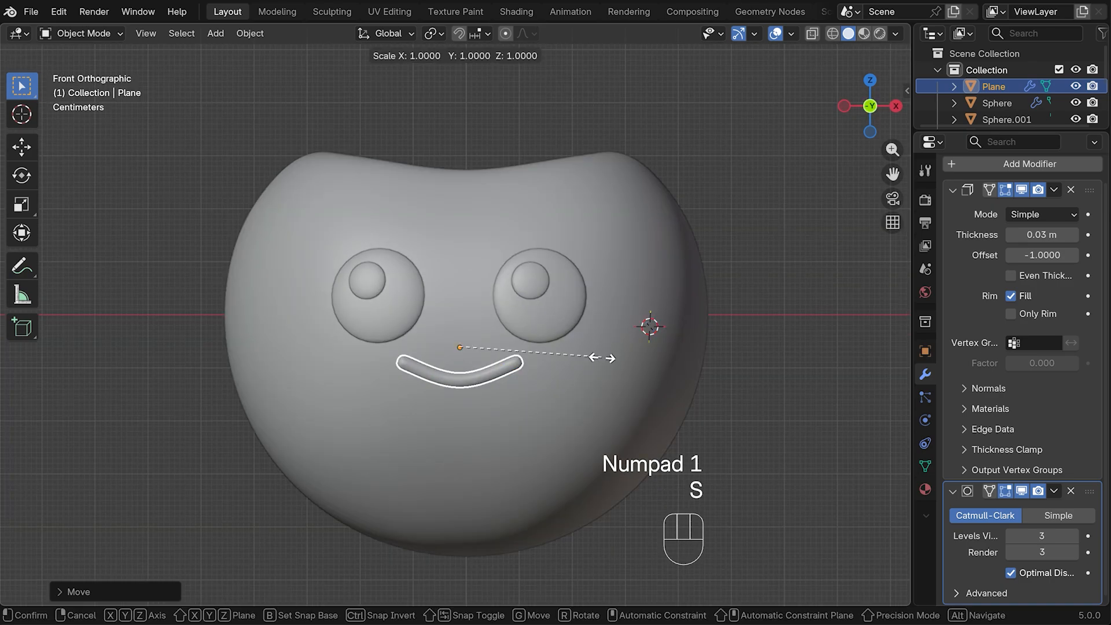
key("x")
left_click(551, 365)
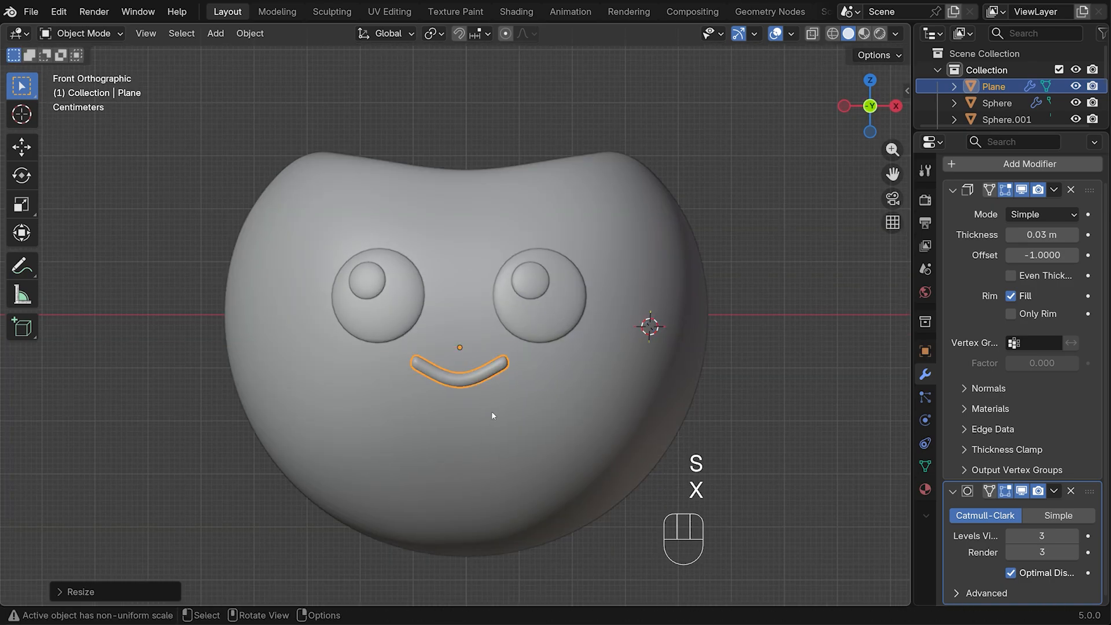
key("g")
key("z")
left_click(487, 394)
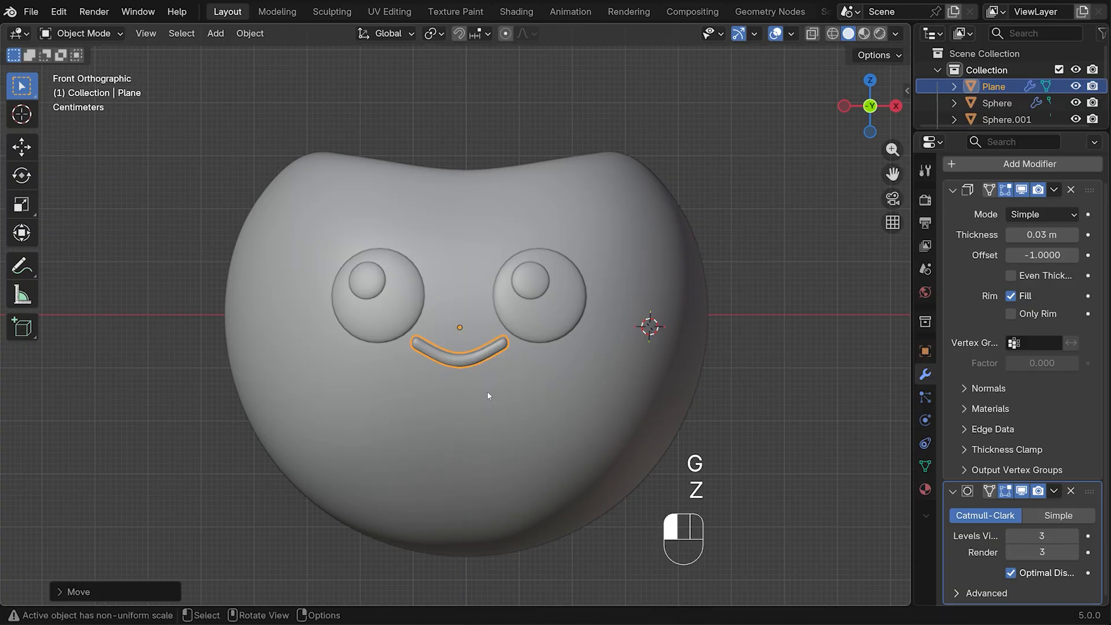
left_click(746, 208)
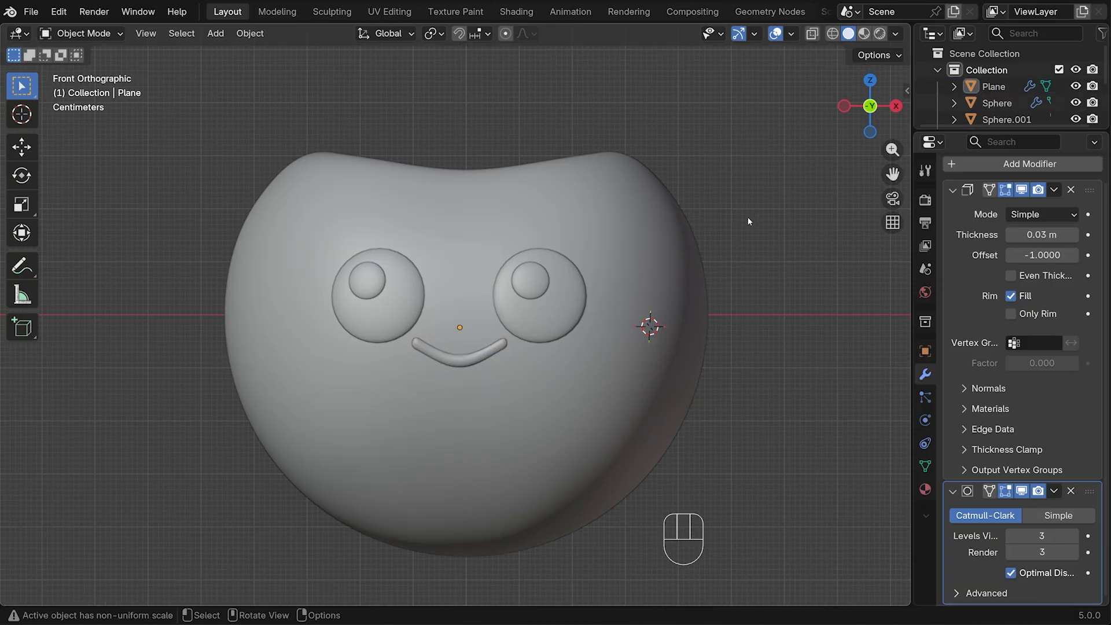
Place the 3D cursor well above the body in front view and add a cylinder with 6 vertices there.
scroll(752, 214, "down", 5)
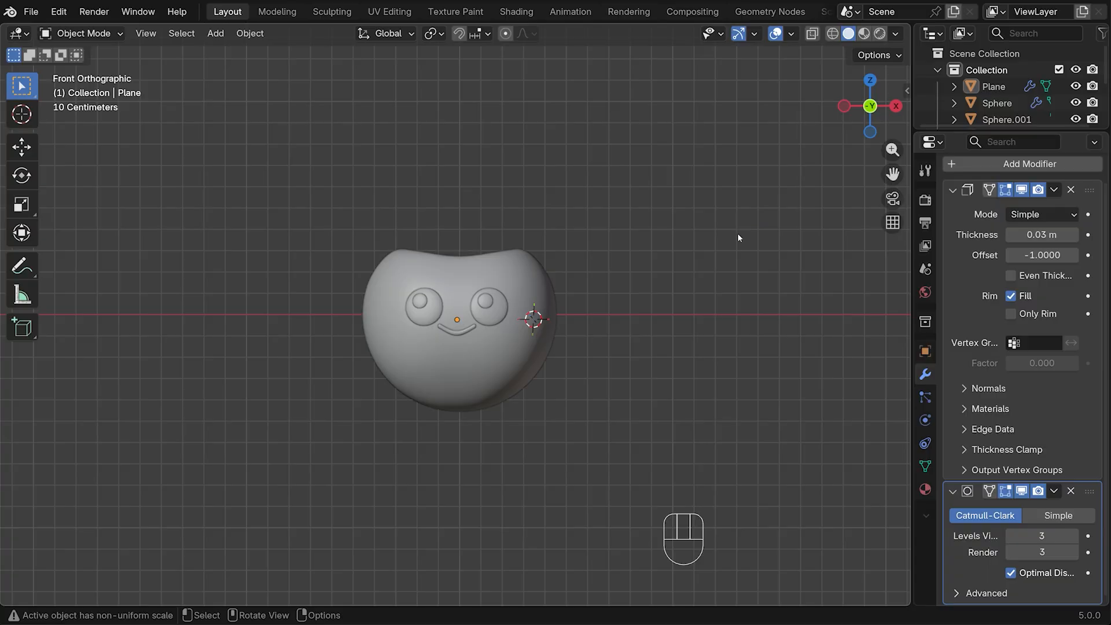
scroll(683, 243, "down", 4)
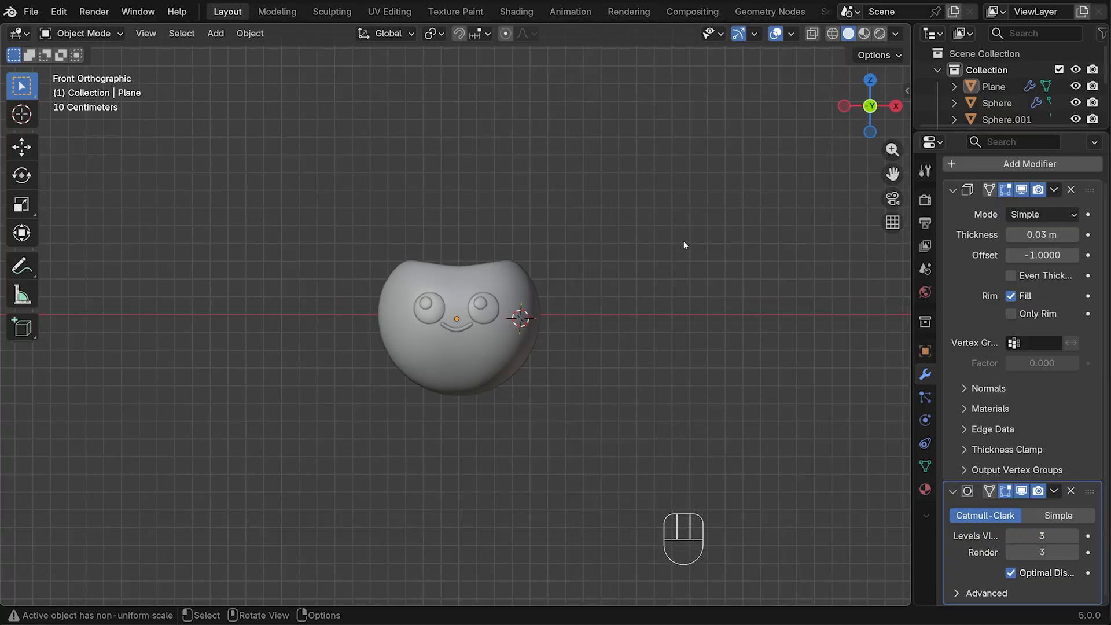
right_click(415, 137, "shift")
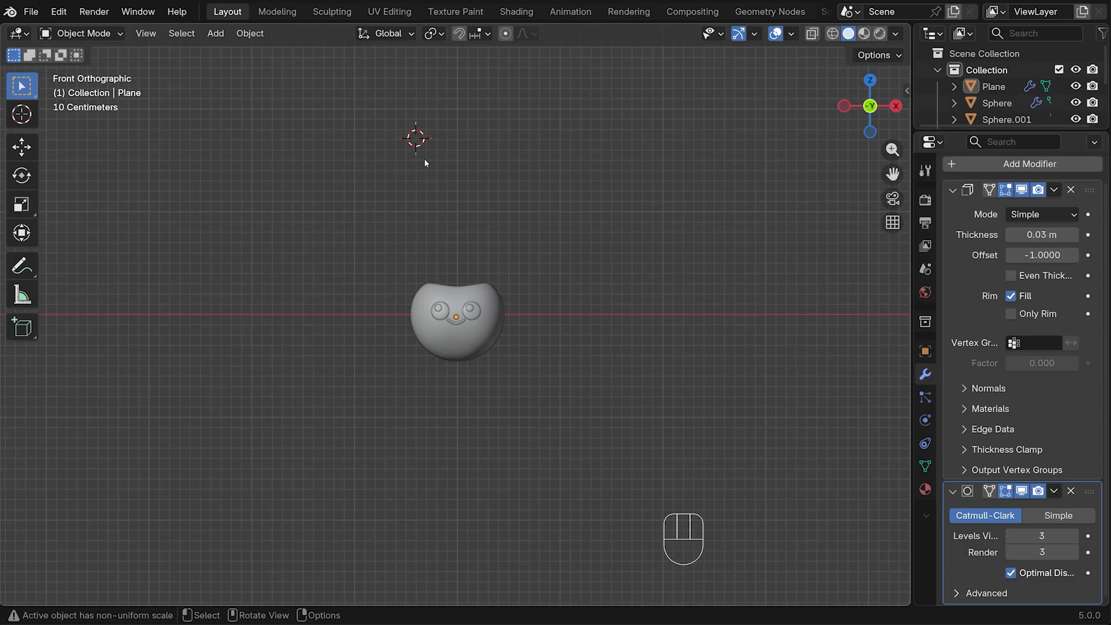
key("shift+a")
mouse_move(425, 158)
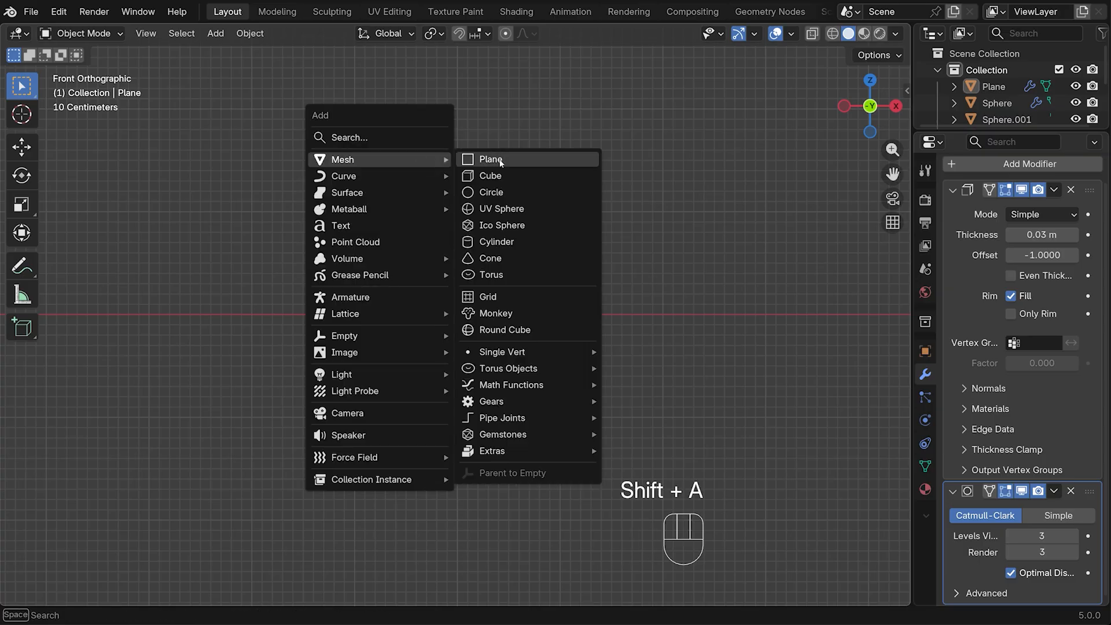
left_click(496, 242)
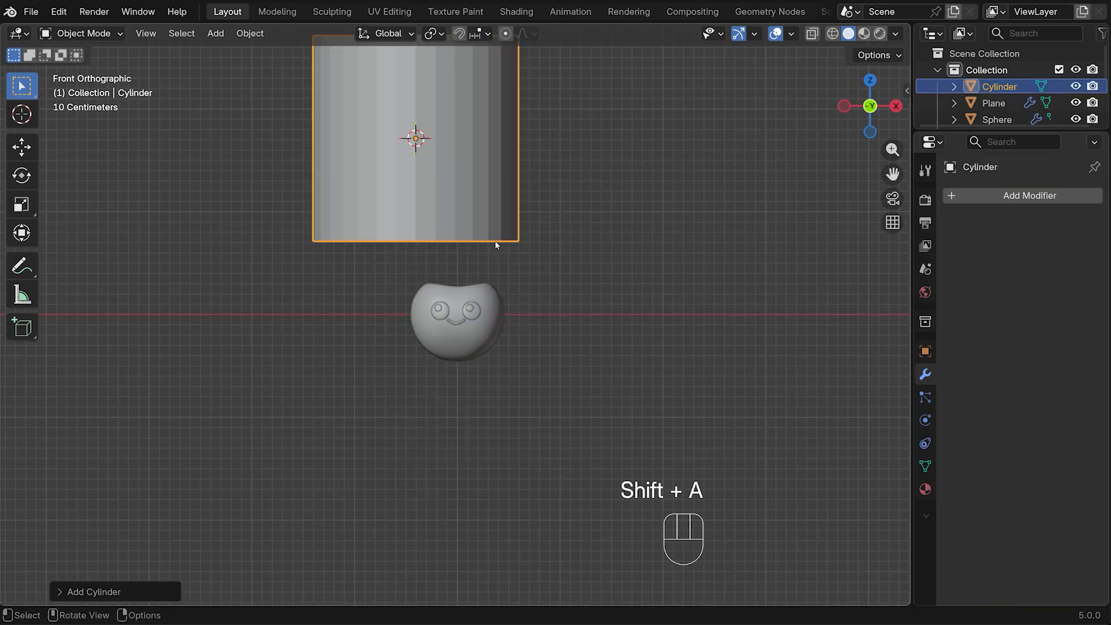
left_click(68, 591)
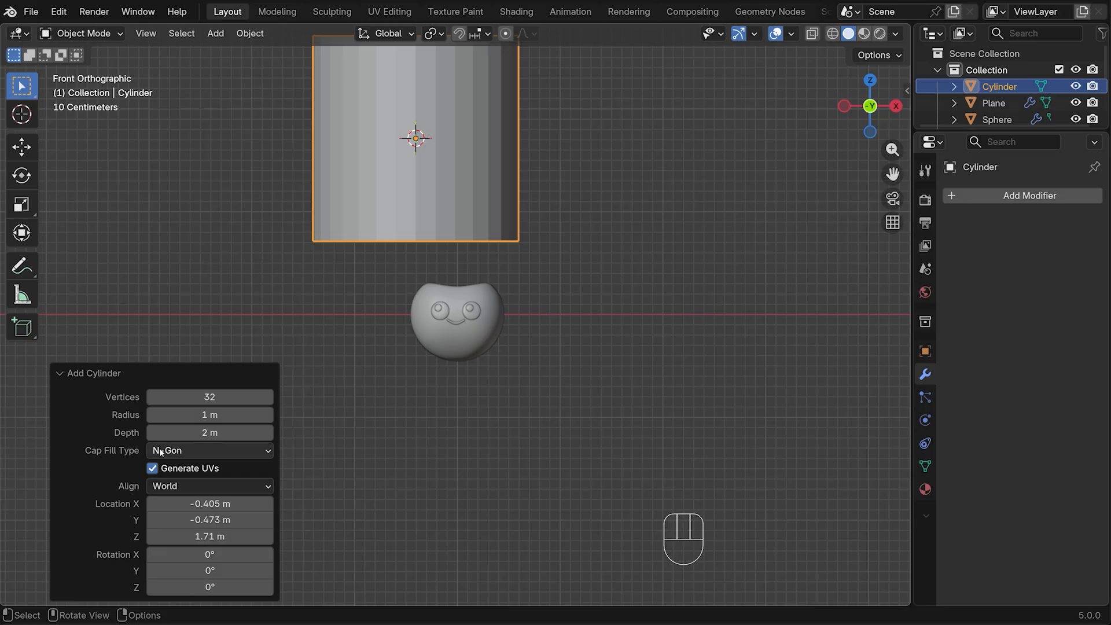
left_click(186, 397)
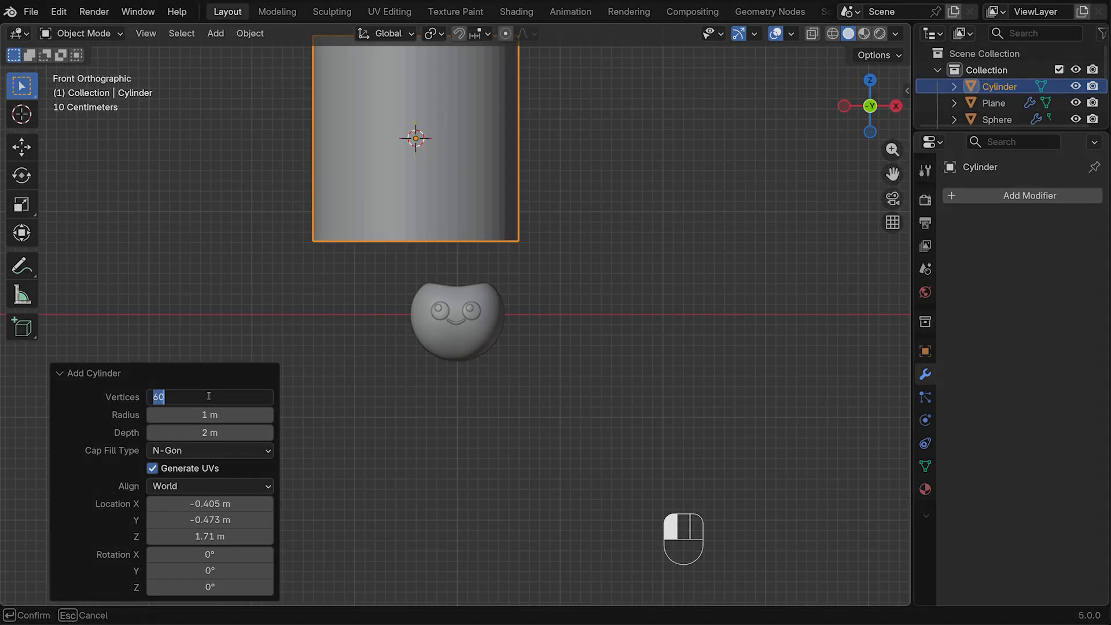
type("6")
key("Return")
Rotate the six-sided cylinder 90° about Y and scale it down uniformly to 0.070.
type("r")
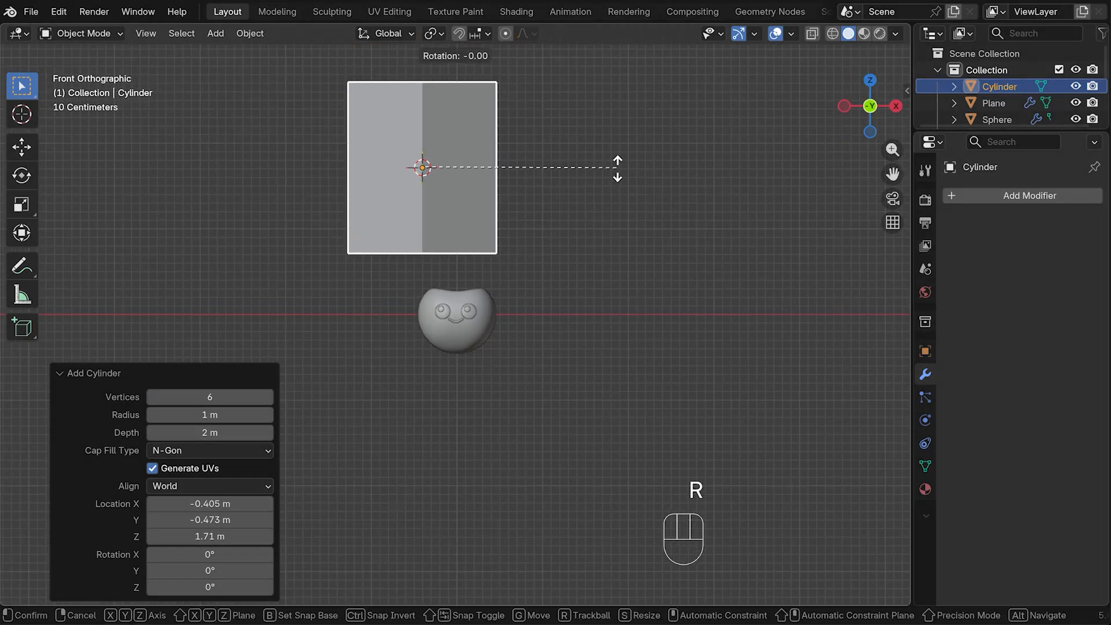
type("y")
type("90")
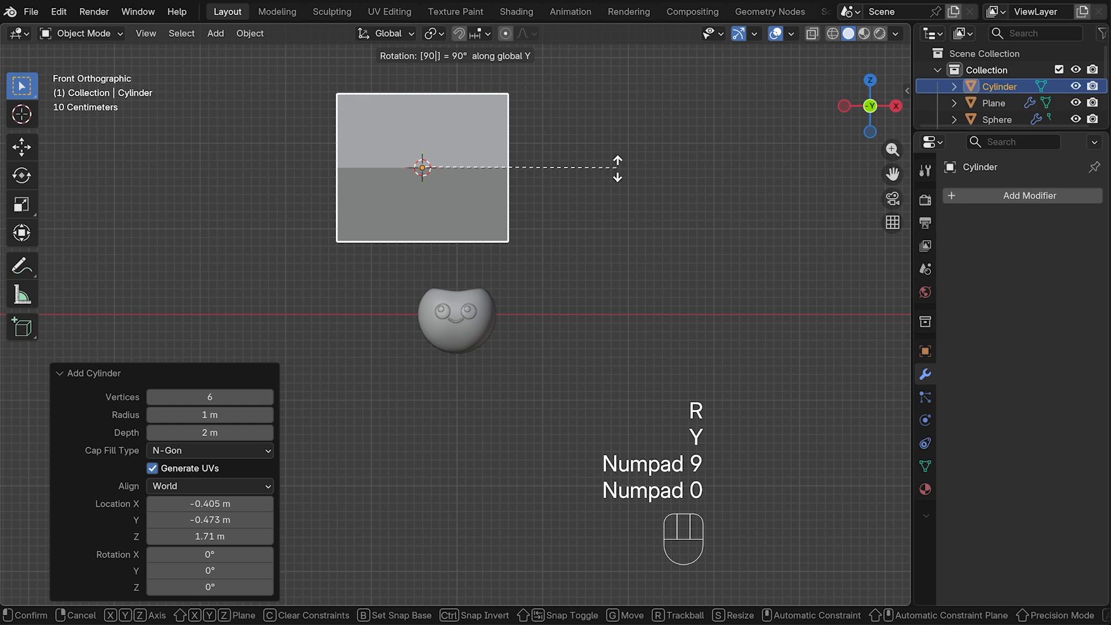
key("Return")
key("s")
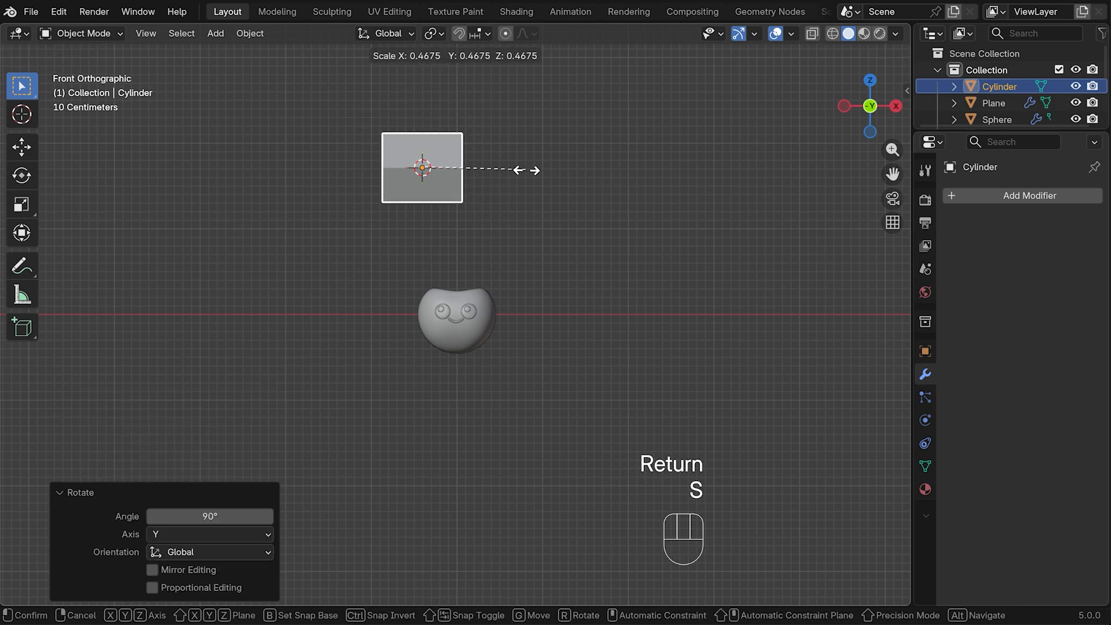
left_click(438, 168)
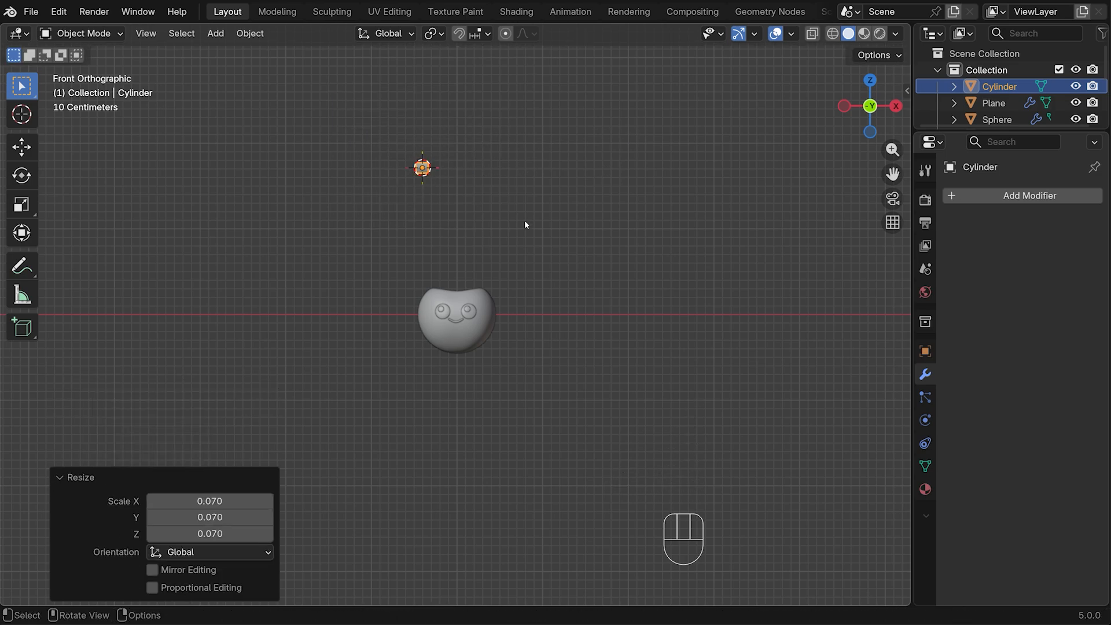
Move the 3D cursor away to the side of the cylinder and apply the cylinder's rotation and scale.
scroll(624, 148, "up", 1)
left_click_drag(892, 174, 998, 278)
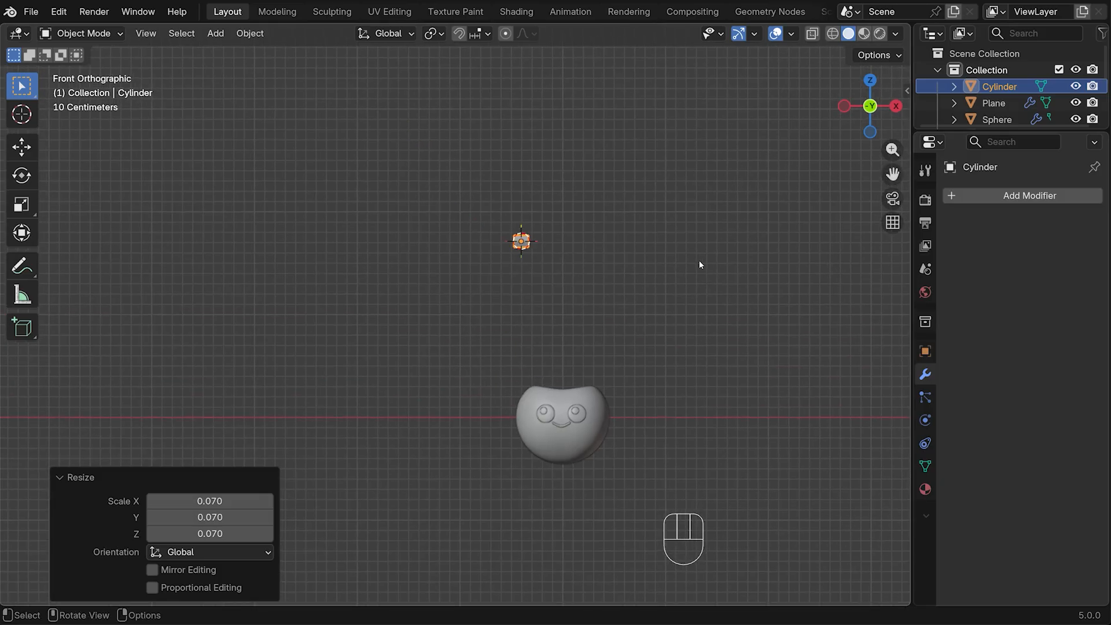
scroll(637, 237, "up", 1)
scroll(637, 239, "up", 1)
right_click(823, 268, "shift")
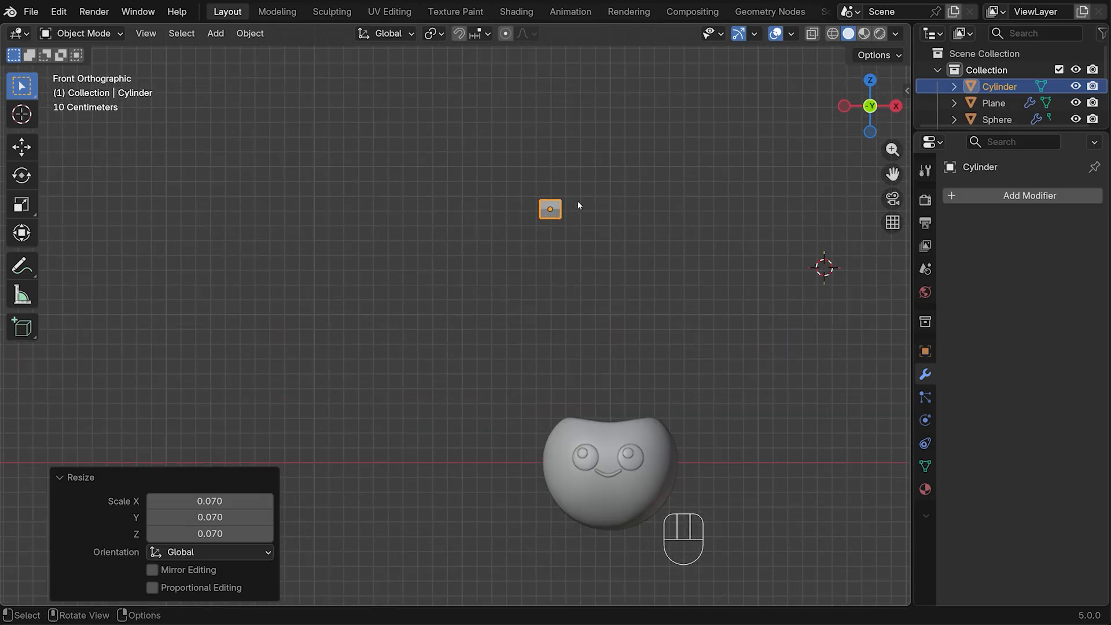
key("ctrl+a")
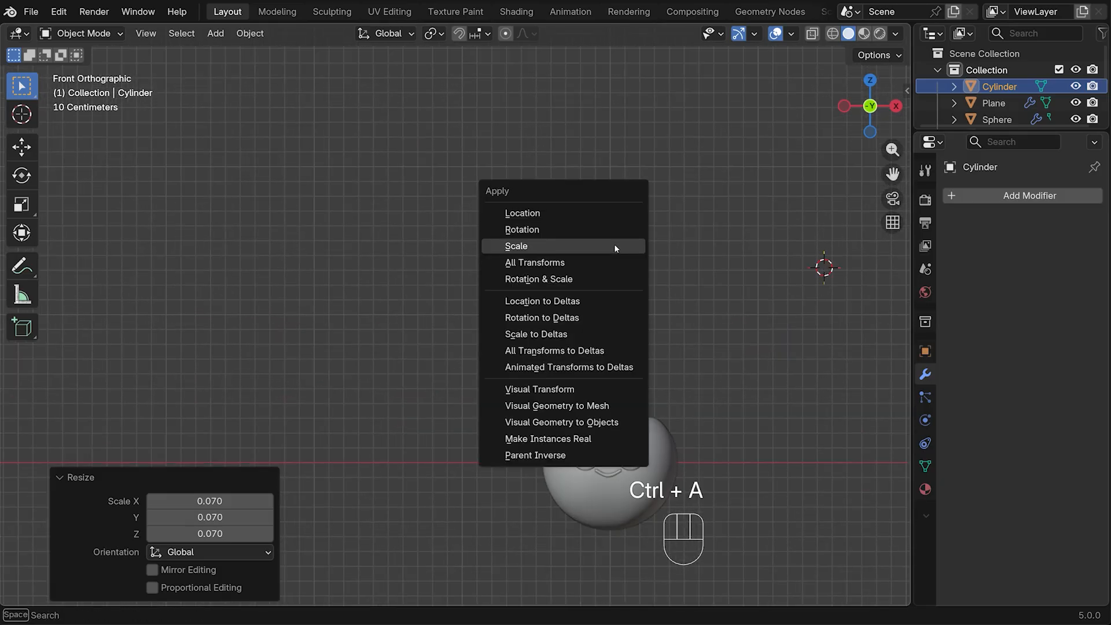
left_click(572, 278)
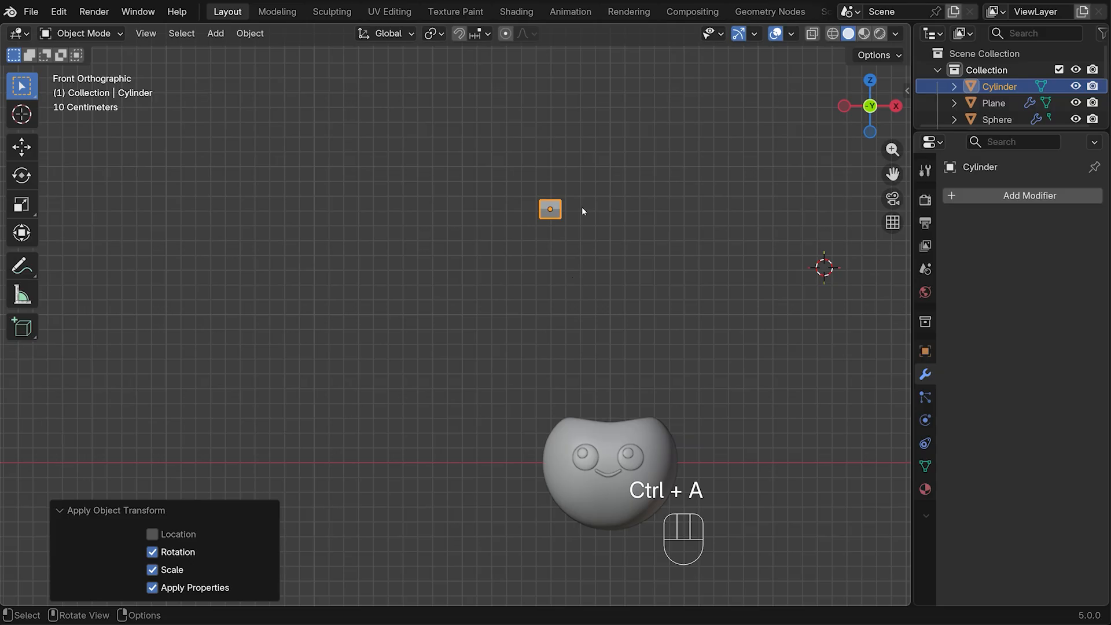
Cut a single centred edge loop around the six-sided cylinder, dividing its length into two halves.
key("Tab")
scroll(656, 174, "up", 1)
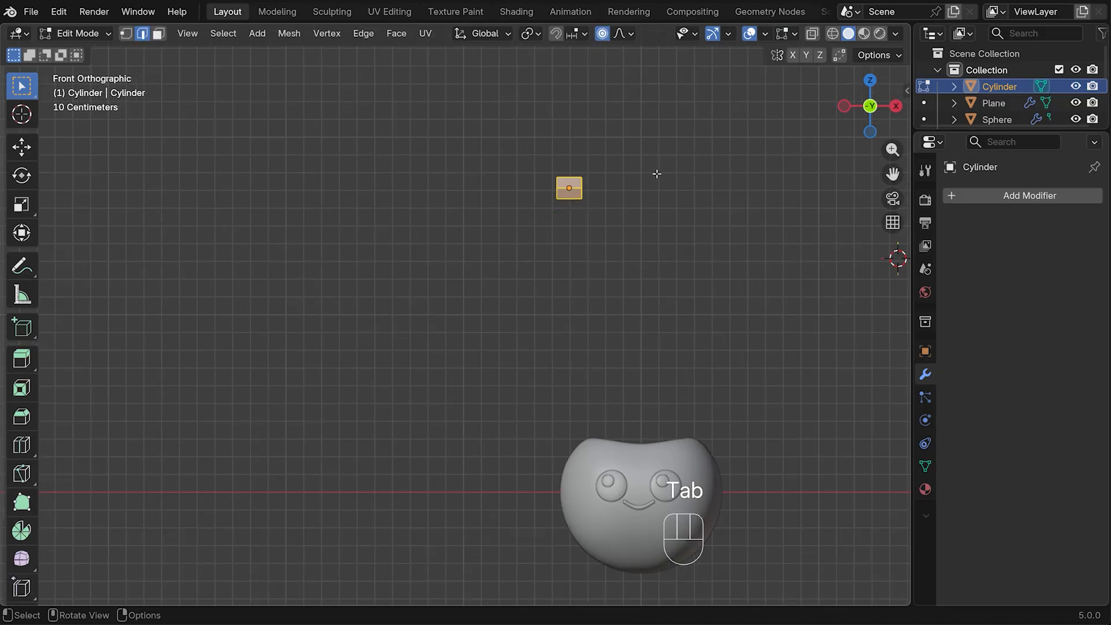
key("ctrl+r")
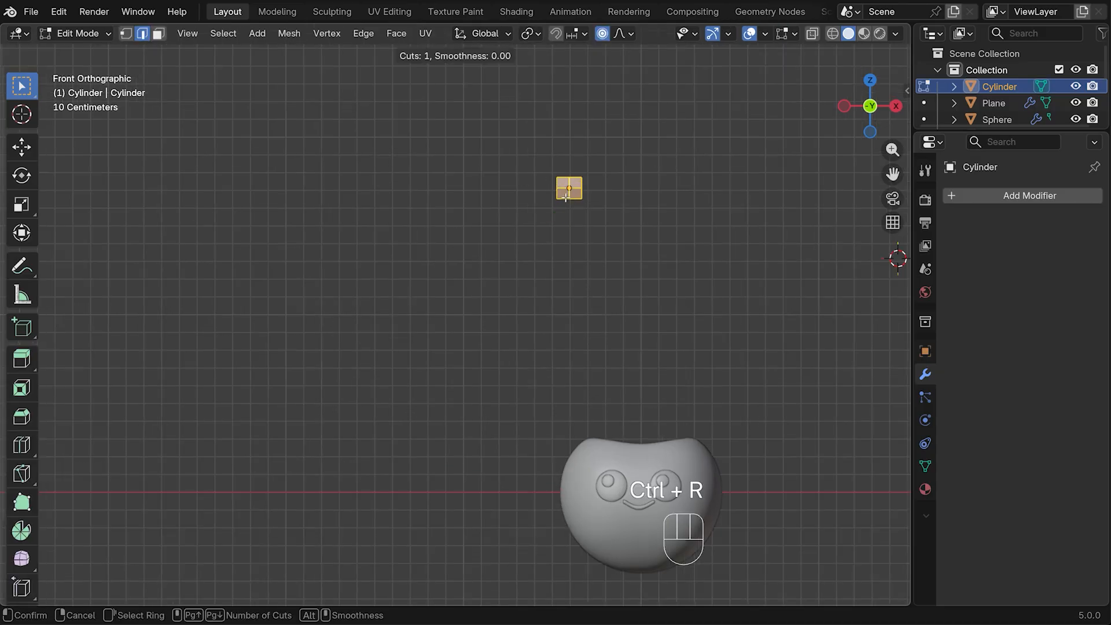
left_click(566, 197)
right_click(566, 197)
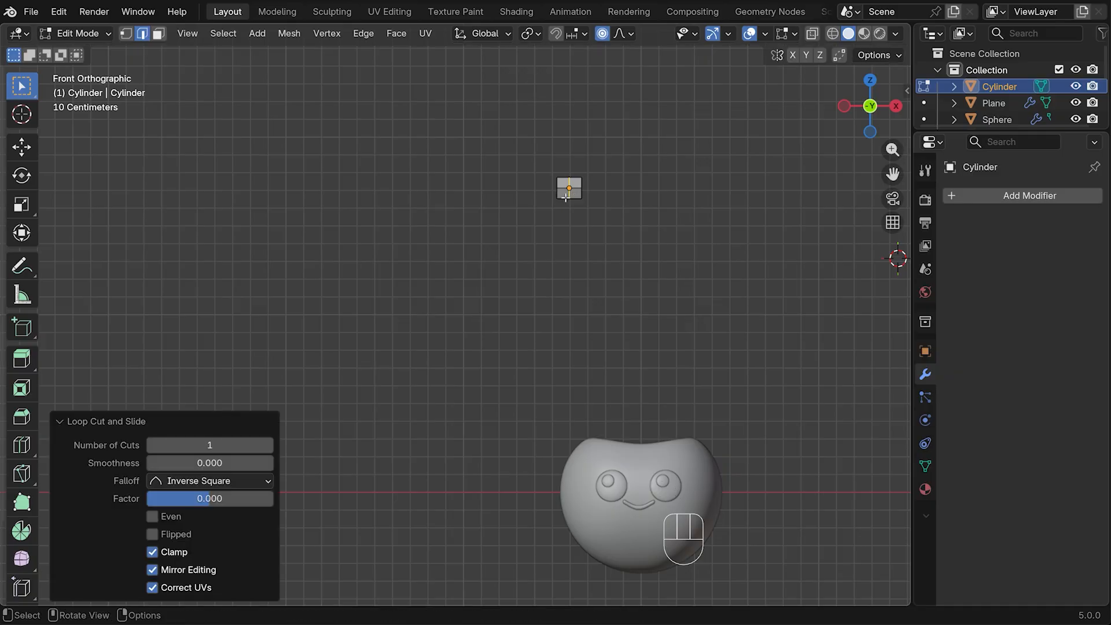
Delete all faces of the cylinder's negative-X half in see-through view and return to Object Mode.
key("3")
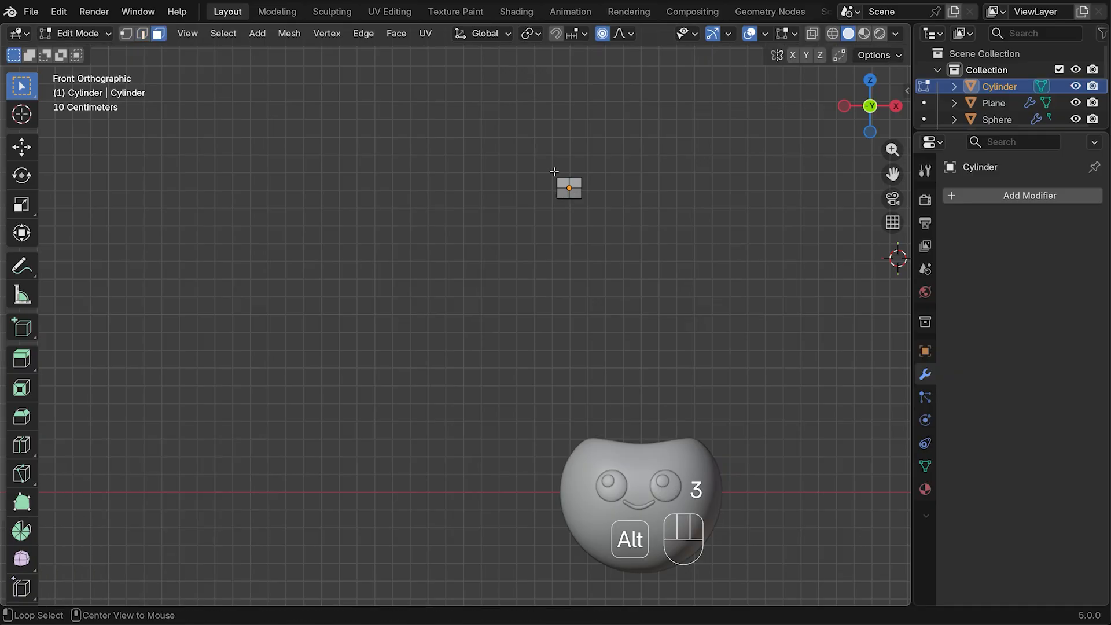
key("alt+z")
left_click_drag(562, 206, 565, 217)
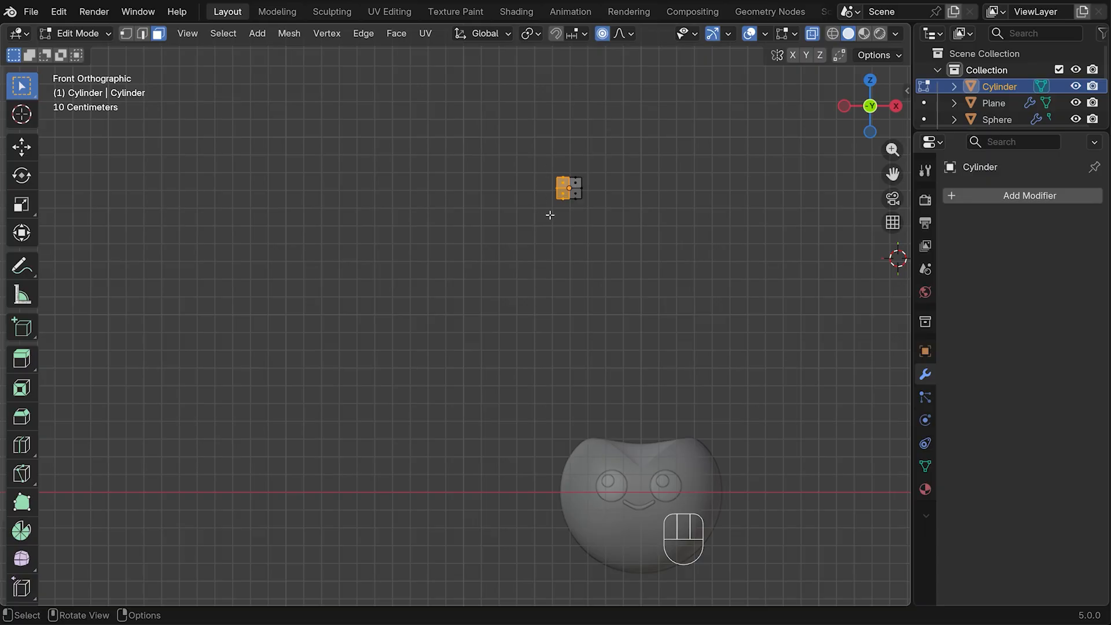
key("x")
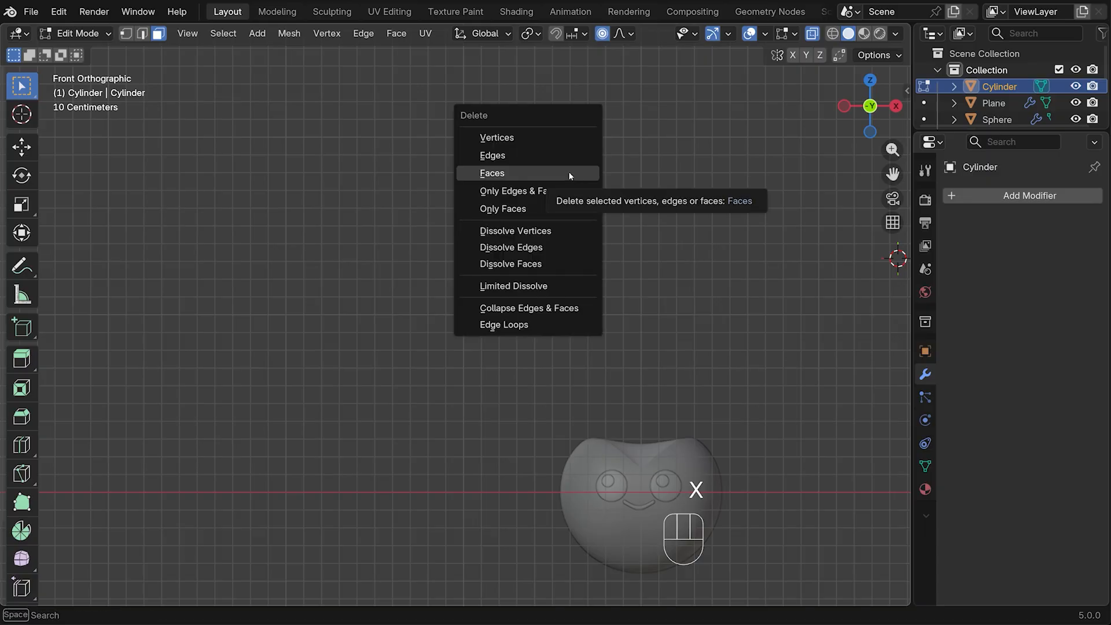
left_click(569, 172)
key("Tab")
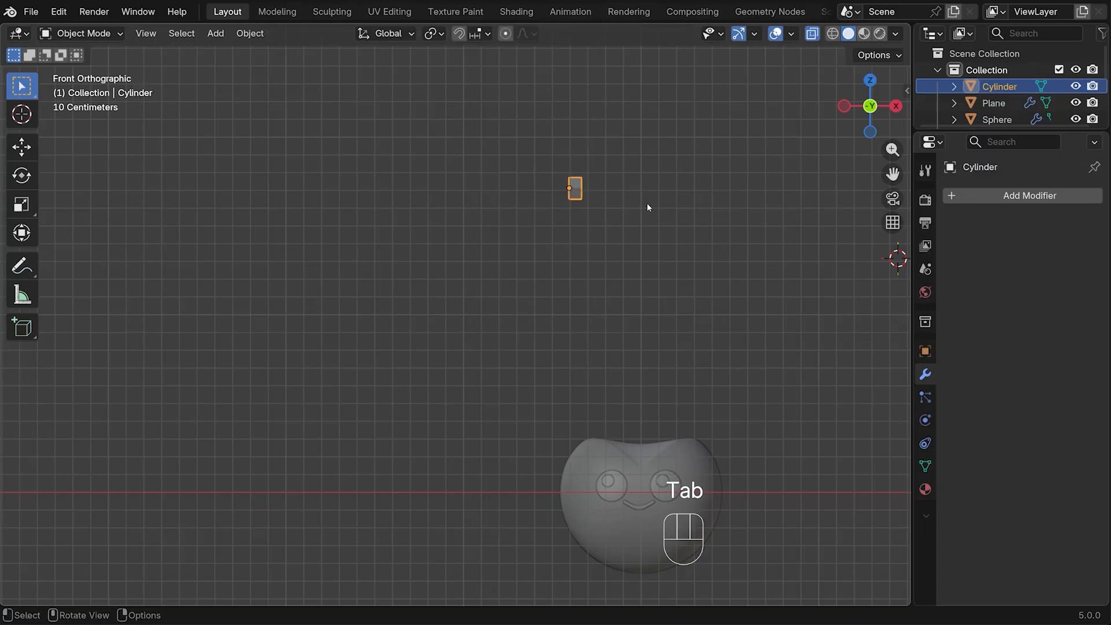
Add a Mirror modifier across the X axis to the half cylinder.
left_click(972, 201)
mouse_move(969, 199)
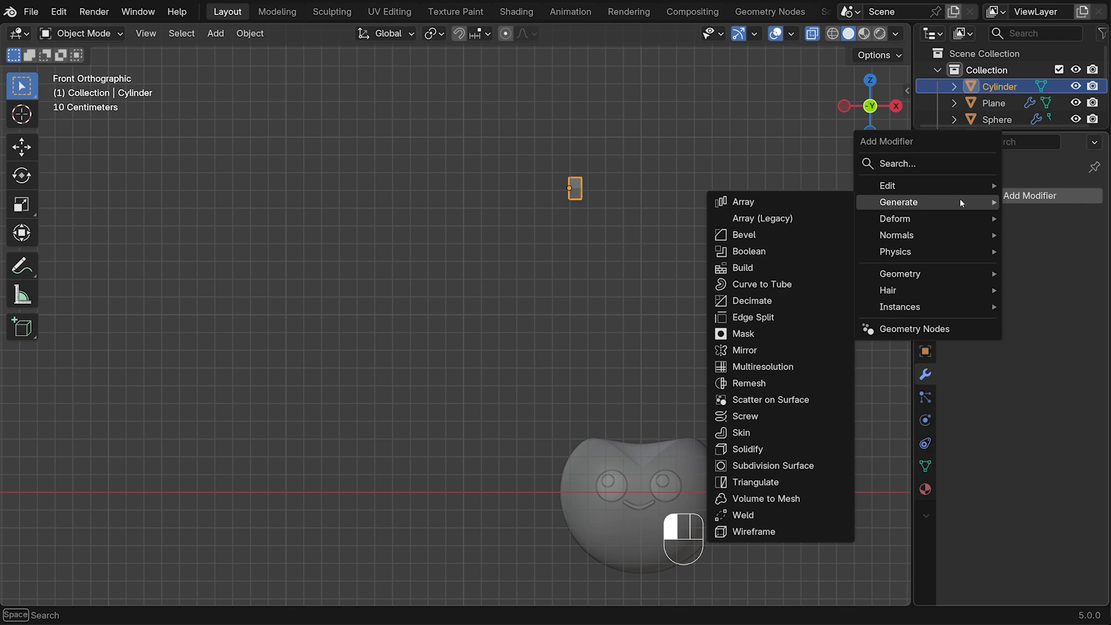
left_click(765, 350)
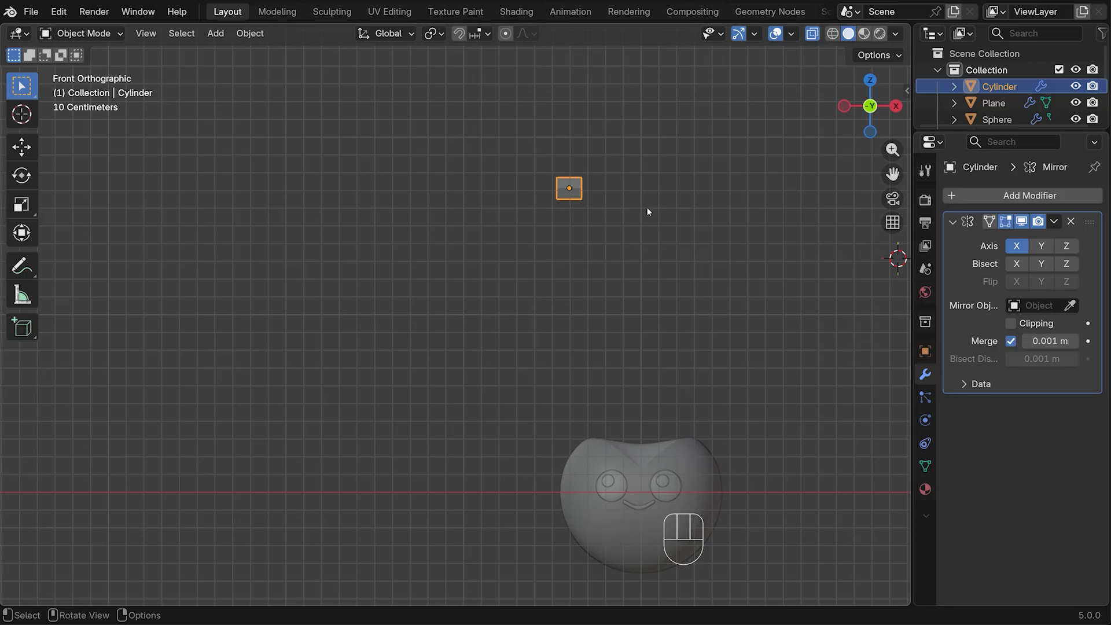
Extrude the half cylinder's bottom face down about 0.098 m and shift it outward about 0.042 m along X with proportional editing.
key("Tab")
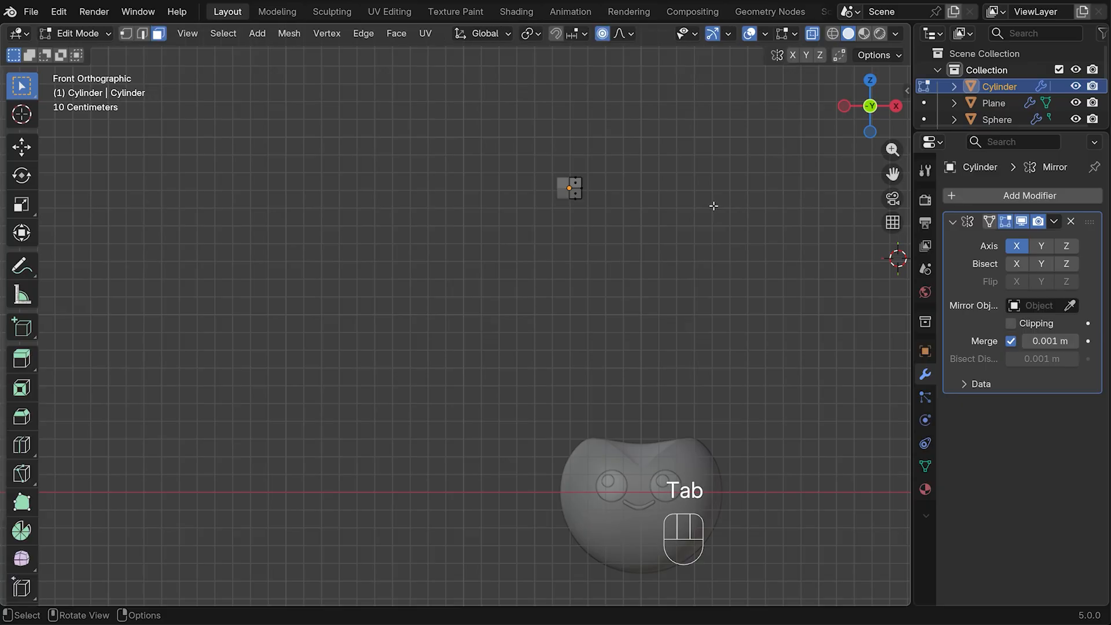
middle_click_drag(709, 209, 719, 208)
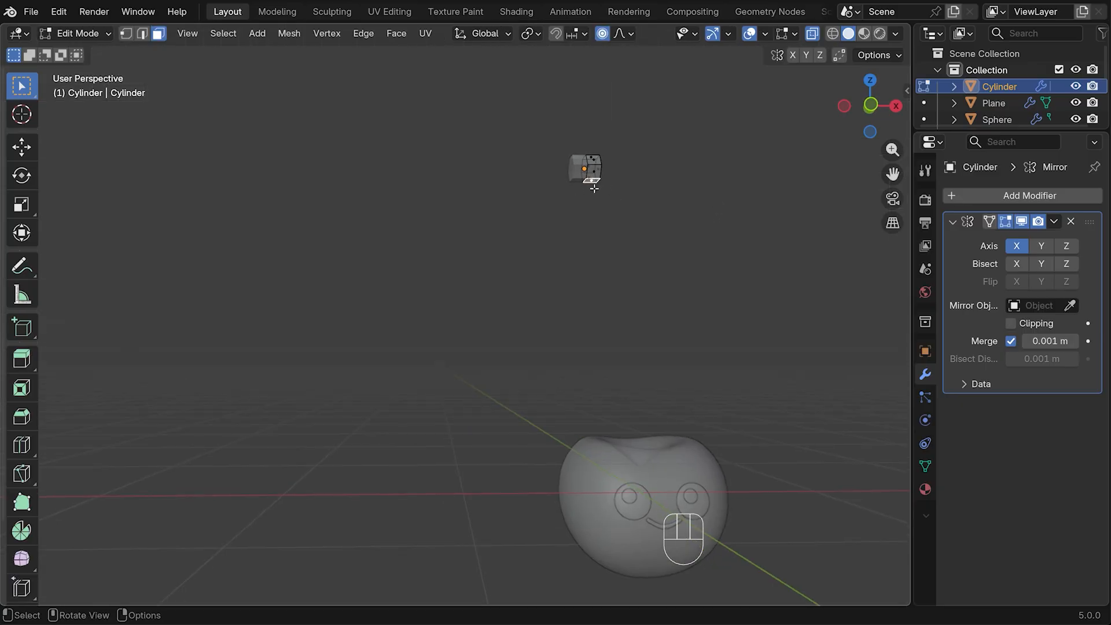
key("KP_1")
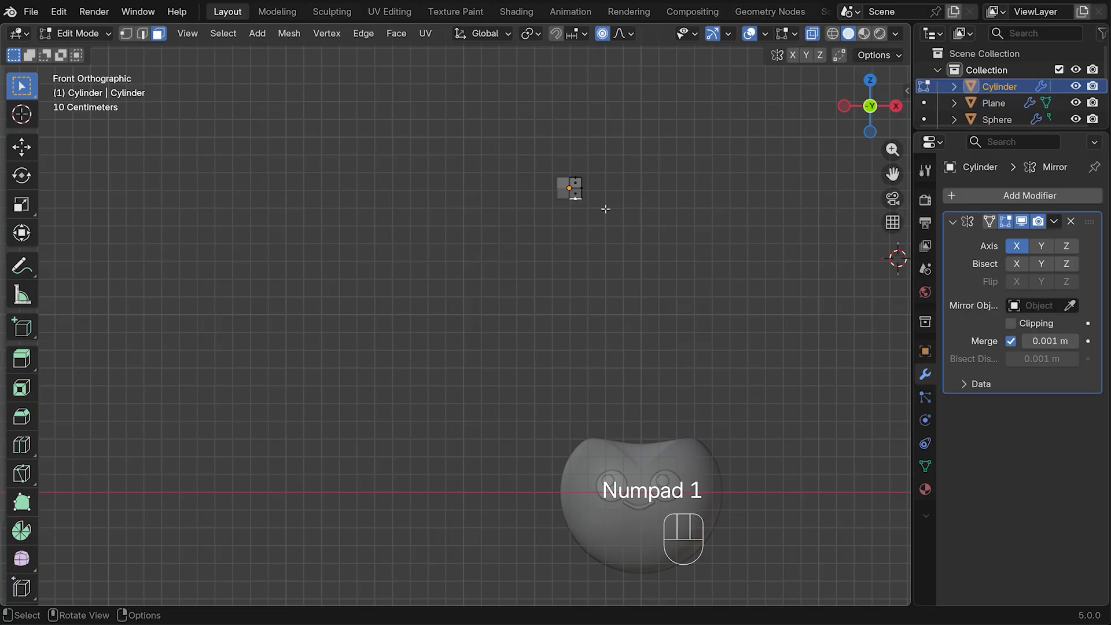
key("e")
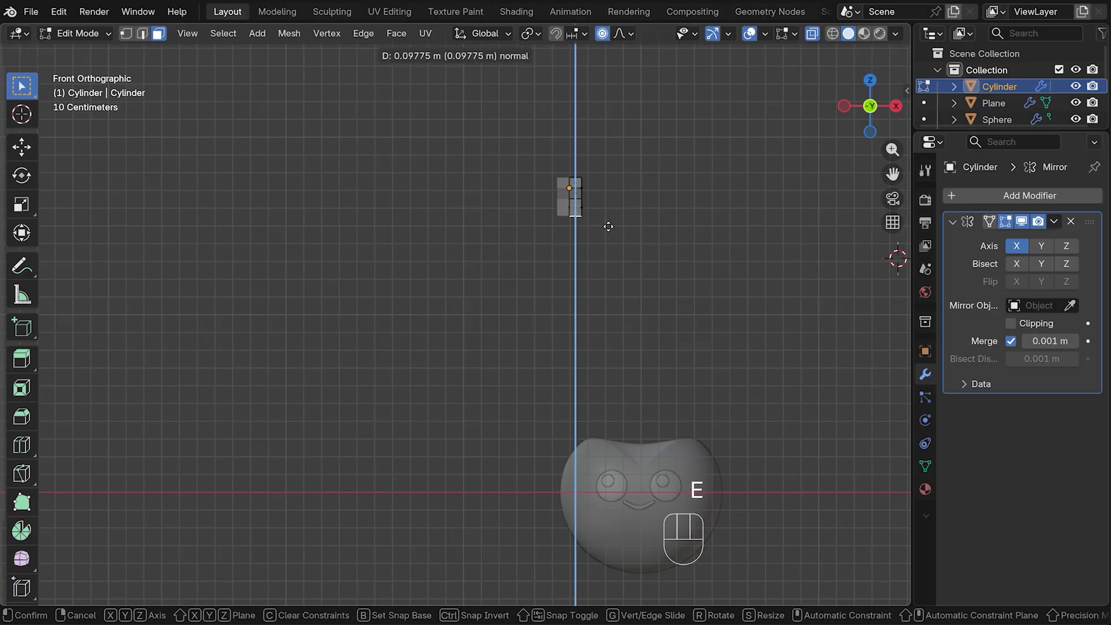
left_click(608, 226)
key("g")
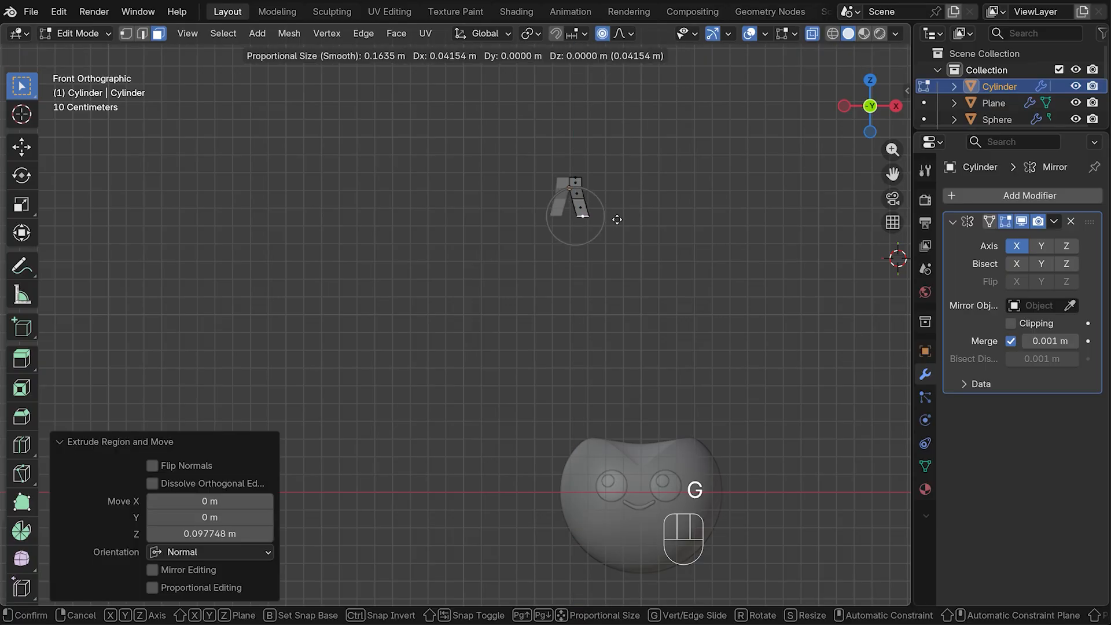
left_click(616, 219)
Fill a face between the two open inner edges where the mirrored legs split apart.
mouse_move(616, 220)
middle_mouse_down()
mouse_move(641, 196)
mouse_move(621, 202)
middle_mouse_up()
key("KP_Decimal")
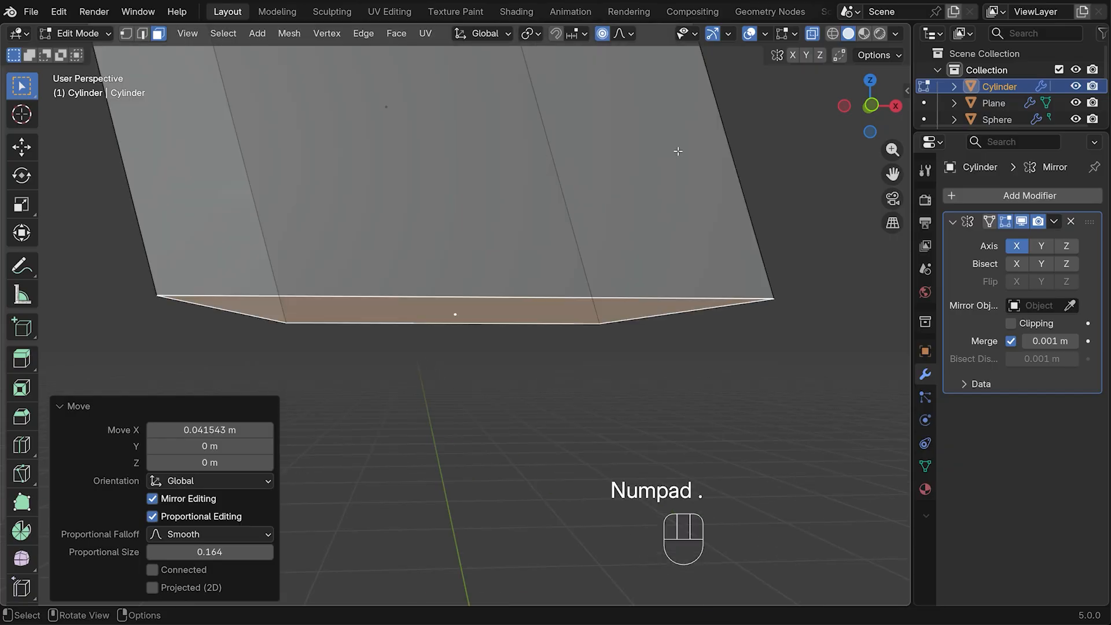
middle_click_drag(657, 122, 850, 156)
left_click_drag(891, 174, 919, 293)
key("2")
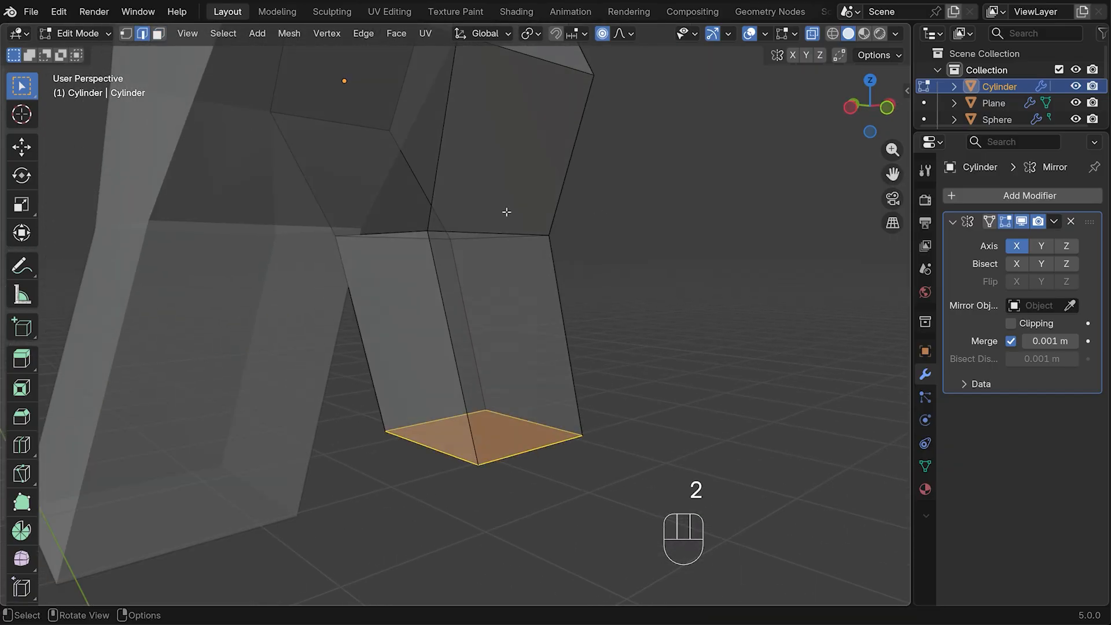
middle_click_drag(505, 211, 371, 169)
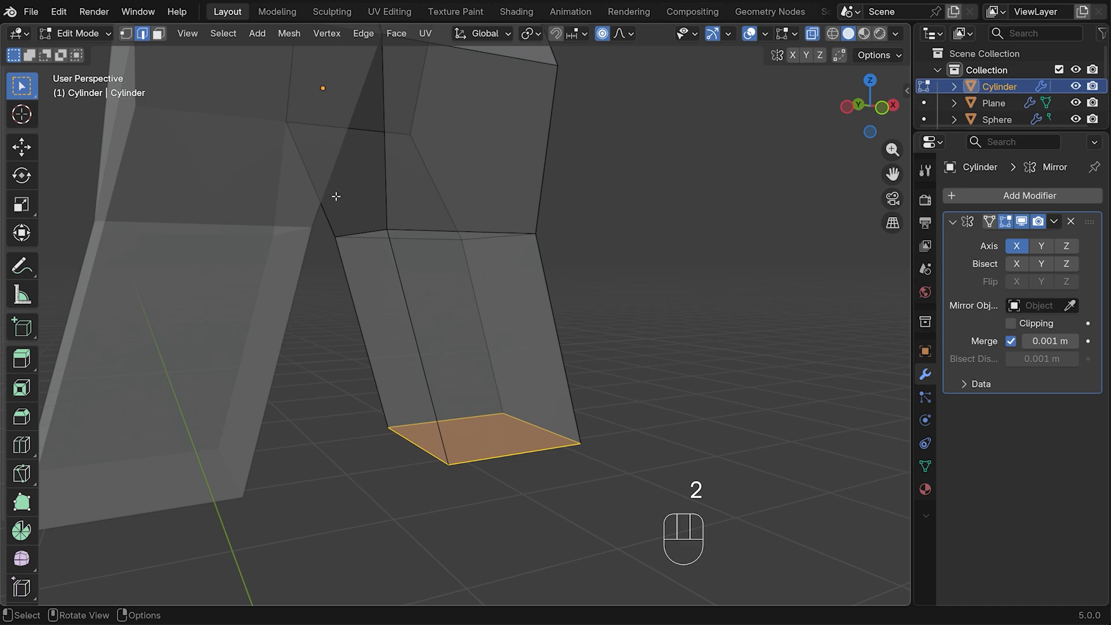
left_click(384, 162)
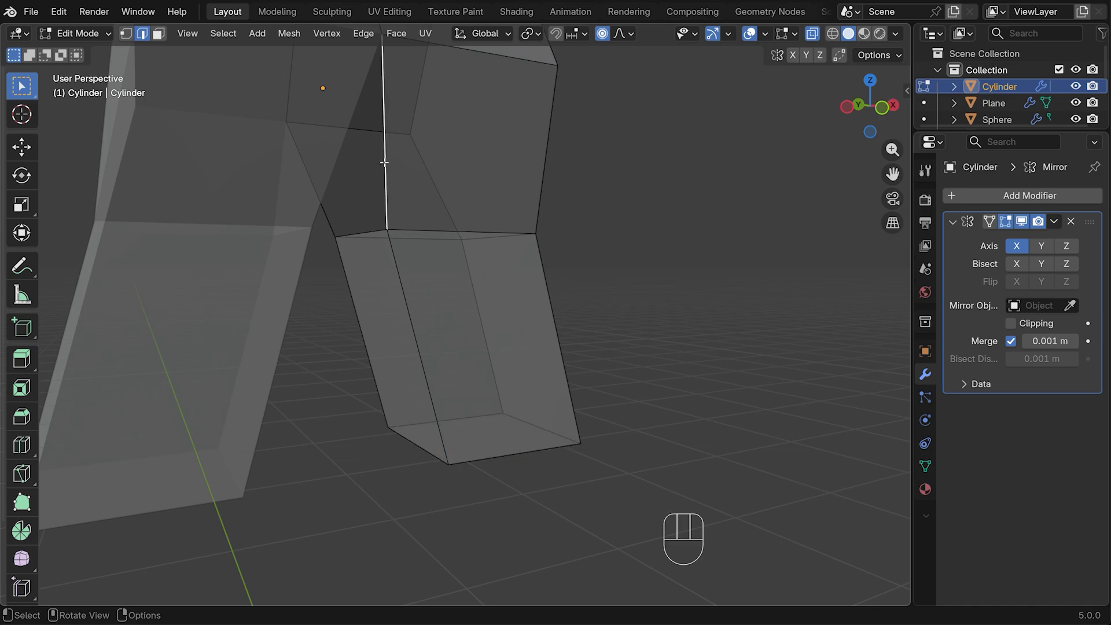
left_click(326, 220, "shift")
key("f")
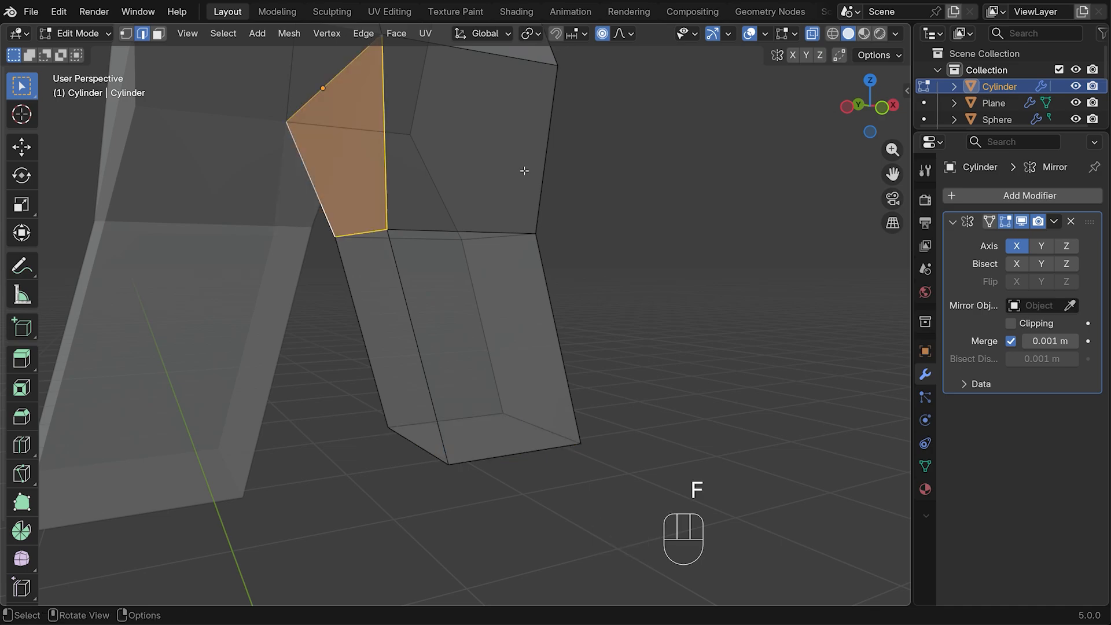
Select the leg's bottom end face and scale it down to about 0.888 in front view.
middle_click_drag(523, 168, 477, 141)
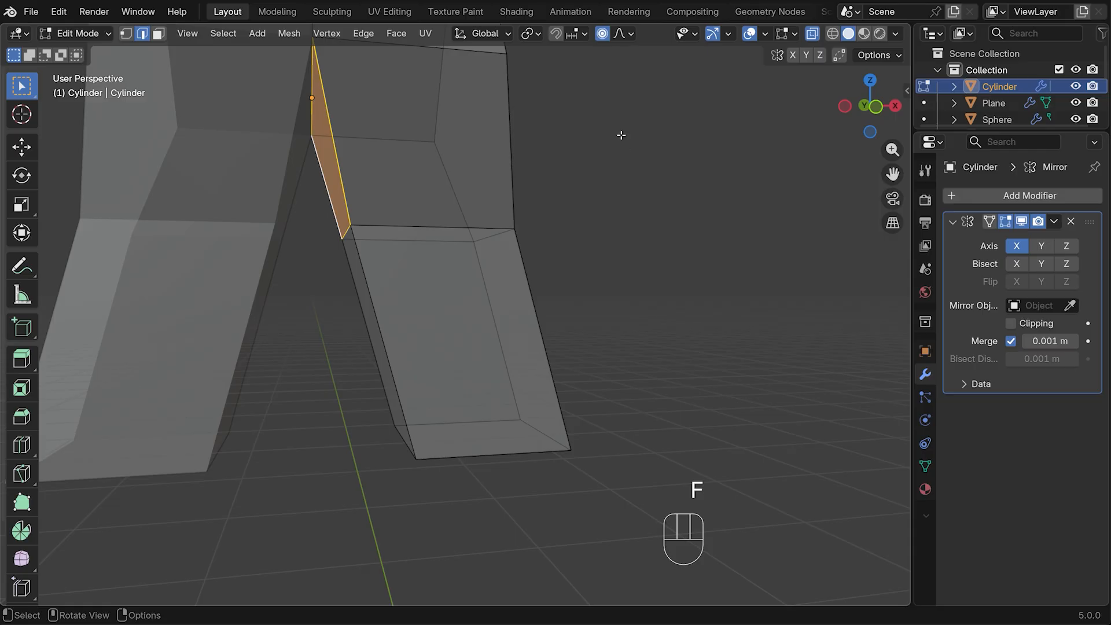
key("KP_1")
scroll(565, 392, "down", 3)
middle_click_drag(569, 397, 609, 356)
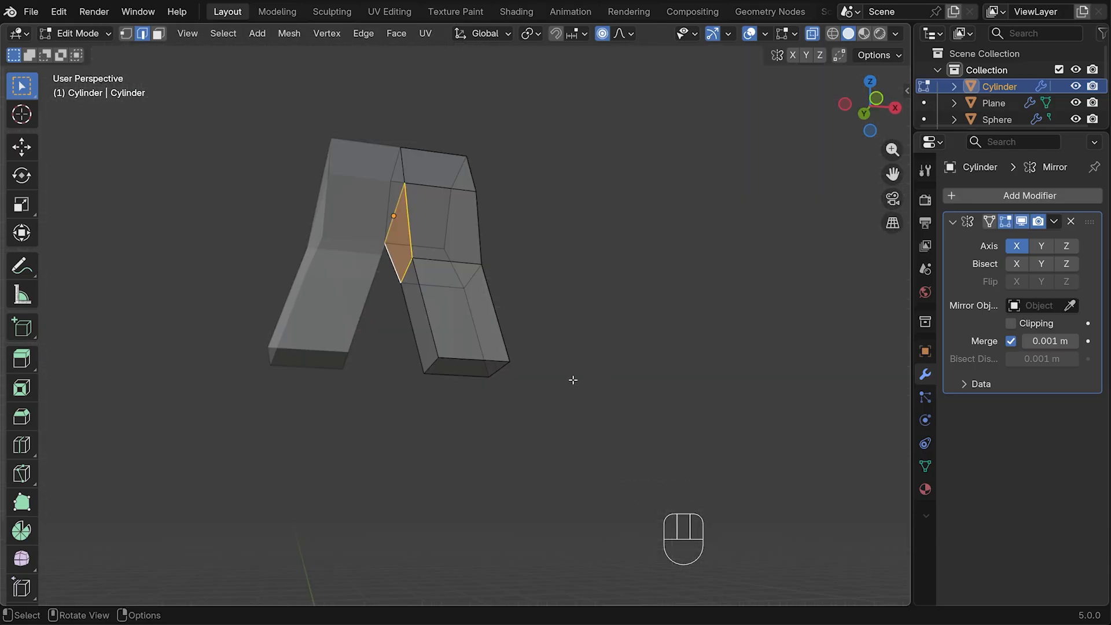
key("3")
left_click(466, 365)
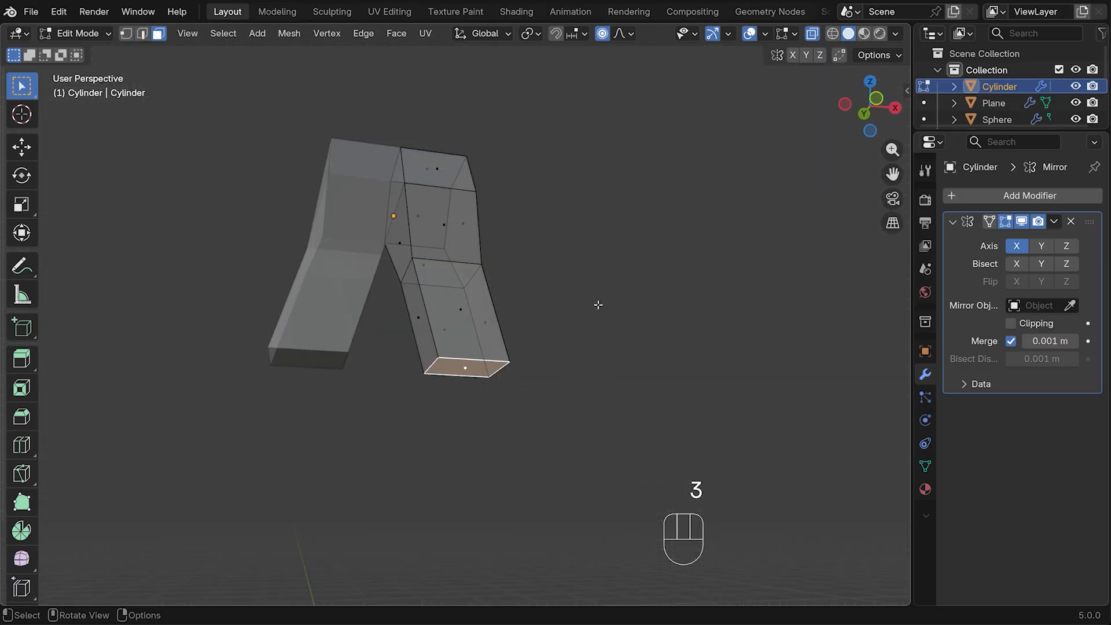
key("KP_1")
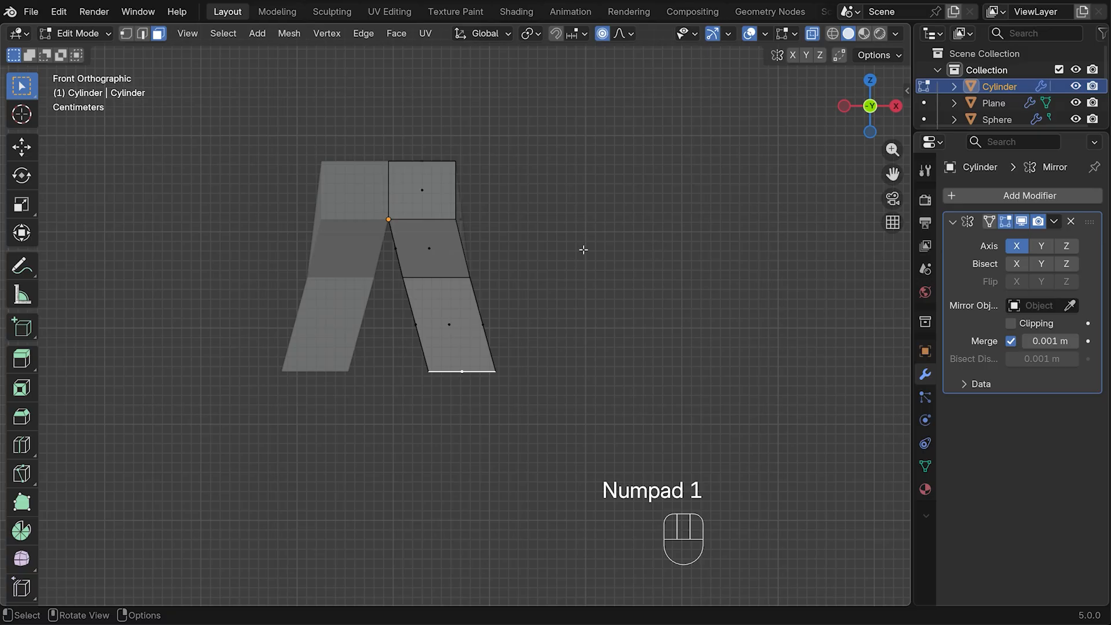
scroll(581, 254, "down", 8)
key("s")
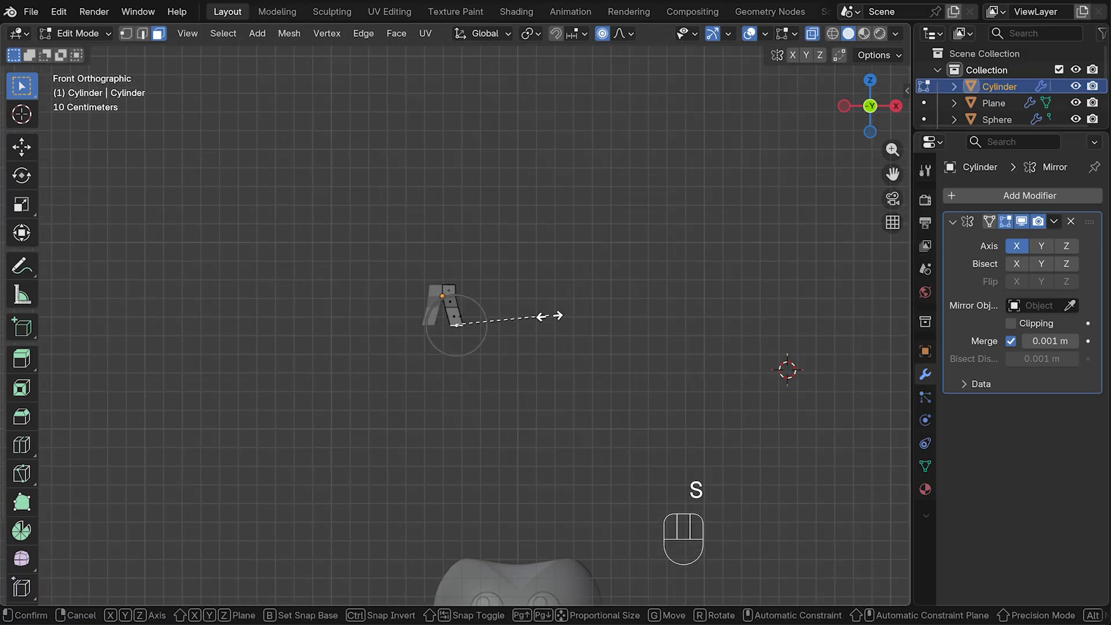
left_click(529, 311)
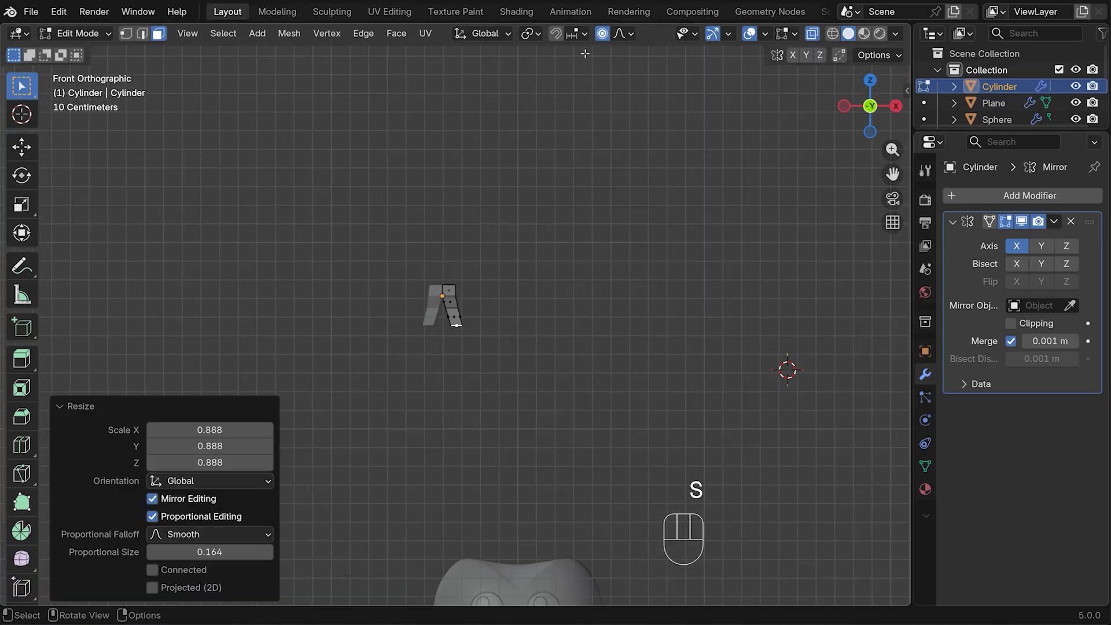
Turn off proportional editing and enable Clipping in the Mirror modifier.
left_click(601, 33)
left_click(1012, 324)
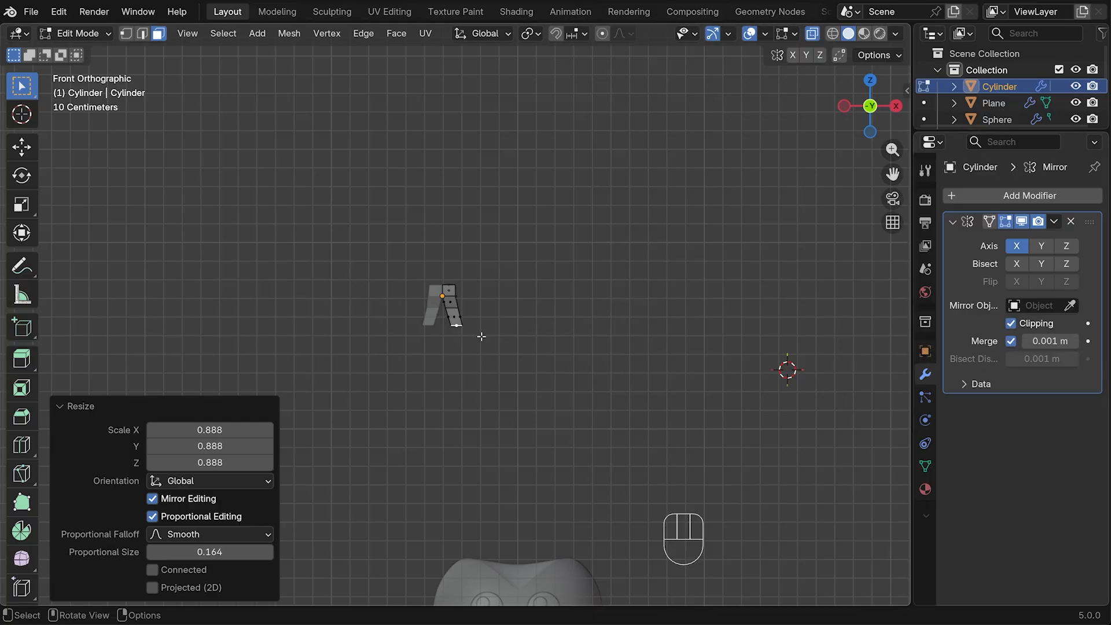
Extrude the leg's end face about 0.67 m downward, shift it outward about 0.19 m along X, and rotate it about 10.7°.
key("e")
left_click(514, 455)
key("g")
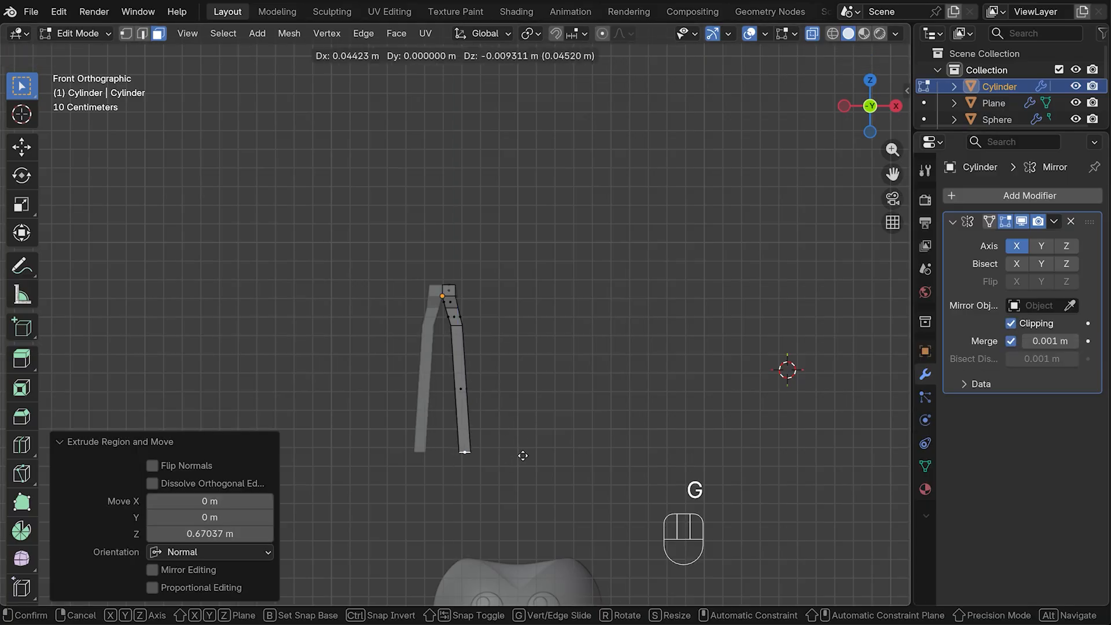
left_click(551, 453)
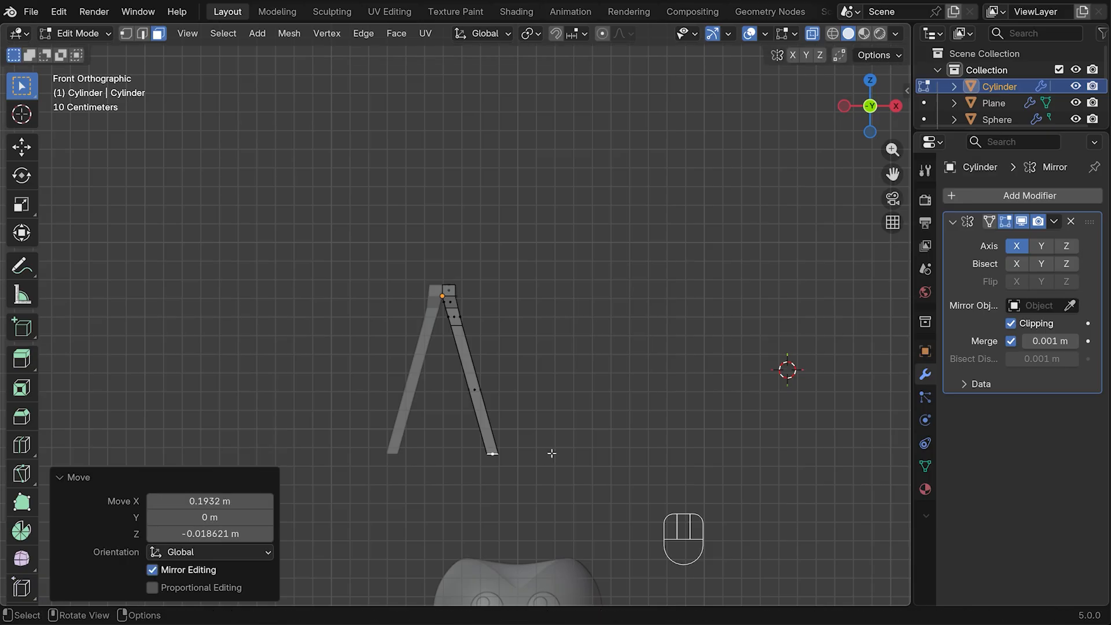
key("r")
left_click(512, 463)
Extend the leg with another extrusion toward the body, shift its end outward about 0.047 m along X, and tilt the end face.
key("e")
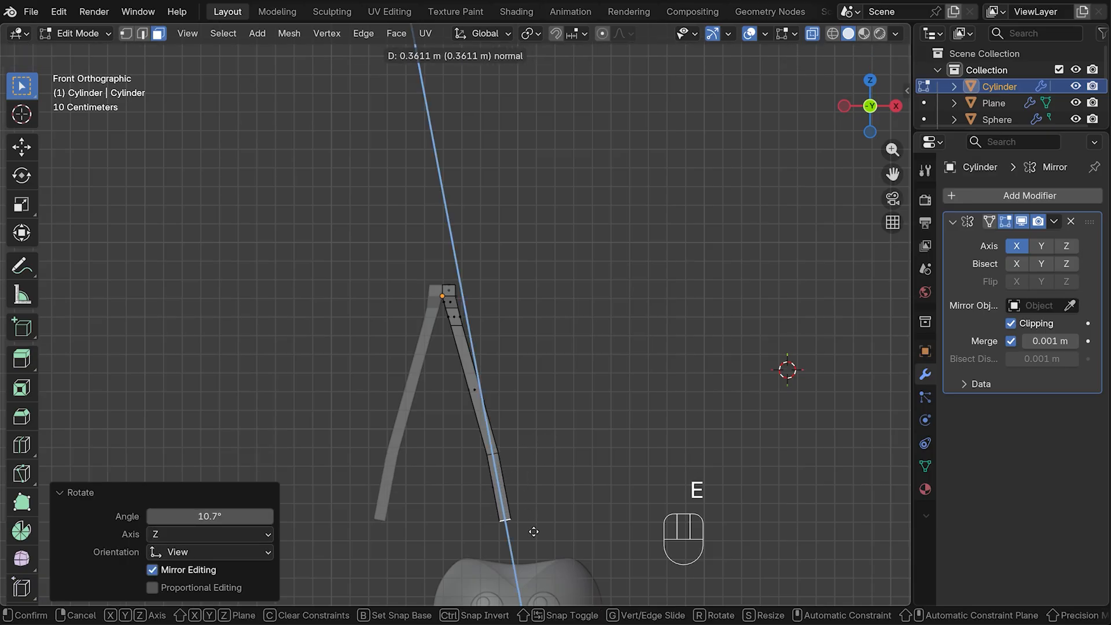
left_click(538, 533)
key("g")
left_click(554, 533)
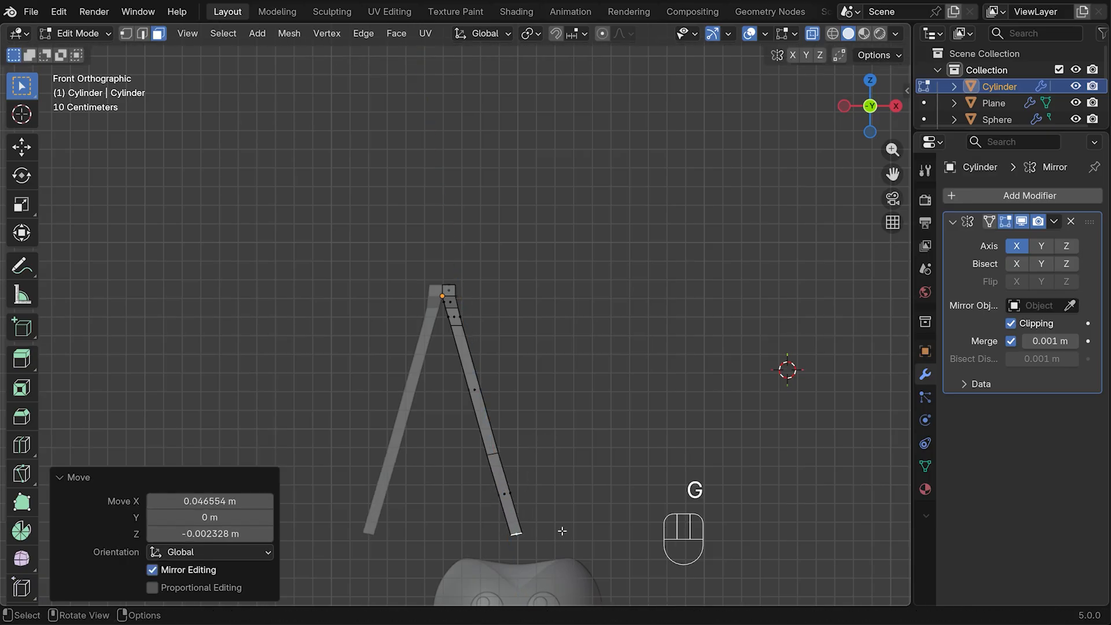
key("r")
left_click(557, 523)
Extrude the leg's end about 0.25 m to the body's top and shift it inward about 0.051 m along X.
key("e")
left_click(575, 574)
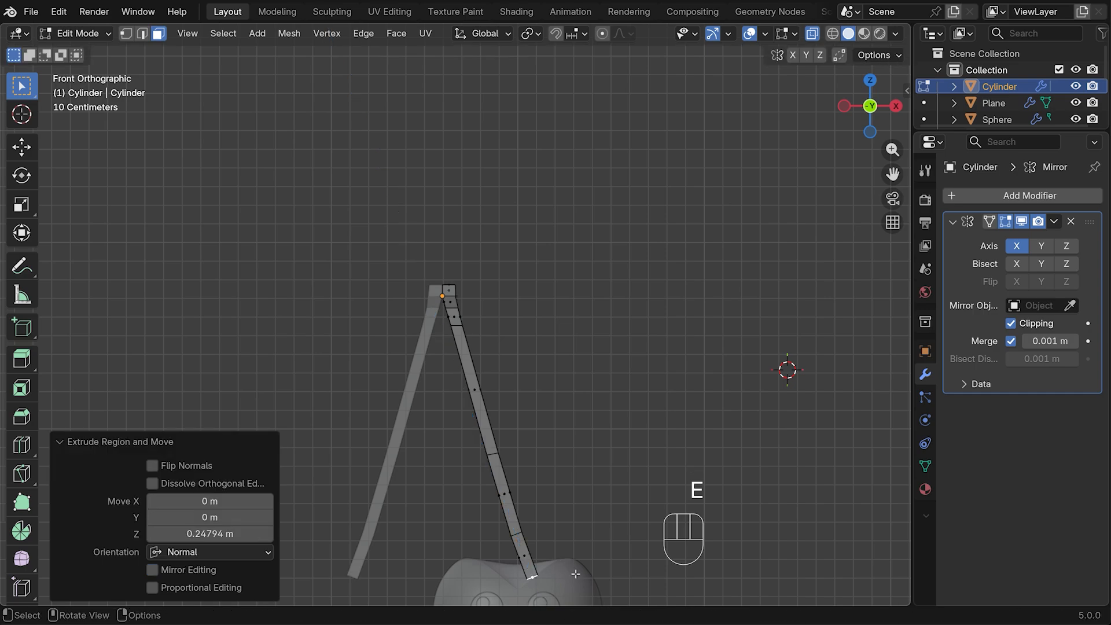
key("g")
left_click(566, 577)
Extrude the stem's end down into the body, shift it inward about 0.074 m along X, and switch to vertex selection.
scroll(577, 476, "down", 2)
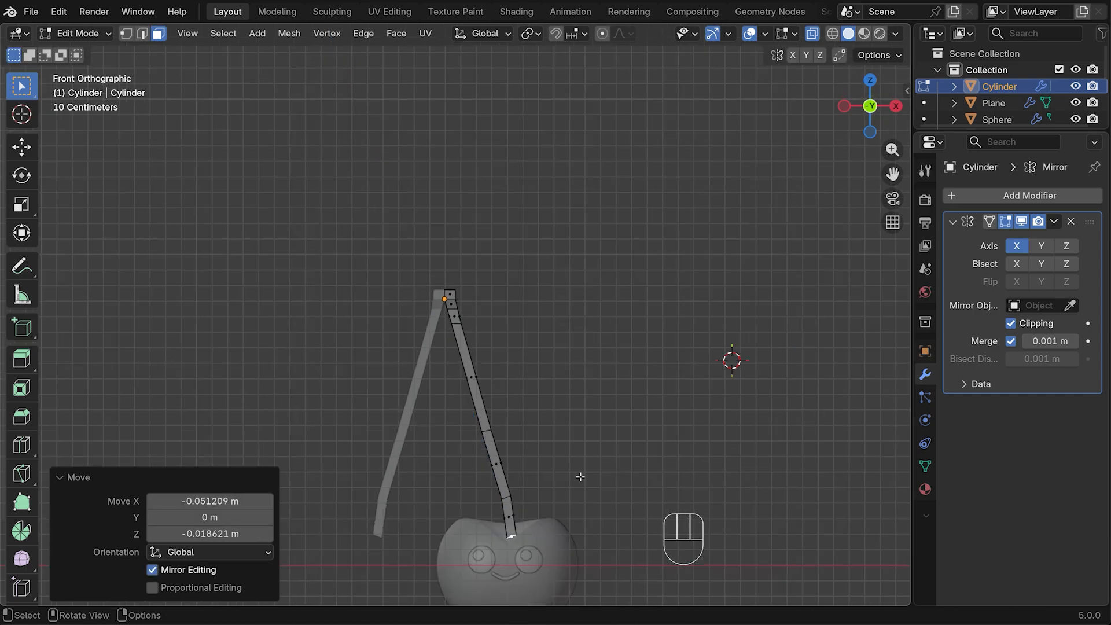
key("e")
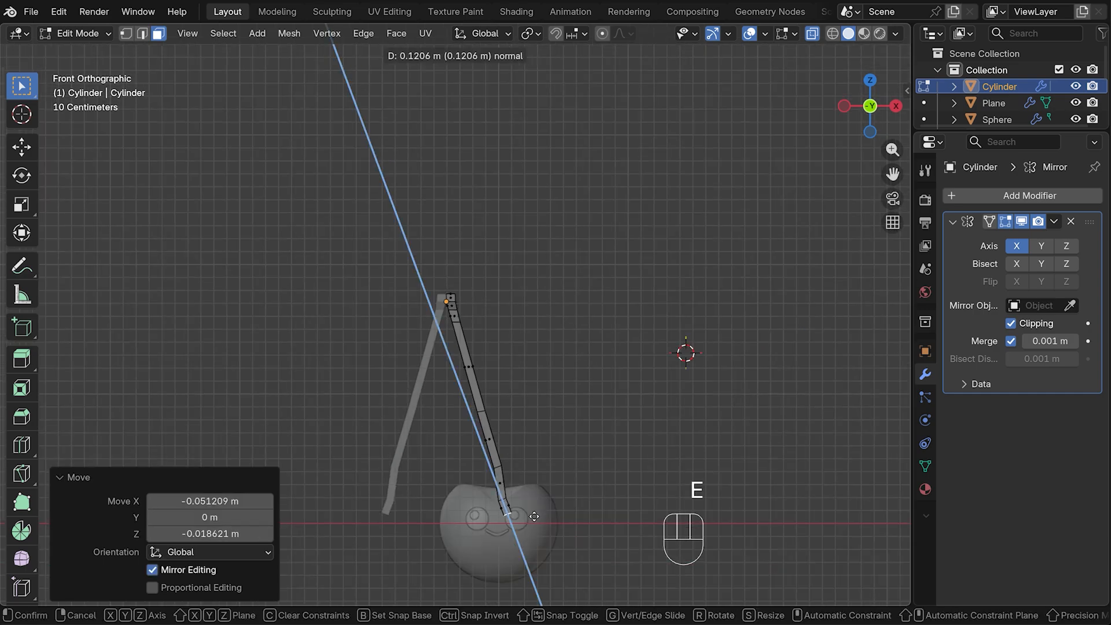
left_click(536, 530)
key("g")
left_click(529, 516)
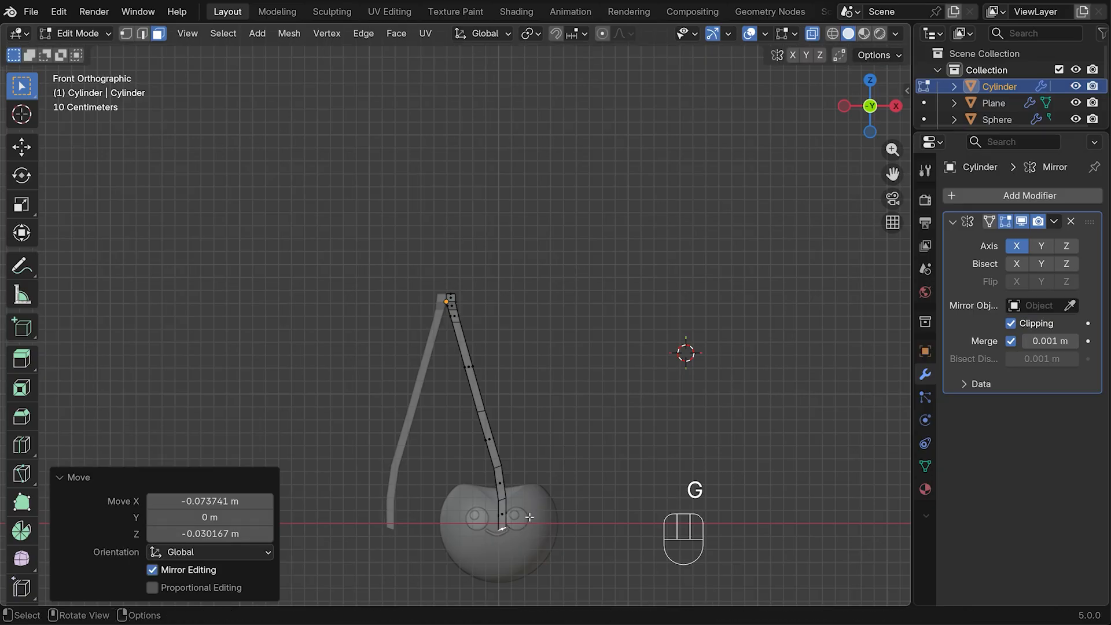
key("1")
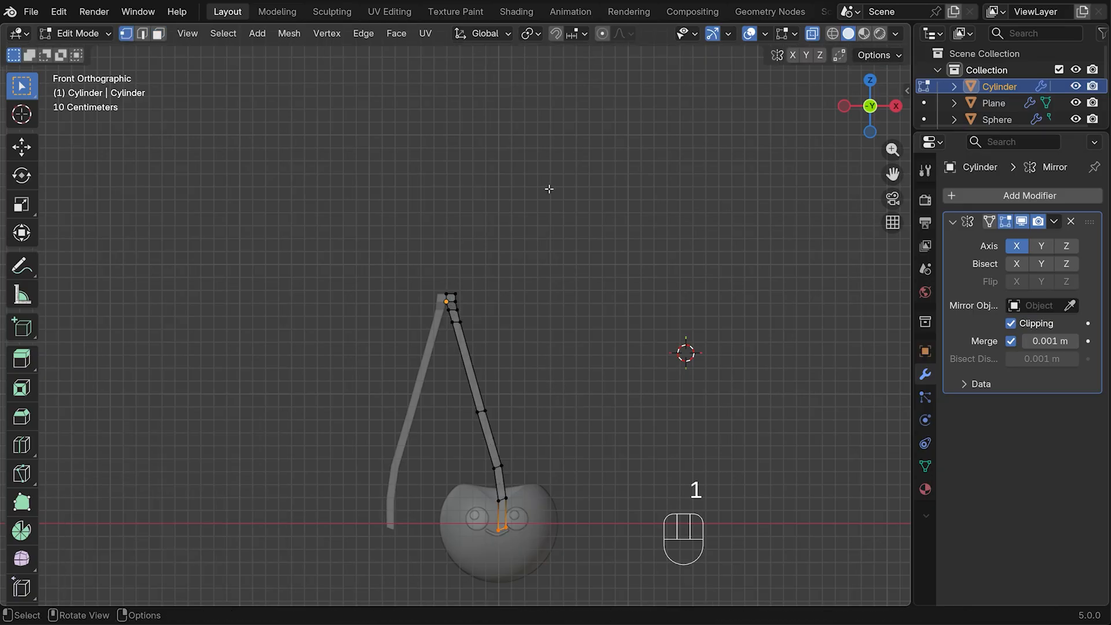
Enlarge the stem's upper joint to about 1.19 with smooth proportional editing at a proportional size of 1.21.
left_click_drag(397, 245, 497, 325)
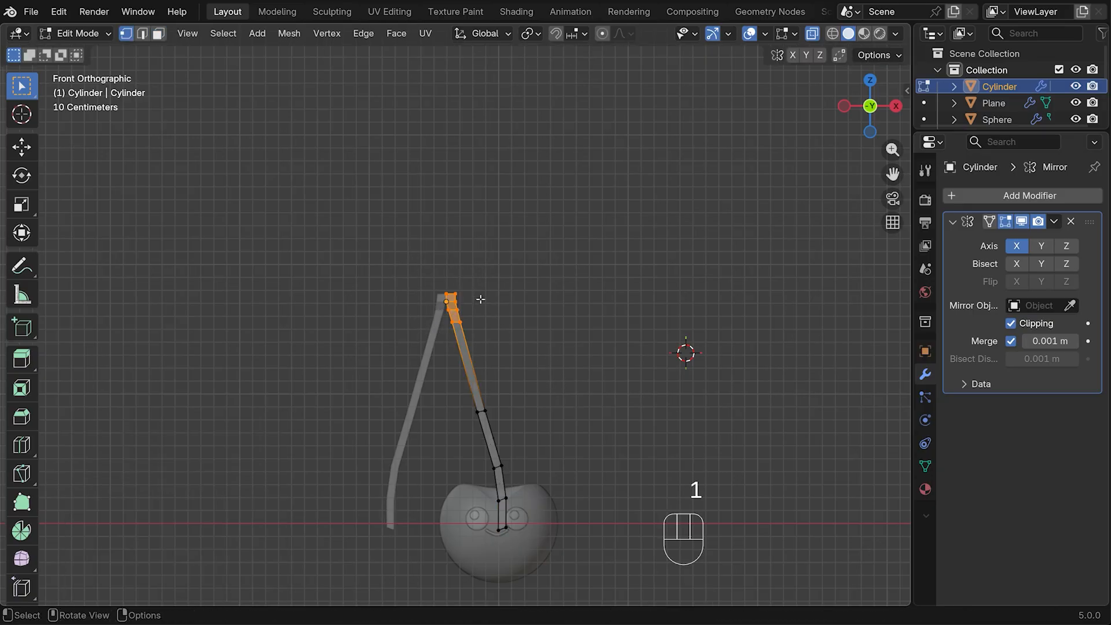
left_click(604, 35)
key("s")
scroll(495, 293, "down", 20)
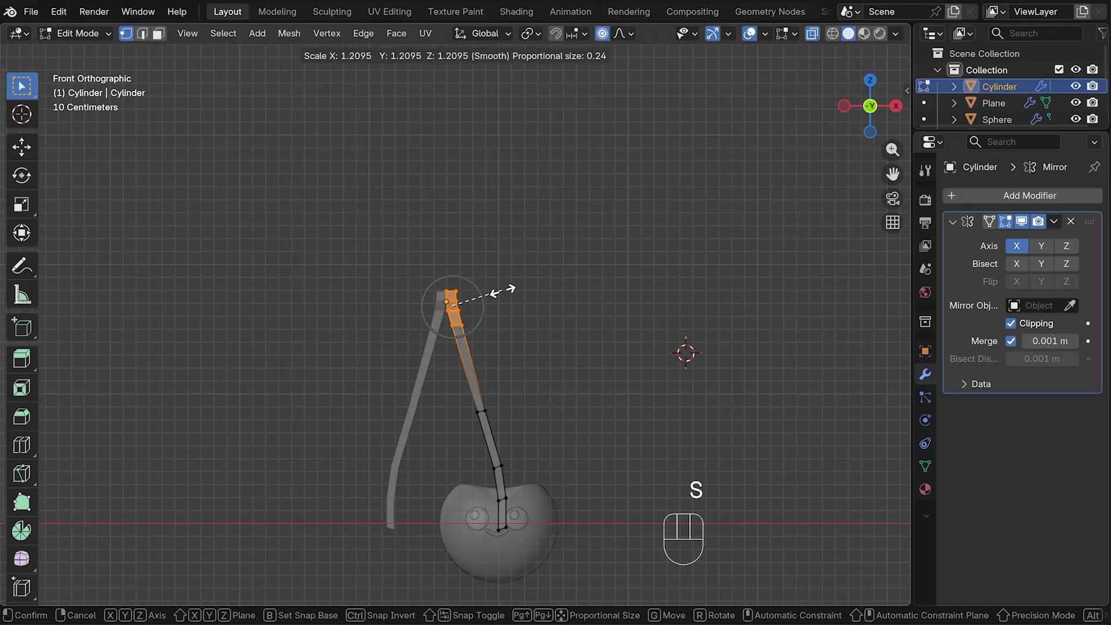
scroll(496, 294, "up", 2)
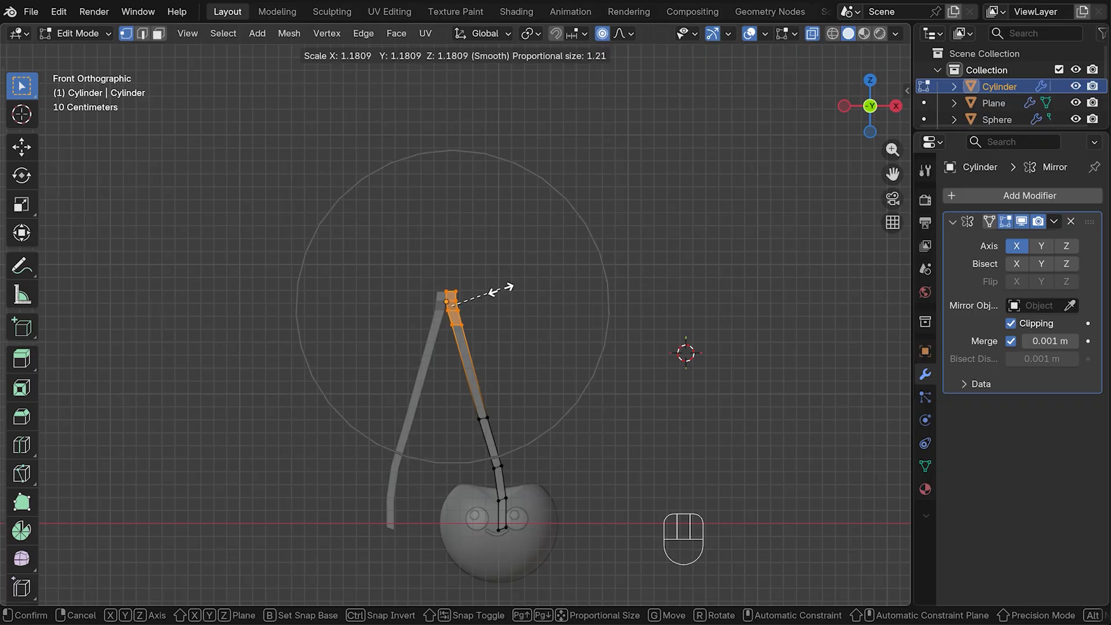
left_click(501, 289)
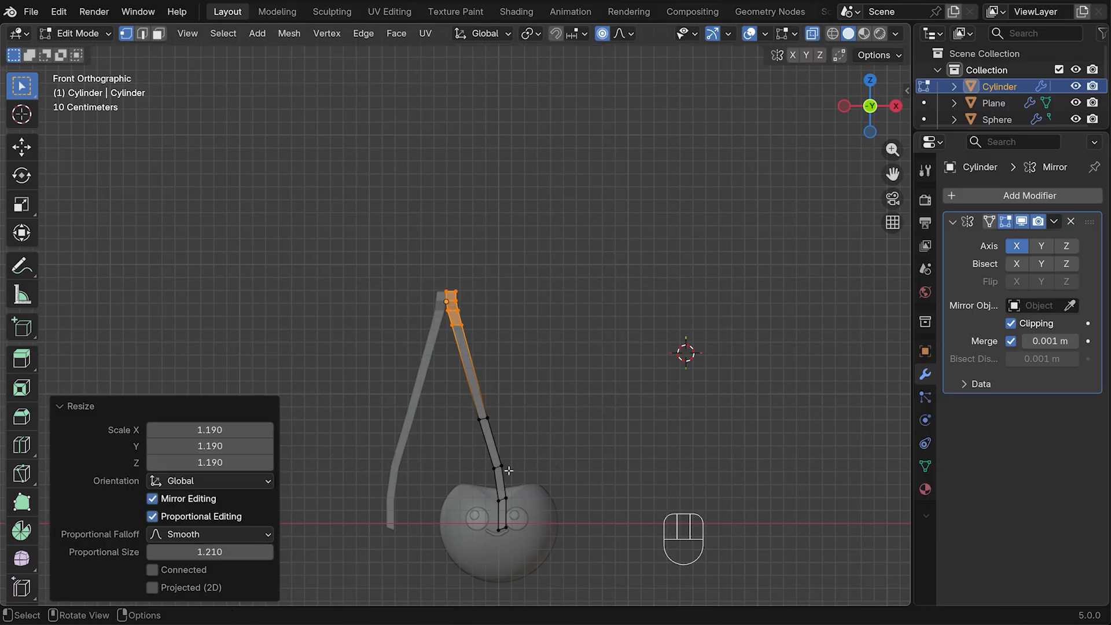
Scale the stem's end inside the body to about 0.834 with proportional editing and return to Object Mode.
left_click_drag(482, 494, 525, 542)
key("s")
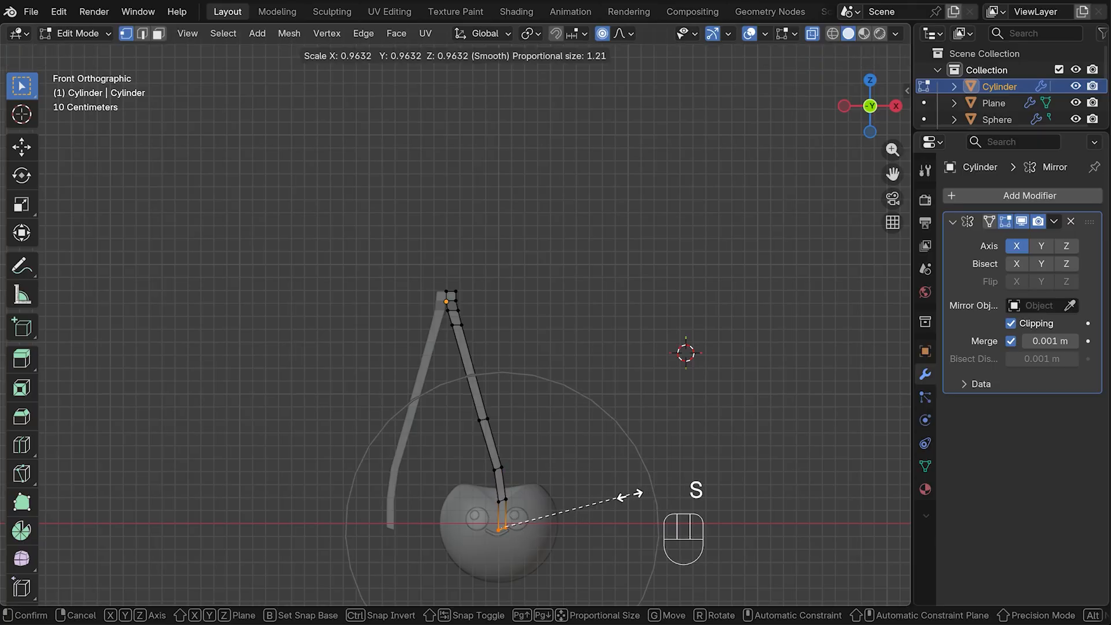
left_click(612, 497)
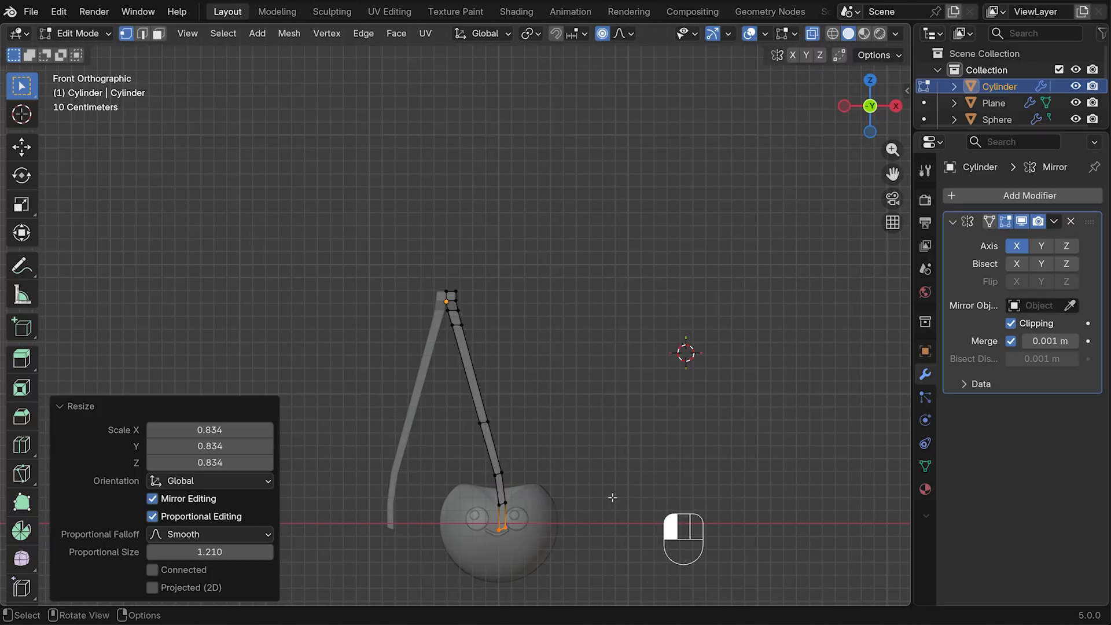
key("Tab")
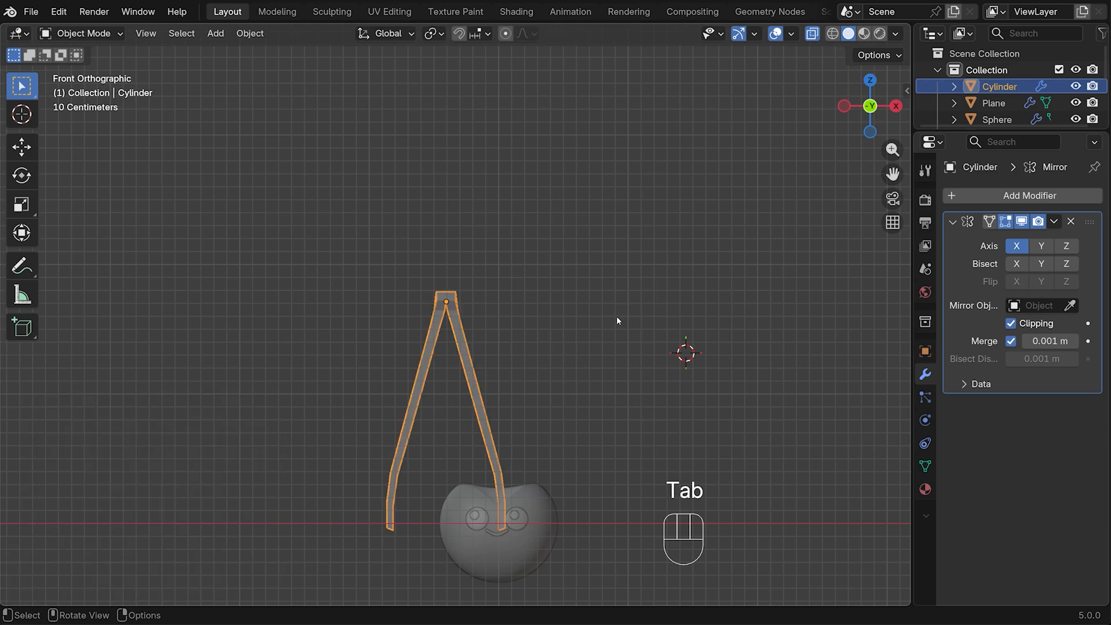
Turn off X-ray, smooth-shade the stem, and give it a Subdivision Surface modifier with viewport and render levels of 3.
left_click(813, 36)
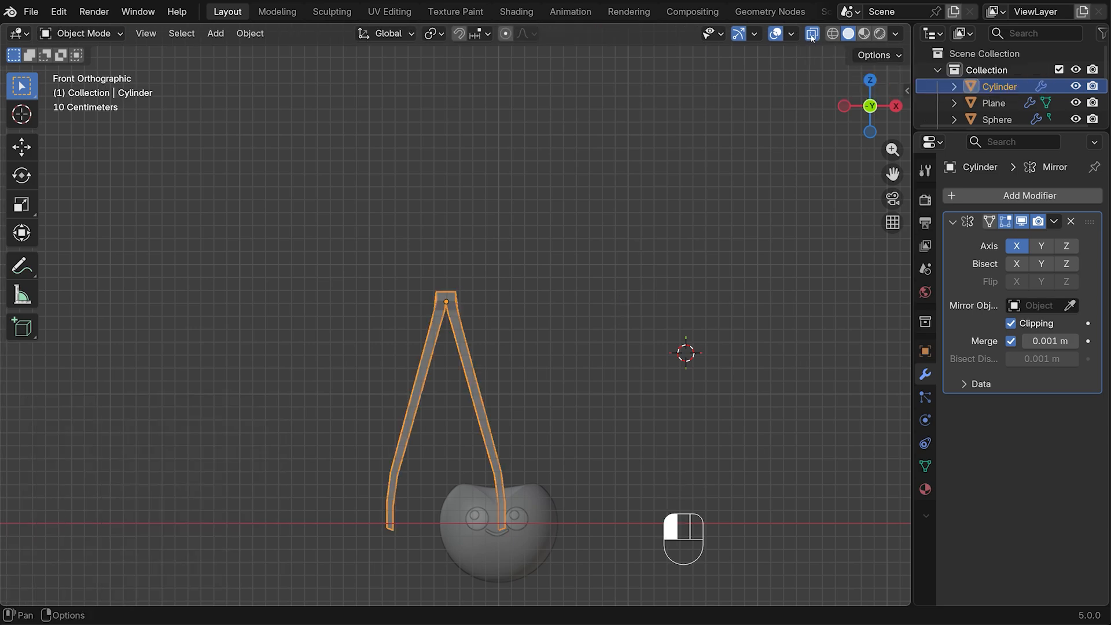
key("ctrl+3")
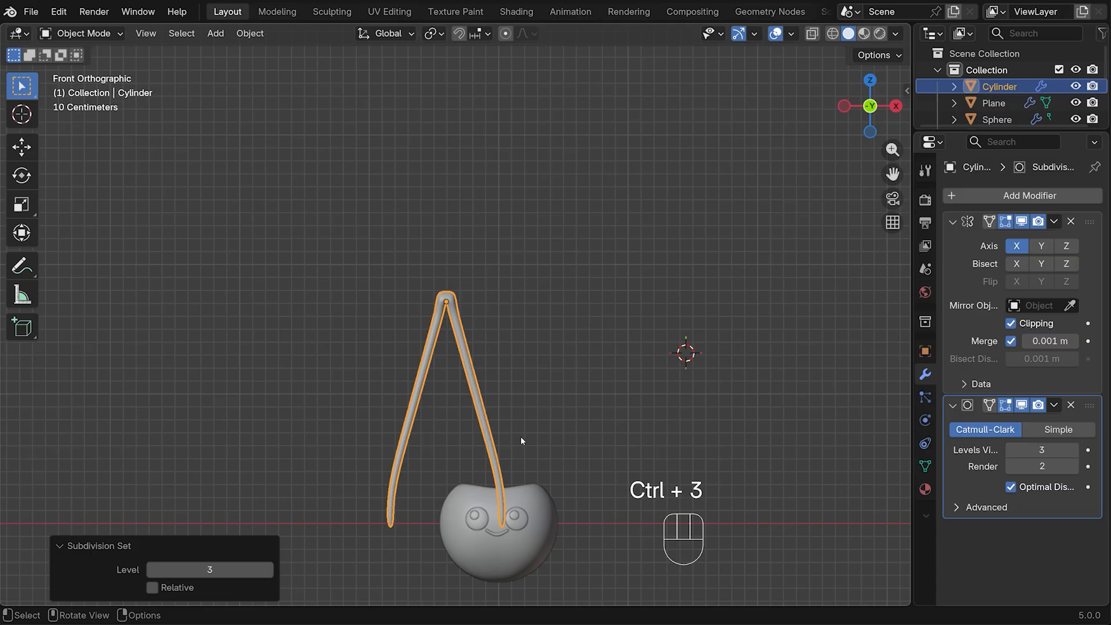
right_click(450, 296)
left_click(450, 296)
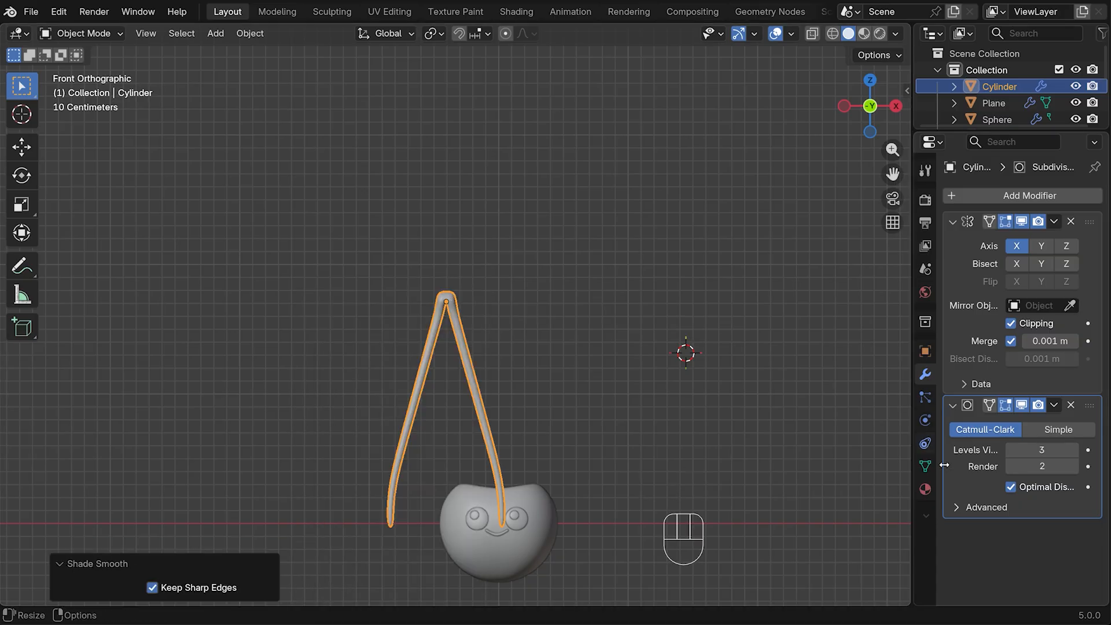
left_click(1068, 467)
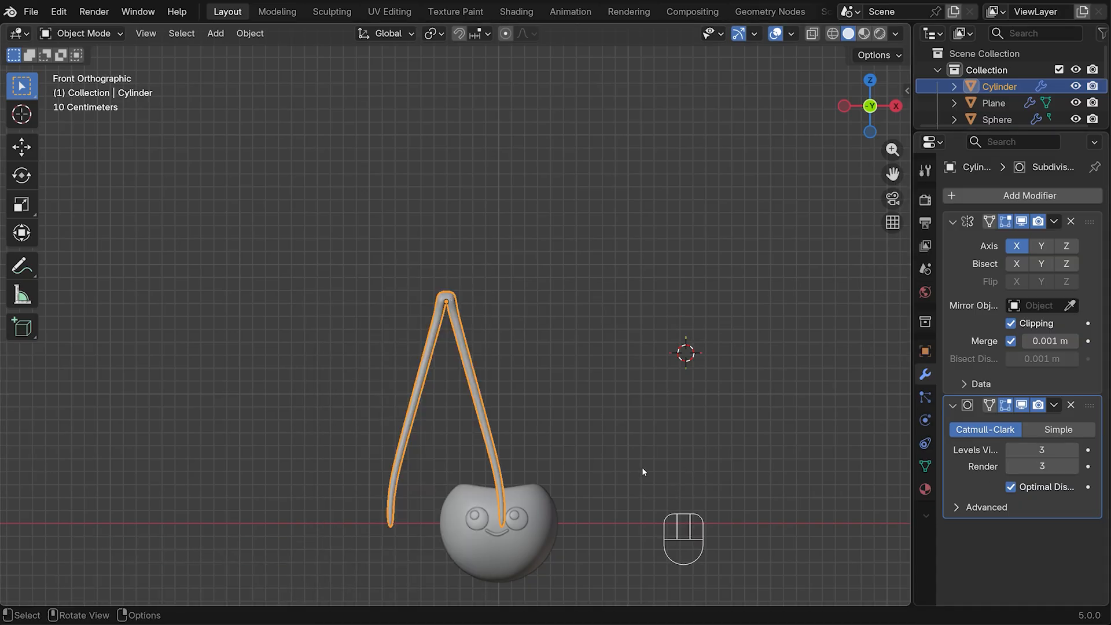
Place the 3D cursor on the stem's top joint and add a 2 m plane there.
scroll(633, 473, "down", 2)
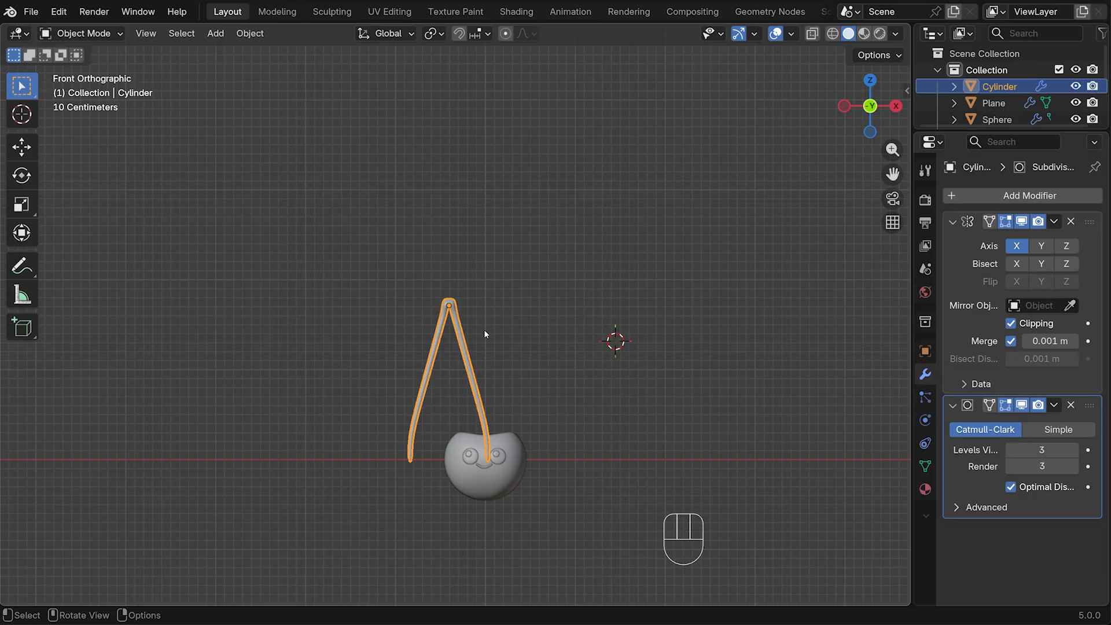
key("shift")
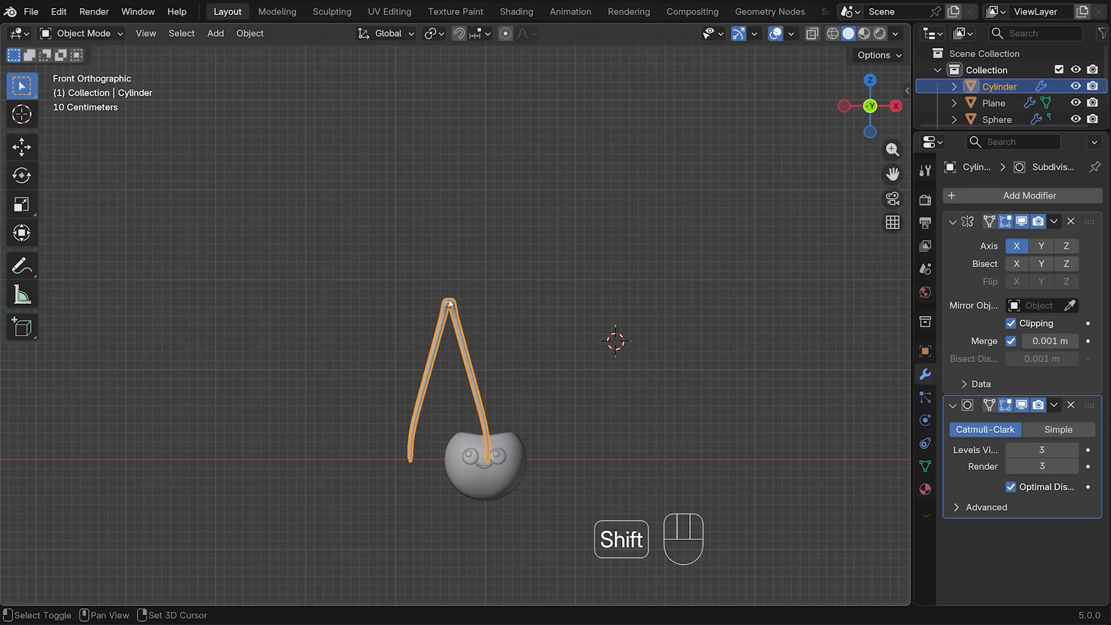
right_click(449, 302, "shift")
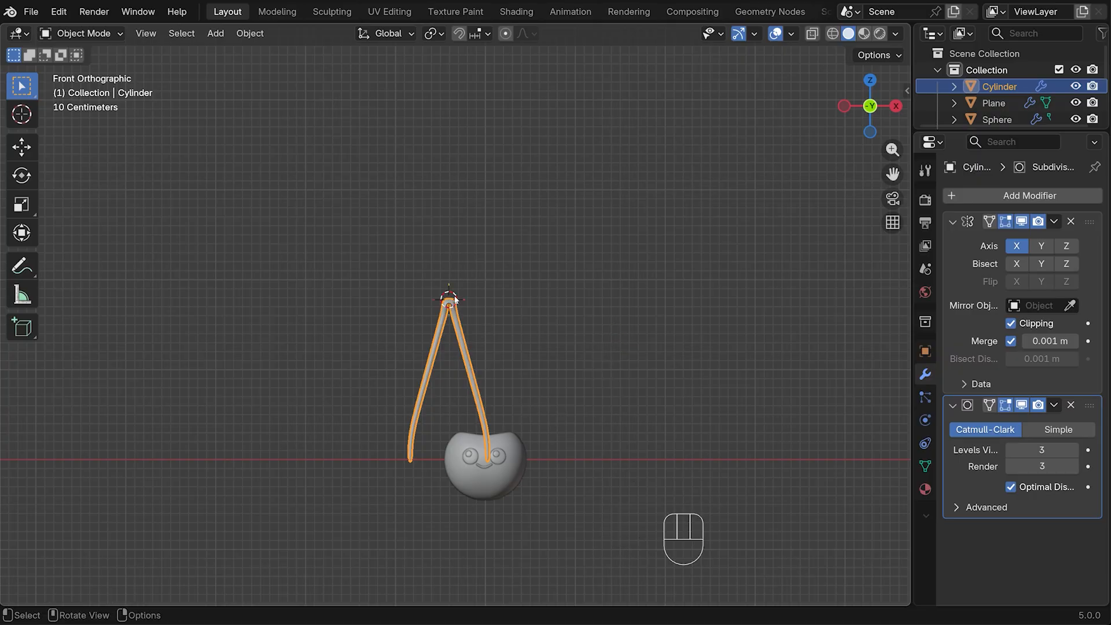
key("shift+a")
mouse_move(476, 288)
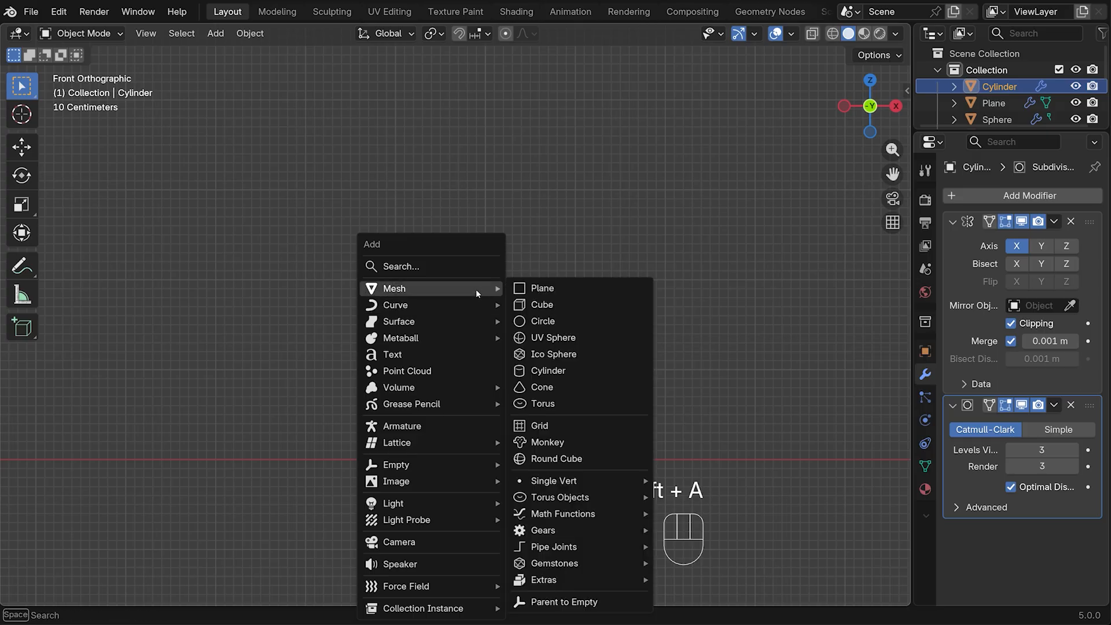
left_click(544, 288)
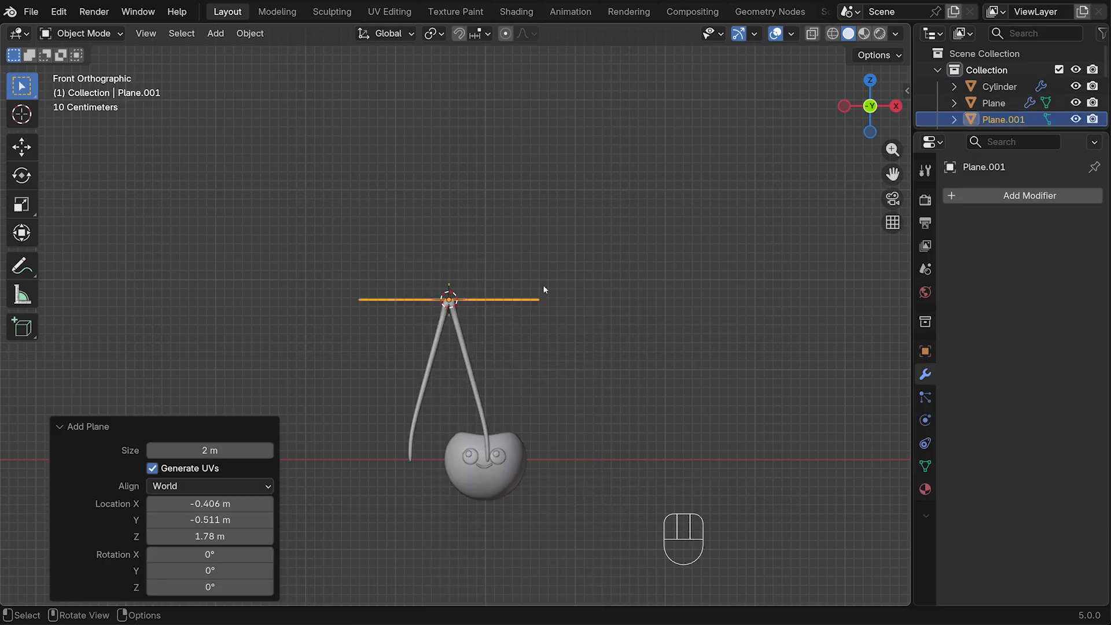
Move the plane about 1 m along X so one of its edges meets the stem's top.
key("g")
key("x")
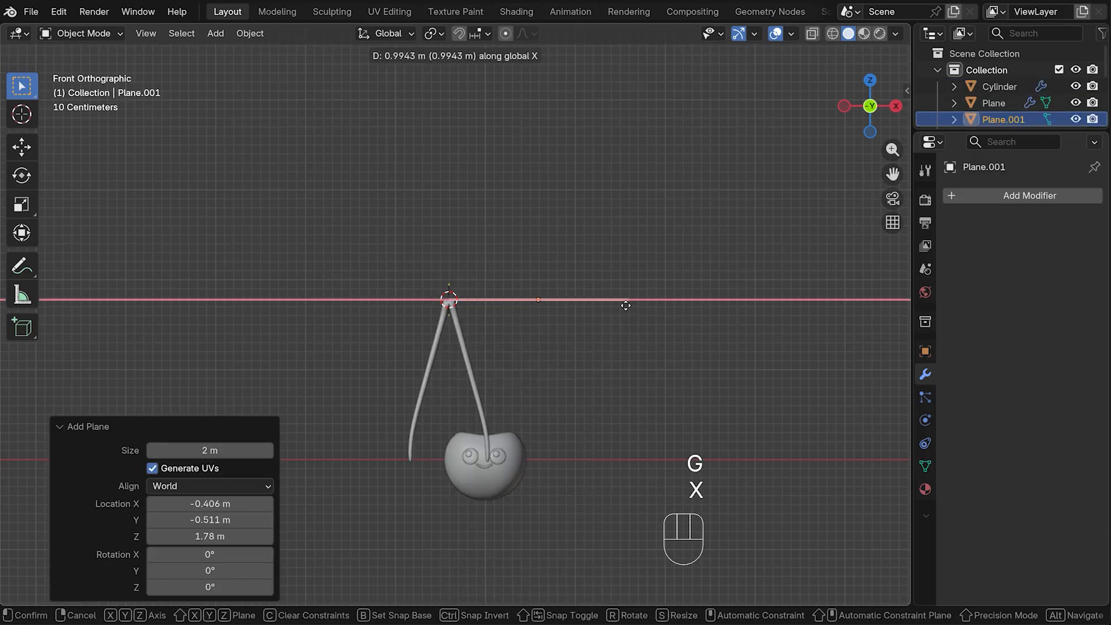
left_click(629, 300)
Divide the plane with seven evenly spaced loop cuts parallel to the stem-side edge, and select the two vertex rows nearest the stem.
middle_click_drag(643, 248, 638, 294)
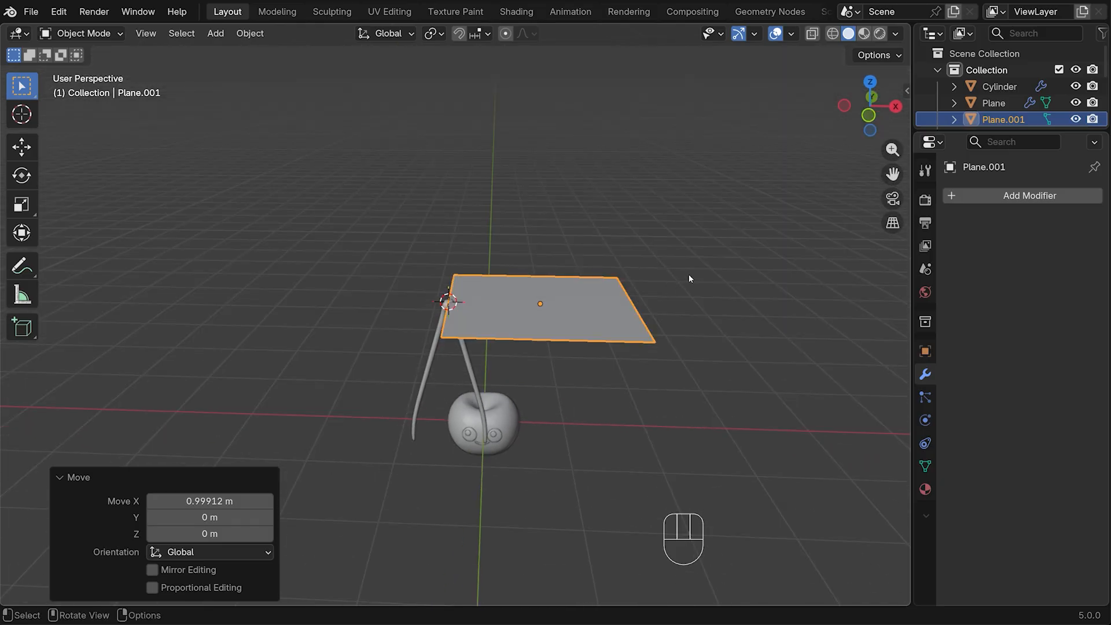
key("Tab")
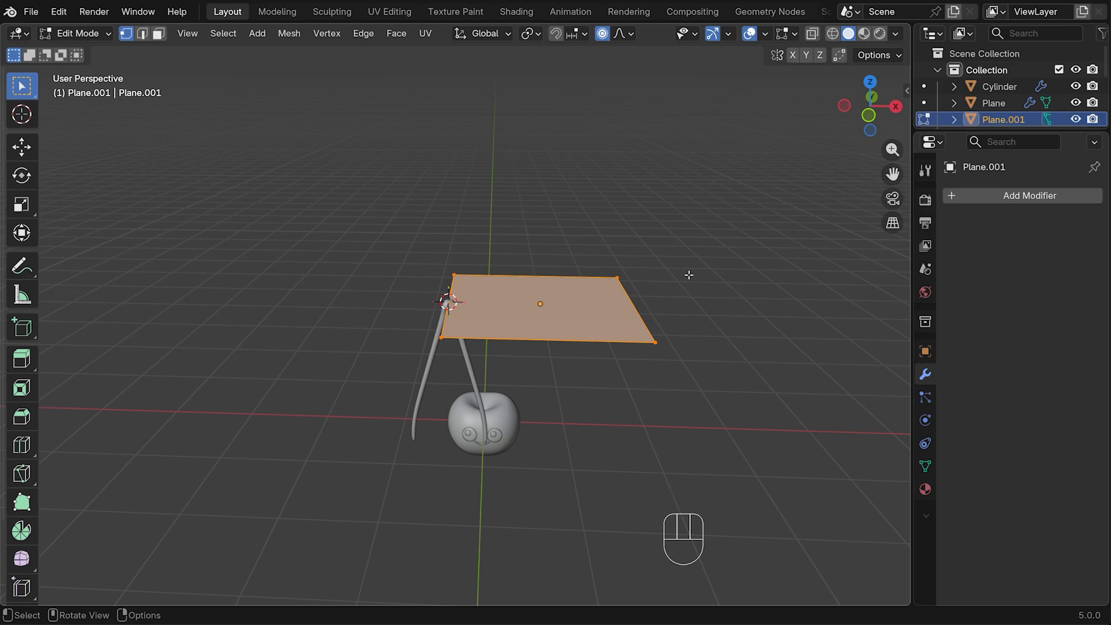
key("KP_7")
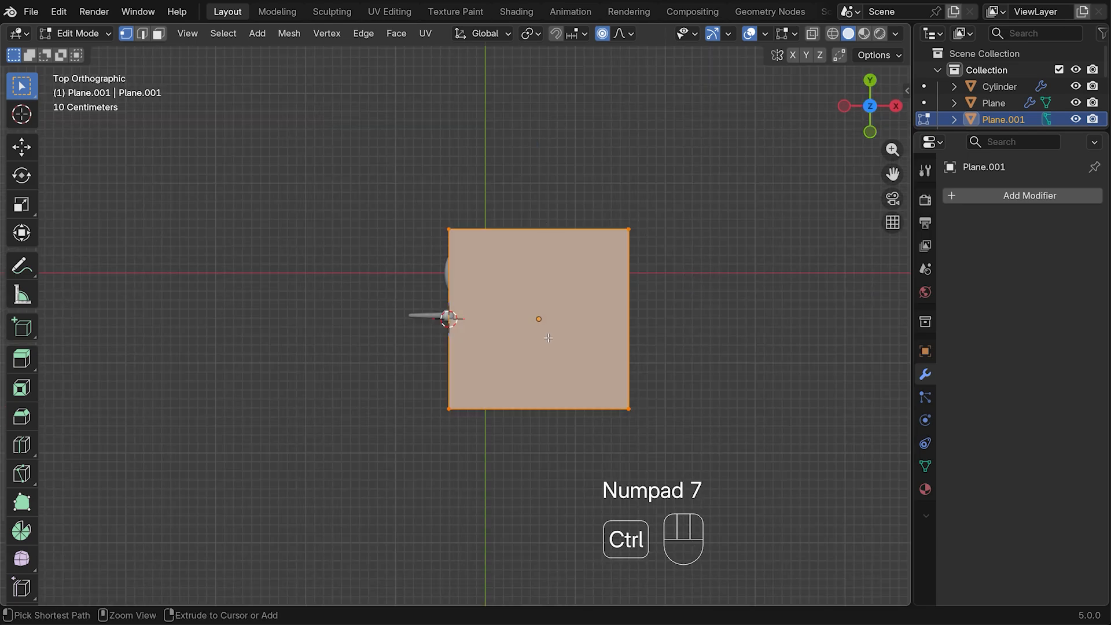
key("ctrl+r")
scroll(520, 407, "up", 3)
scroll(520, 407, "up", 3)
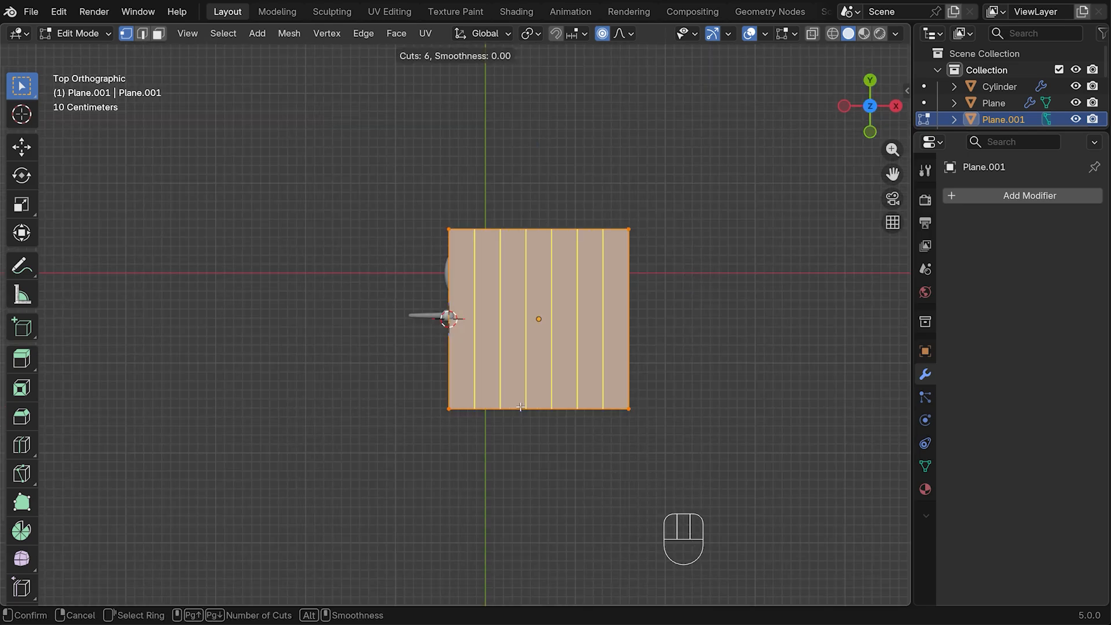
left_click(520, 407)
right_click(520, 407)
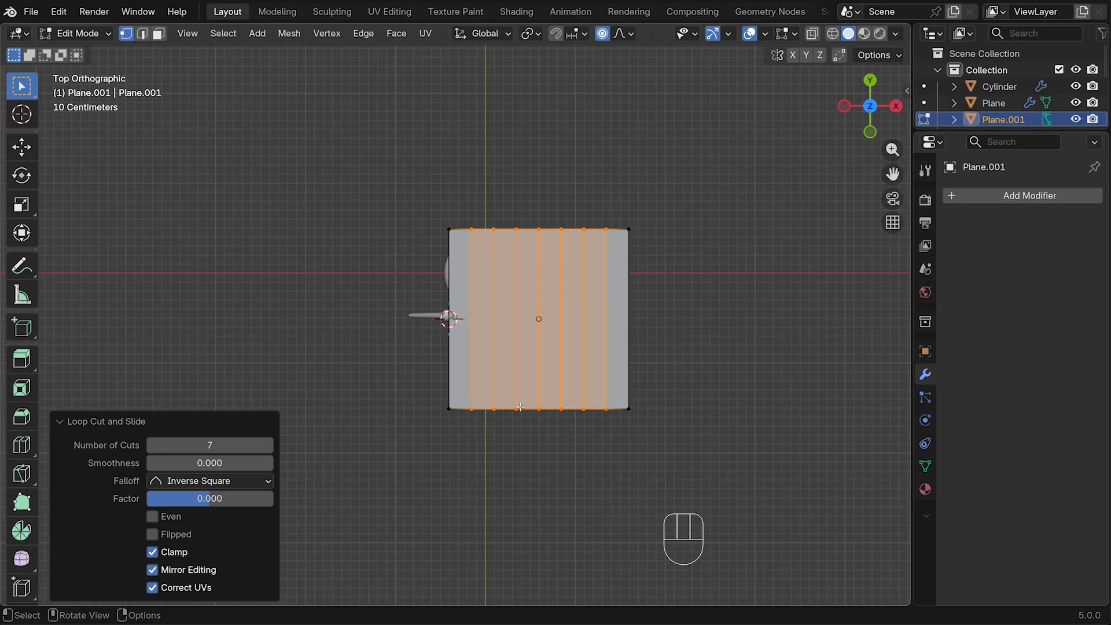
left_click_drag(448, 228, 480, 428)
key("s")
key("s")
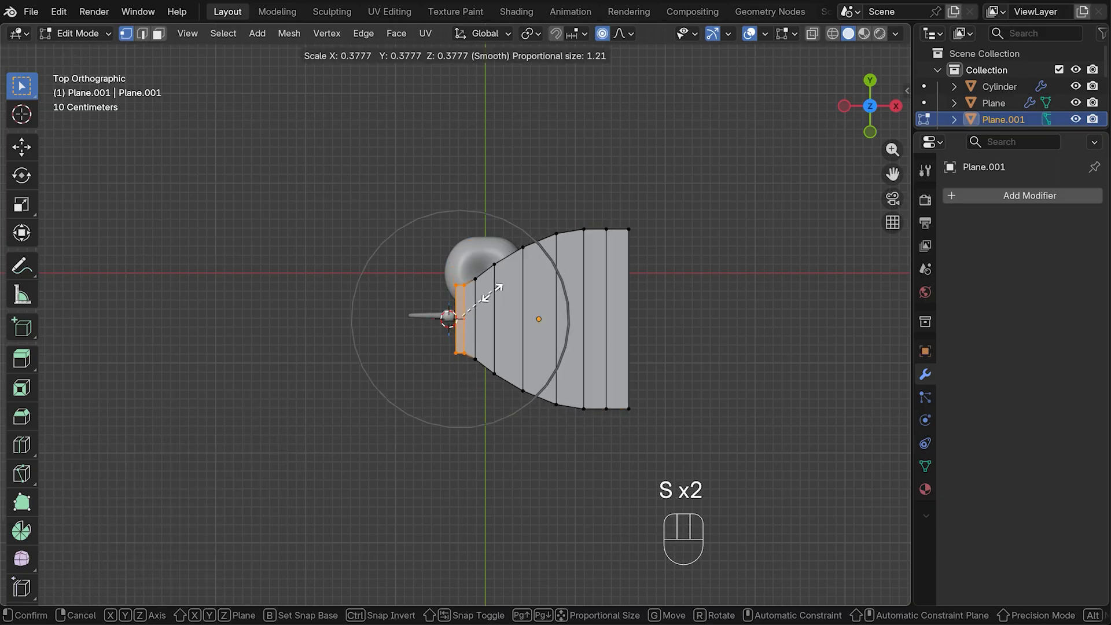
right_click(492, 294)
Turn off proportional editing and narrow the two selected rows to about 0.039 along Y to form the leaf's stalk.
left_click(602, 33)
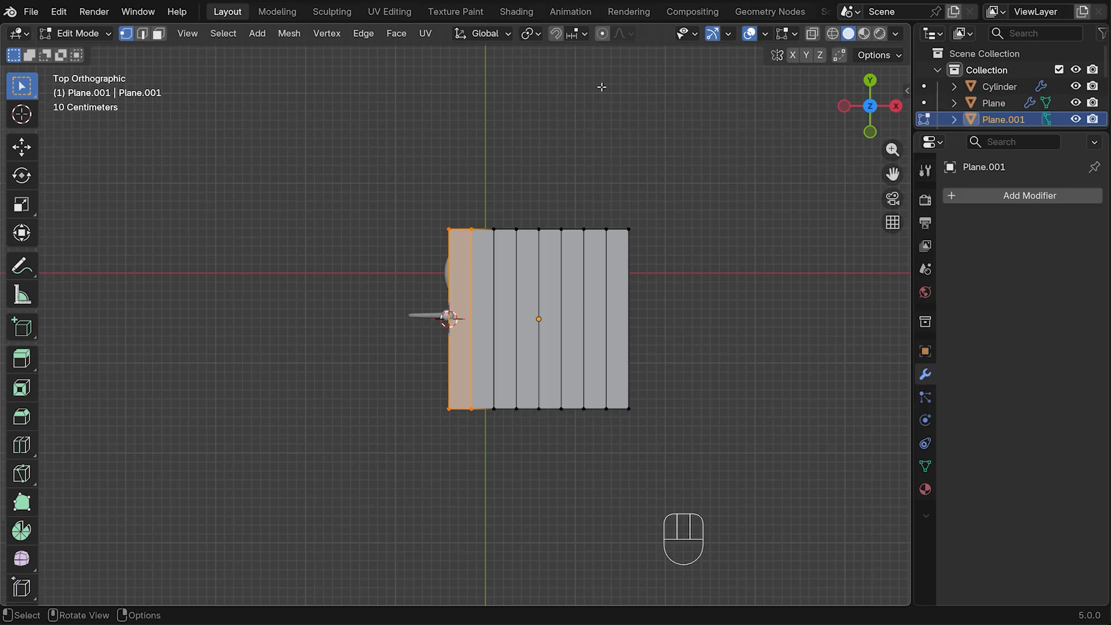
key("s")
key("y")
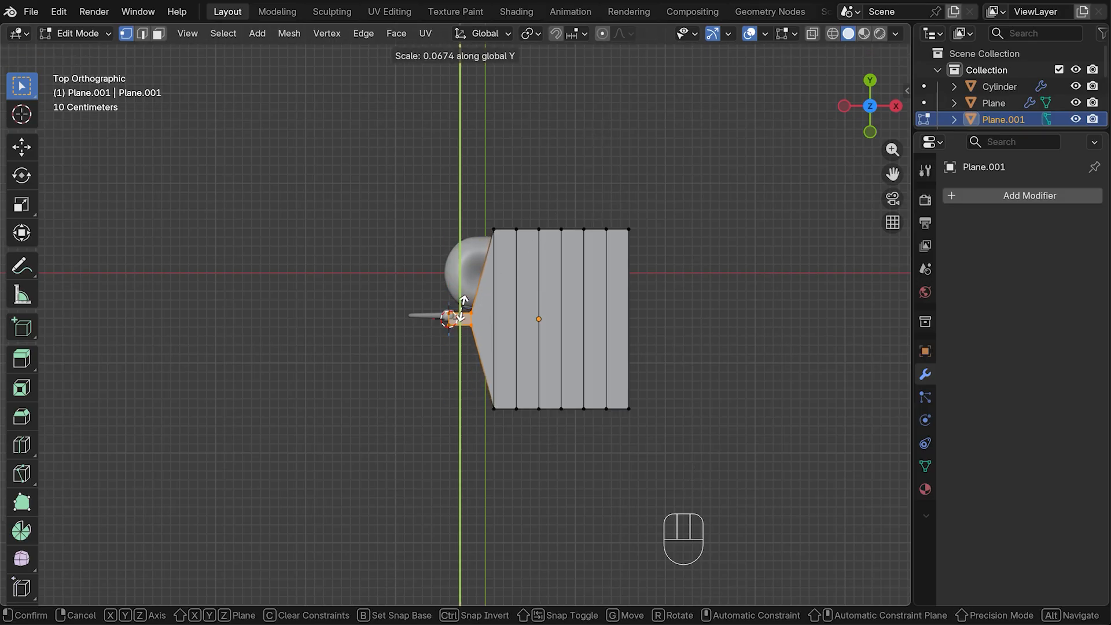
left_click(461, 312)
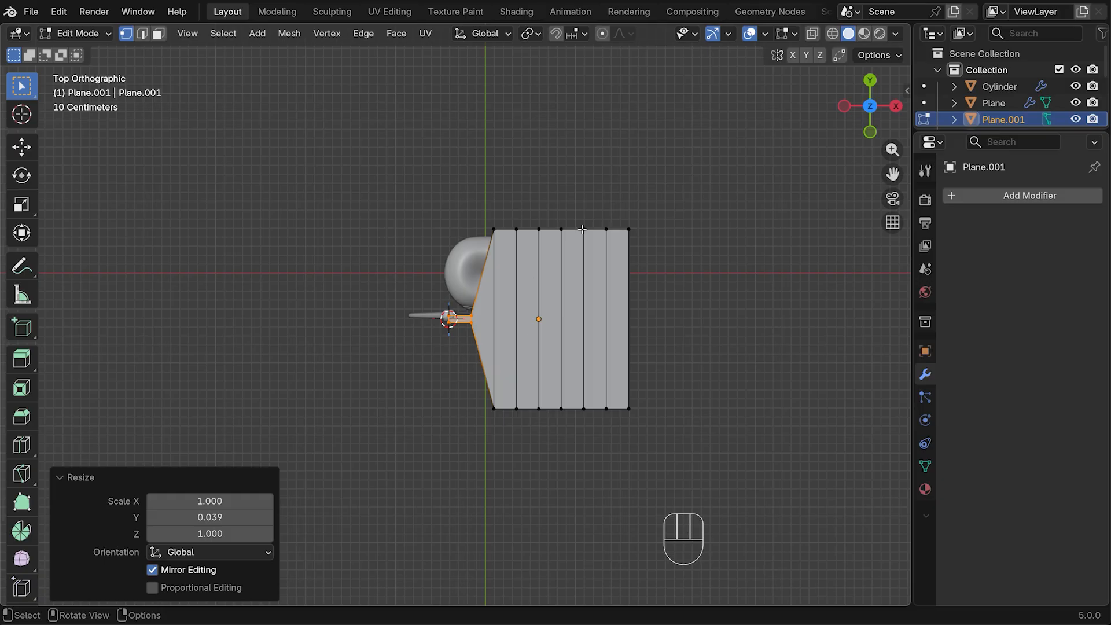
Scale the vertex row next to the stalk to about 0.269 with proportional editing at a size of 1.21.
left_click(601, 33)
left_click_drag(485, 220, 513, 435)
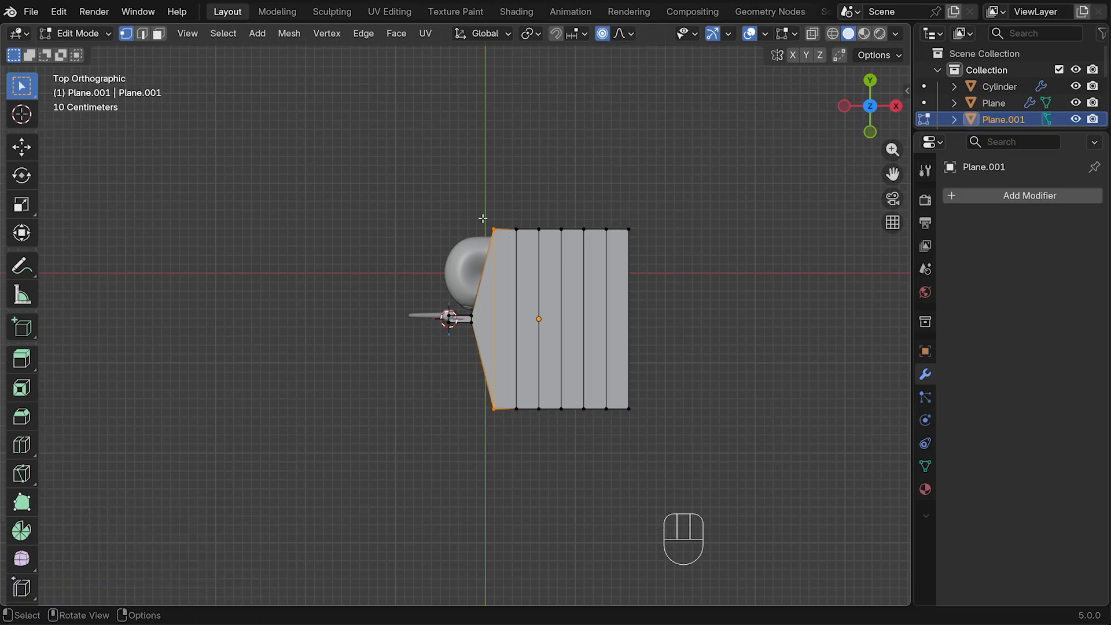
key("s")
scroll(524, 262, "up", 4)
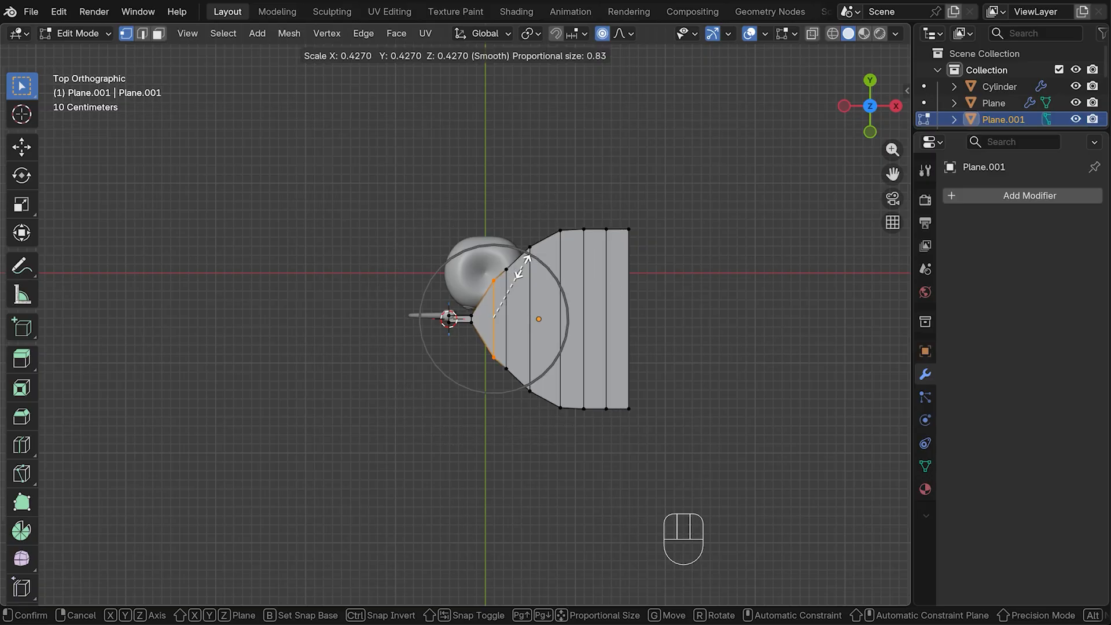
scroll(523, 261, "down", 4)
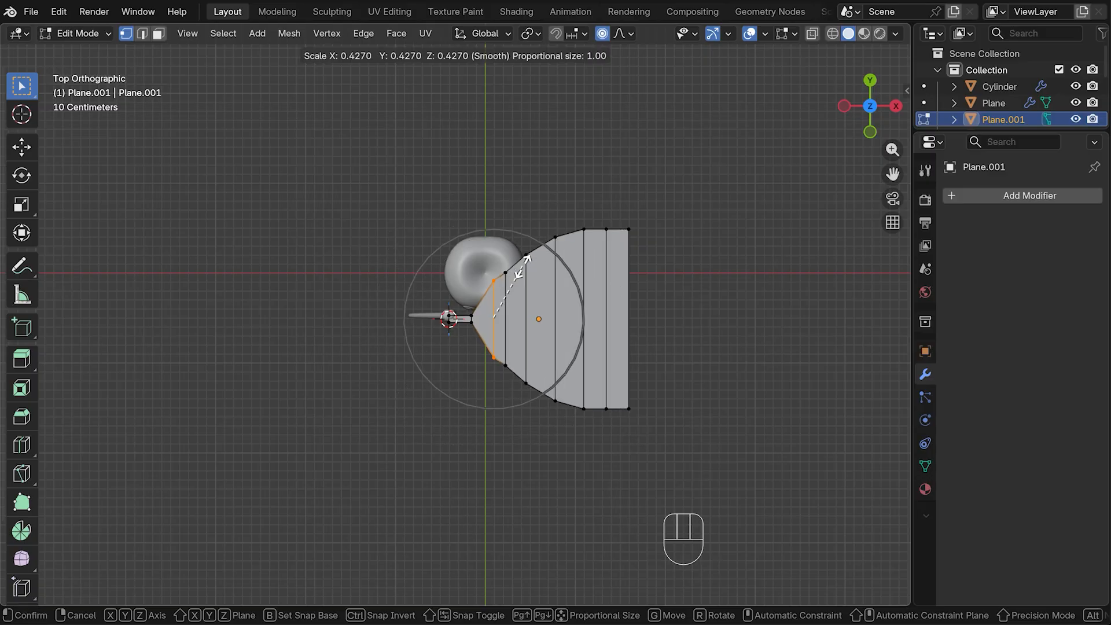
left_click(509, 294)
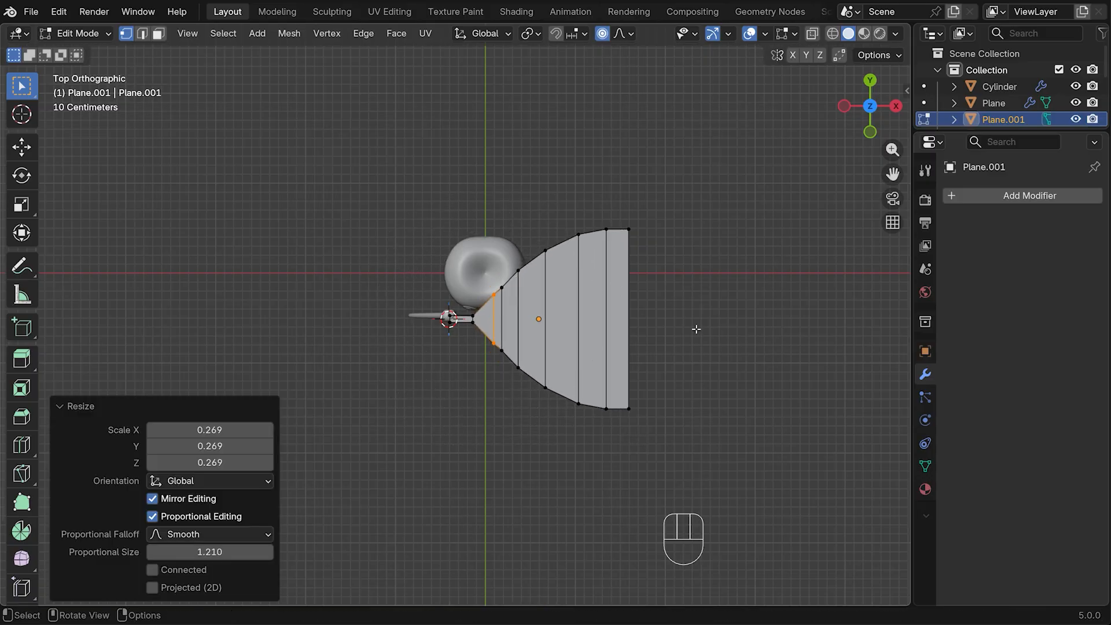
Taper the leaf's far edge into a tip by scaling it to about 0.072 with a proportional size of about 1.95.
left_click_drag(617, 213, 654, 442)
key("s")
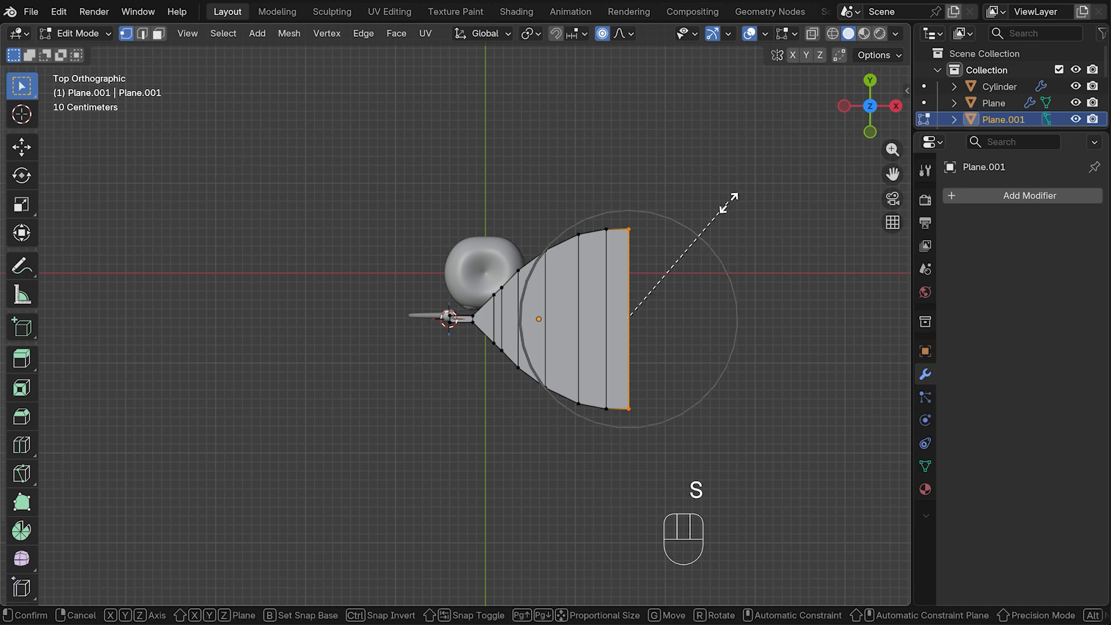
scroll(643, 308, "down", 5)
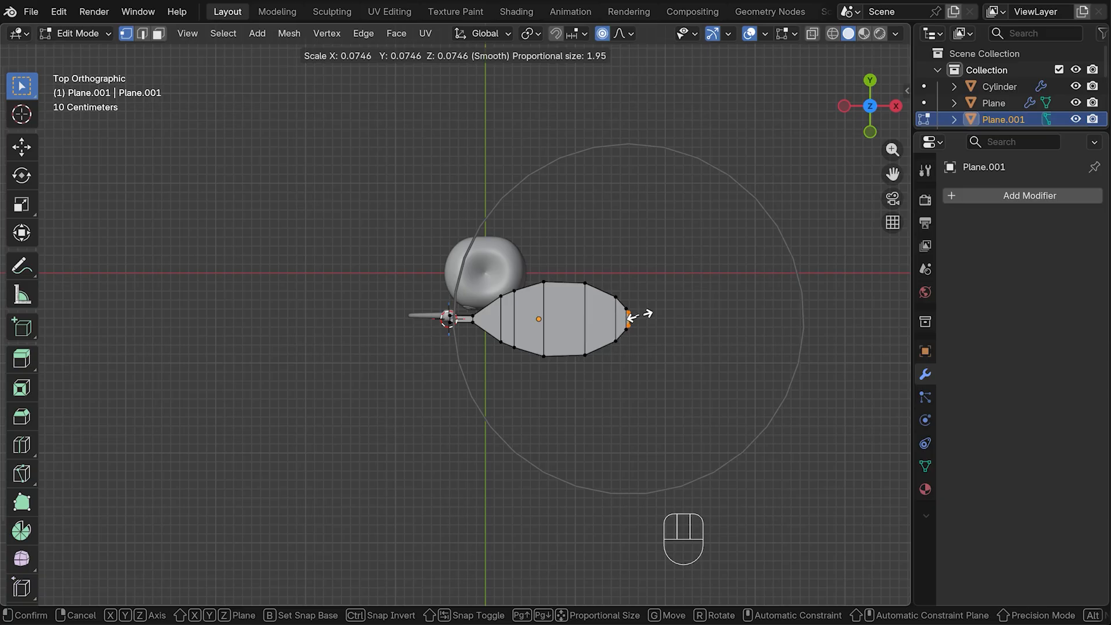
left_click(646, 315)
Add one centered loop cut lengthwise along the leaf and turn off proportional editing.
middle_click_drag(681, 328, 519, 342)
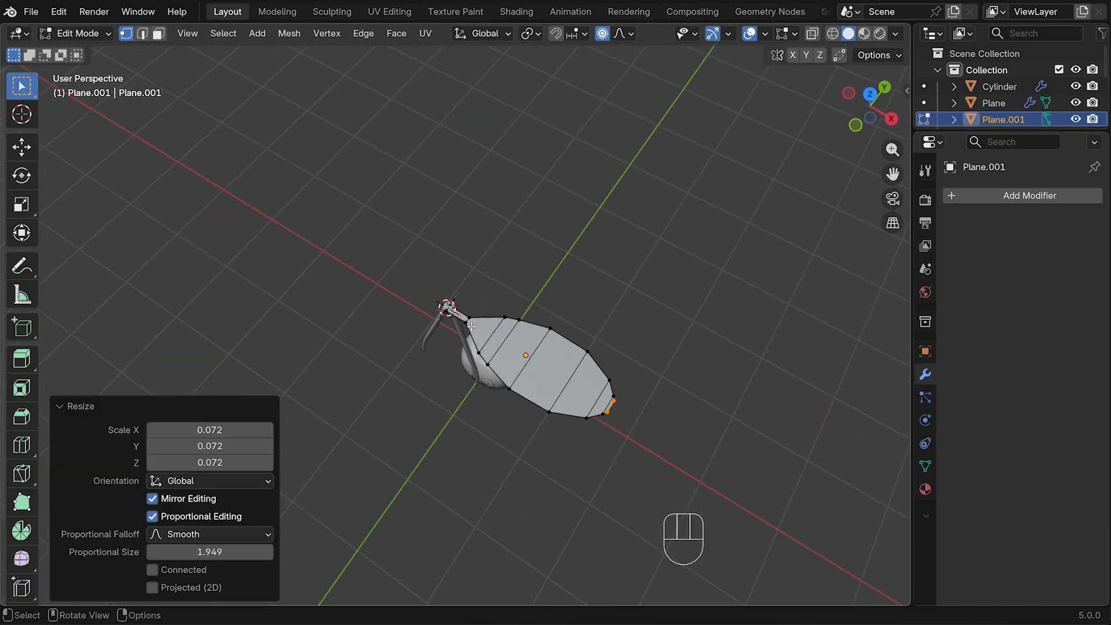
key("ctrl+r")
left_click(585, 386)
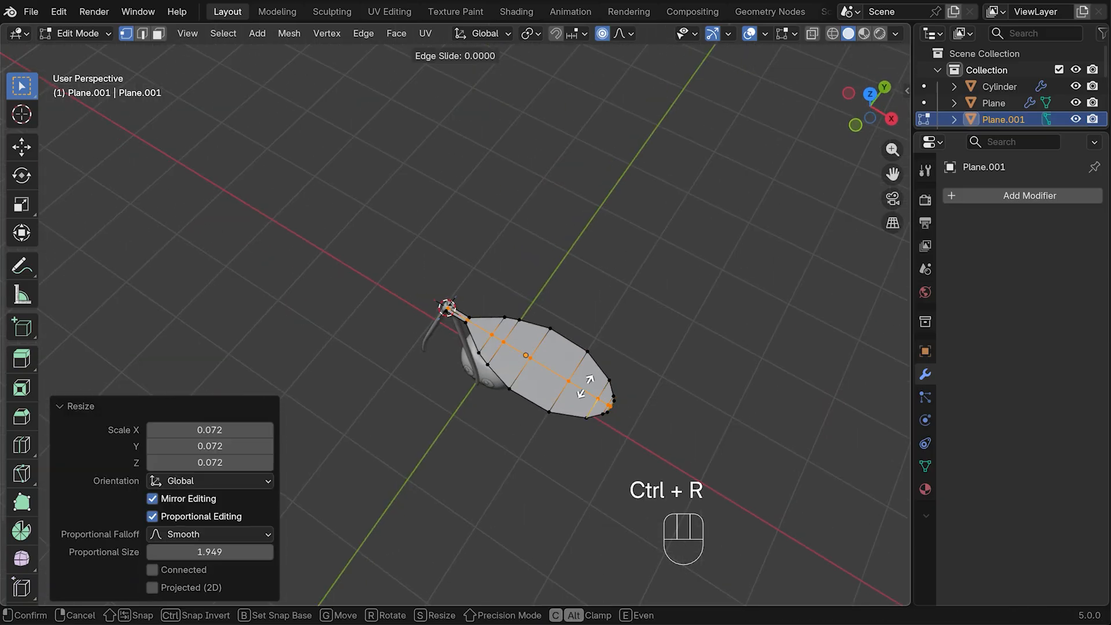
right_click(586, 386)
left_click(602, 33)
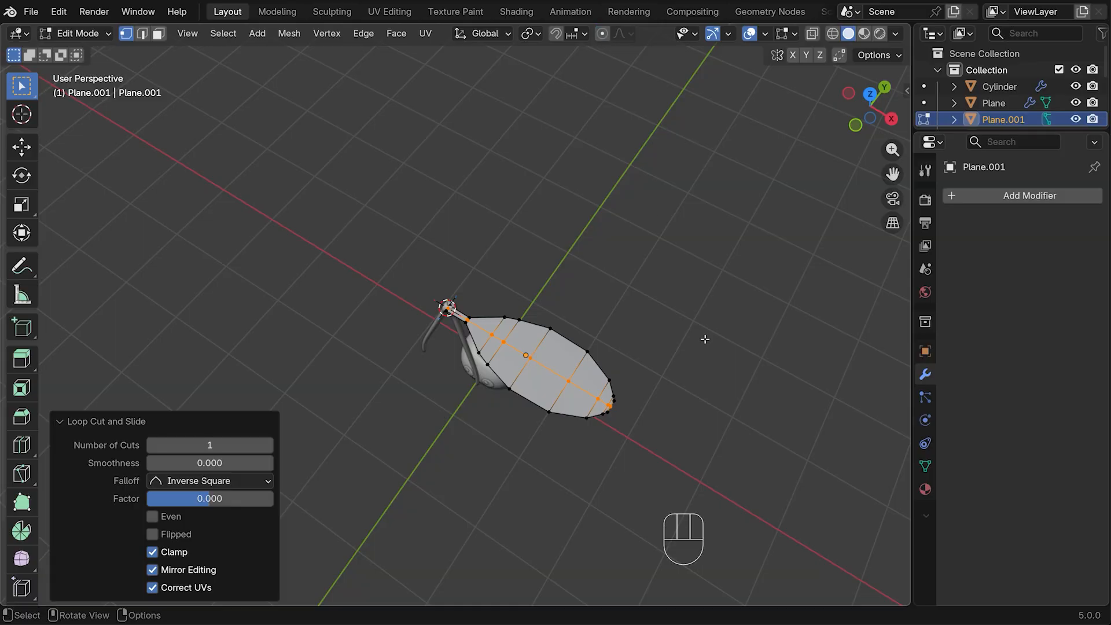
Lower the leaf's lengthwise center loop by about 0.037 m along Z.
middle_click_drag(704, 337, 755, 228)
key("g")
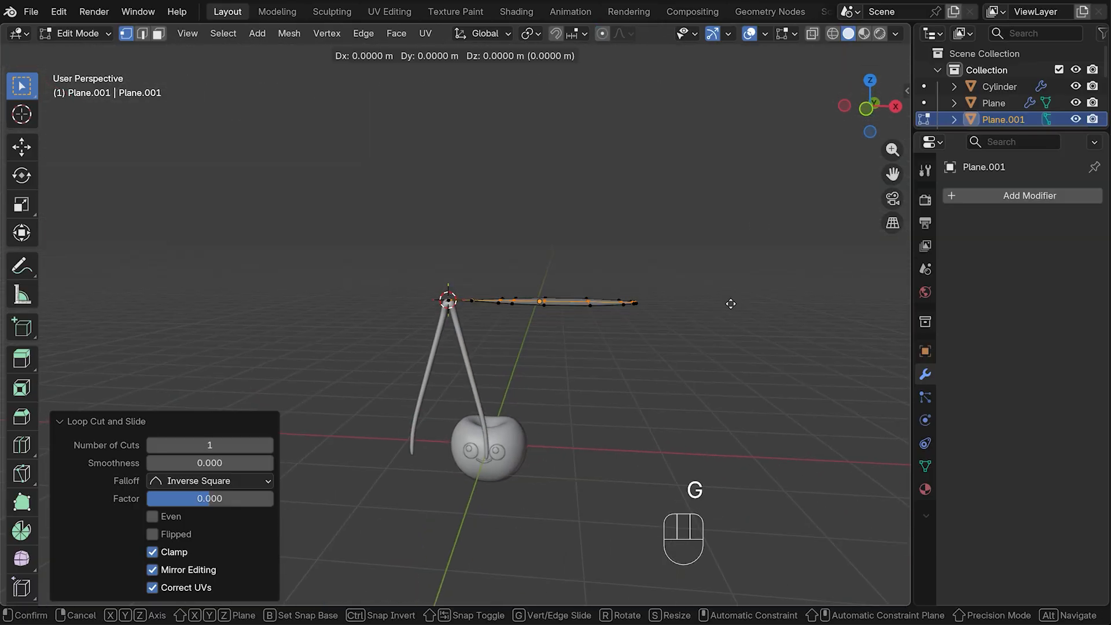
key("z")
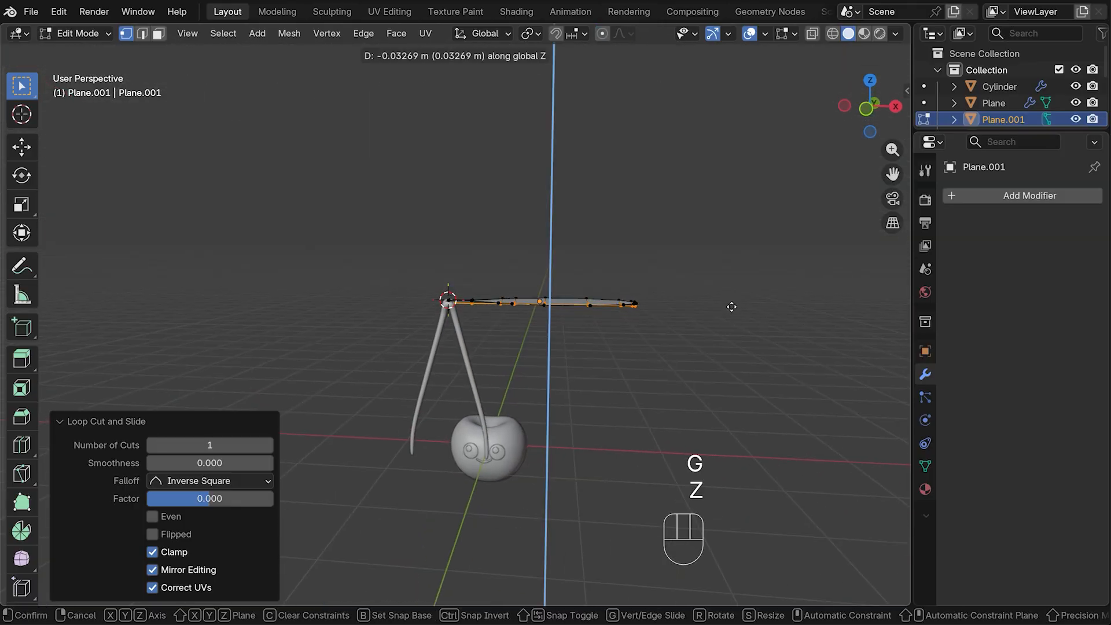
left_click(732, 307)
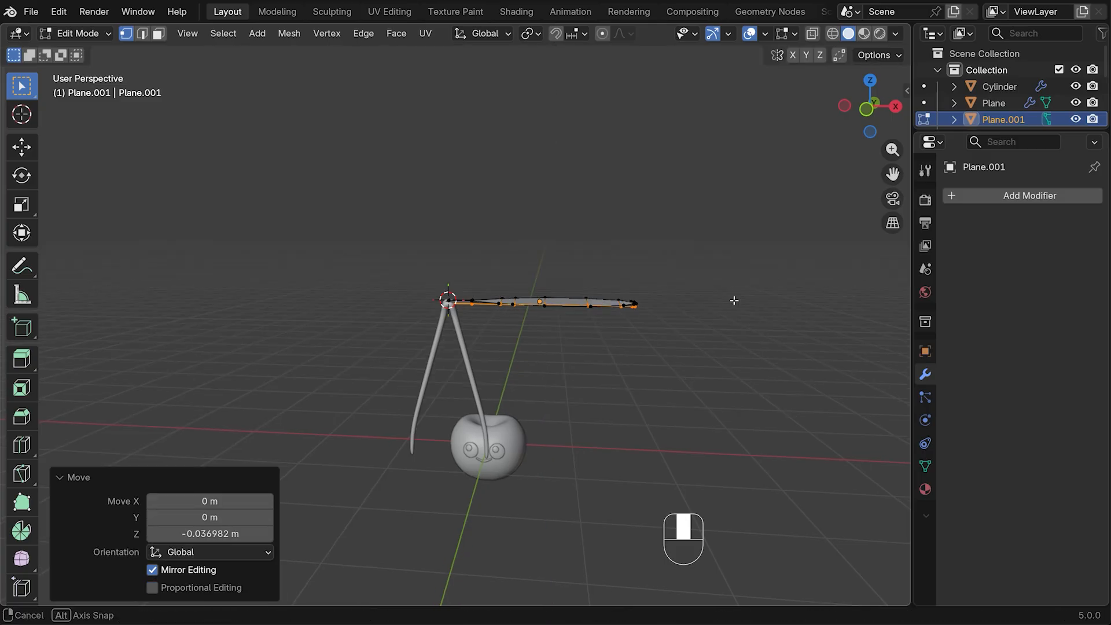
Lower one edge midway along the leaf's center line about 0.12 m along Z with proportional editing at a size of about 0.68 m.
middle_click_drag(733, 307, 647, 316)
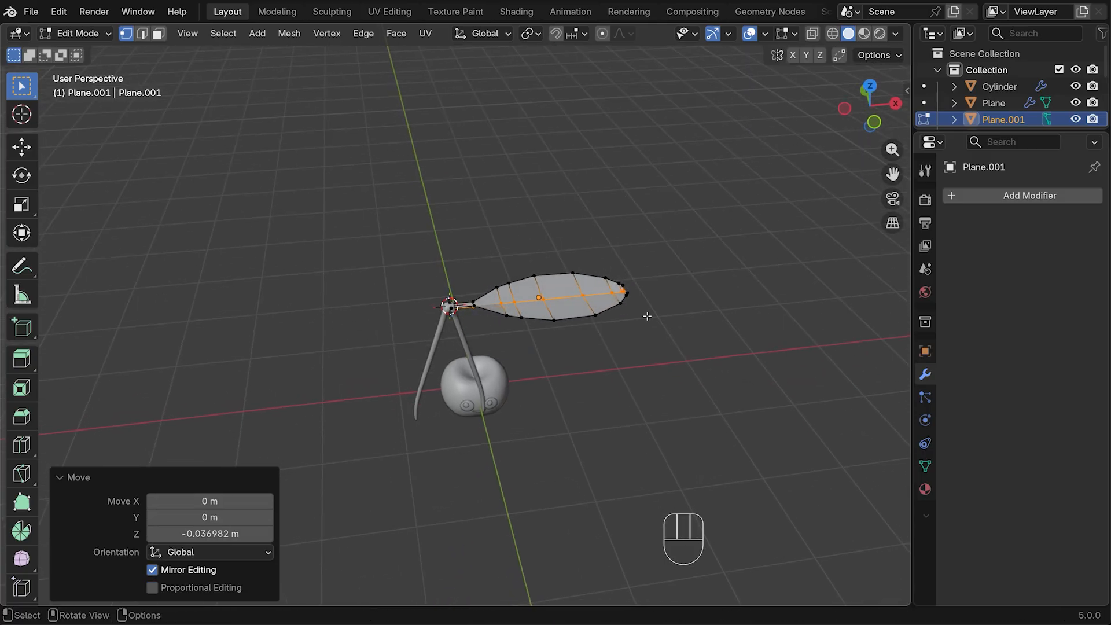
key("2")
left_click(561, 293)
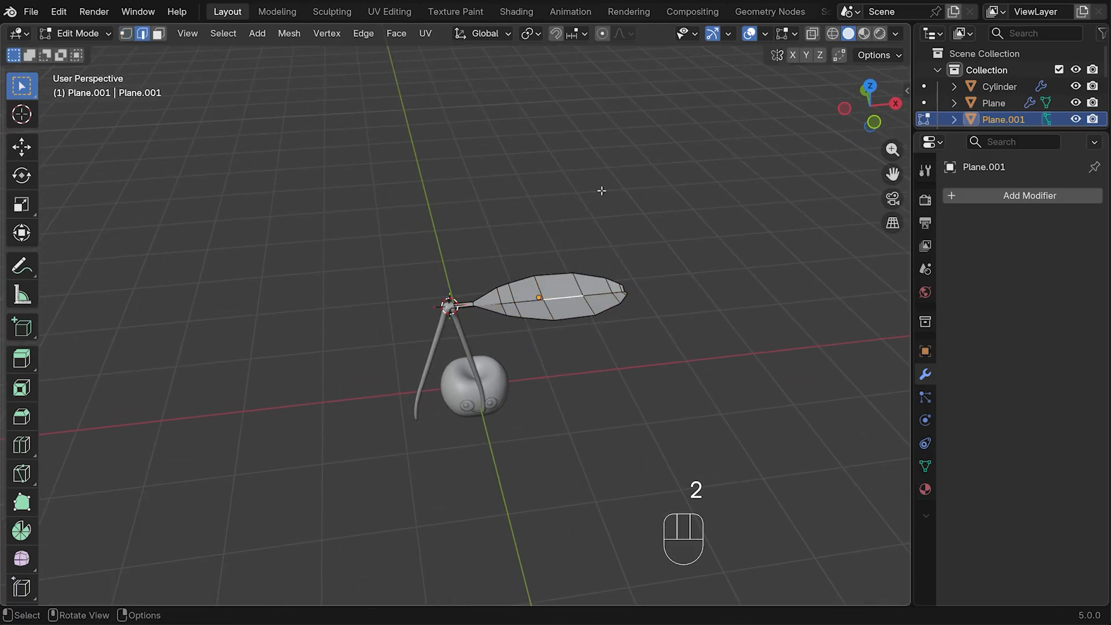
left_click(601, 33)
middle_click_drag(690, 345, 662, 248)
key("g")
key("z")
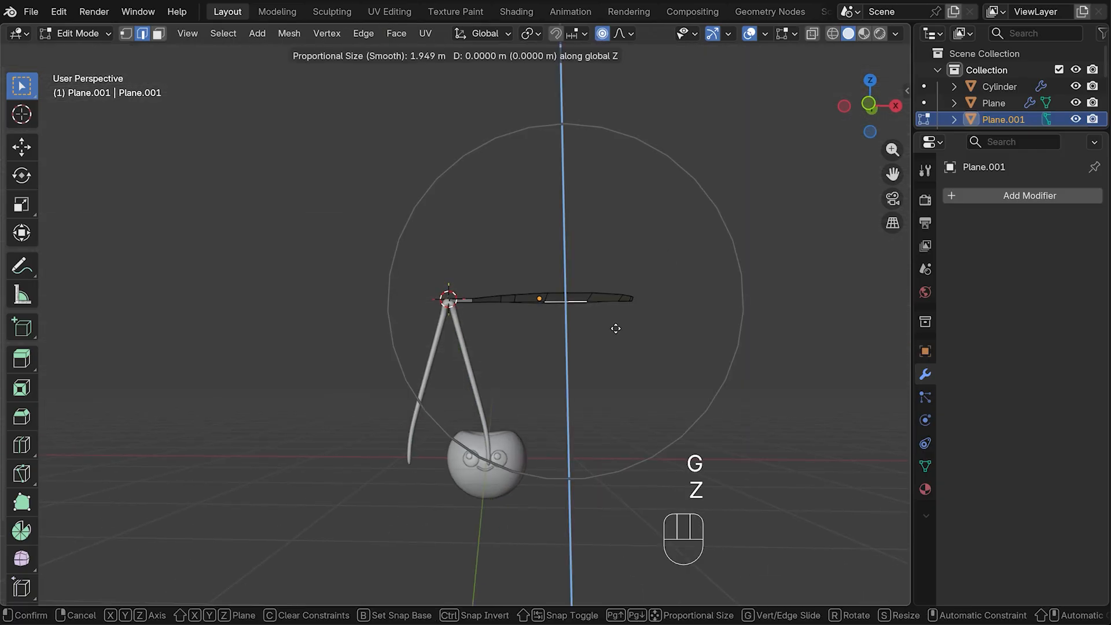
scroll(615, 328, "up", 4)
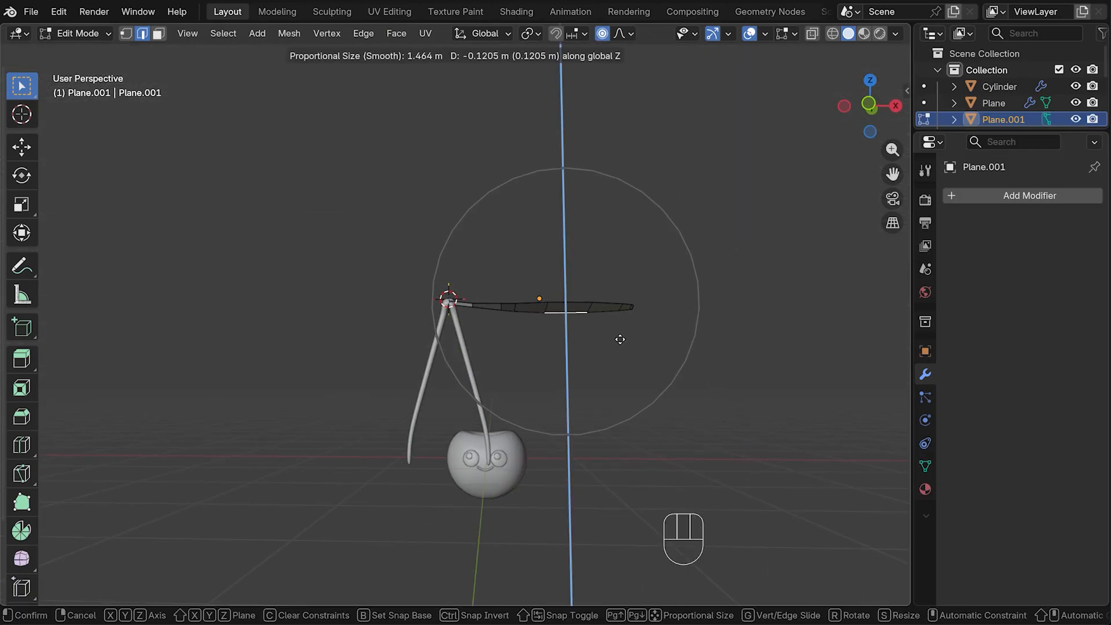
scroll(619, 338, "up", 5)
scroll(619, 339, "up", 2)
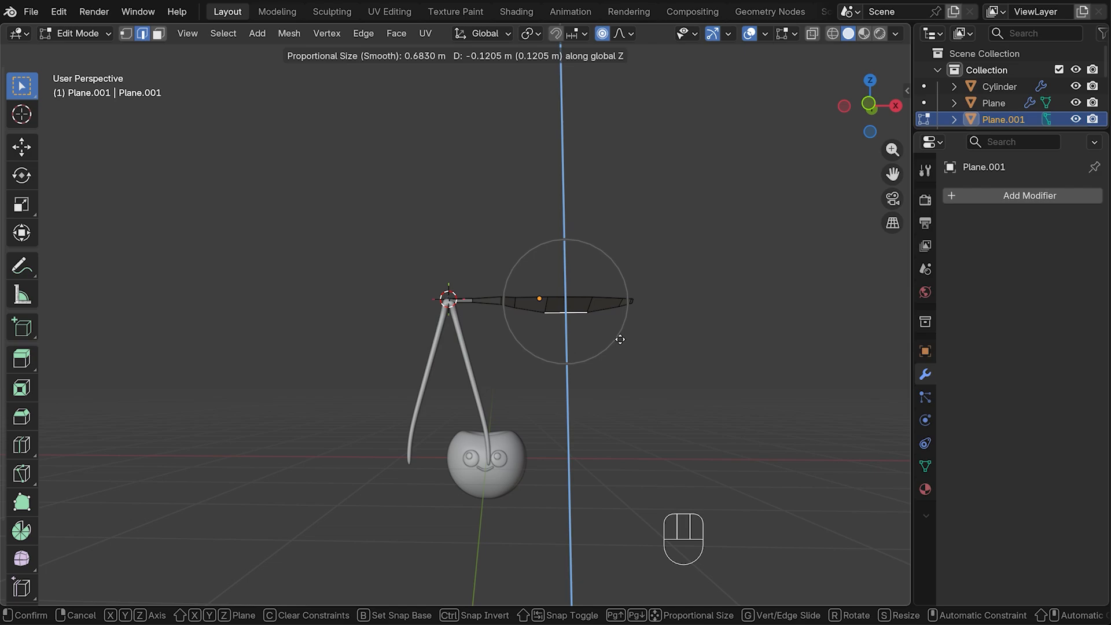
left_click(619, 339)
Return to Object Mode and set the leaf's origin to the 3D cursor at the stem's top.
middle_click_drag(642, 273, 664, 305)
key("Tab")
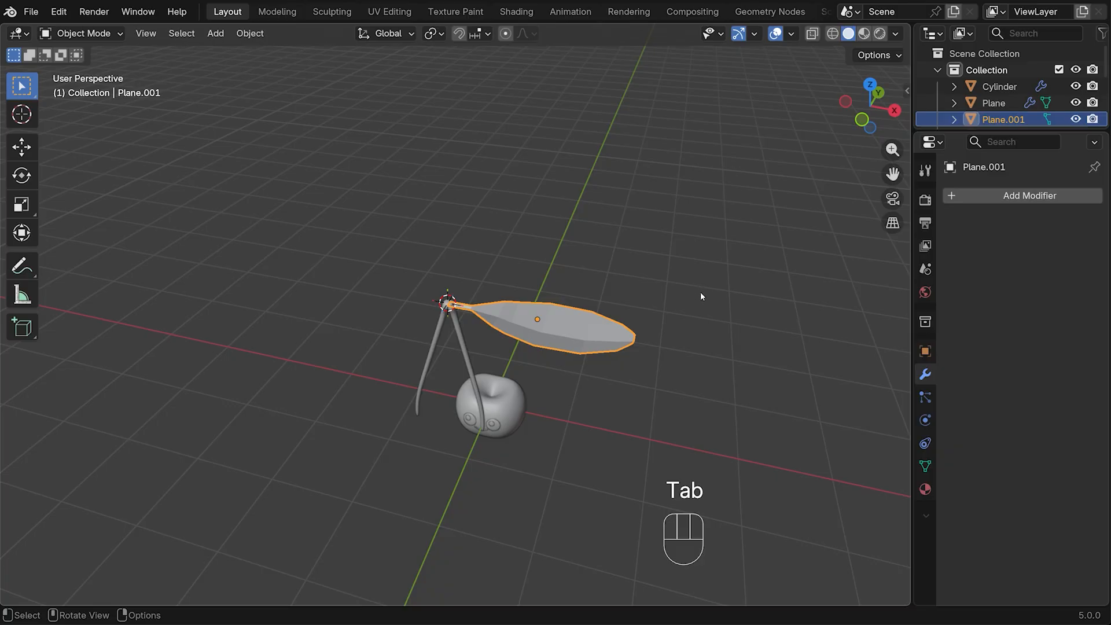
right_click(567, 328)
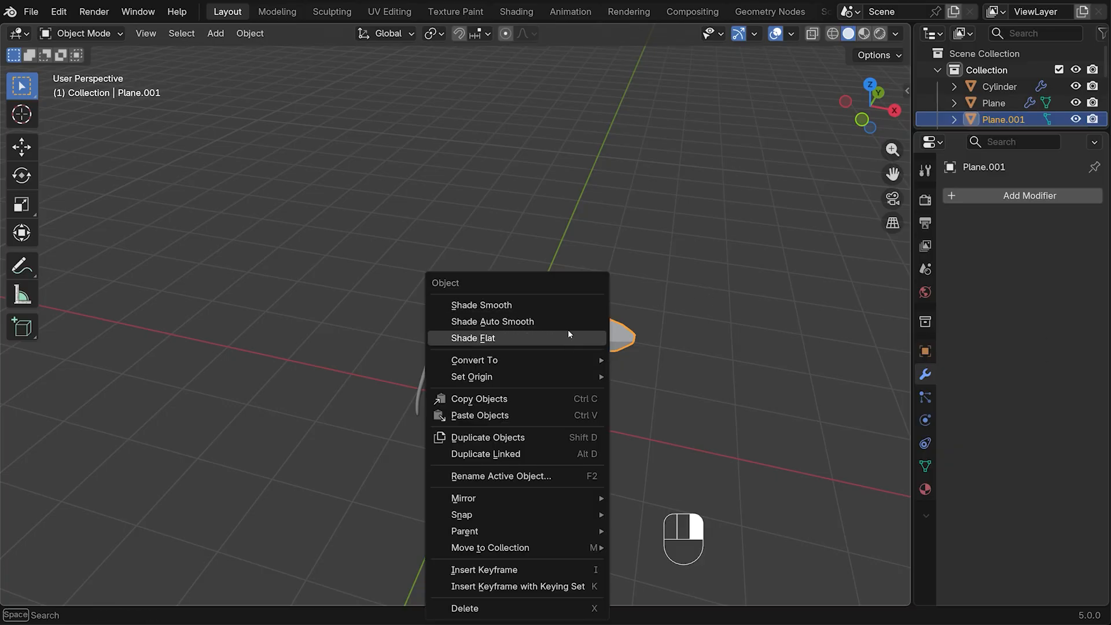
mouse_move(563, 380)
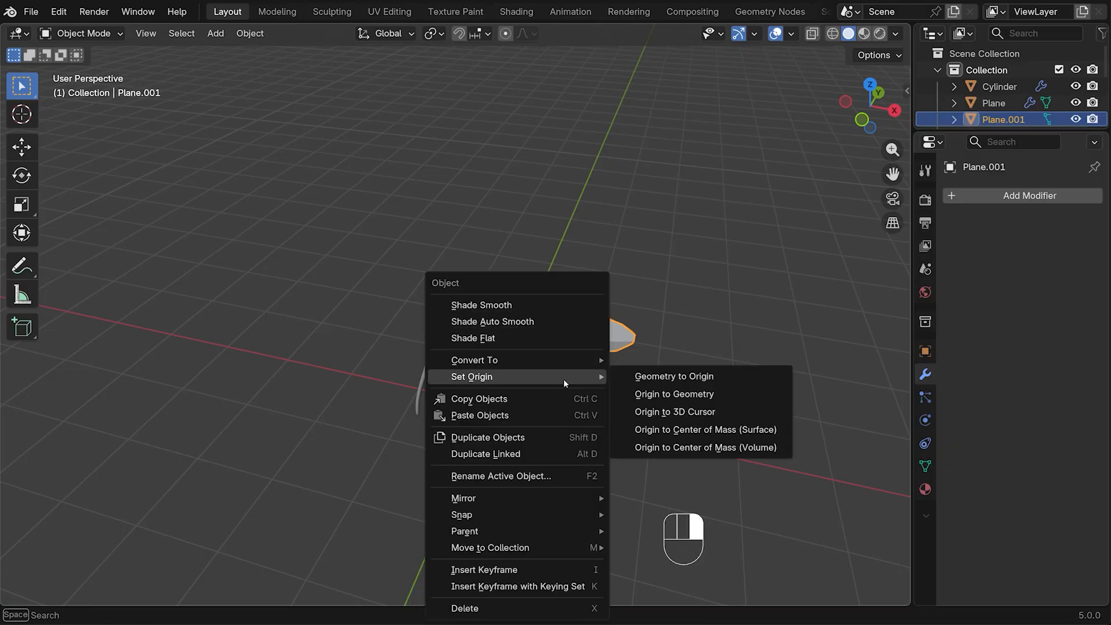
left_click(652, 412)
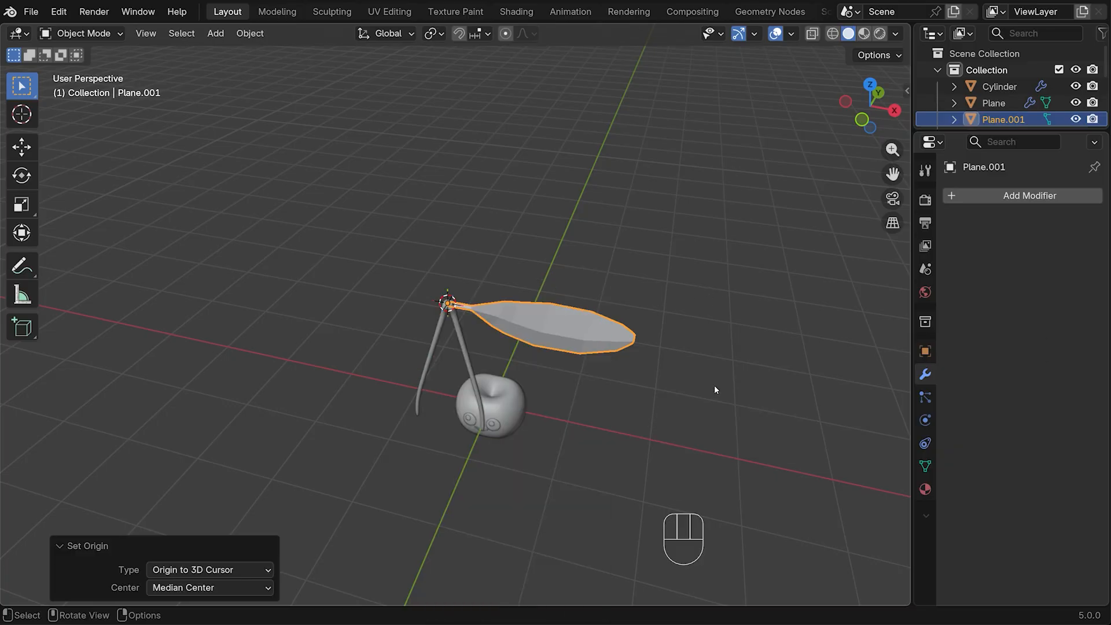
Add a Solidify modifier to the leaf and a Subdivision Surface modifier with 3 viewport and 3 render levels.
left_click(1005, 195)
left_click(792, 444)
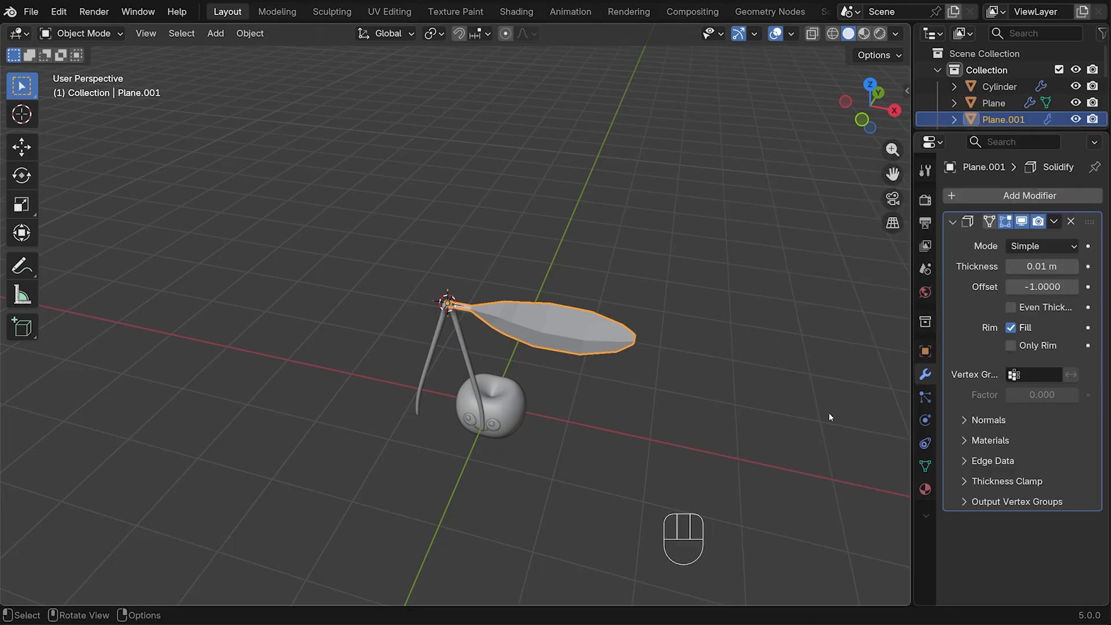
middle_click_drag(779, 341, 695, 276)
scroll(695, 276, "up", 4)
middle_click_drag(842, 247, 801, 314)
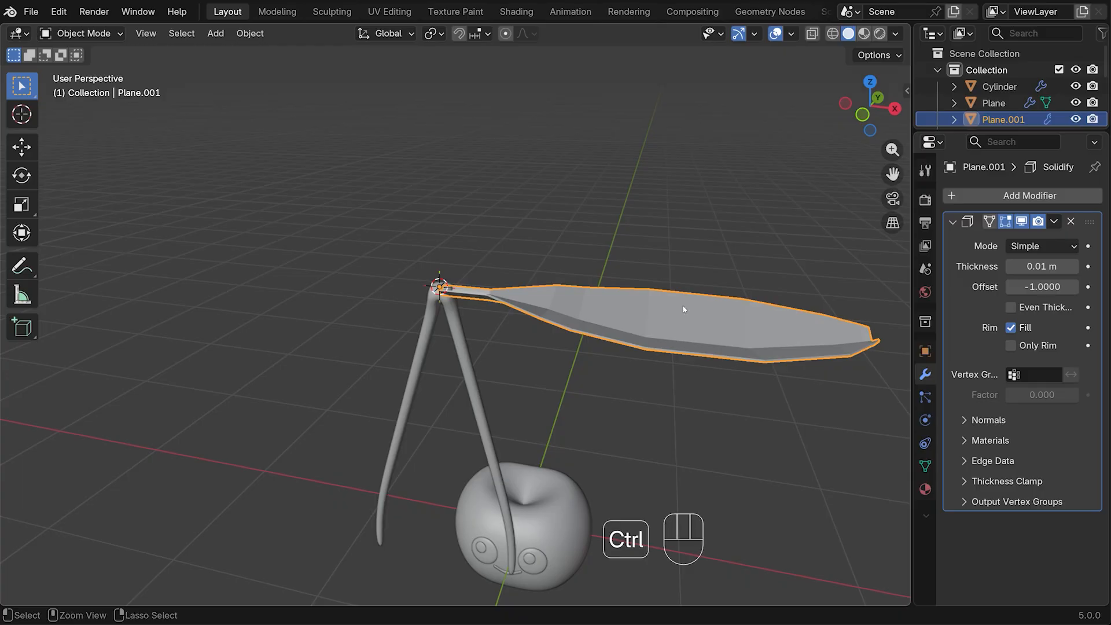
key("ctrl+3")
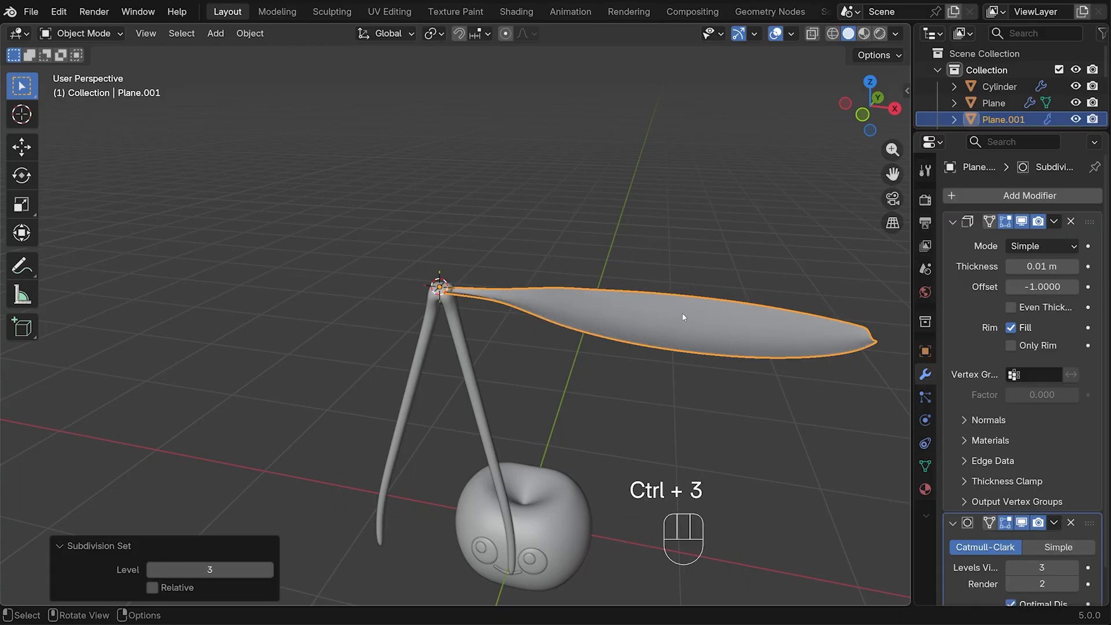
left_click(1075, 585)
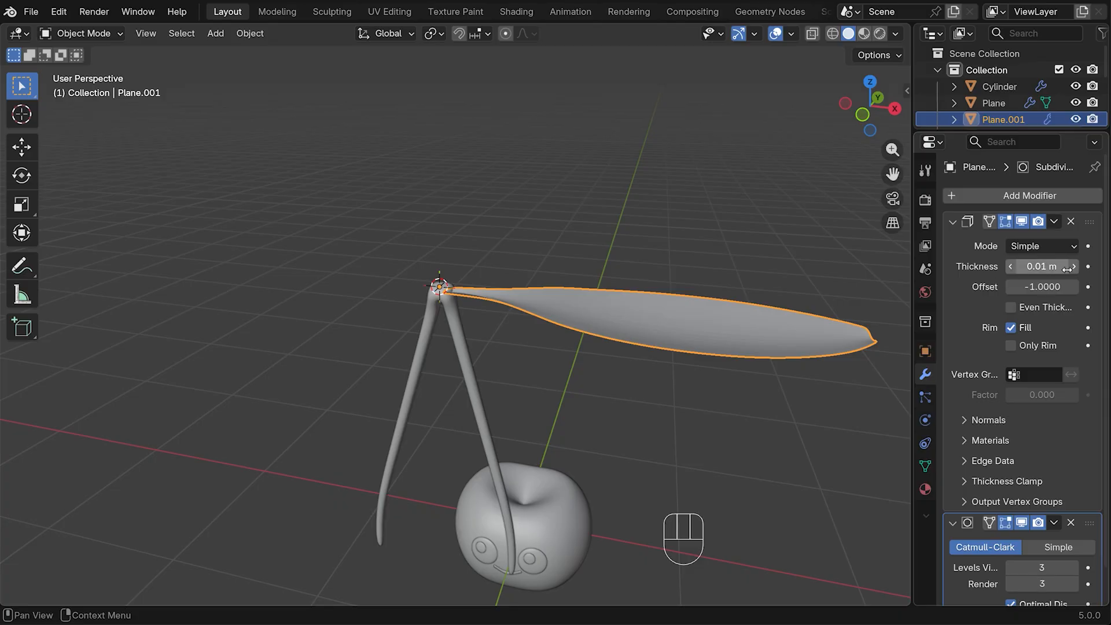
Set the leaf's Solidify thickness to 0.02 m and shade the leaf smooth.
mouse_move(1041, 266)
left_mouse_down()
mouse_move(1059, 266)
mouse_move(1047, 266)
left_mouse_up()
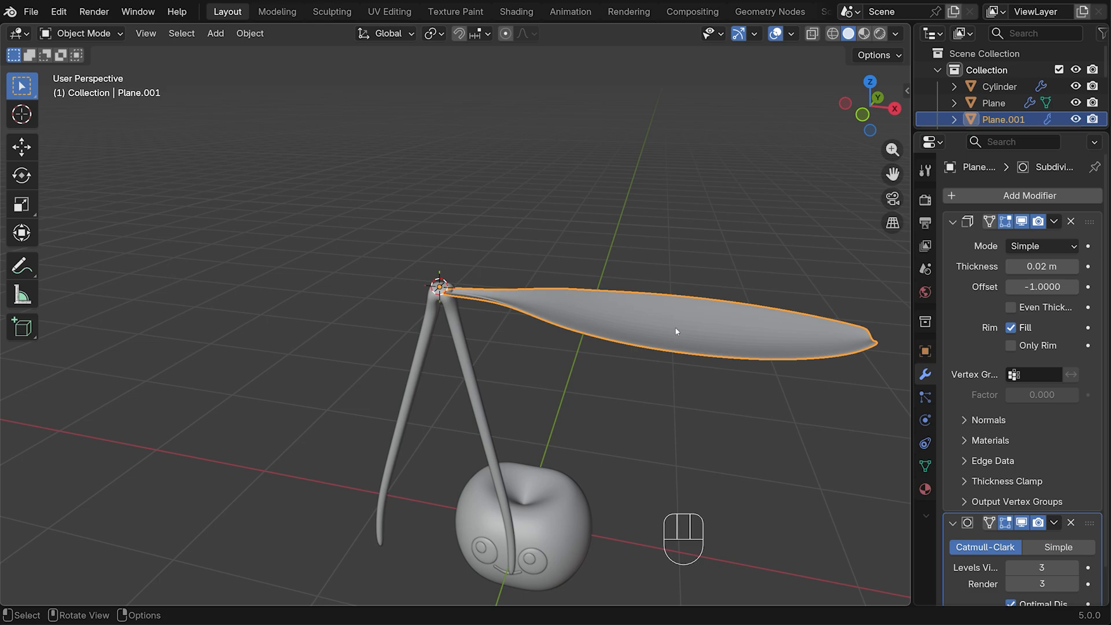
right_click(652, 271)
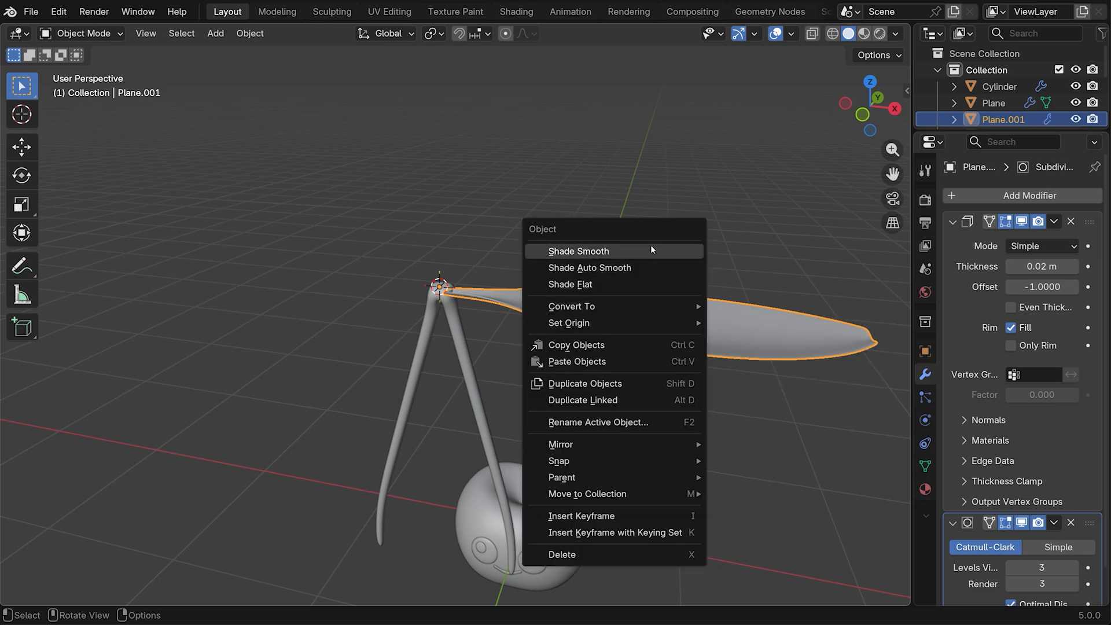
left_click(651, 250)
Scale the whole leaf down uniformly from its stem origin to roughly two thirds of its size, working in top view.
key("KP_7")
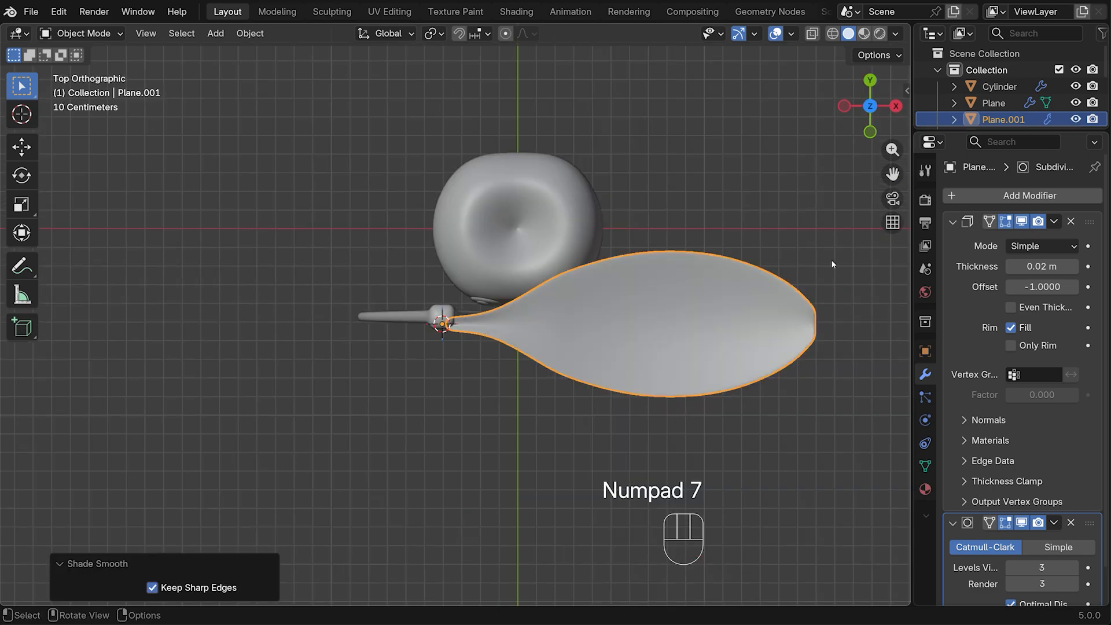
key("s")
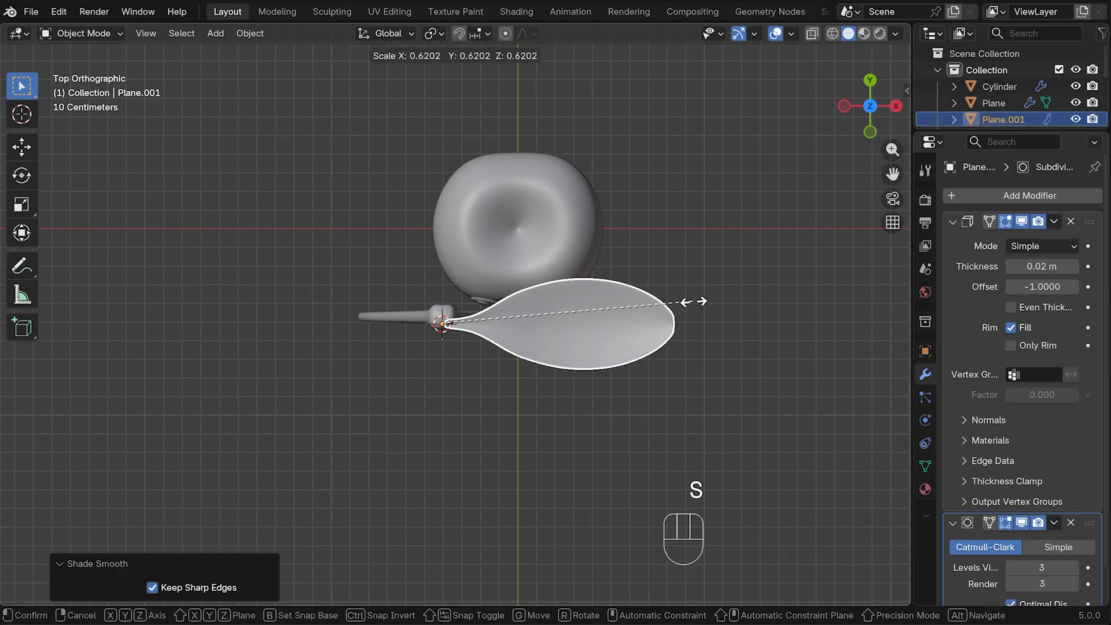
left_click(710, 304)
Turn off proportional editing and move the center vertex at the leaf's tip slightly outward along X to form a point.
key("Tab")
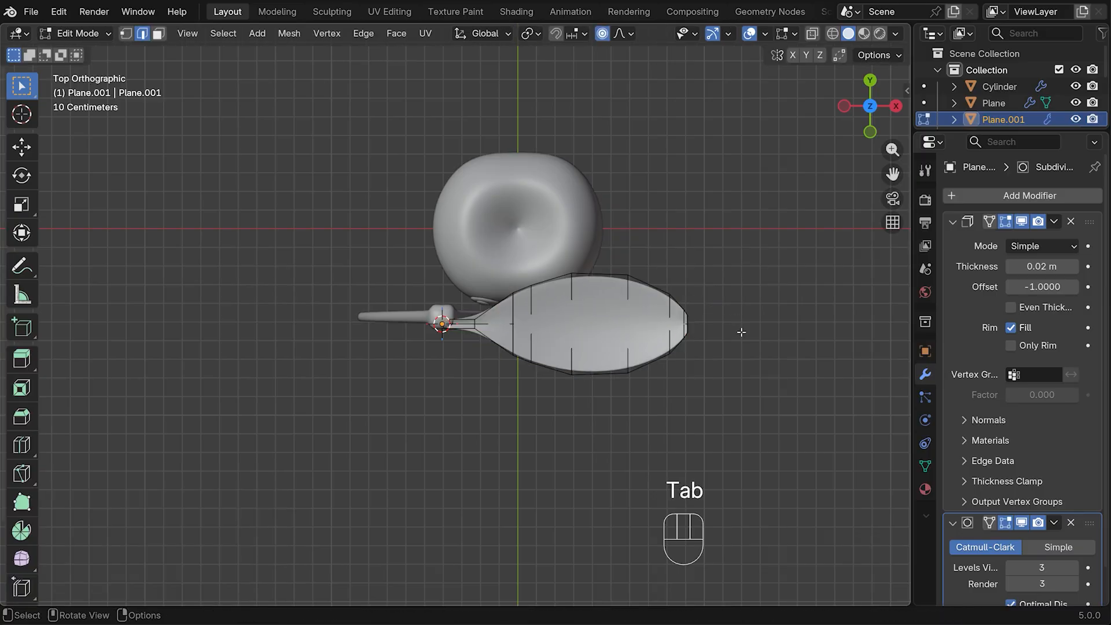
key("1")
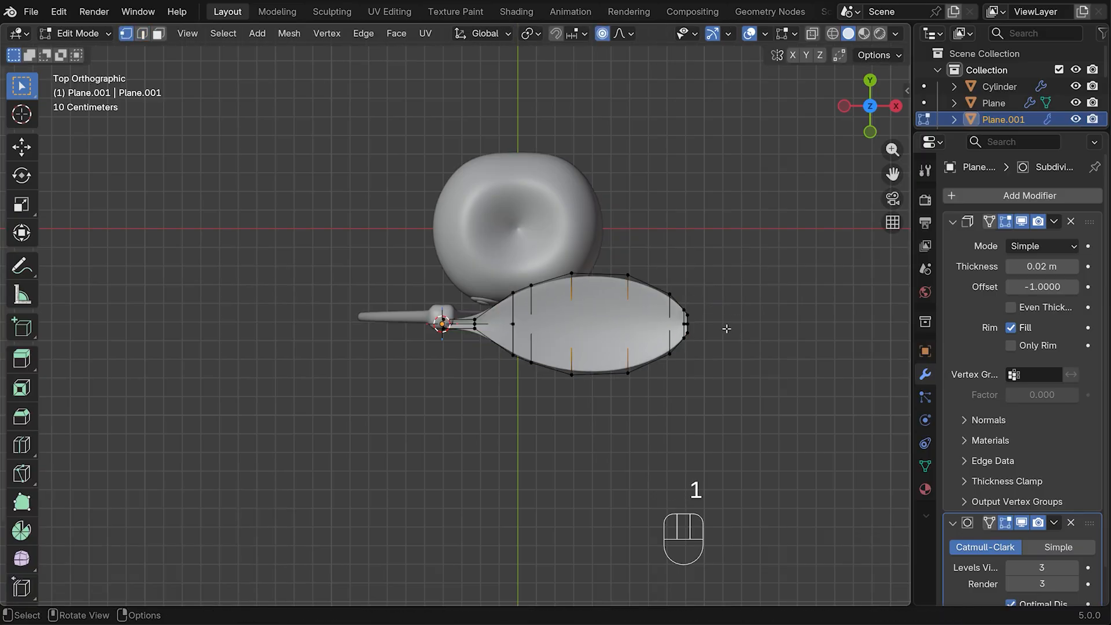
left_click(687, 324)
key("o")
key("g")
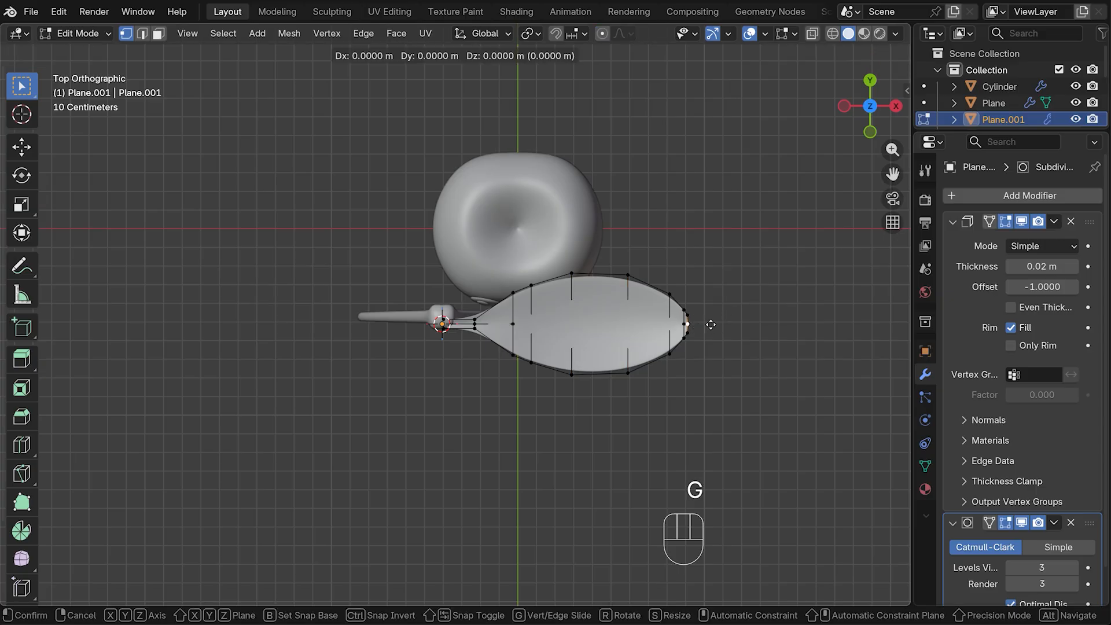
key("x")
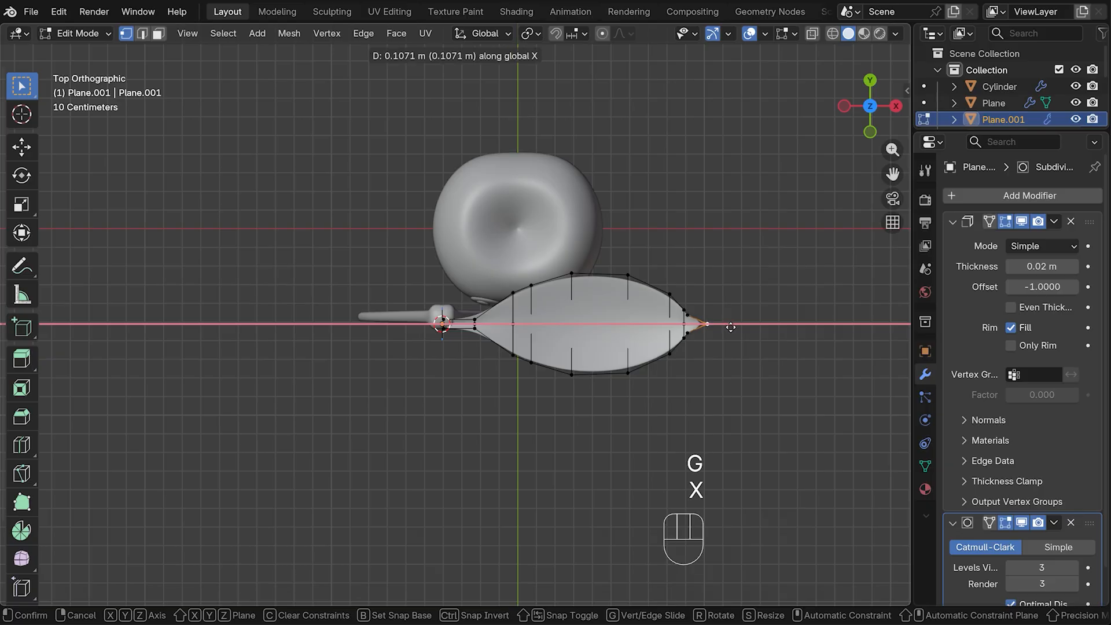
left_click(721, 326)
key("Tab")
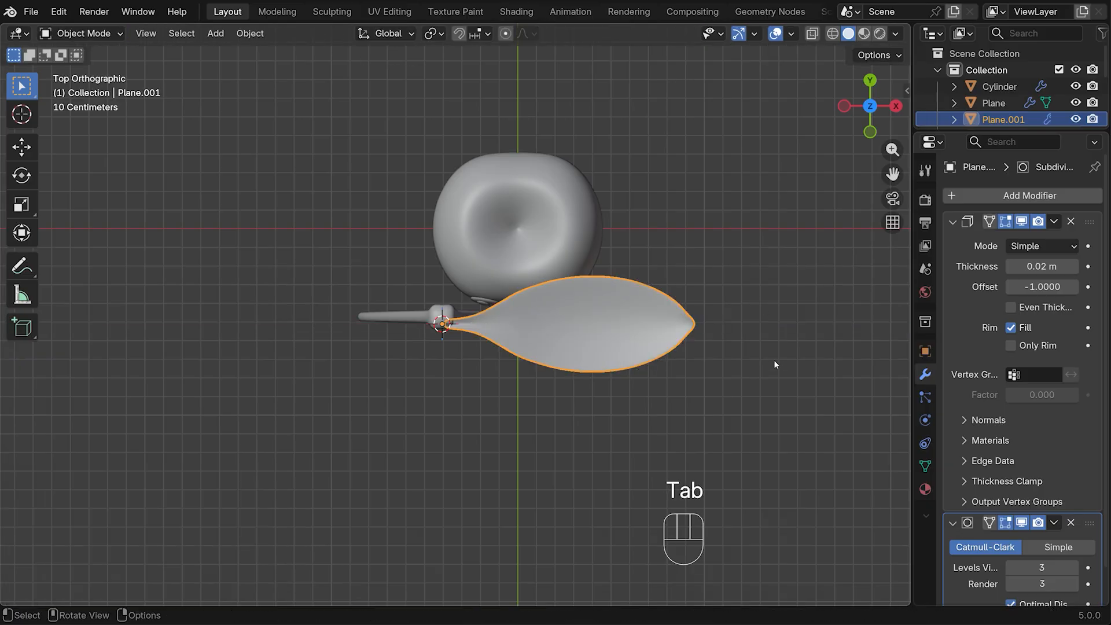
Add two lengthwise loop cuts to the leaf on either side of its midrib, slid by about 0.774 and -0.817.
middle_click_drag(772, 359, 691, 249)
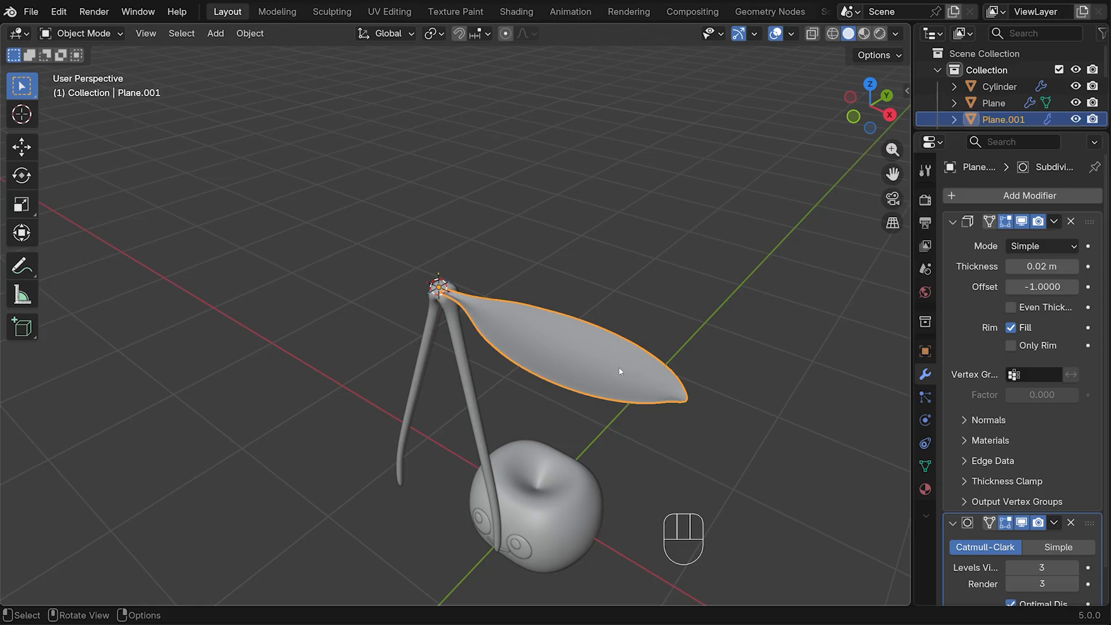
key("Tab")
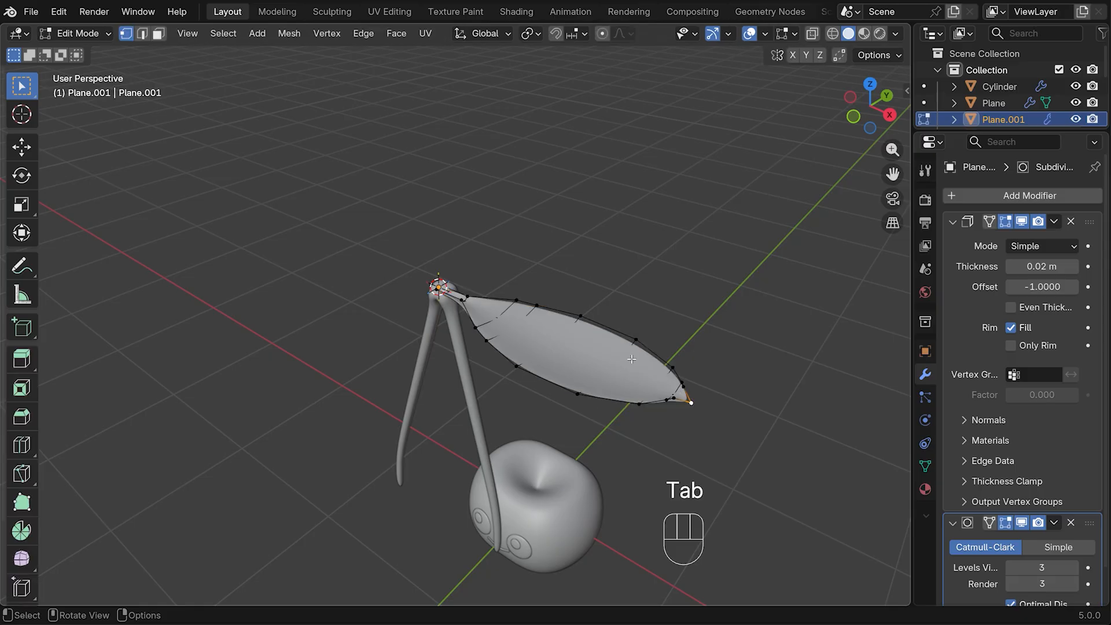
key("ctrl+r")
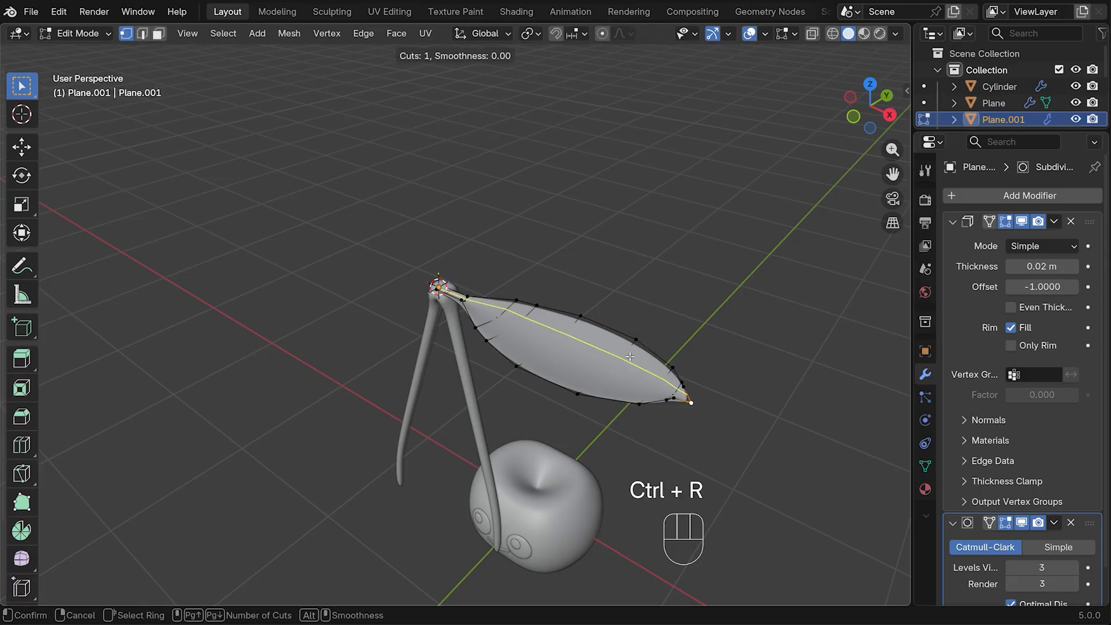
left_click(630, 356)
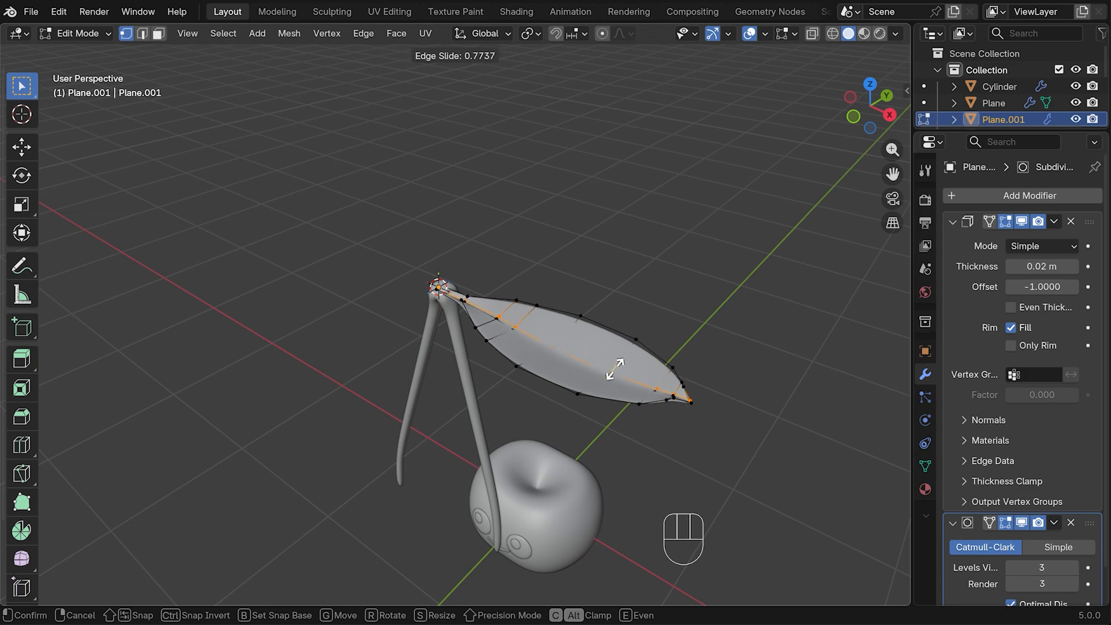
left_click(615, 368)
key("ctrl+r")
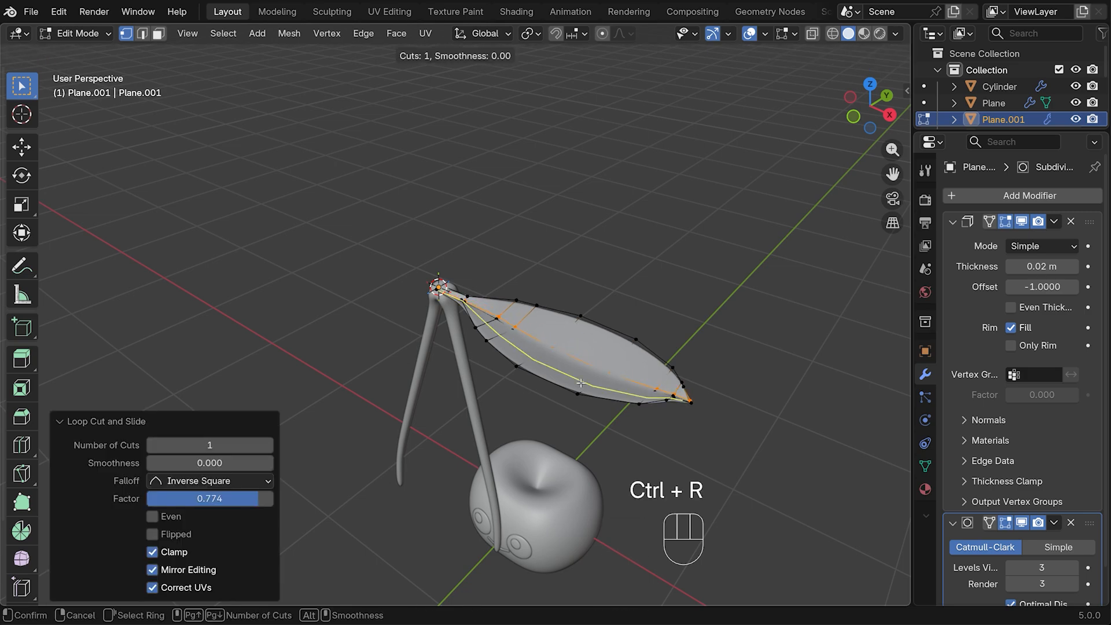
left_click(587, 377)
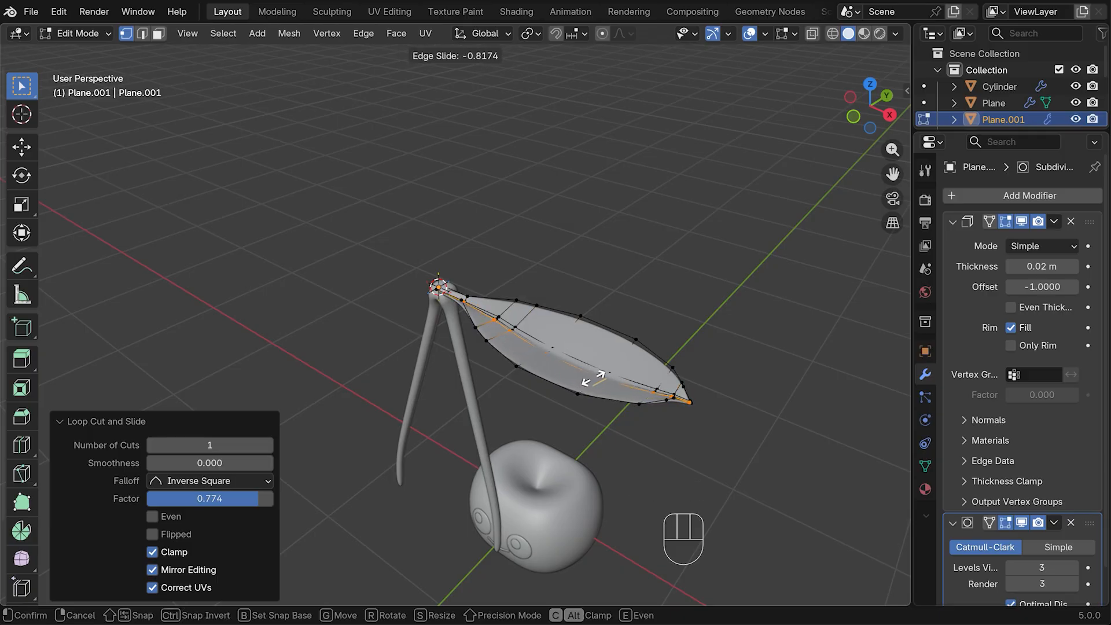
left_click(593, 379)
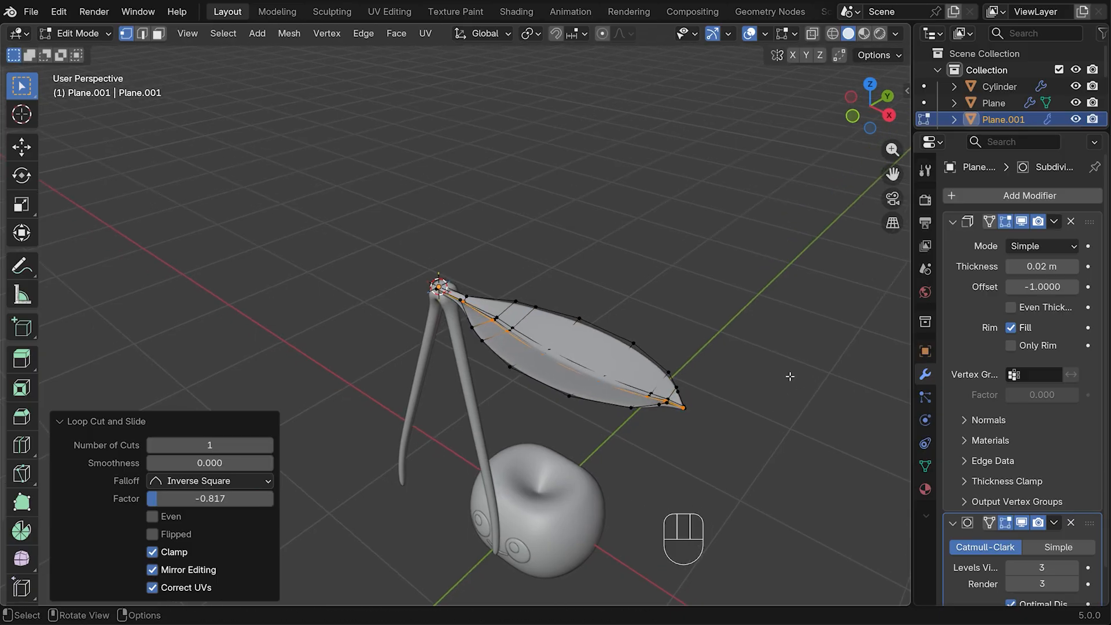
key("Tab")
Rotate the whole leaf by about 41.7° in the right orthographic view to tilt its face forward.
middle_click_drag(762, 363, 663, 325)
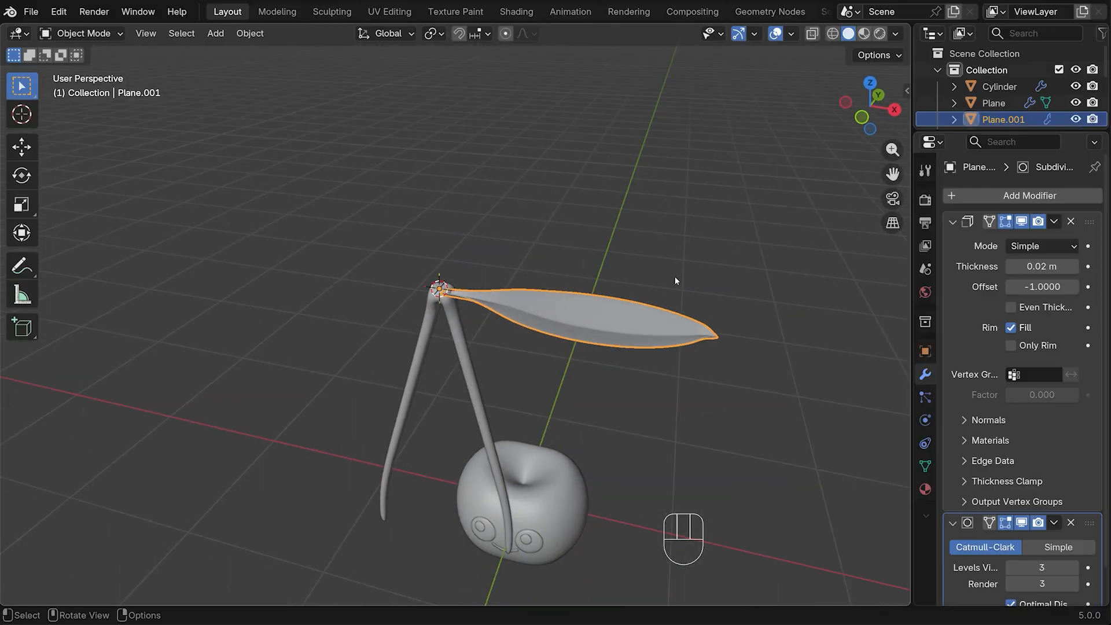
key("KP_3")
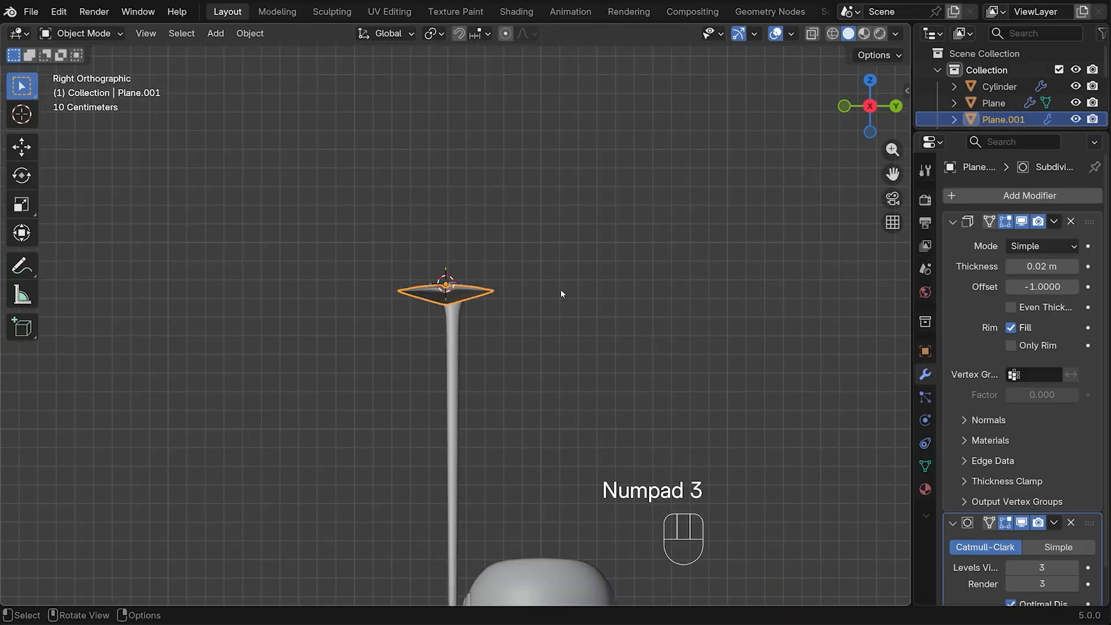
key("r")
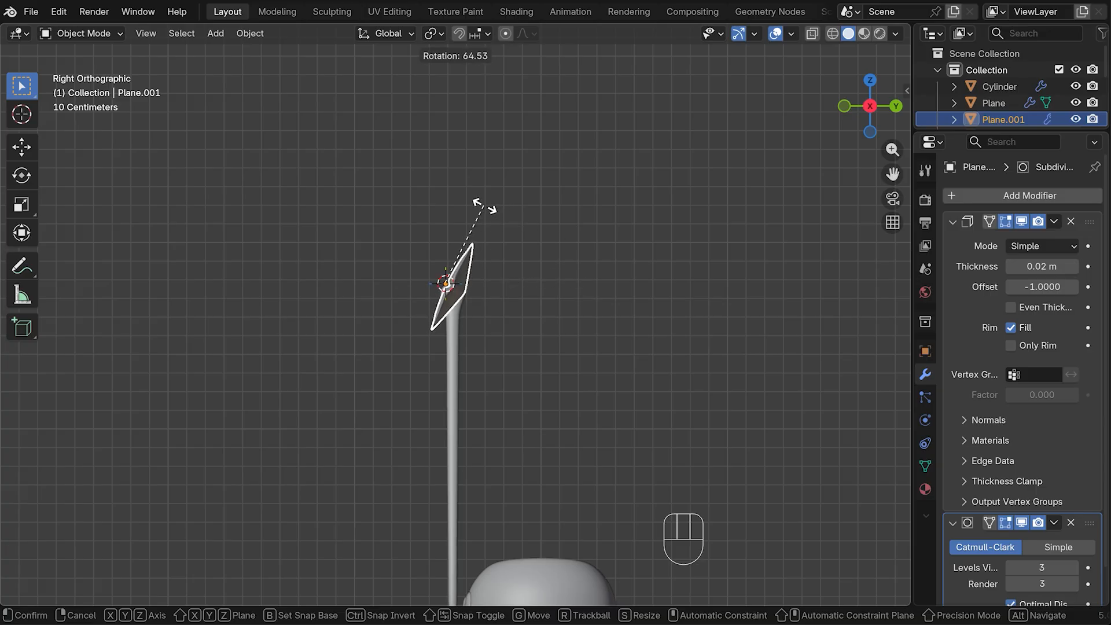
left_click(521, 220)
Rotate the leaf by about -34° in the front view and raise it about 0.02 m along Z at the stem joint.
middle_click_drag(526, 230, 645, 249)
key("KP_1")
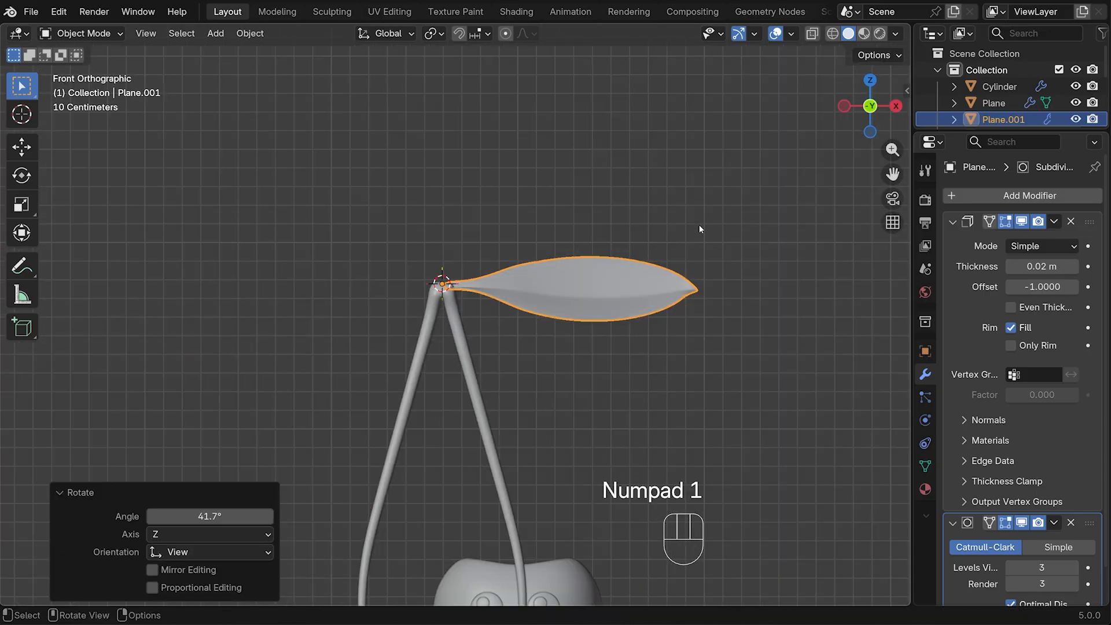
key("r")
left_click(598, 390)
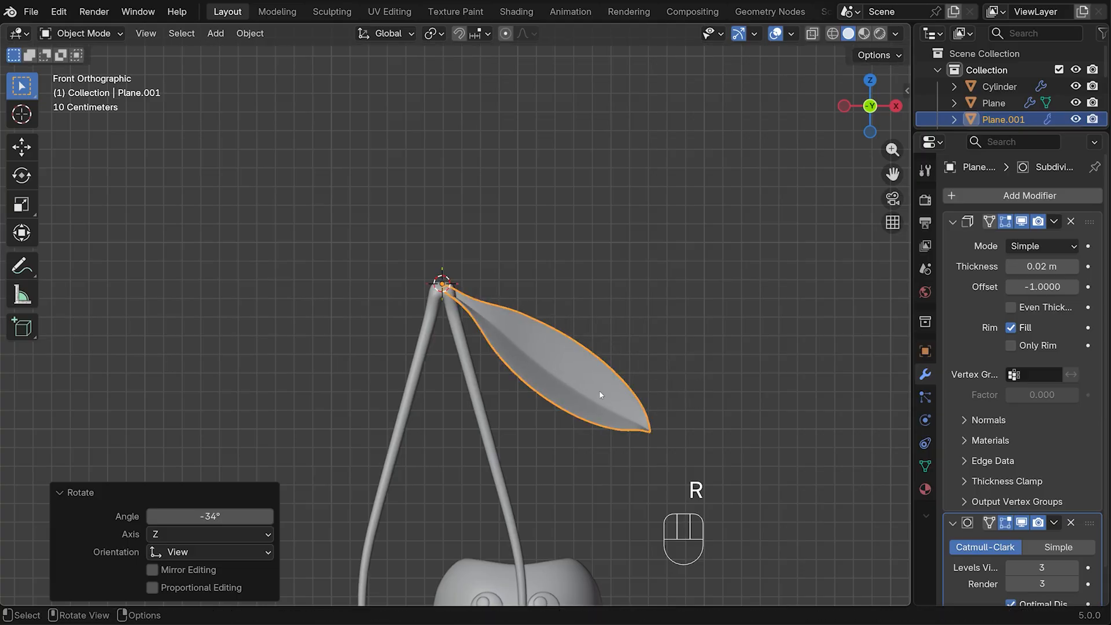
key("g")
key("z")
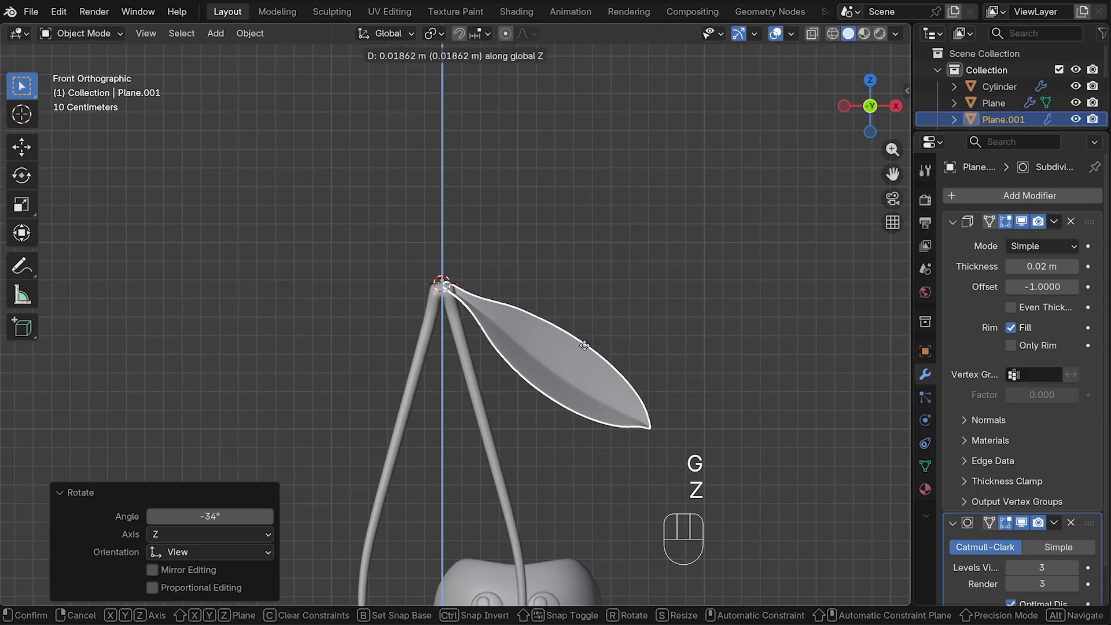
left_click(586, 348)
left_click(613, 263)
Move the cherry and its face parts, without the stems, about 0.036 m along X and -0.109 m along Z.
middle_click_drag(613, 259, 629, 320)
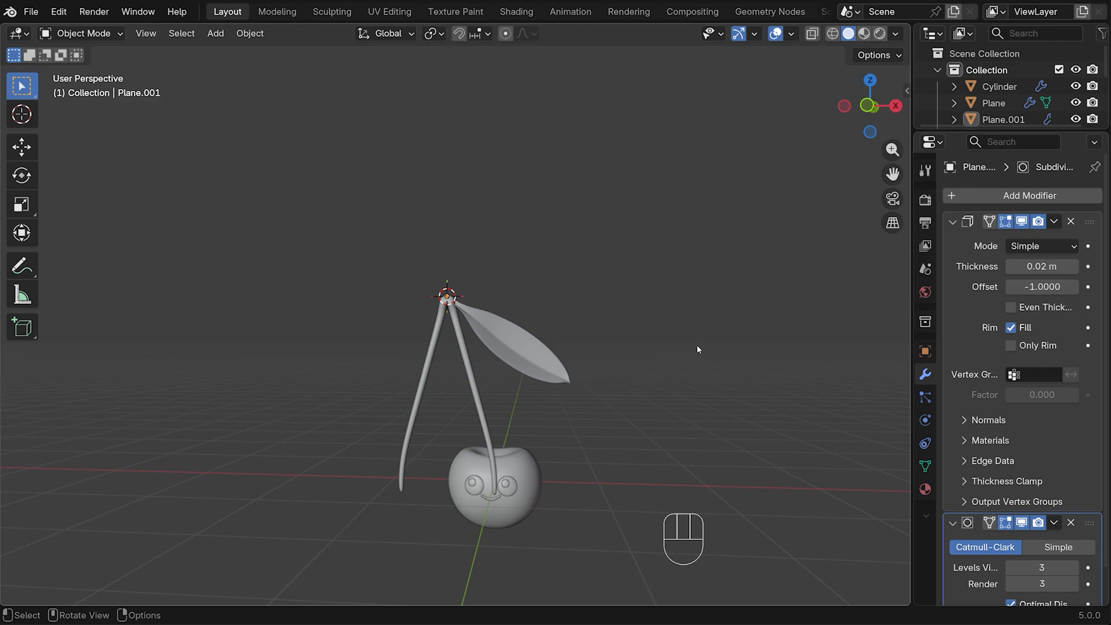
key("KP_1")
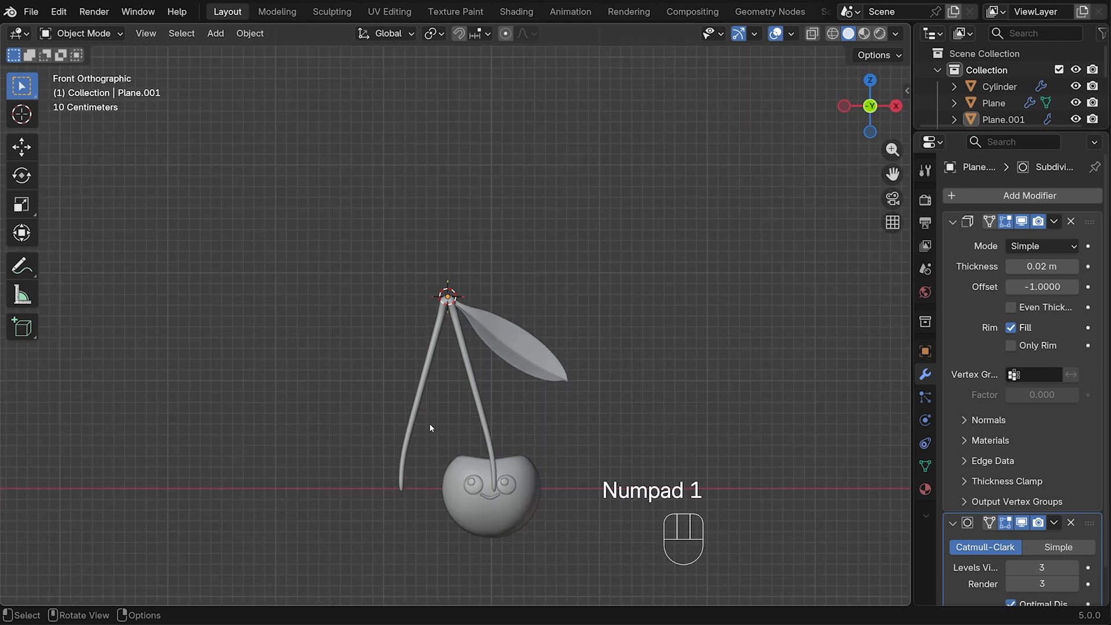
left_click_drag(429, 448, 604, 542)
left_click(490, 459, "shift")
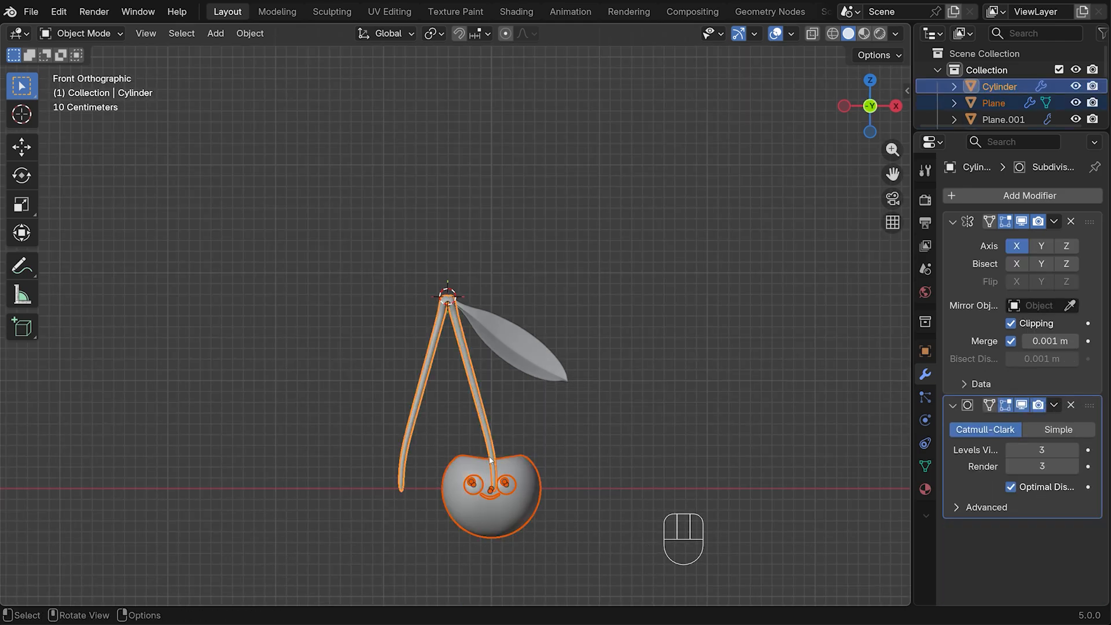
left_click(490, 460, "shift")
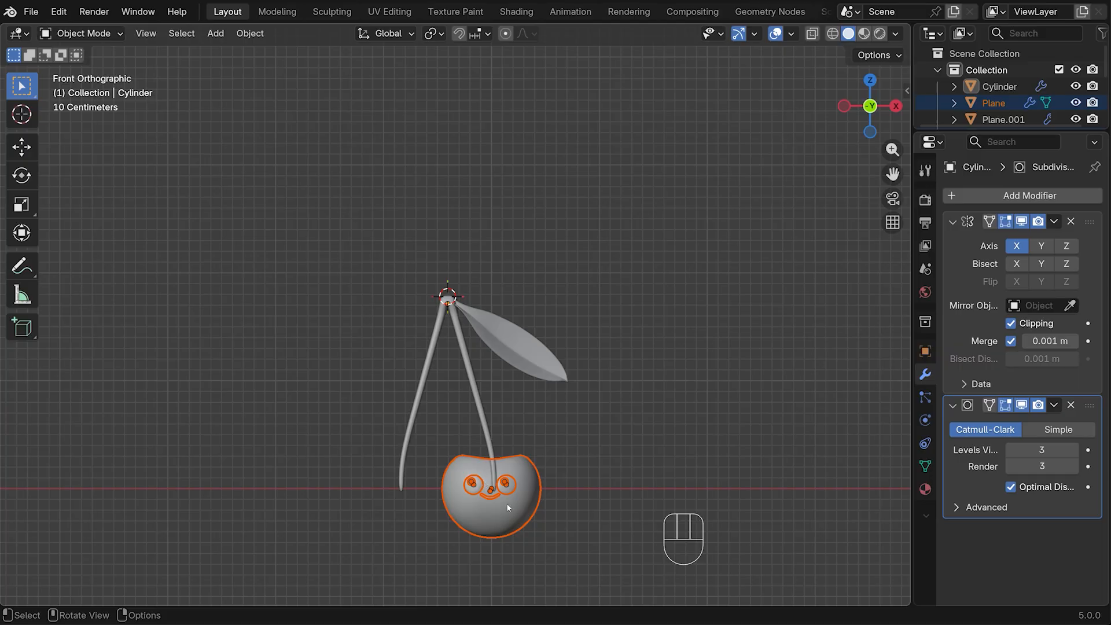
key("g")
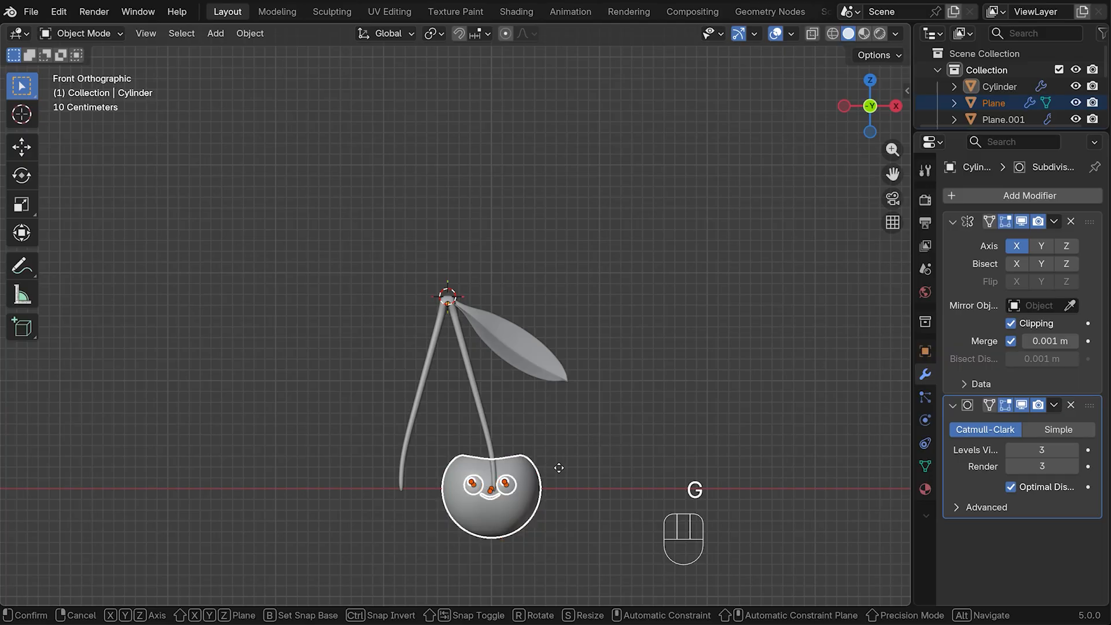
left_click(562, 479)
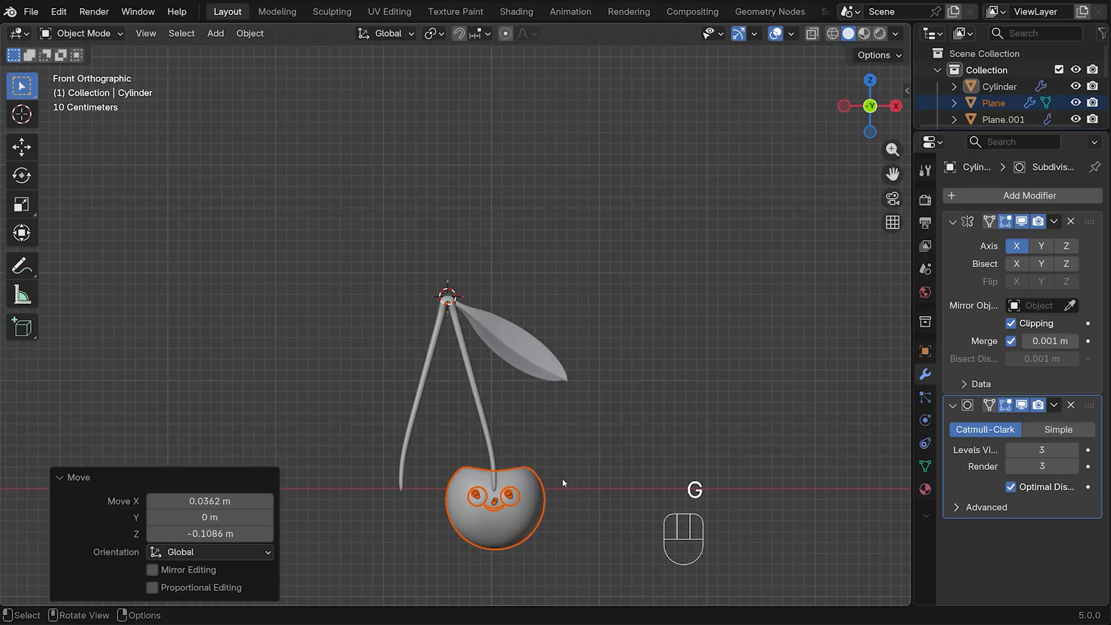
Hide the leaf so the cherry and stems are unobstructed in the top view.
middle_click_drag(561, 477, 571, 530)
key("KP_7")
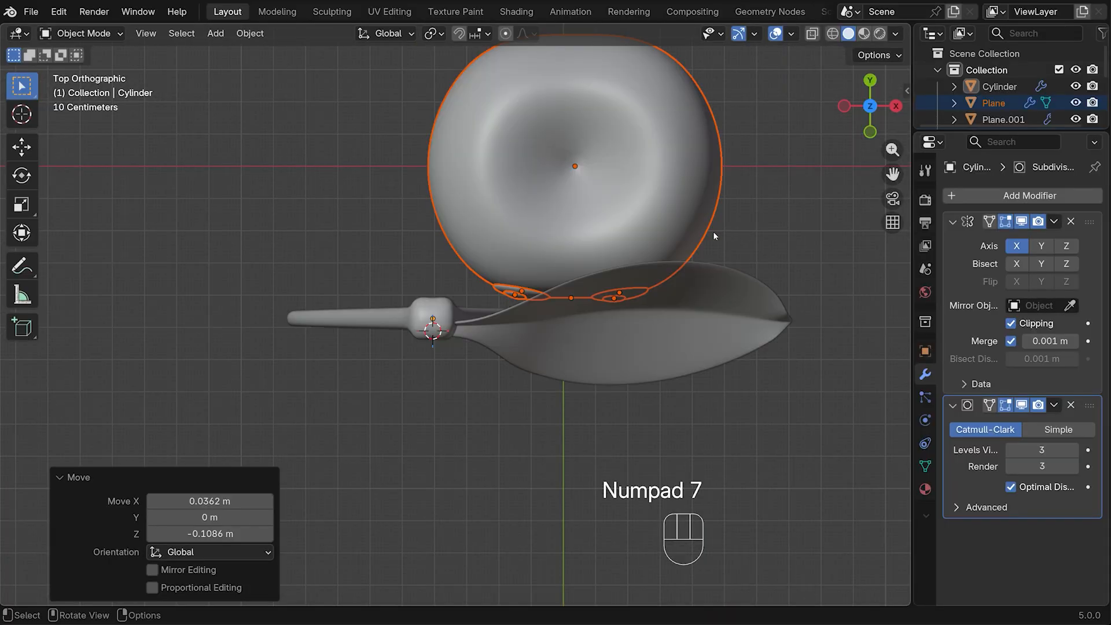
left_click(732, 328)
key("h")
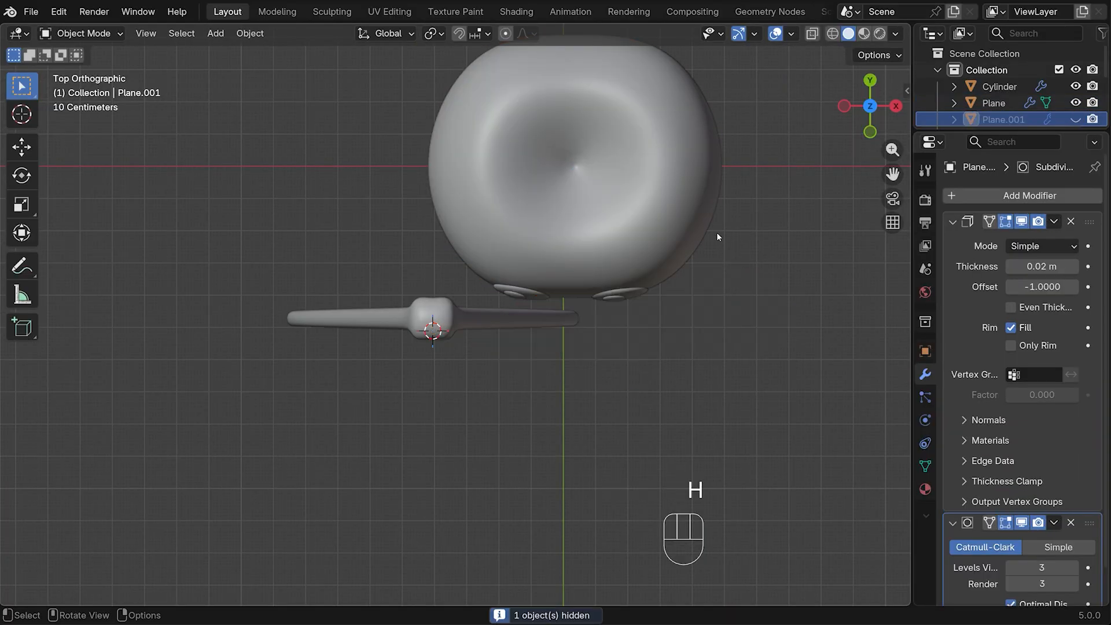
Centre the cherry and its face parts under the right stem by moving them about -0.47 m along Y.
left_click_drag(359, 54, 797, 299)
middle_click_drag(798, 299, 717, 330)
key("KP_7")
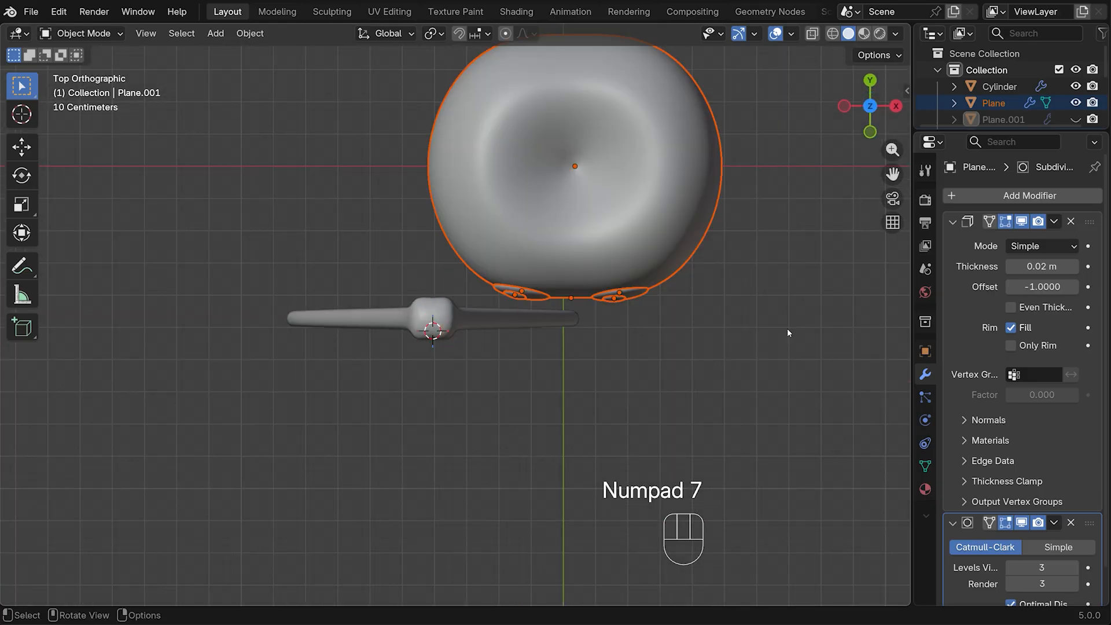
key("g")
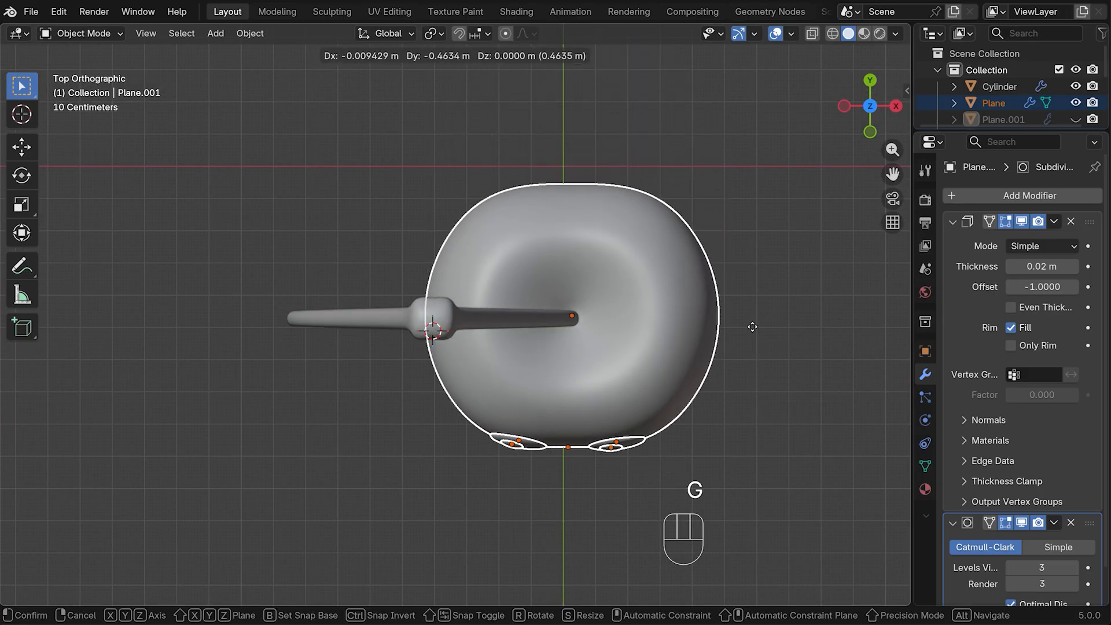
left_click(756, 329)
Tilt the cherry with its face by about 13.8° in the front view.
key("KP_1")
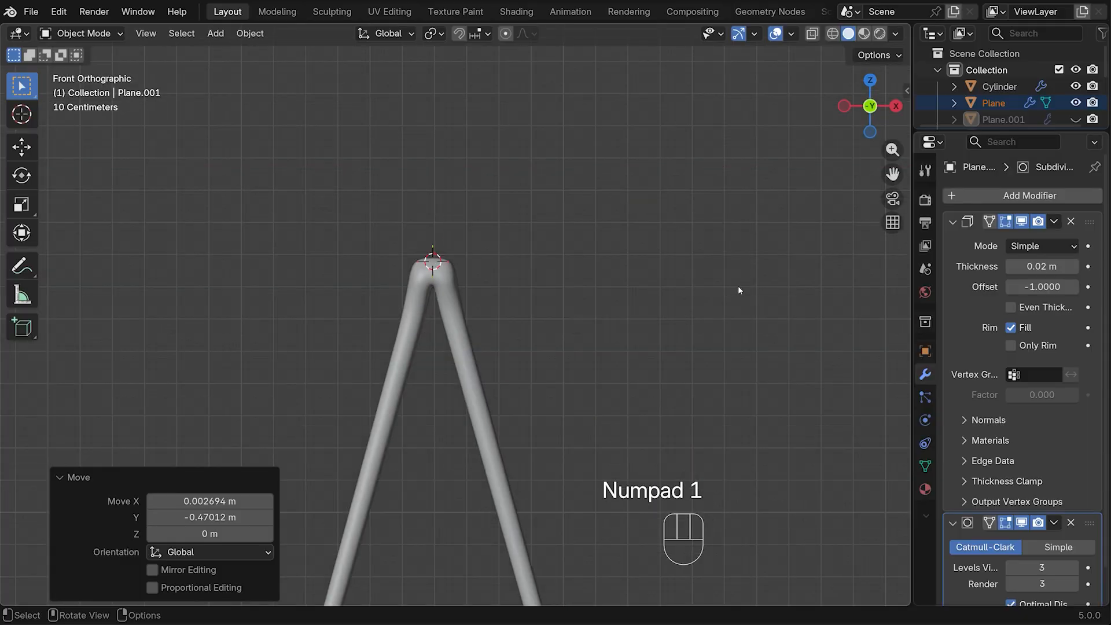
scroll(688, 280, "down", 5)
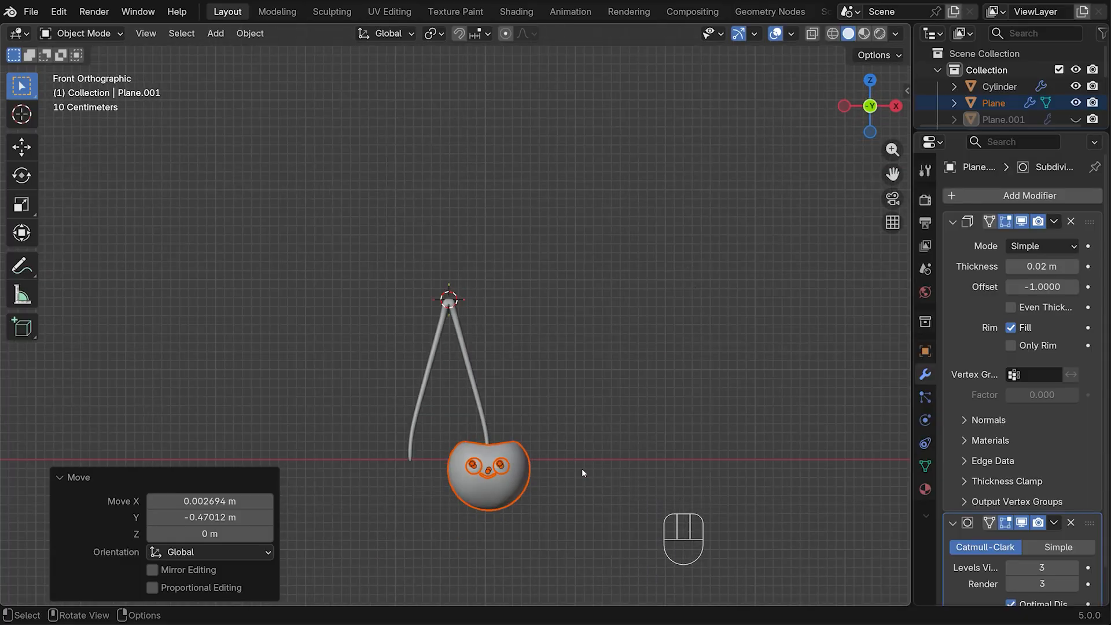
left_click_drag(892, 174, 1004, 48)
scroll(703, 338, "up", 3)
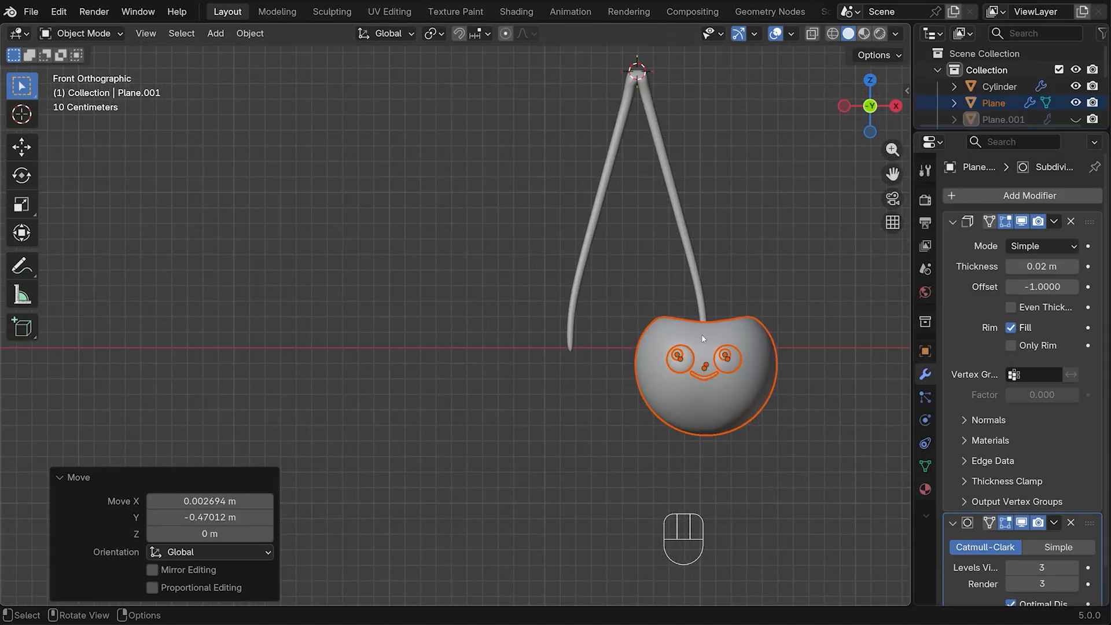
key("r")
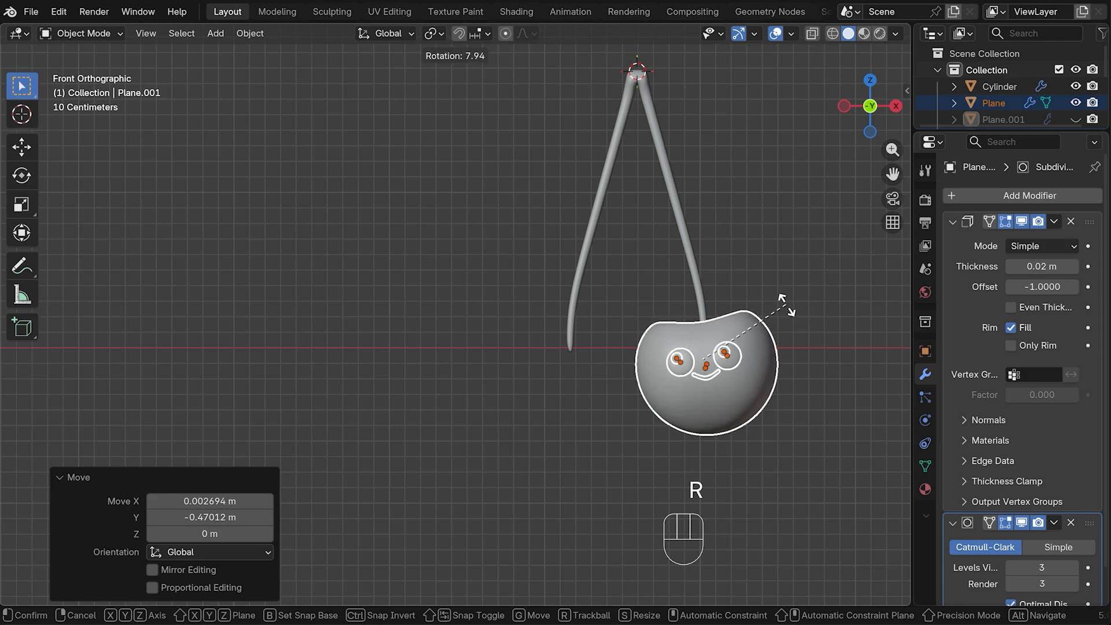
left_click(776, 299)
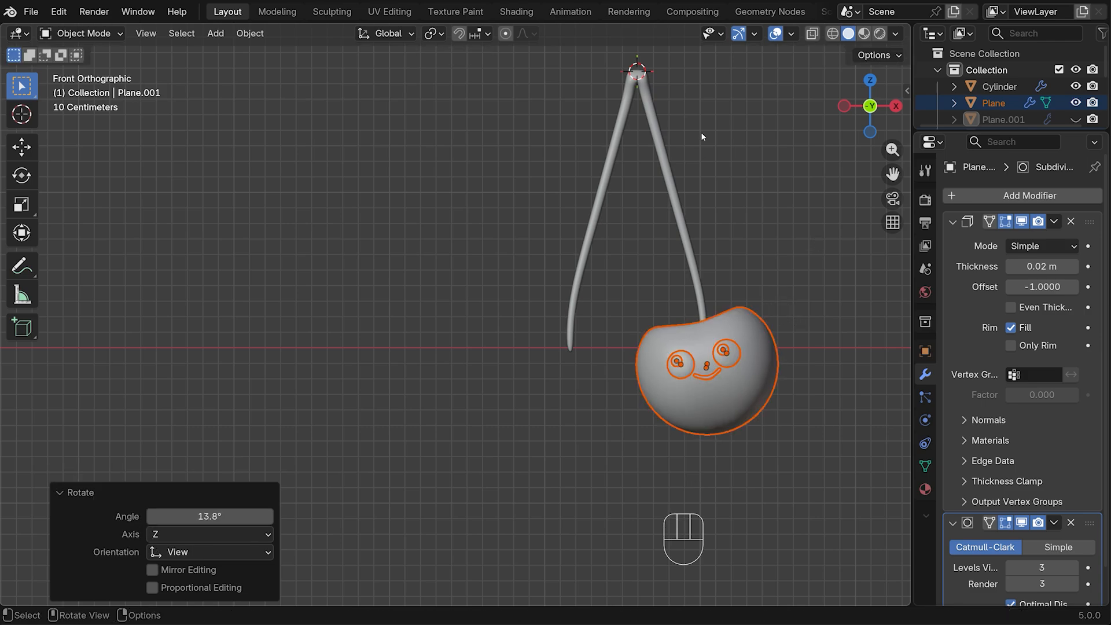
Unhide the leaf and shift only the cherry with its face about 0.034 m along X and 0.014 m along Z.
key("alt+h")
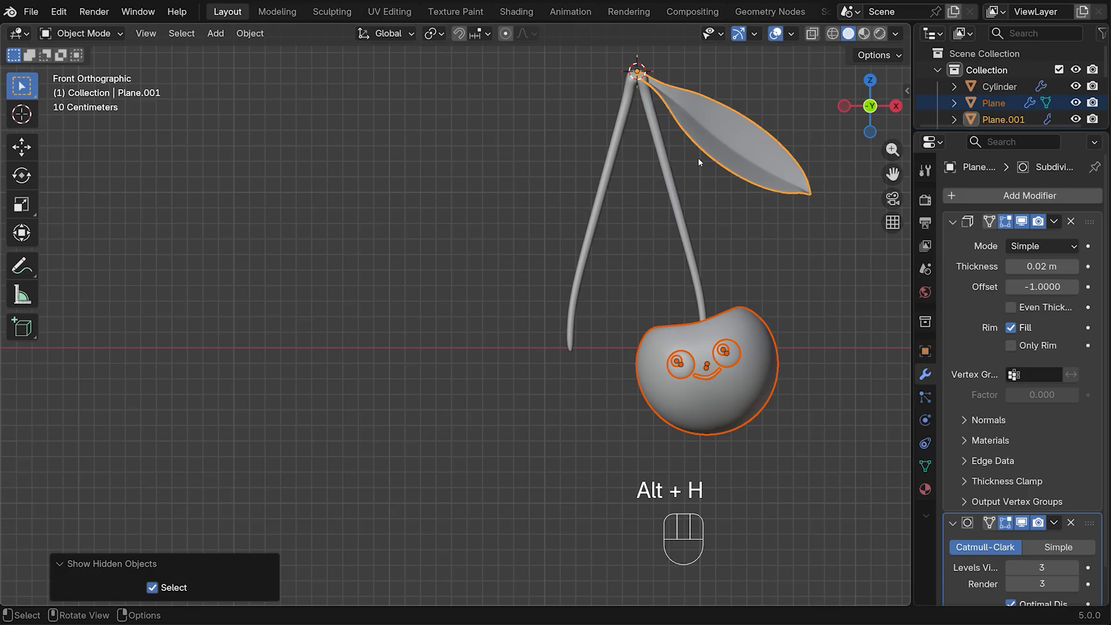
left_click(698, 157, "shift")
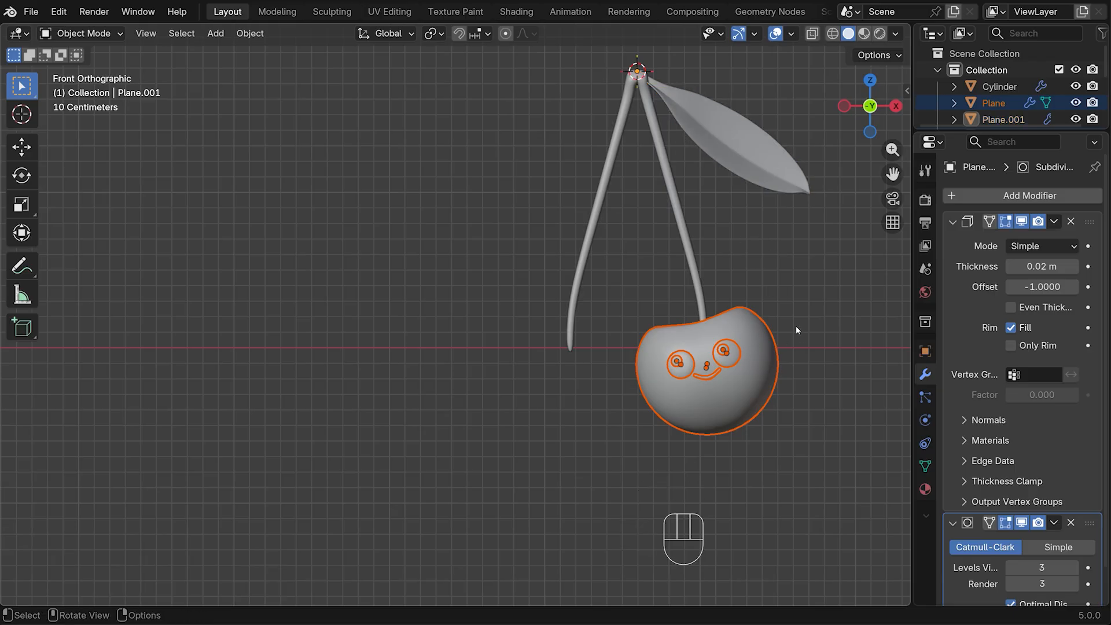
key("g")
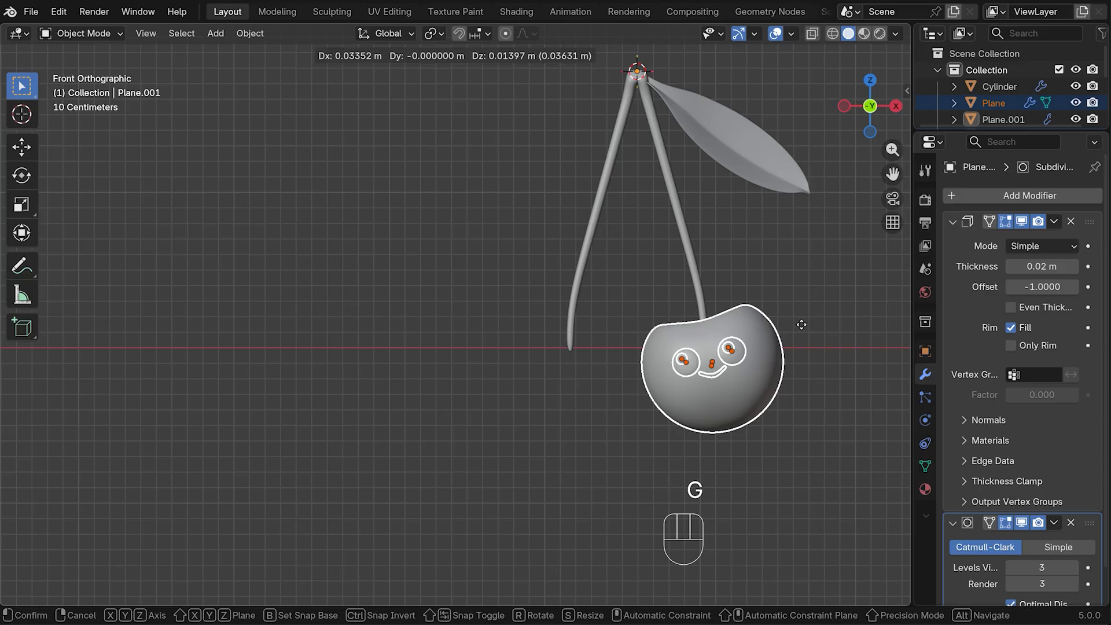
left_click(801, 325)
Duplicate the cherry with its face under the left stem and rotate the copy by about -26.5°.
key("shift+d")
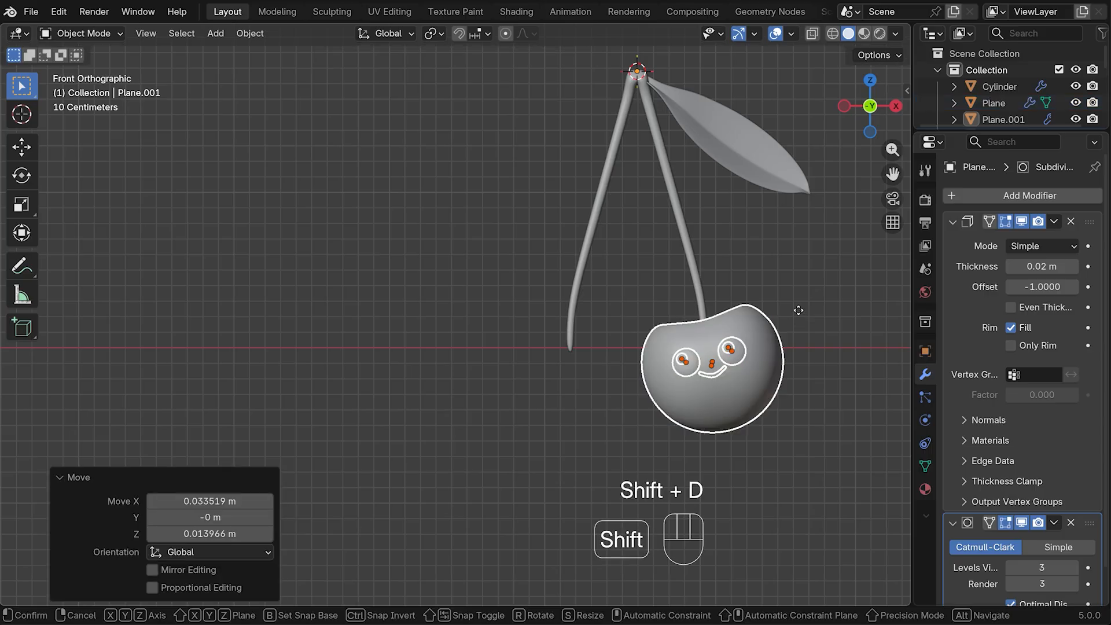
left_click(650, 312)
key("r")
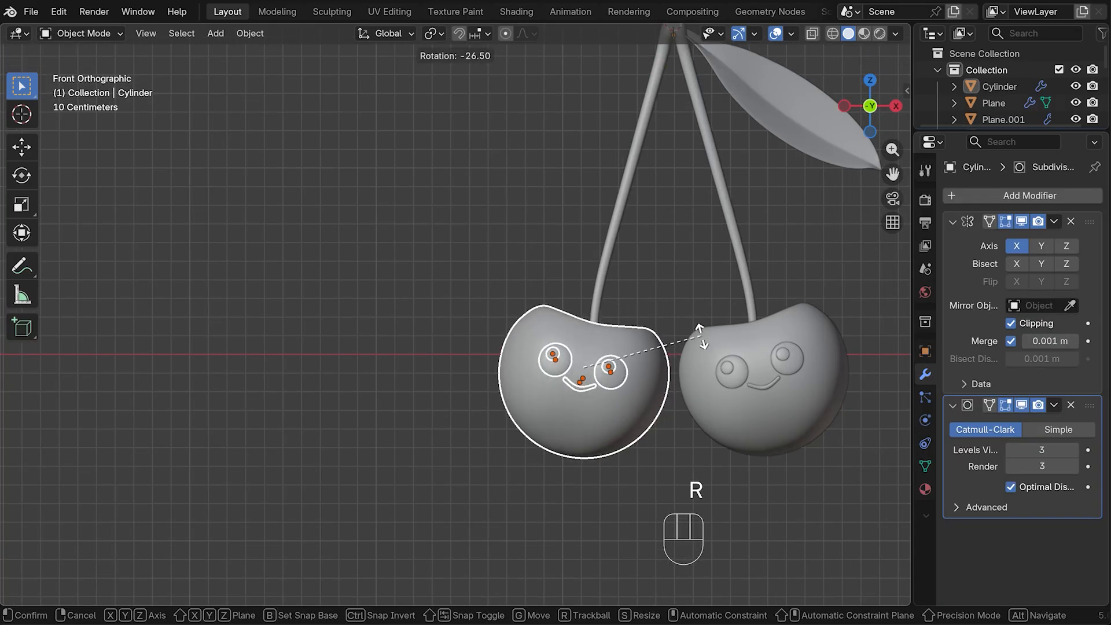
left_click(700, 335)
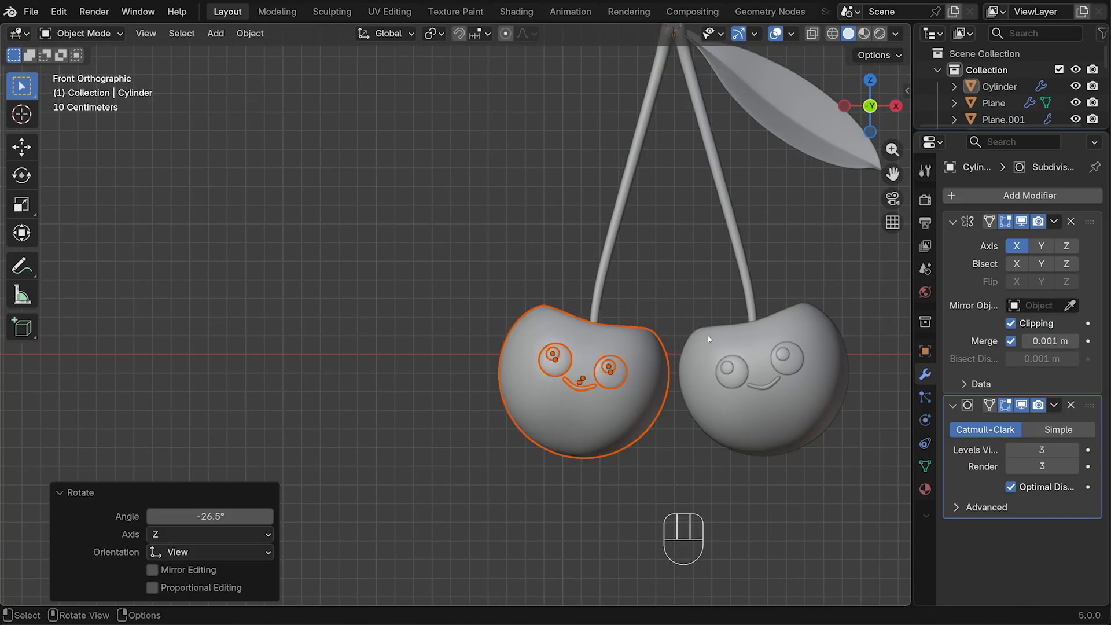
Raise the duplicated cherry about 0.009 m along Z to meet the left stem.
key("g")
key("z")
left_click(670, 343)
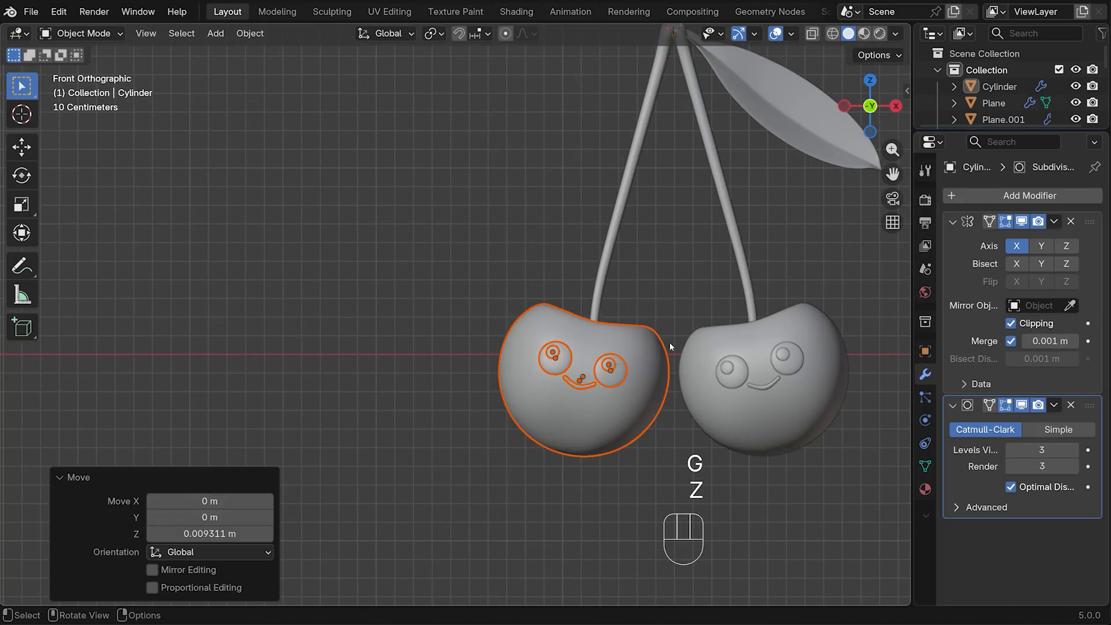
Rotate both cherries, the stems and the leaf together by about 1.4° in the front view.
scroll(724, 269, "down", 3)
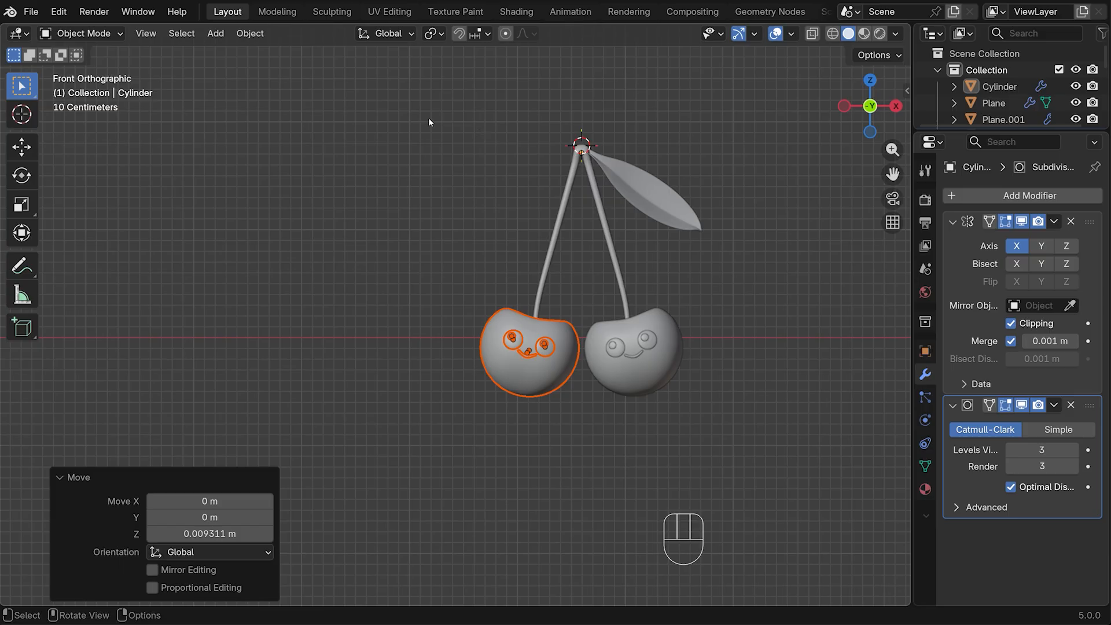
left_click_drag(428, 116, 762, 439)
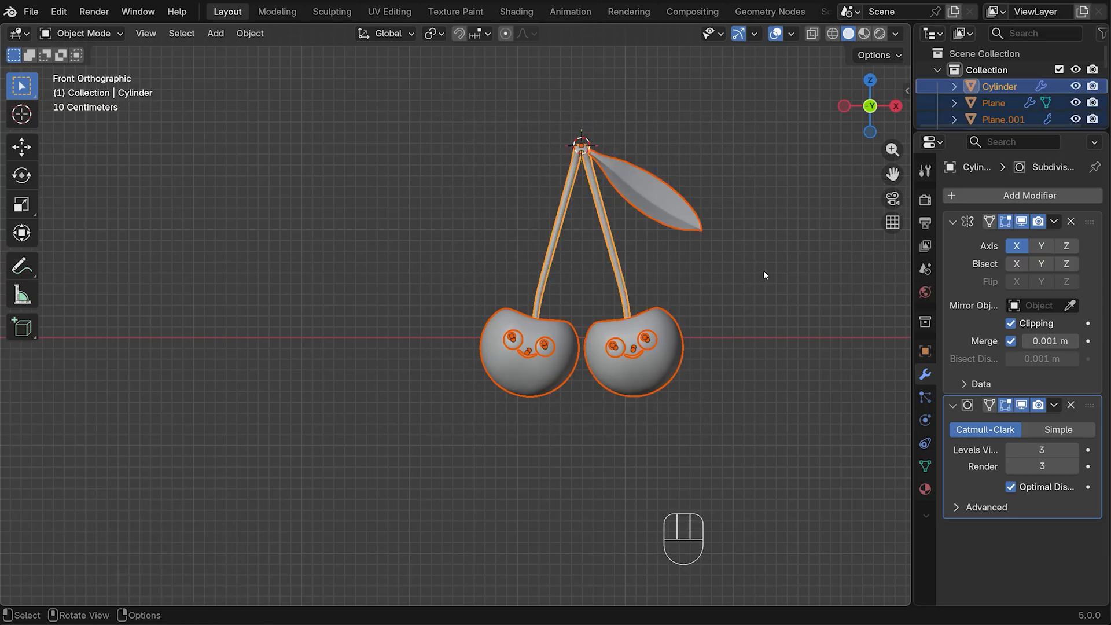
key("r")
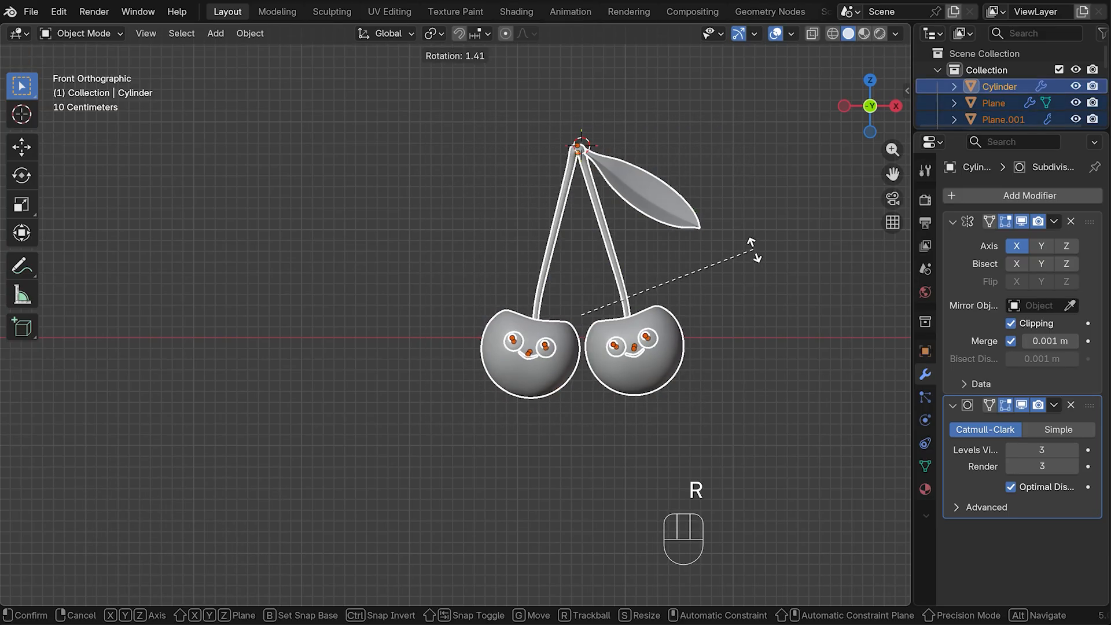
left_click(753, 249)
left_click(754, 249)
scroll(740, 259, "down", 1)
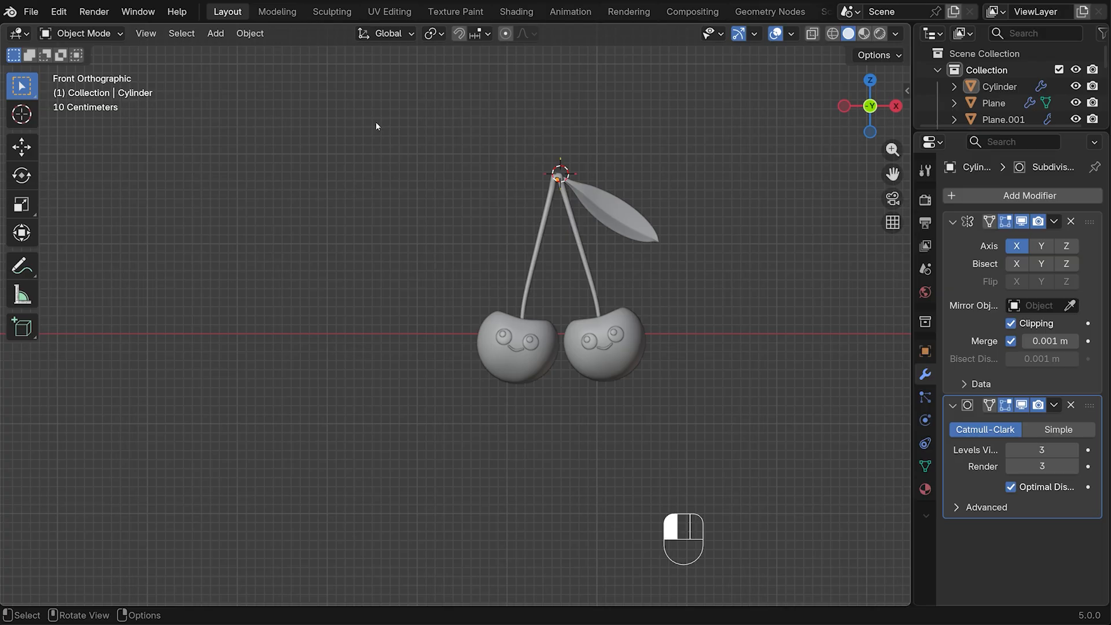
Raise both cherries with their stems and leaf about 1.19 m along Z.
left_click_drag(375, 122, 742, 406)
key("g")
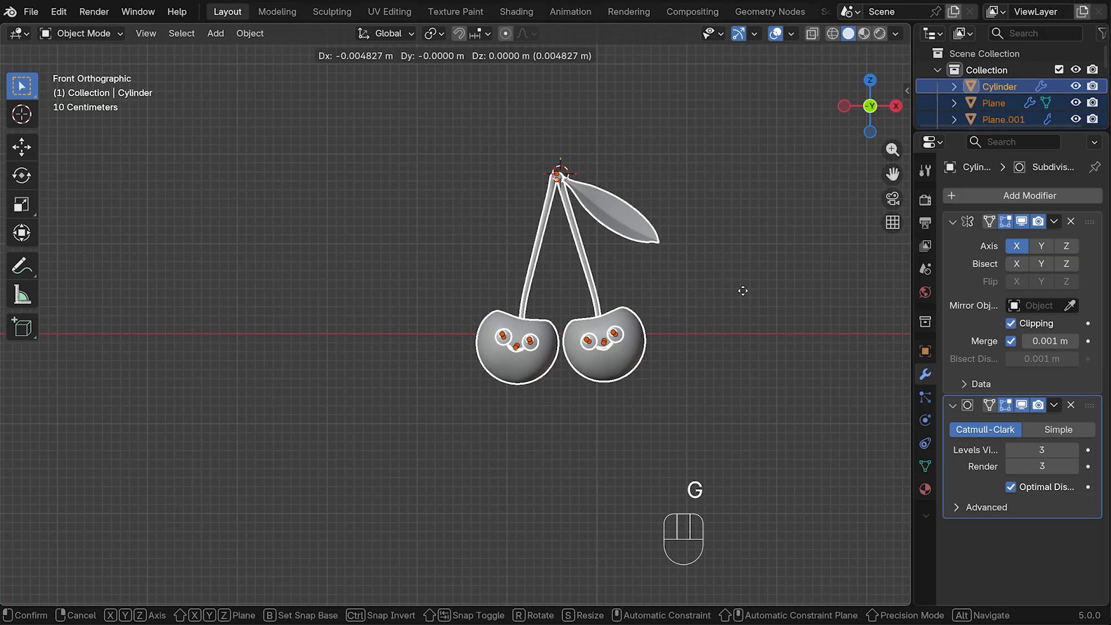
key("z")
left_click(739, 185)
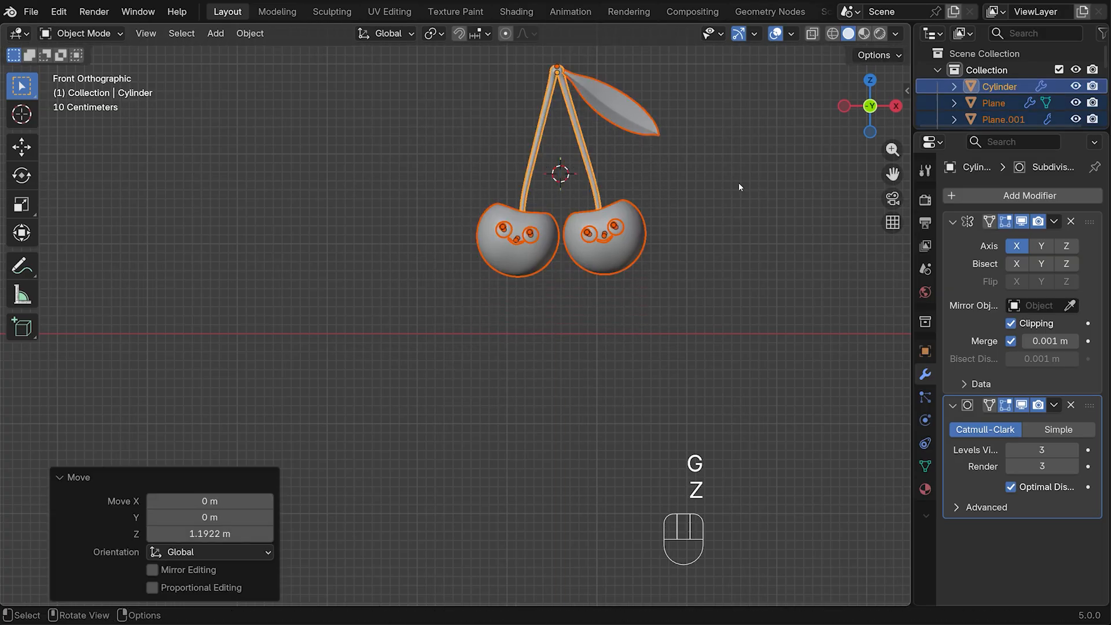
Place the 3D cursor on the red axis line below the cherries and add a 12-vertex cylinder there.
right_click(562, 332, "shift")
key("shift+a")
mouse_move(598, 289)
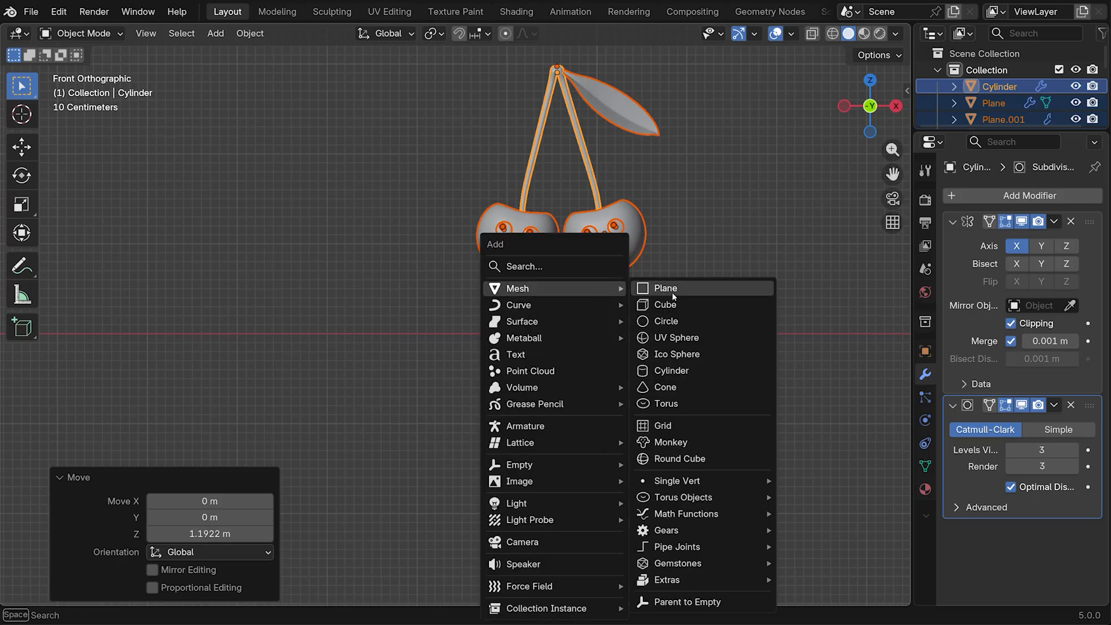
left_click(671, 370)
left_click(214, 397)
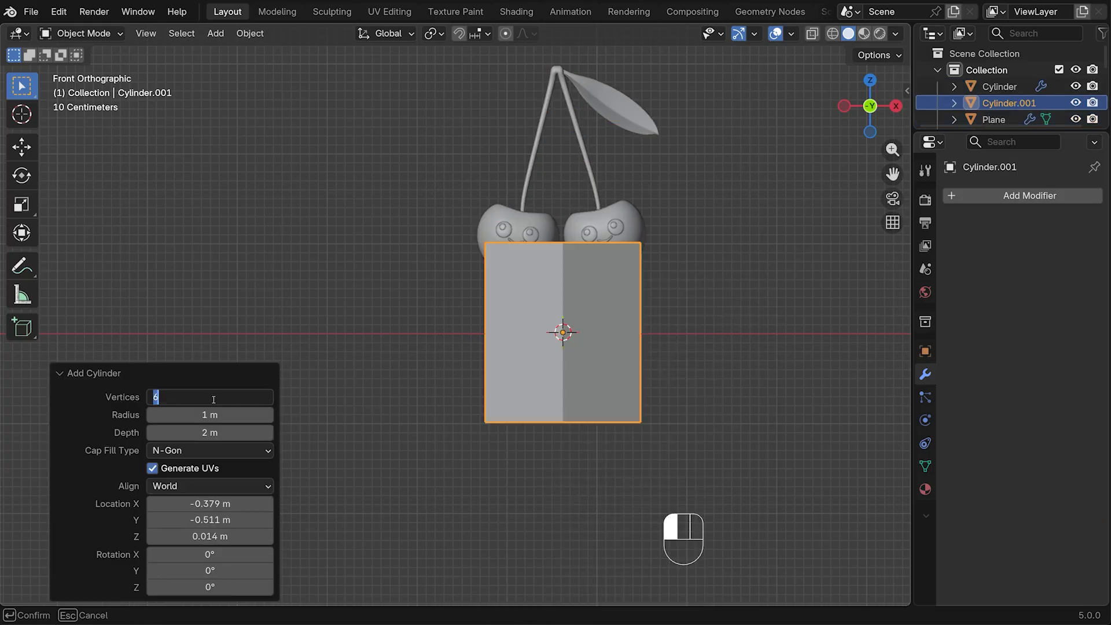
type("12")
key("Return")
Flatten the cylinder to about 0.186 along Z and widen it by about 1.244 in X and Y.
key("s")
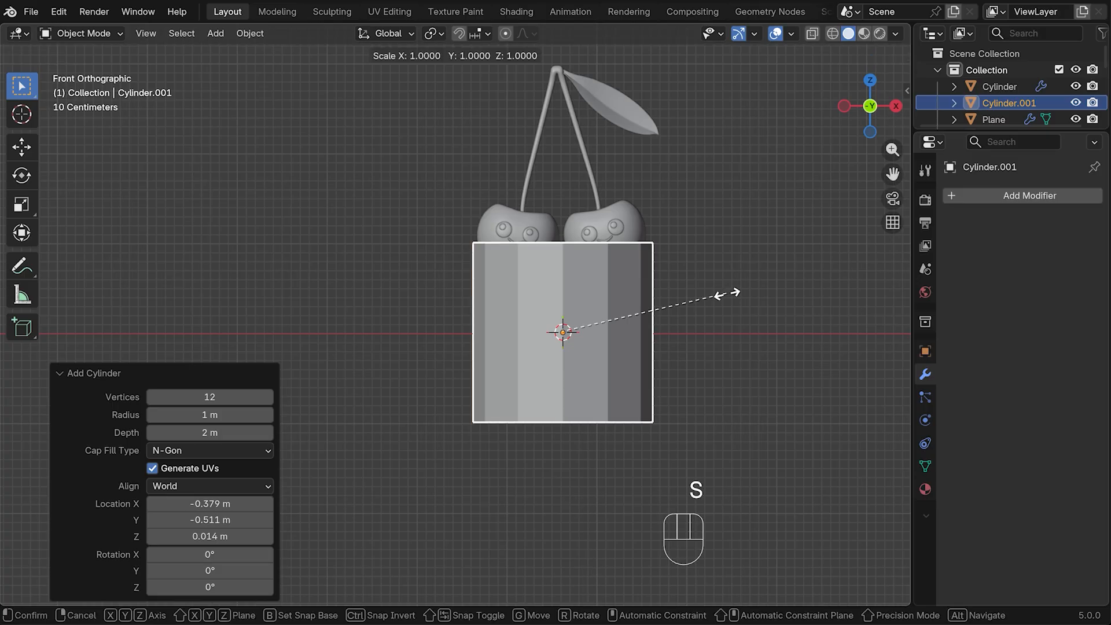
key("z")
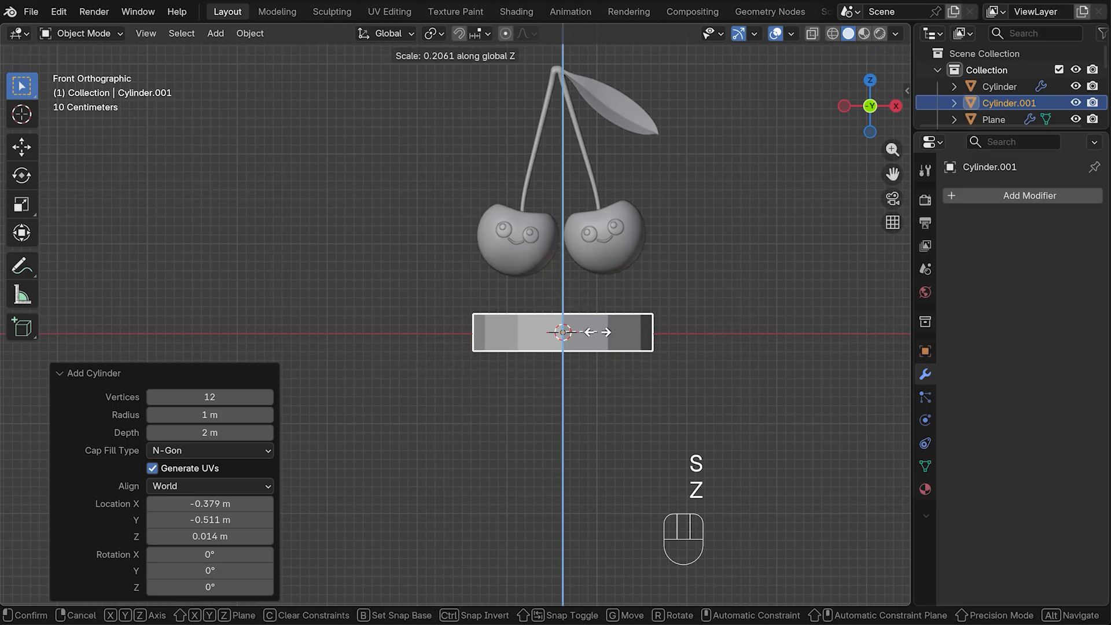
left_click(592, 331)
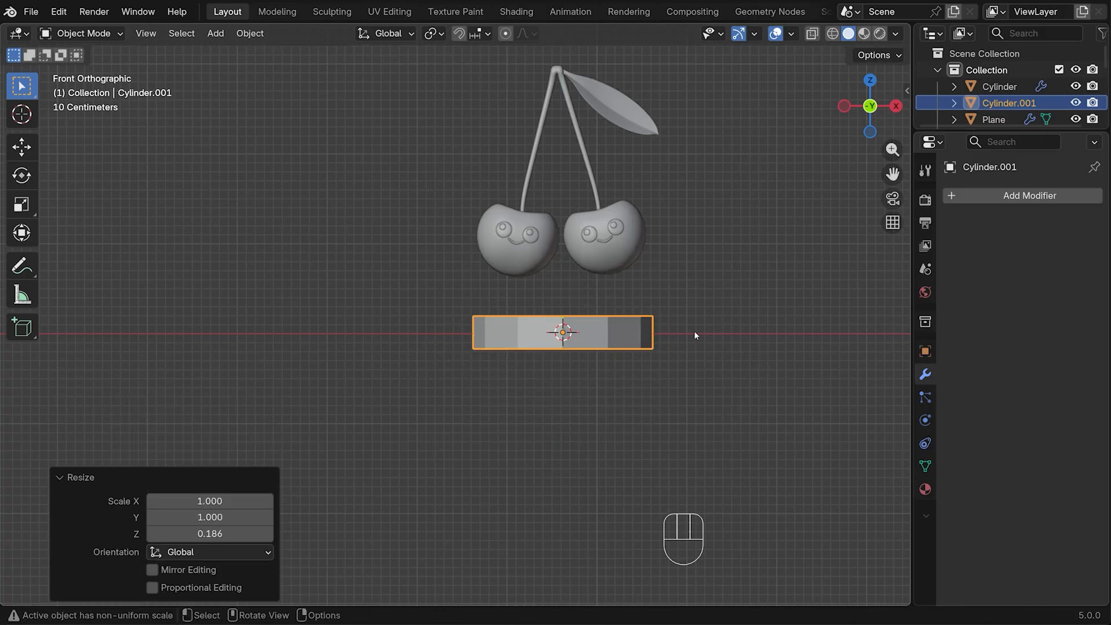
key("s")
key("shift+z")
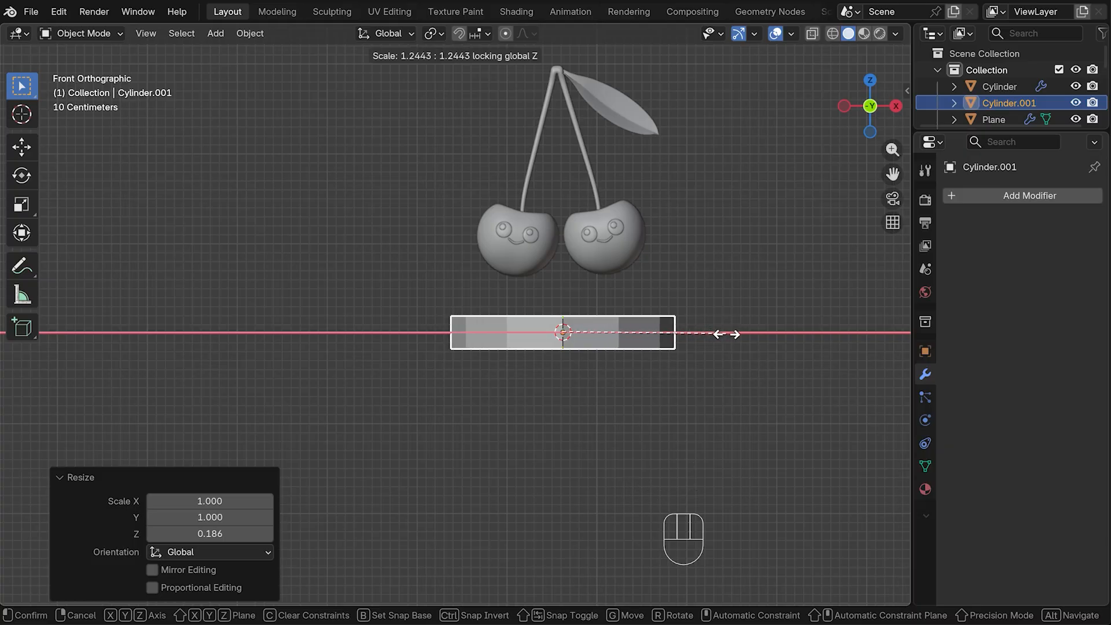
left_click(718, 338)
Raise the flat cylinder about 0.174 m along Z to rest on the red axis line.
key("g")
key("z")
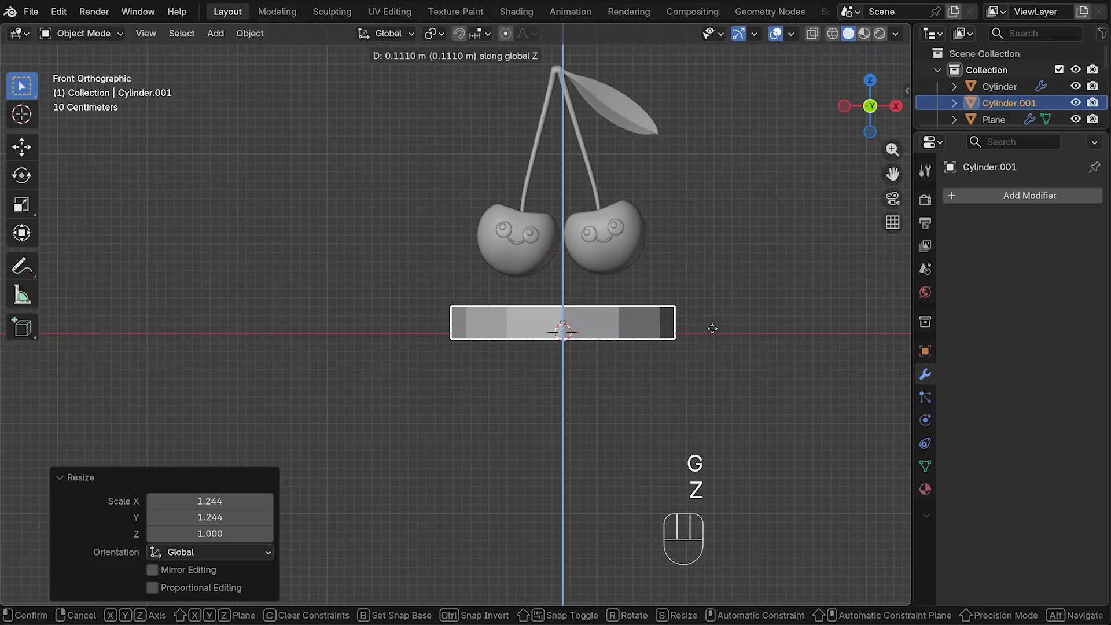
left_click(708, 322)
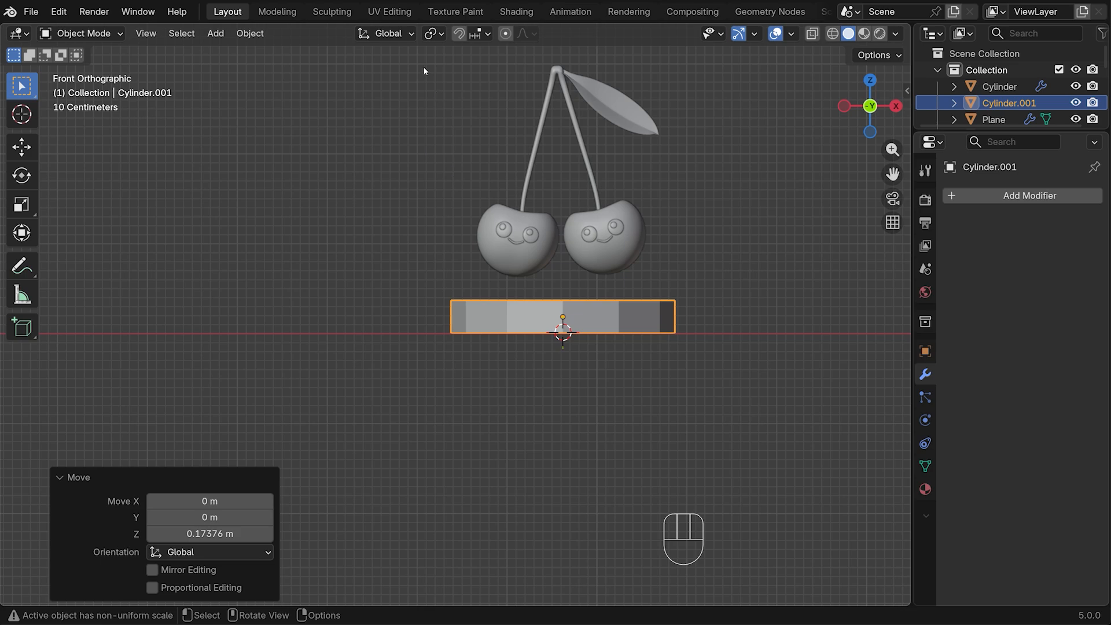
Lower both cherries with their stems and leaf about 0.3 m along Z onto the cylinder base.
left_click_drag(423, 70, 755, 266)
key("g")
key("z")
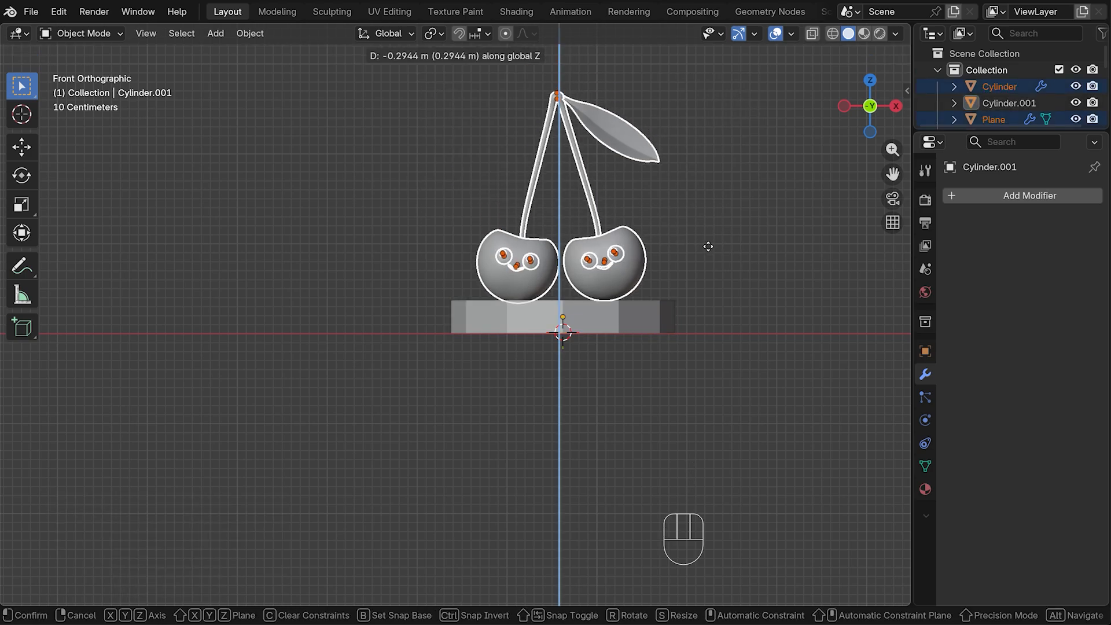
left_click(707, 243)
Apply the scale of the cylinder base.
mouse_move(707, 242)
middle_mouse_down()
mouse_move(714, 248)
mouse_move(689, 248)
middle_mouse_up()
left_click(617, 332)
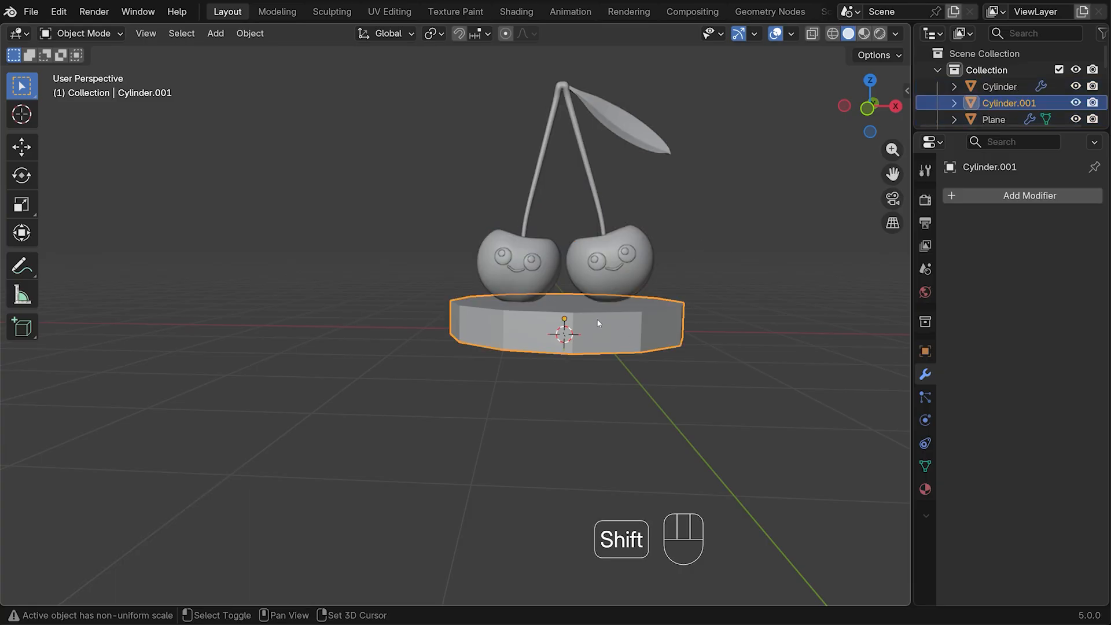
key("ctrl+a")
left_click(586, 288)
Bevel the top and bottom rim edge loops of the cylinder base by about 0.028 m with 3 segments.
key("Tab")
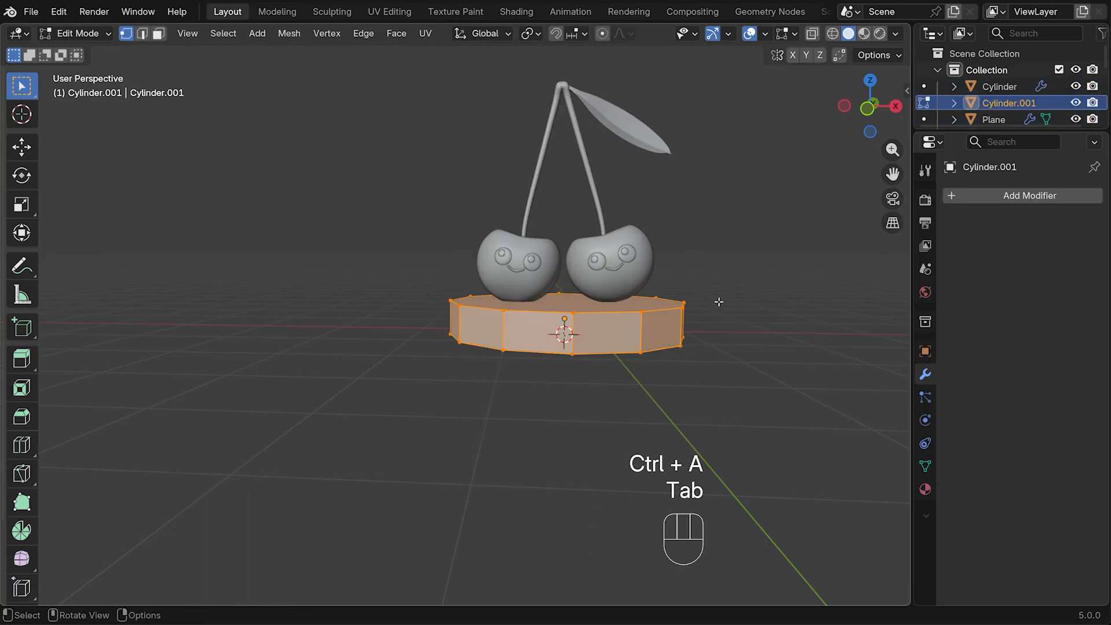
key("2")
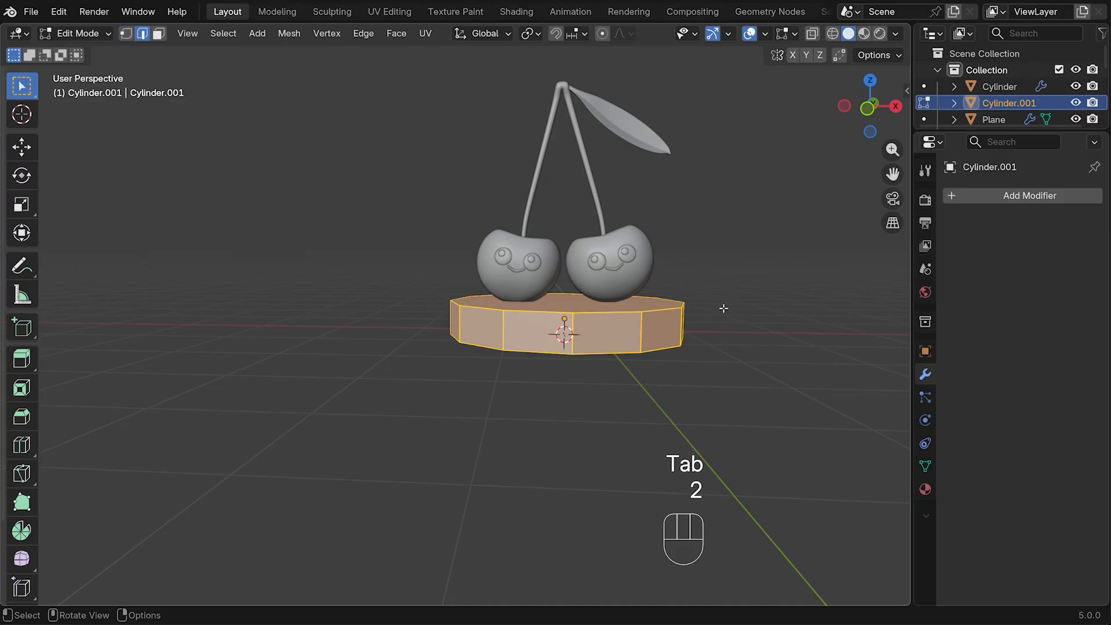
left_click(604, 313, "alt")
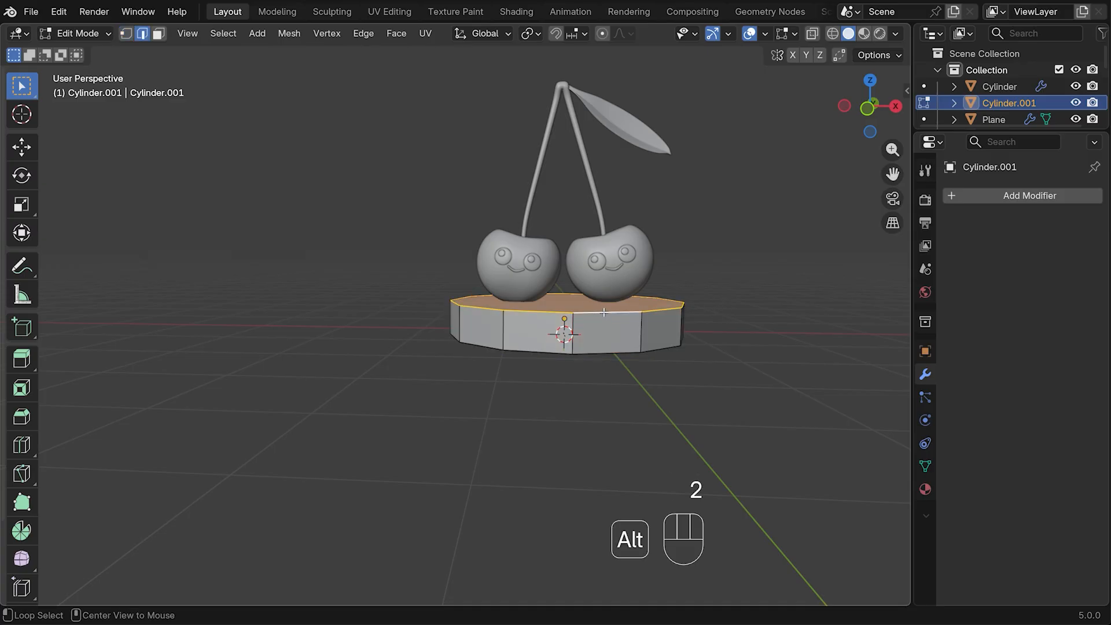
left_click(613, 355, "alt+shift")
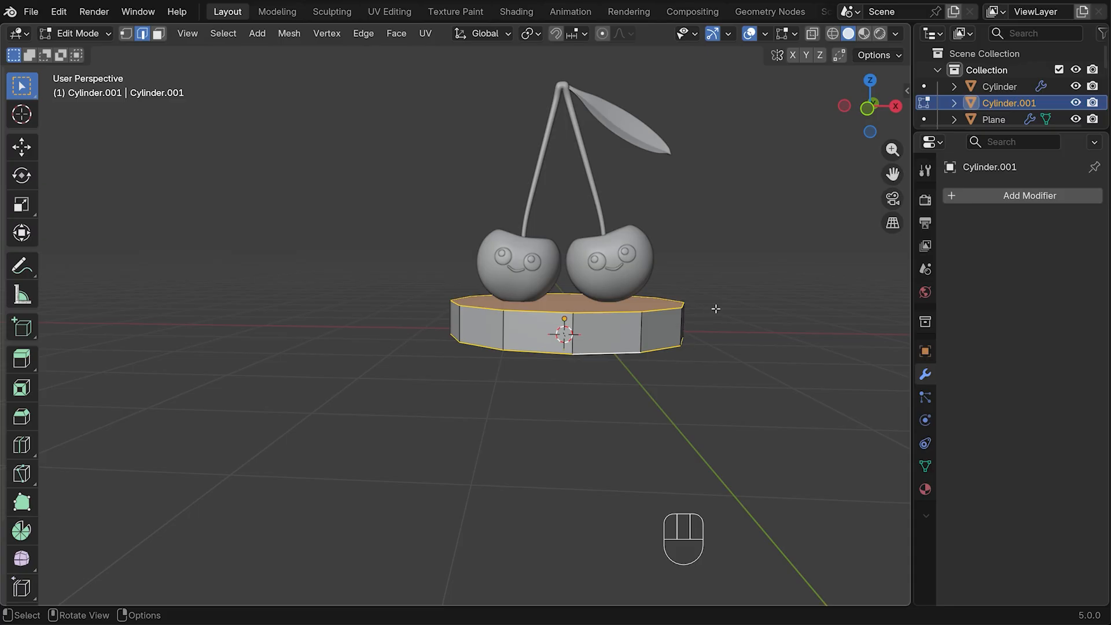
key("ctrl+b")
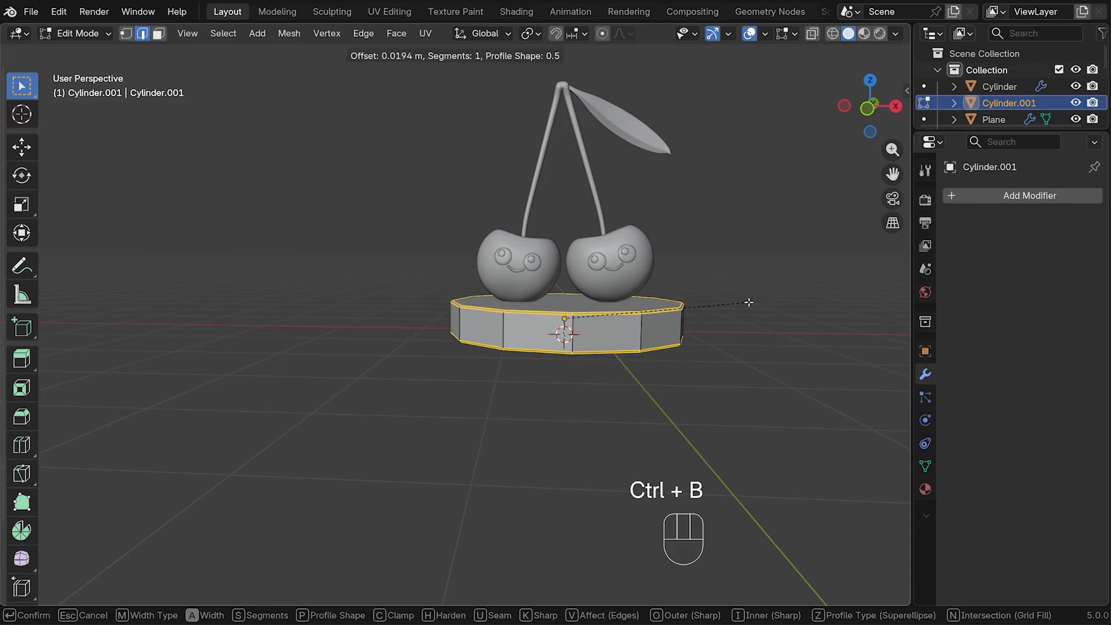
scroll(748, 302, "up", 2)
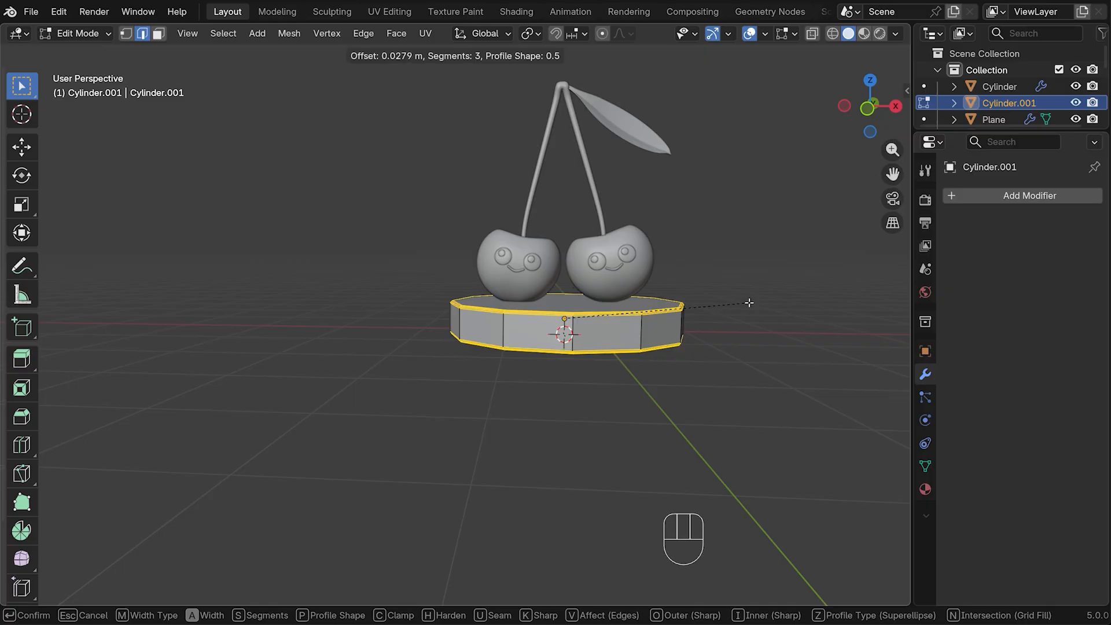
left_click(752, 301)
key("Tab")
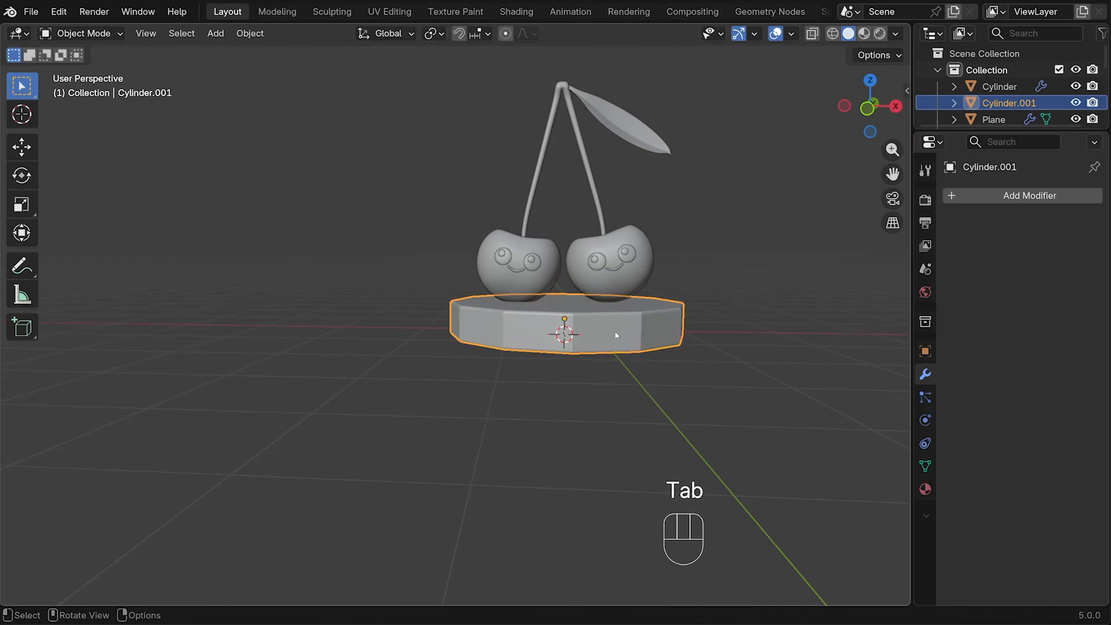
Add a Subdivision Surface to the base with viewport and render levels of 3, and shade it smooth.
key("ctrl+3")
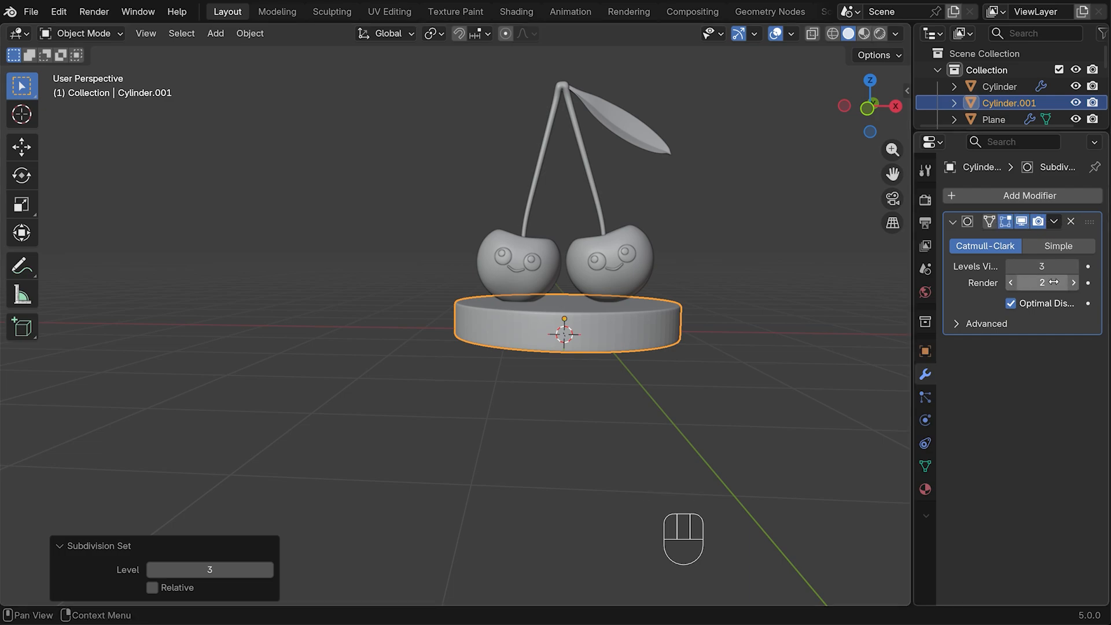
left_click(1071, 283)
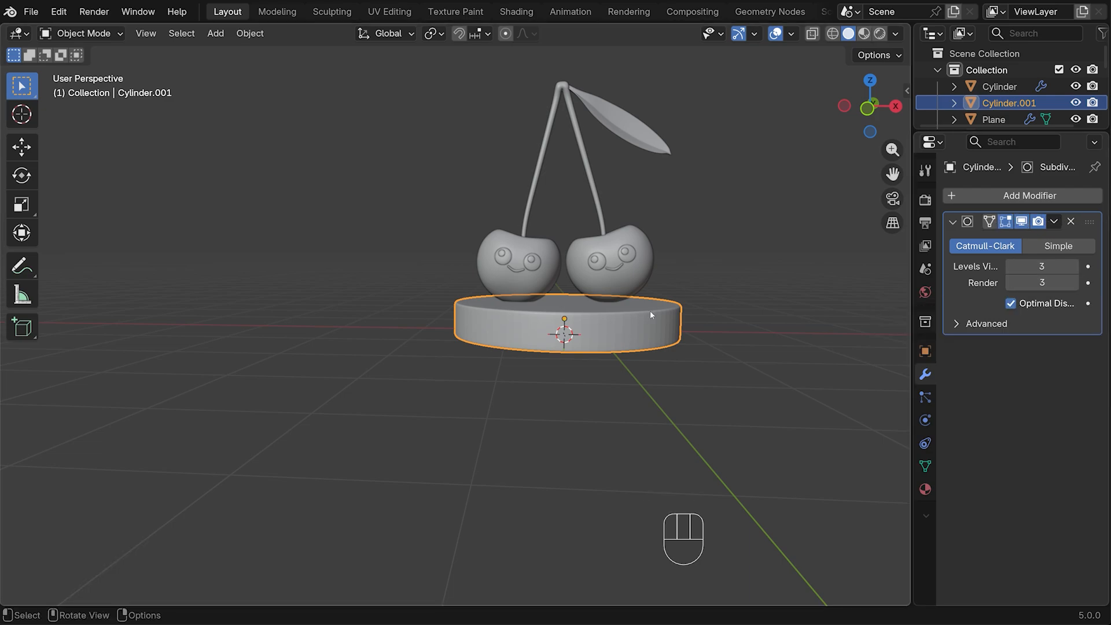
right_click(575, 310)
left_click(538, 254)
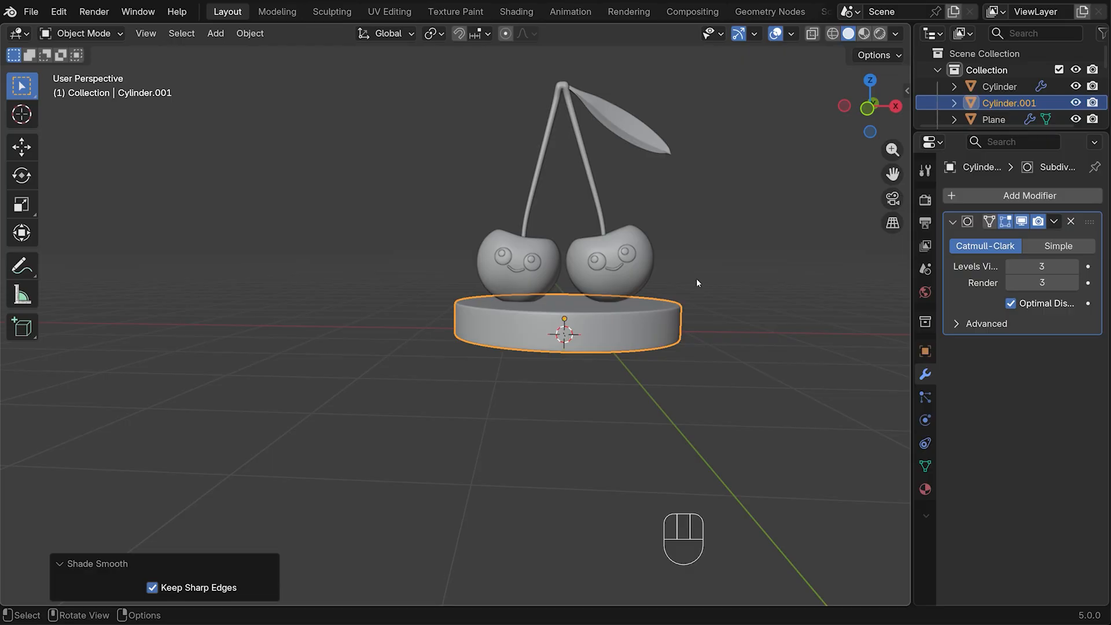
Lower the base about 0.01 m along Z in the front view.
middle_click_drag(696, 279, 681, 279)
key("KP_1")
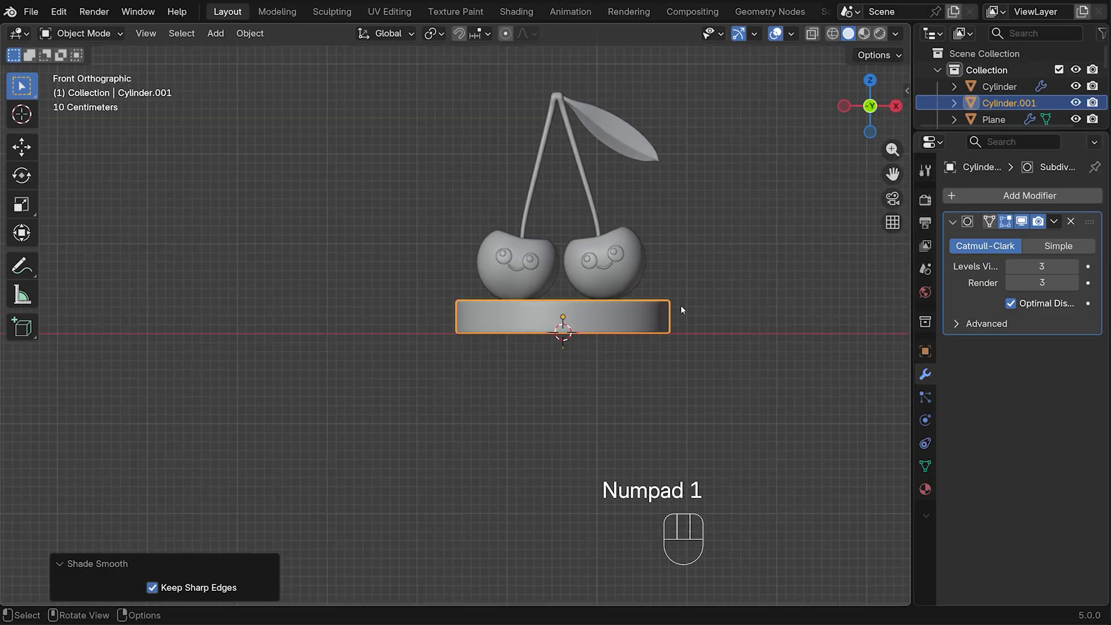
key("g")
key("z")
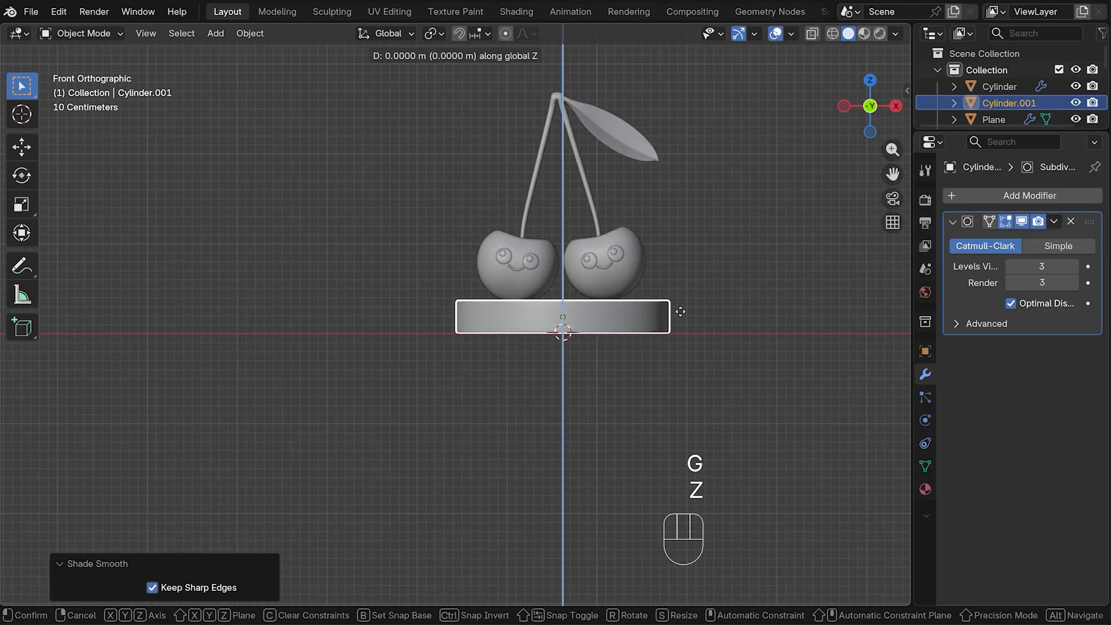
left_click(679, 311)
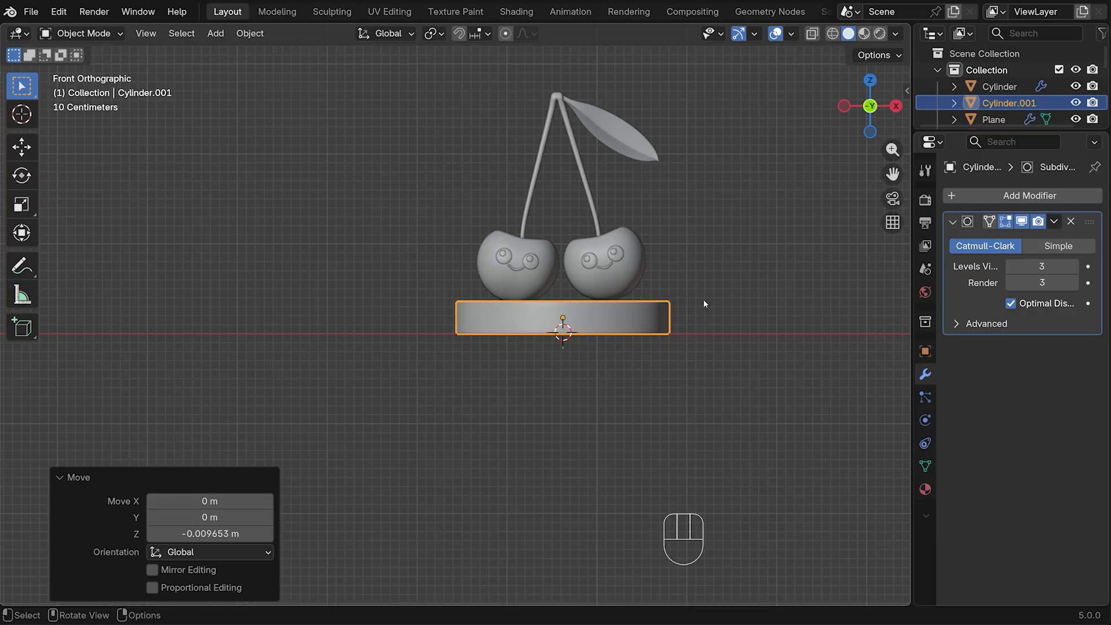
Thicken the base by about 1.162 along Z and lower it about 0.024 m to sit under the cherries.
key("s")
key("z")
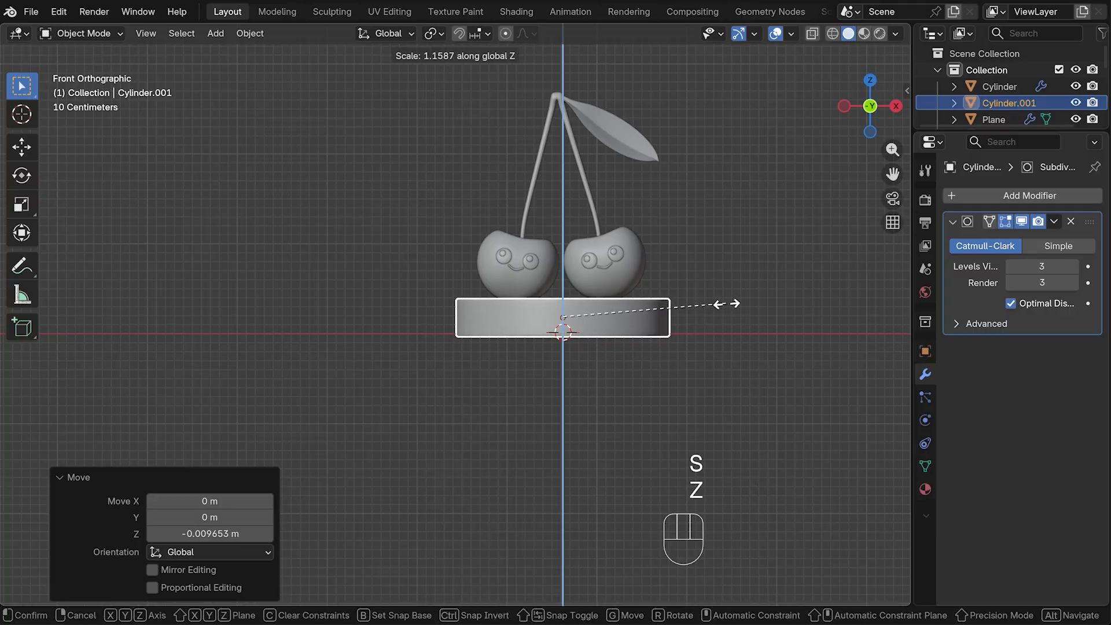
left_click(710, 308)
key("g")
key("z")
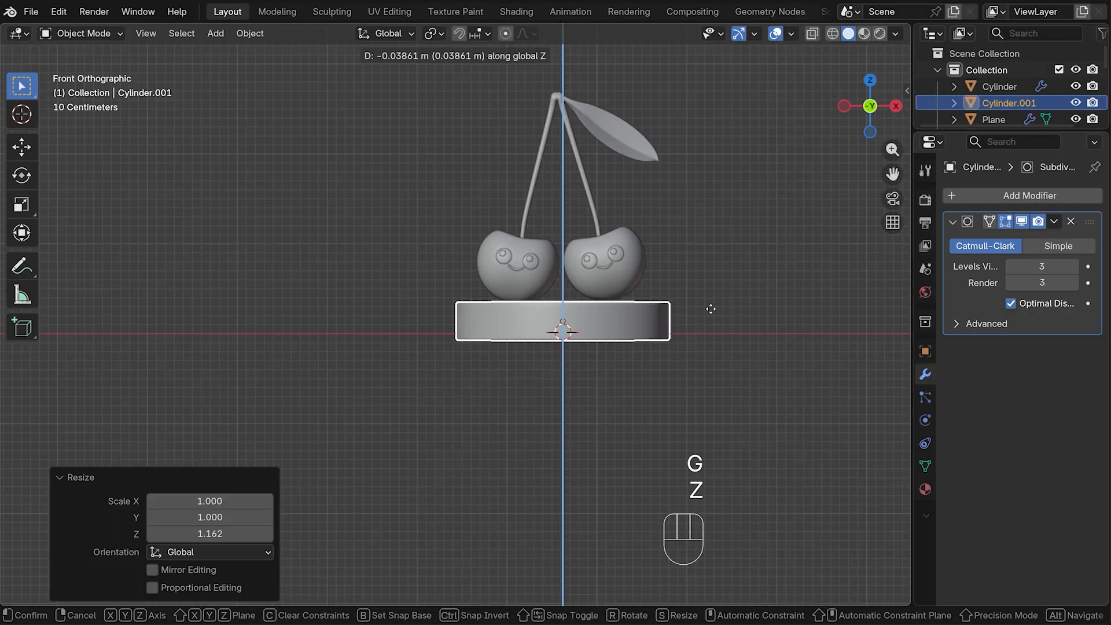
left_click(711, 309)
Raise the cherries, stems, leaf and base together about 0.072 m along Z so the base sits on the ground line.
middle_click_drag(709, 307, 698, 287)
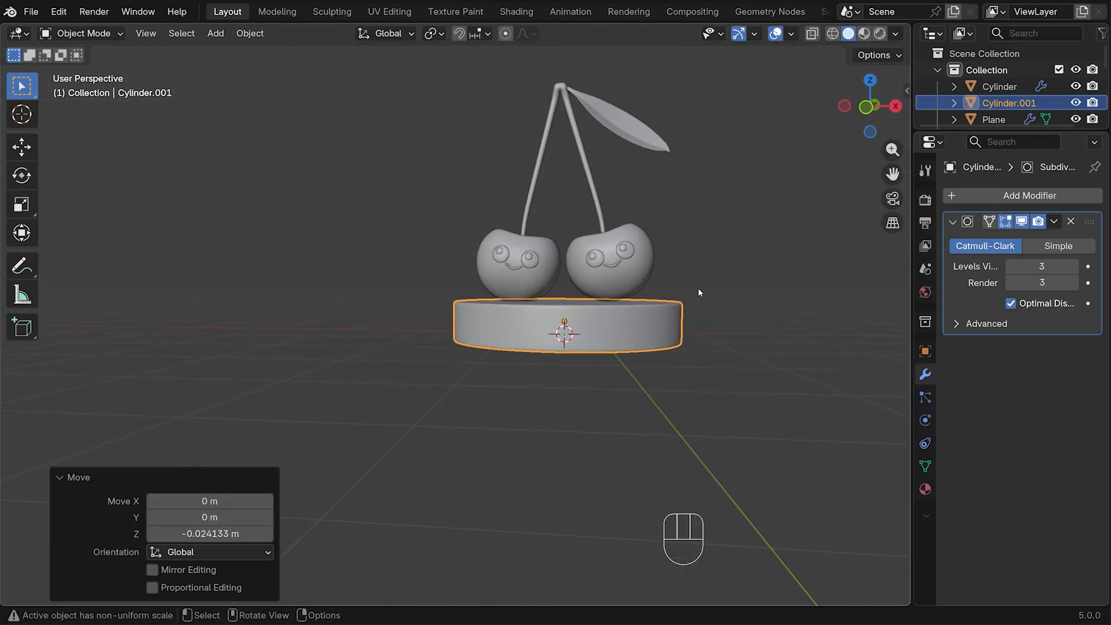
left_click_drag(367, 84, 777, 387)
key("KP_1")
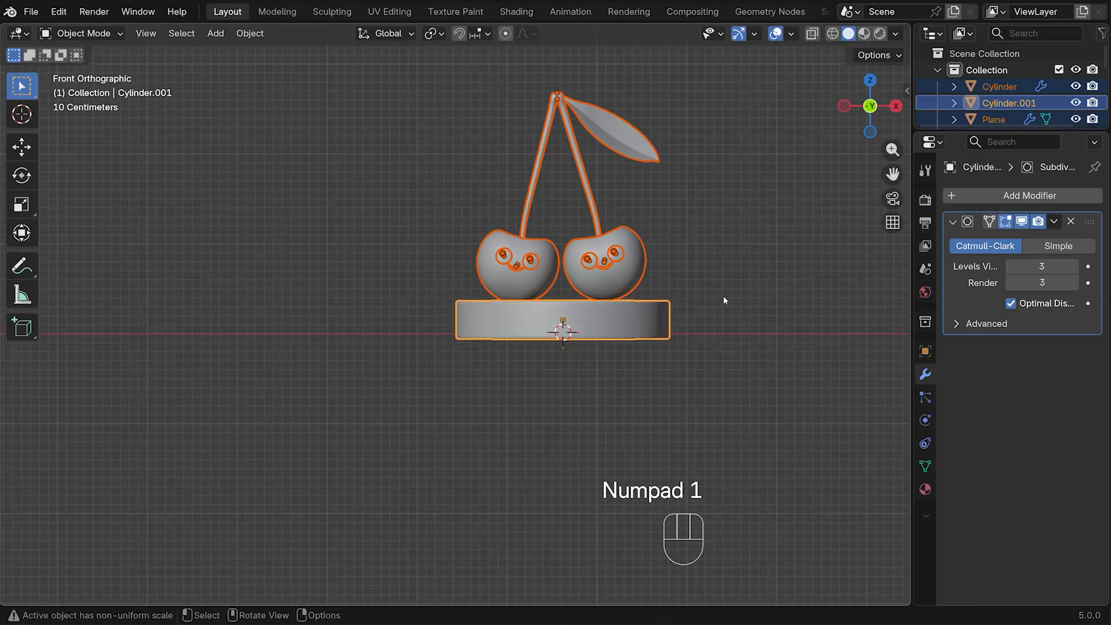
key("g")
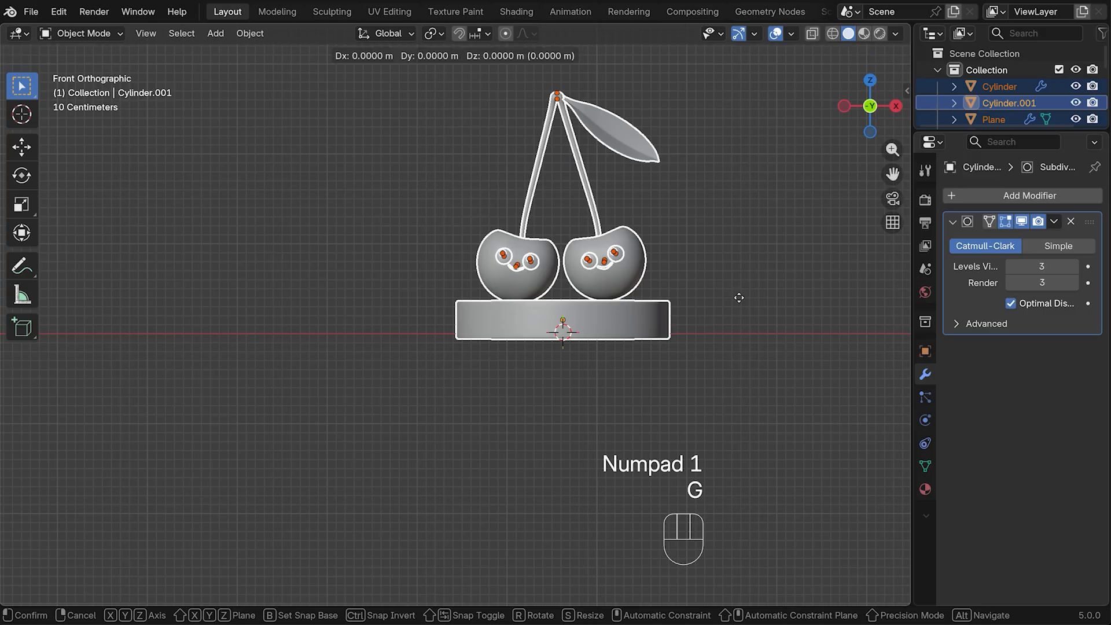
key("z")
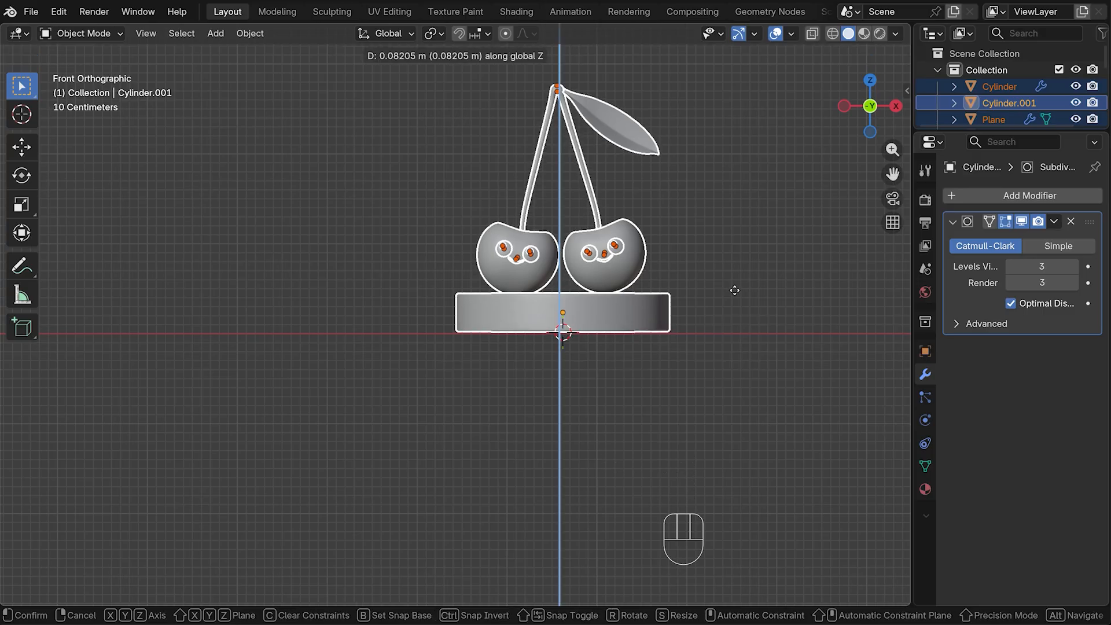
left_click(729, 291)
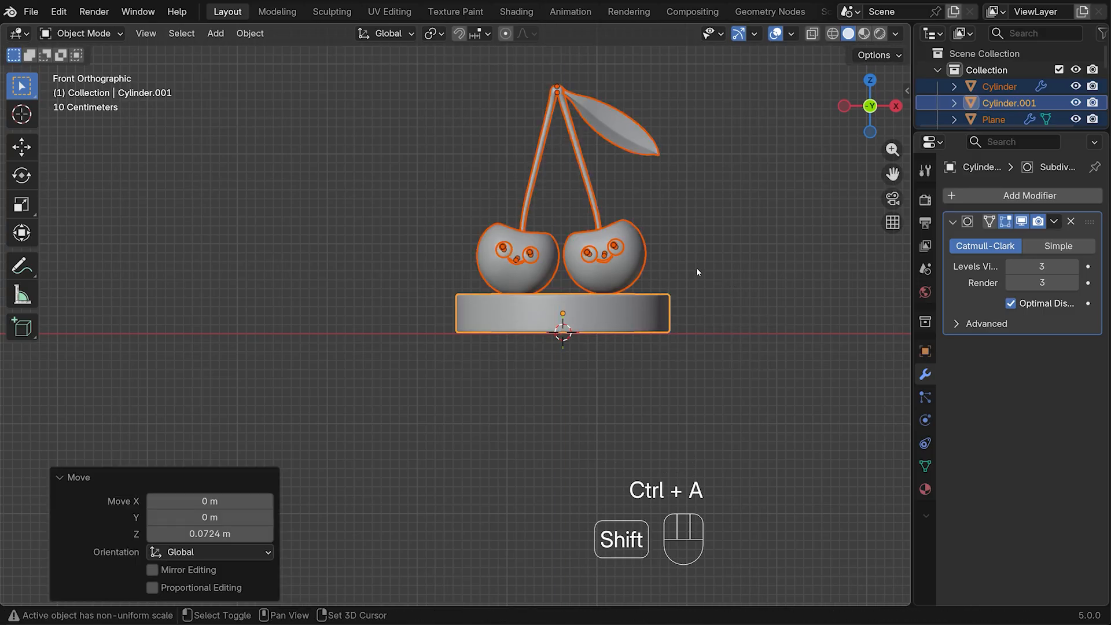
Add a 2 m plane under the base and scale it up by about 5.868 as the floor.
key("shift+a")
mouse_move(696, 267)
left_click(761, 270)
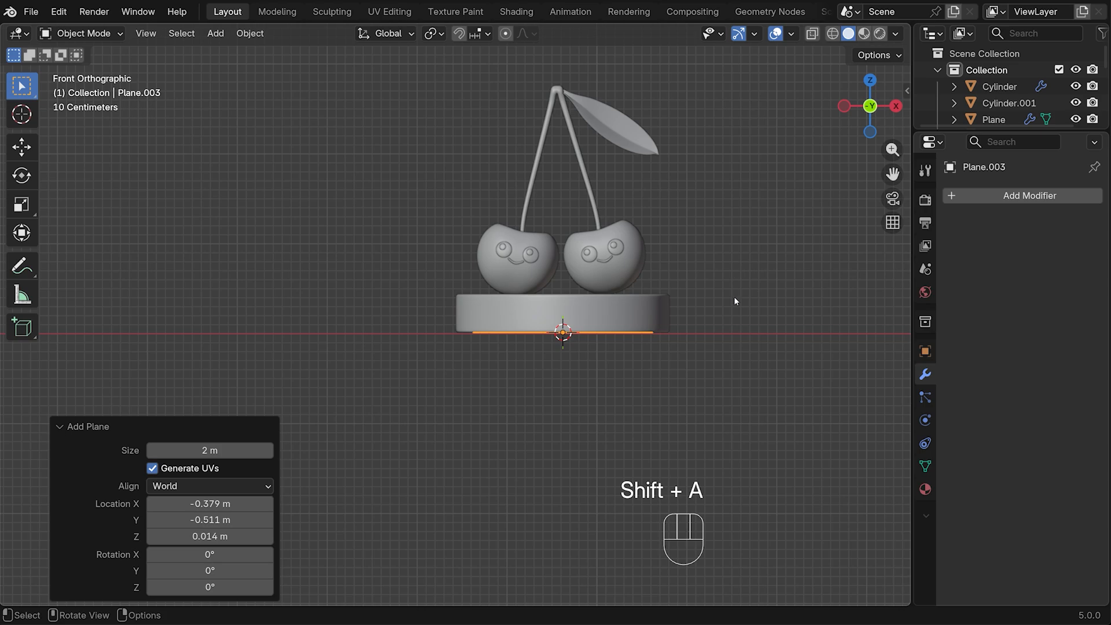
key("s")
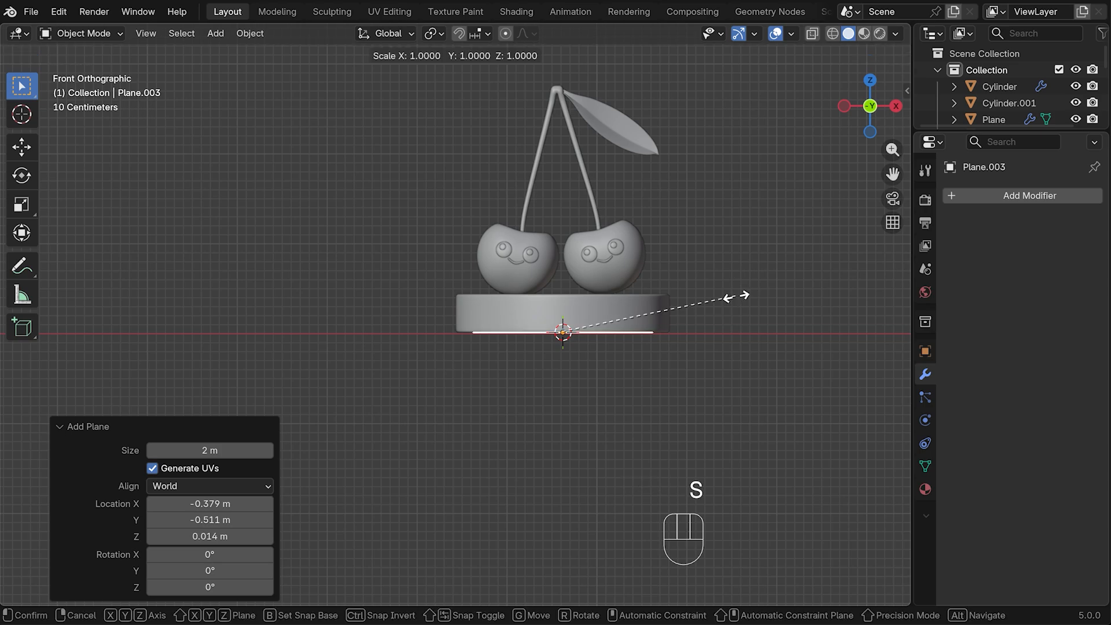
left_click(693, 228)
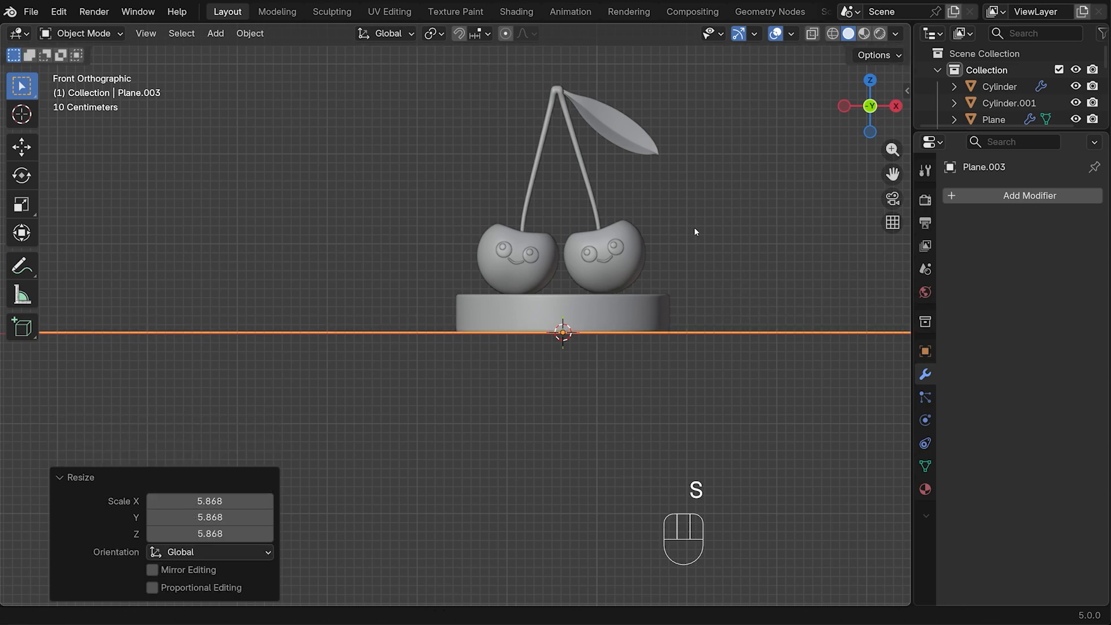
Move the floor plane about 2.594 m along Y behind the cherries and apply its scale.
key("KP_7")
scroll(748, 242, "down", 1)
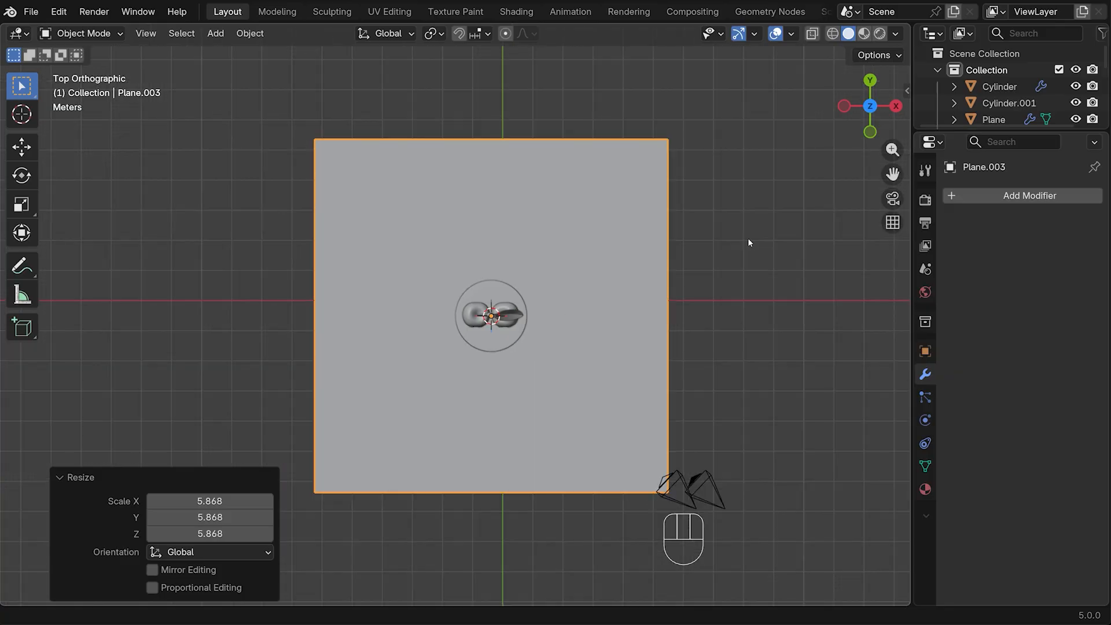
key("g")
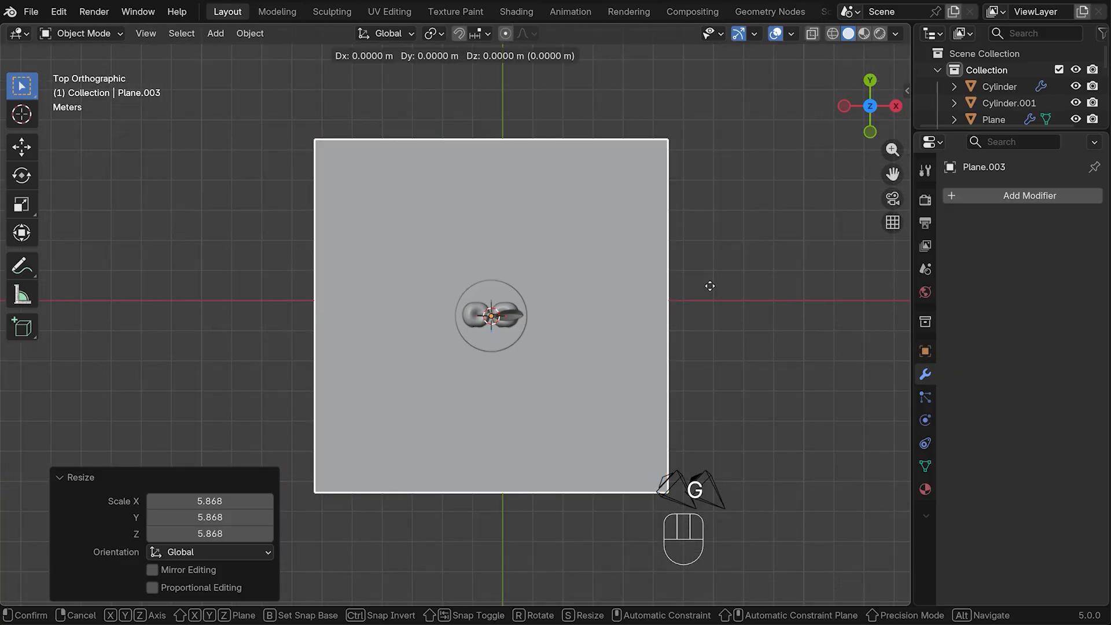
key("y")
left_click(703, 208)
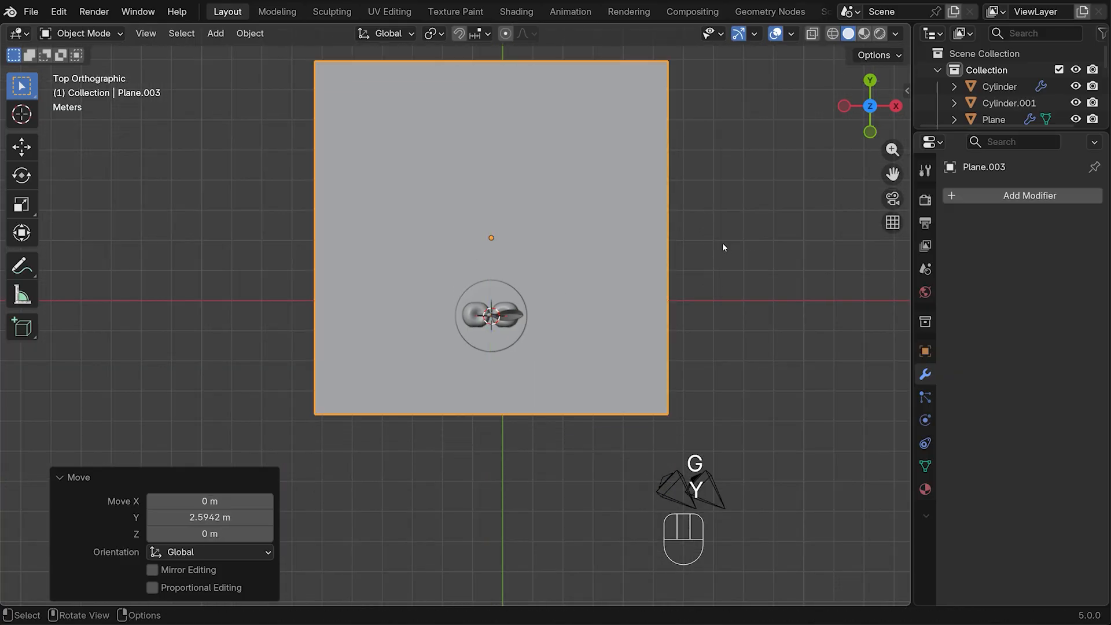
key("ctrl+a")
left_click(706, 235)
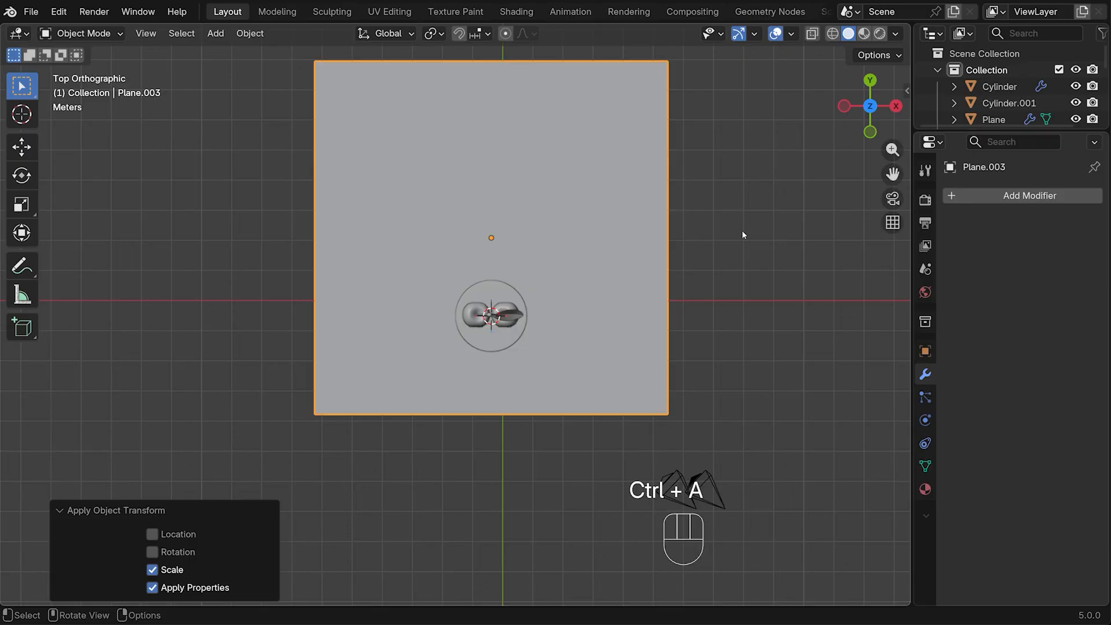
Cut one centred edge loop across the floor plane, parallel to the X axis.
key("Tab")
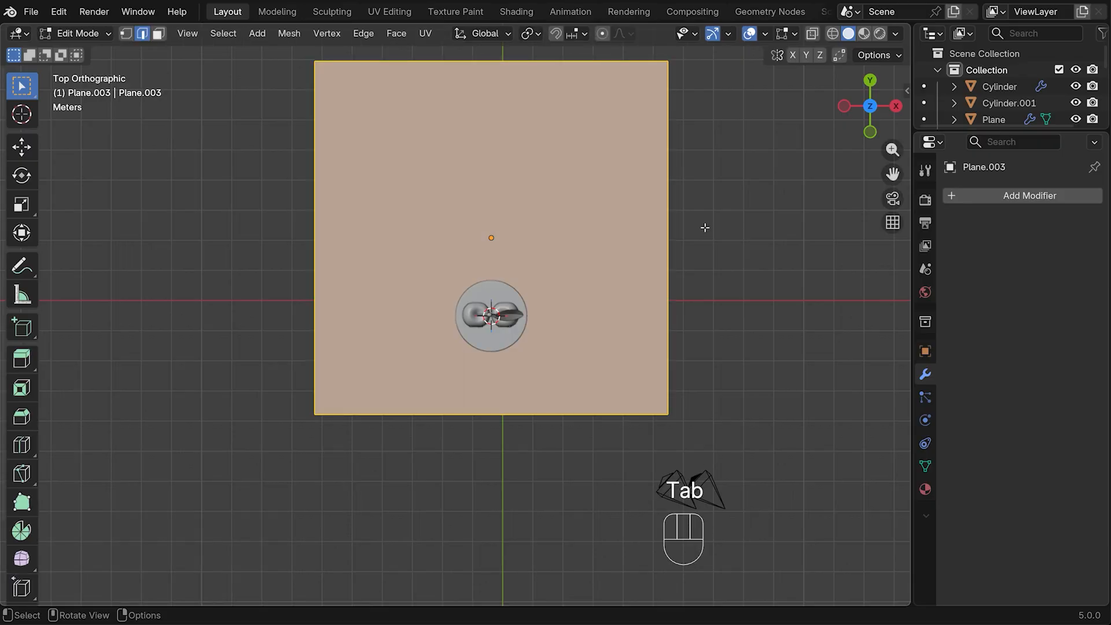
key("ctrl+r")
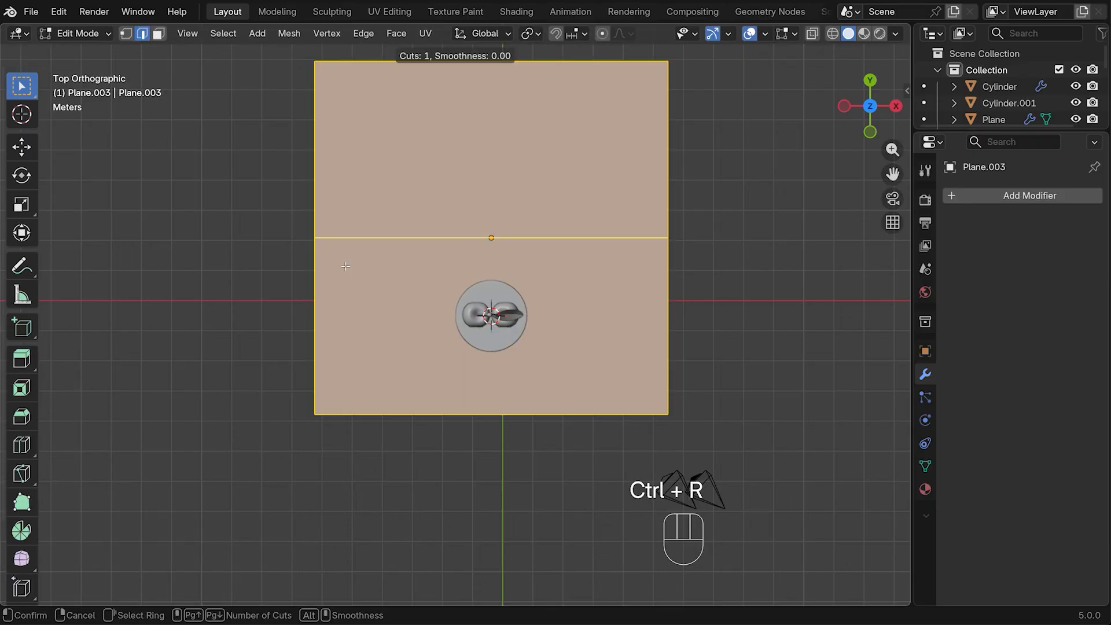
left_click(345, 266)
right_click(345, 261)
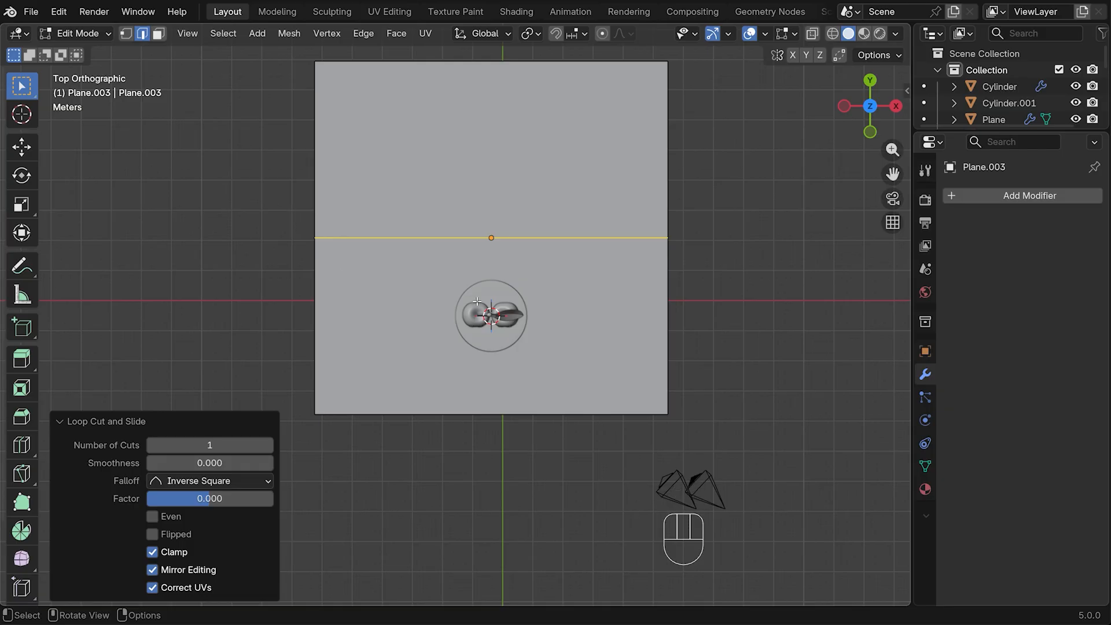
Fold the rear half of the plane up into a vertical wall by moving its back edge above the centre cut.
left_click(528, 63)
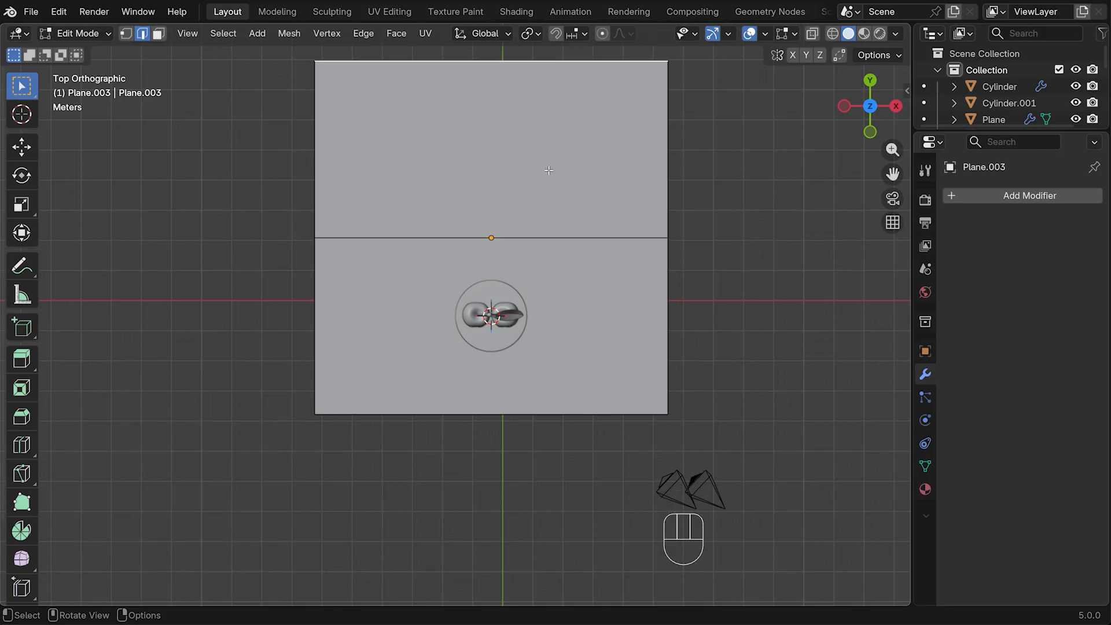
key("KP_3")
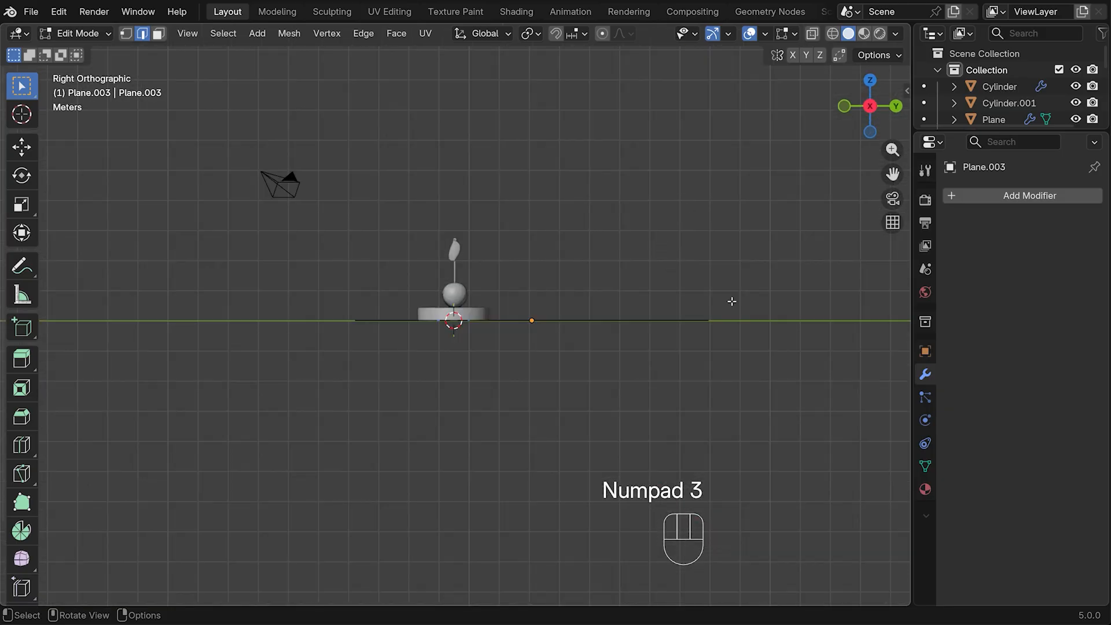
key("g")
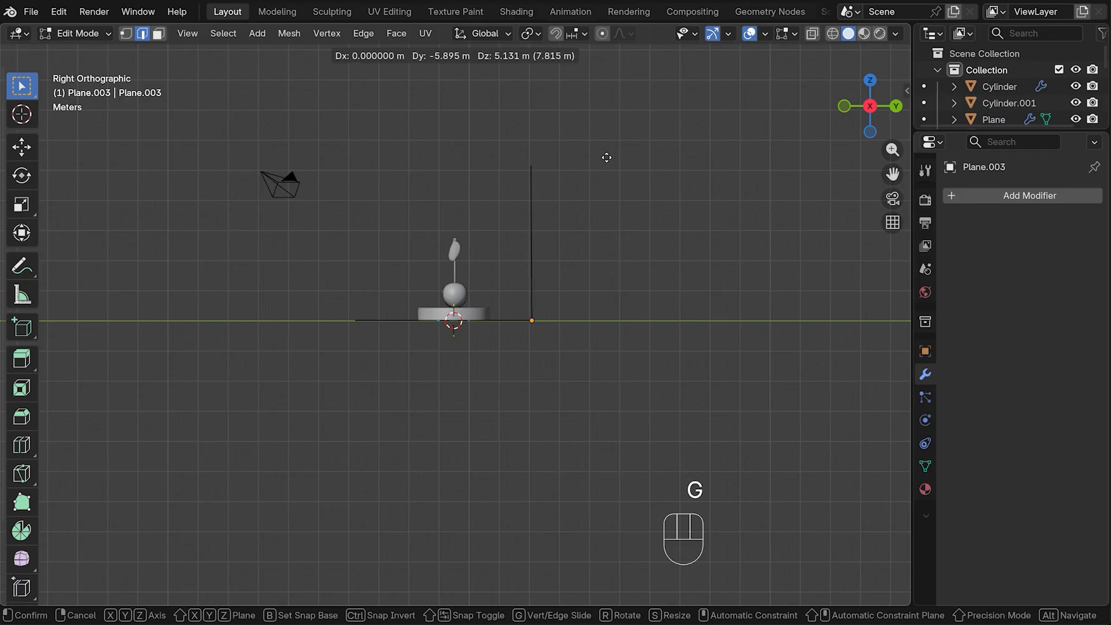
left_click(607, 158)
Bevel the fold between floor and wall by about 0.7 m with 6 segments, and shade the backdrop smooth.
middle_click_drag(573, 193, 612, 325)
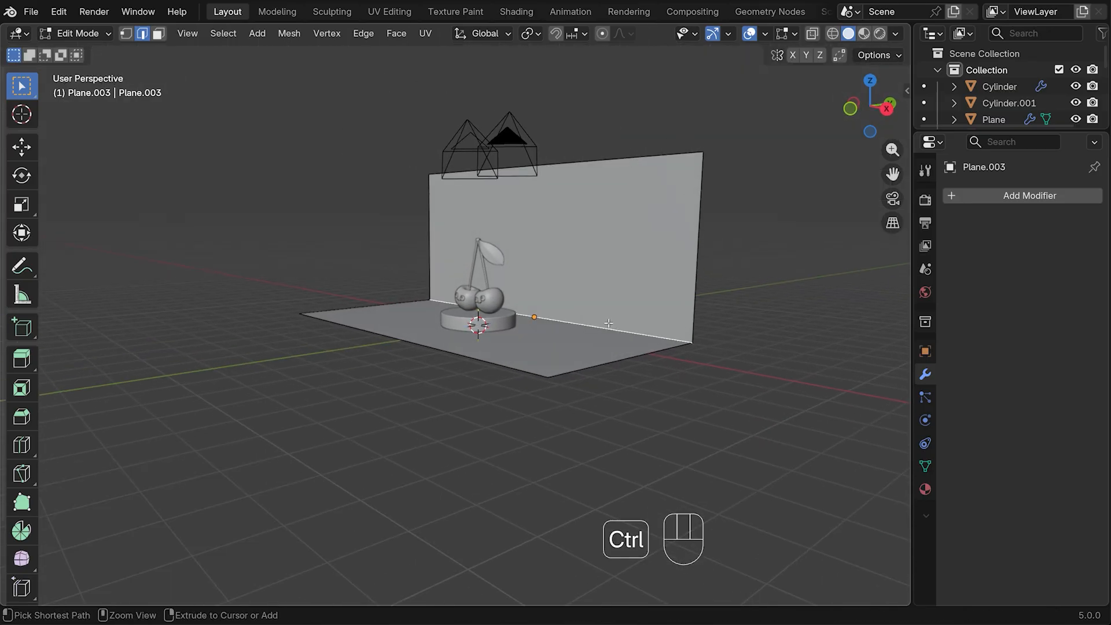
key("ctrl+b")
scroll(619, 319, "up", 3)
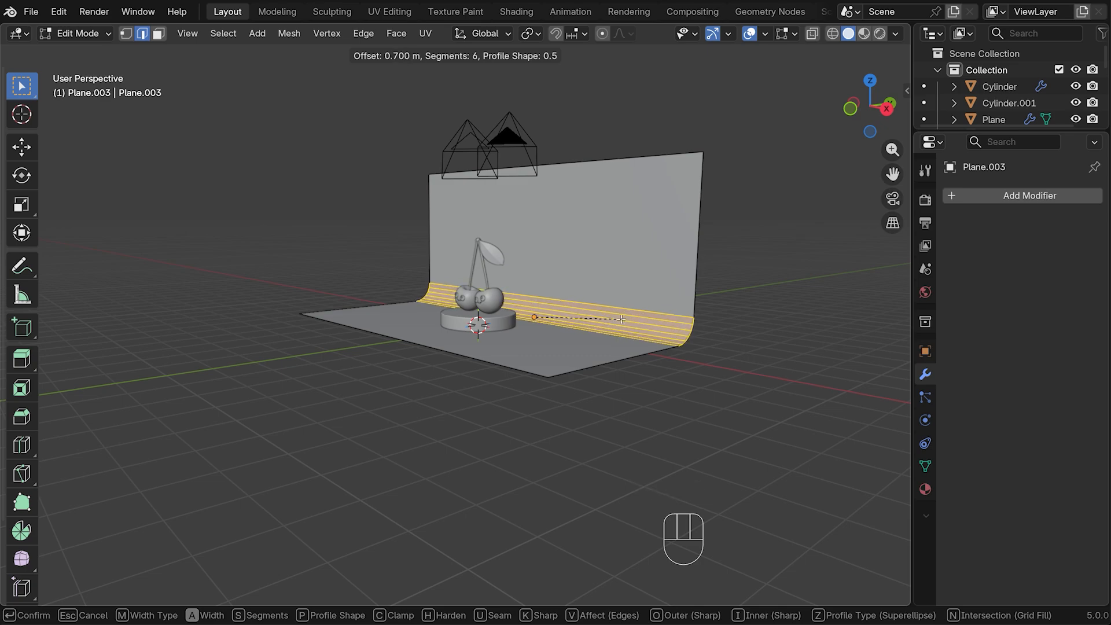
left_click(625, 318)
key("Tab")
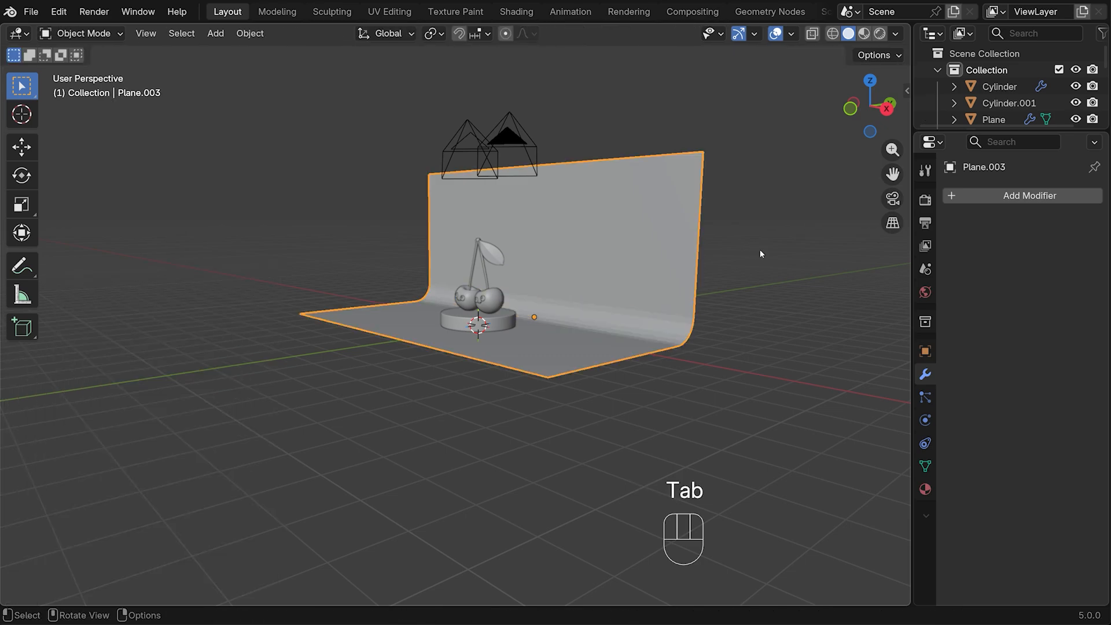
right_click(628, 241)
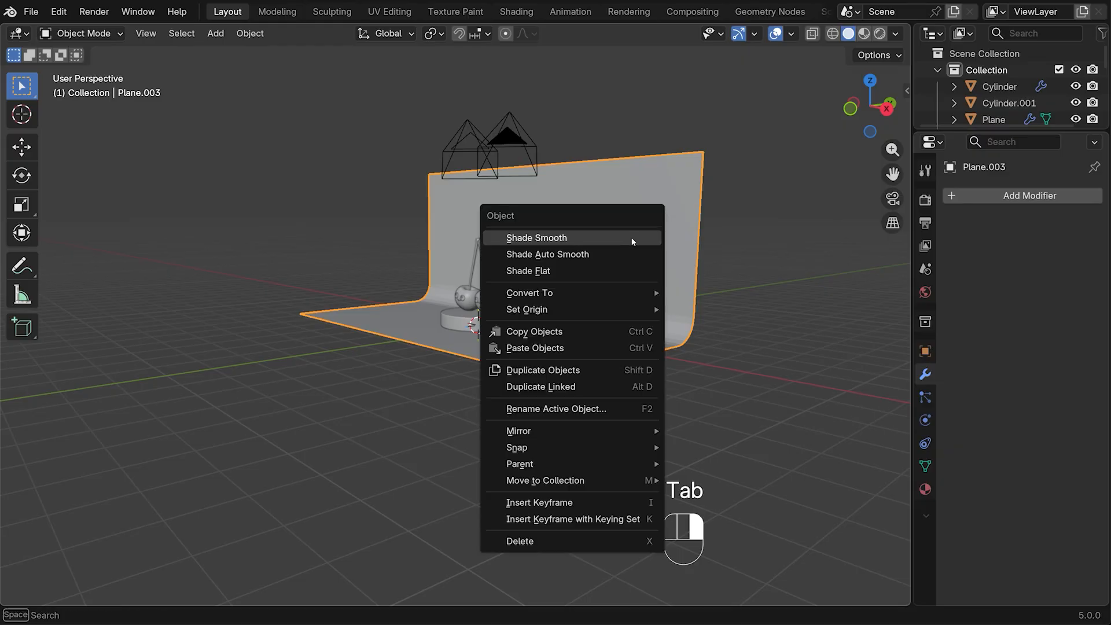
left_click(631, 239)
Switch to the Shading workspace and rearrange it into a tall, widened shader editor beside the 3D viewport, removing the file browser and image editor.
middle_click_drag(664, 253, 809, 241)
left_click(516, 11)
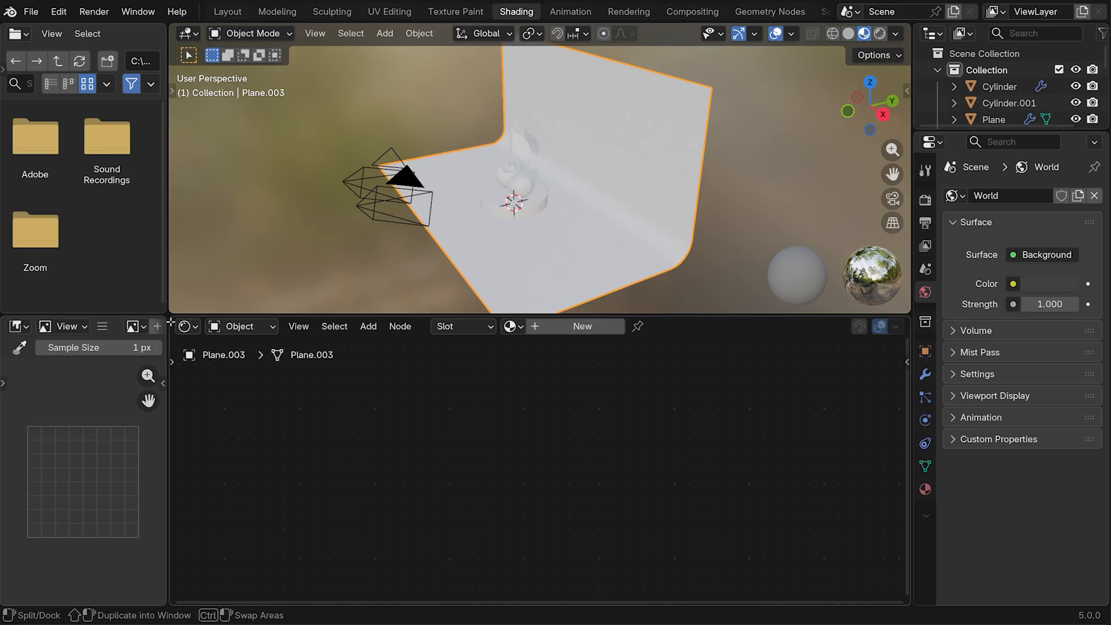
left_click_drag(170, 321, 139, 325)
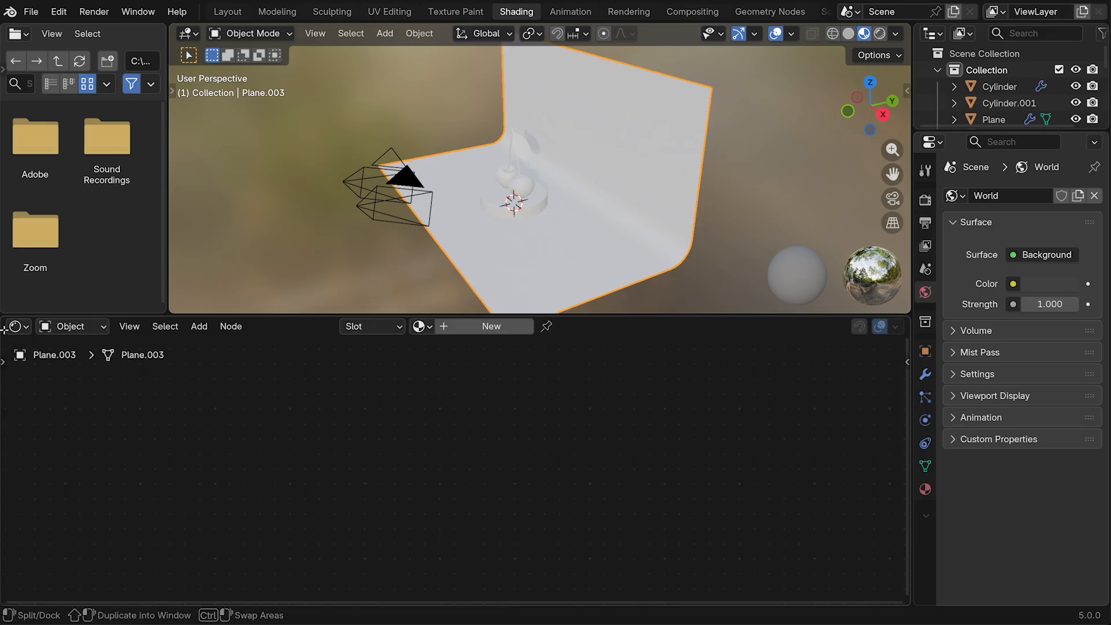
left_click_drag(4, 321, 5, 300)
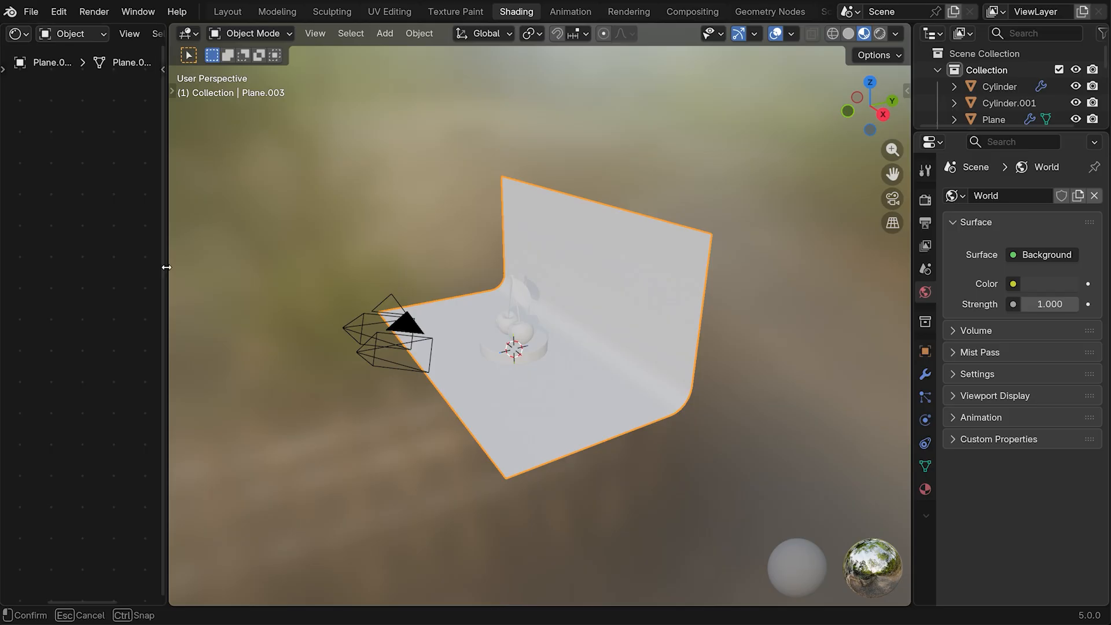
left_click_drag(163, 265, 376, 266)
scroll(852, 35, "down", 5)
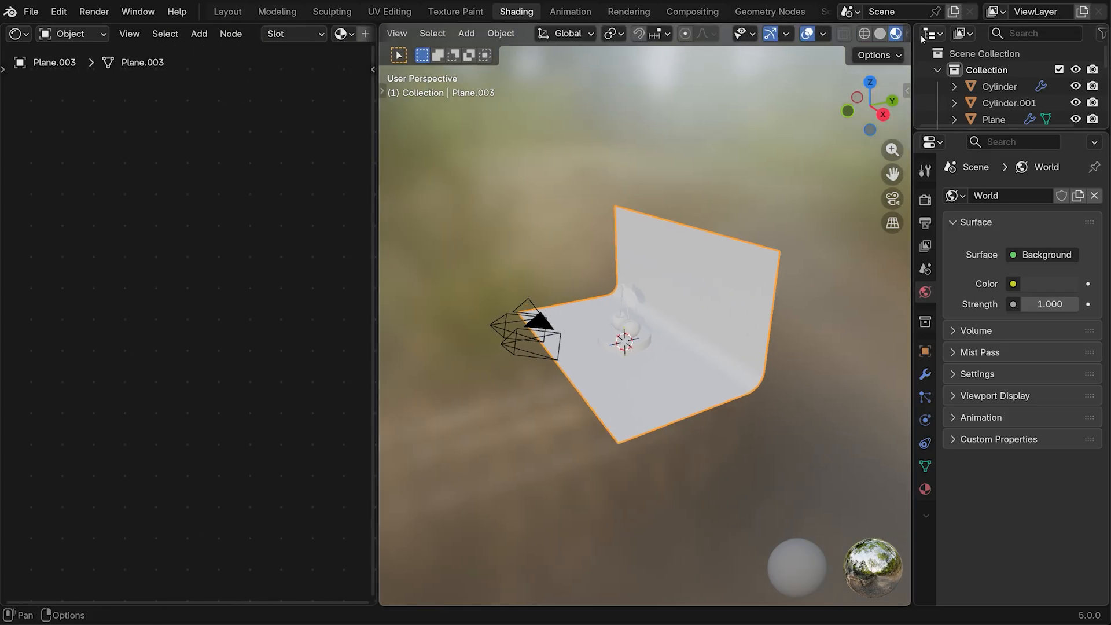
Show the 3D viewport in Rendered shading and enable Raytracing for EEVEE.
left_click(879, 34)
middle_click_drag(798, 289, 423, 244)
scroll(796, 302, "up", 2)
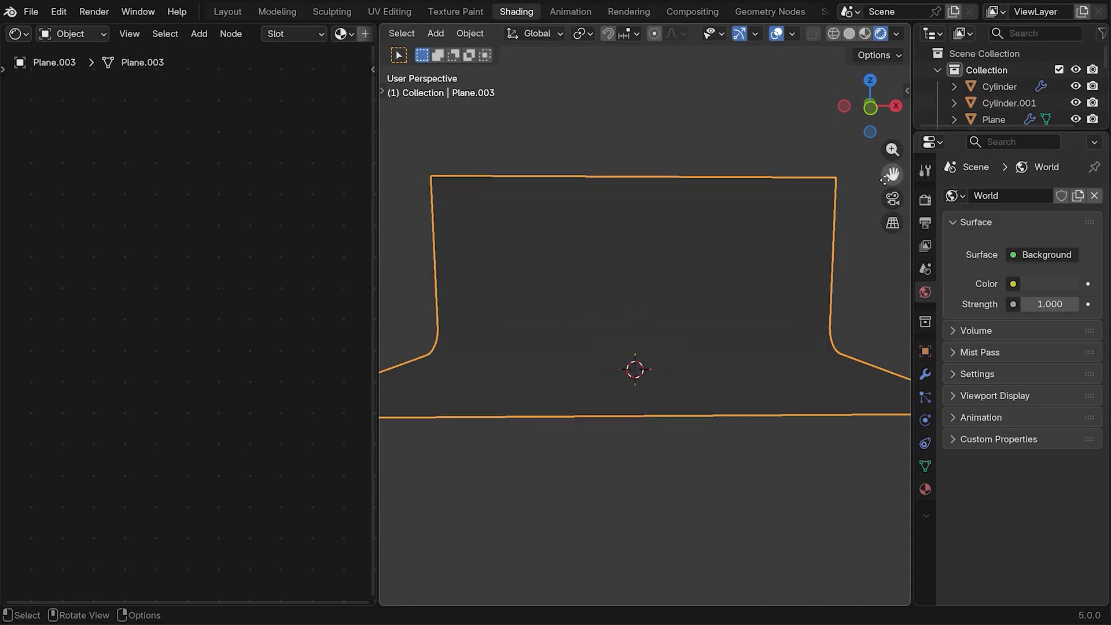
left_click(924, 199)
left_click(984, 442)
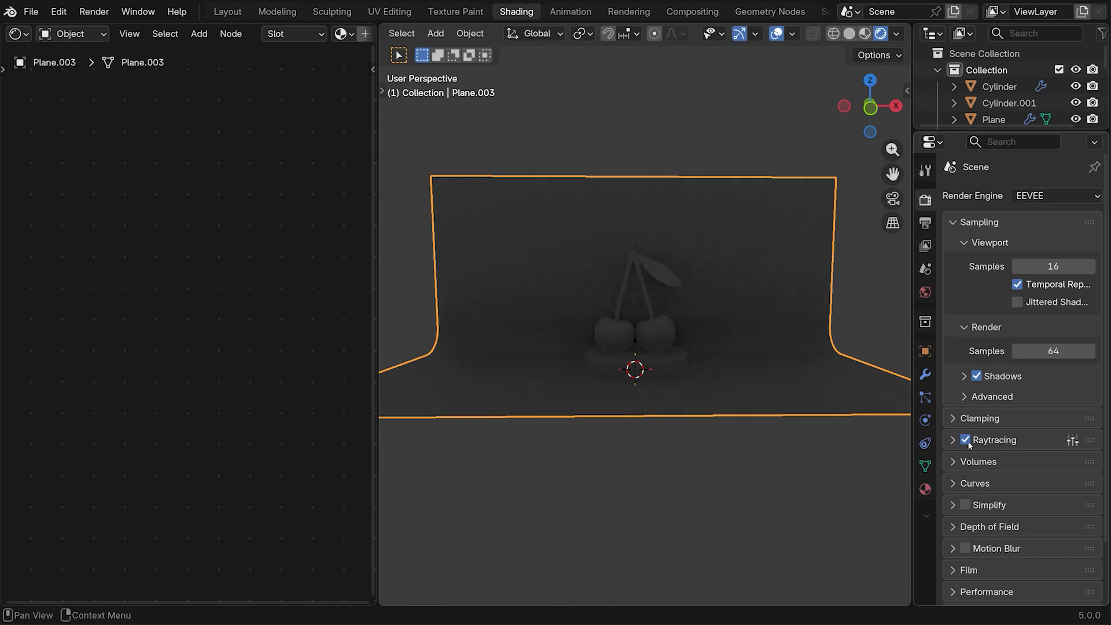
Set the render engine to Cycles with GPU Compute as the device.
left_click(1032, 195)
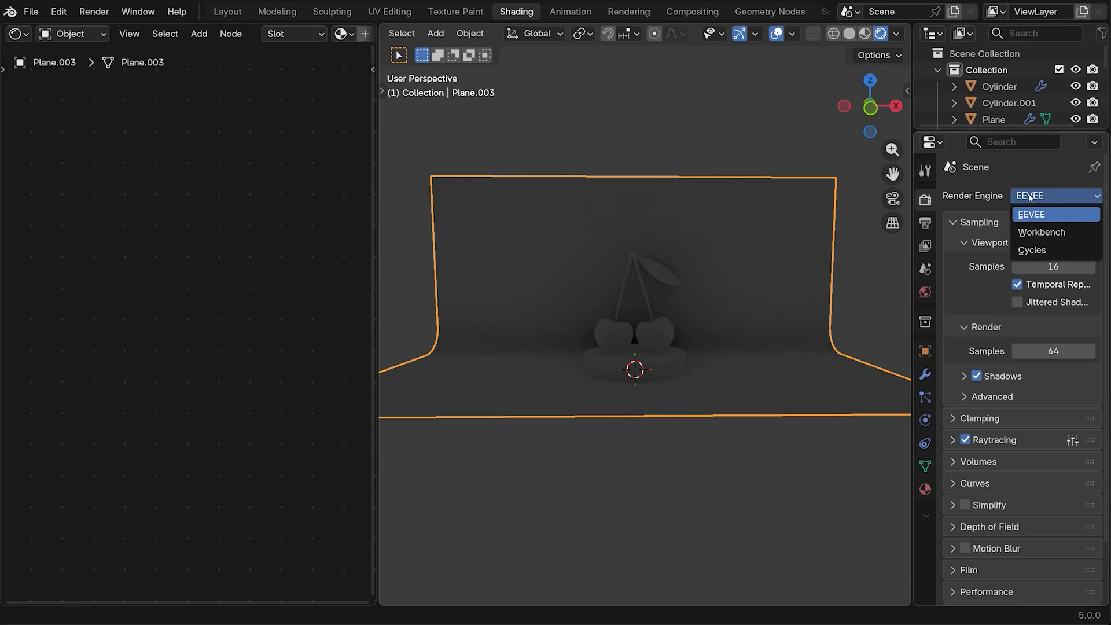
left_click(1034, 250)
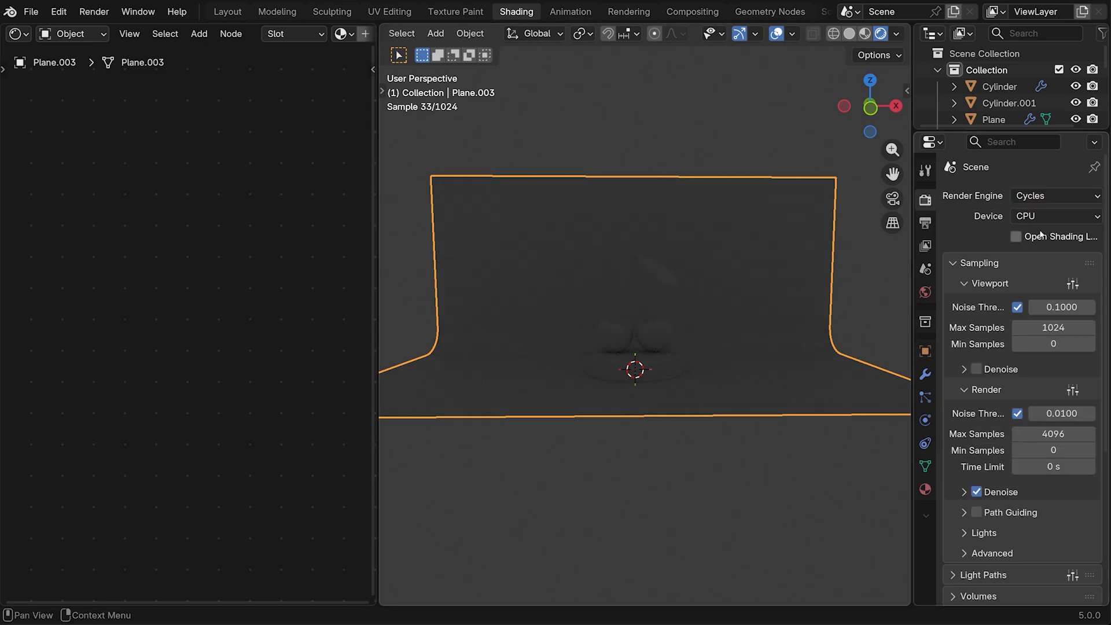
left_click(1036, 217)
left_click(1034, 252)
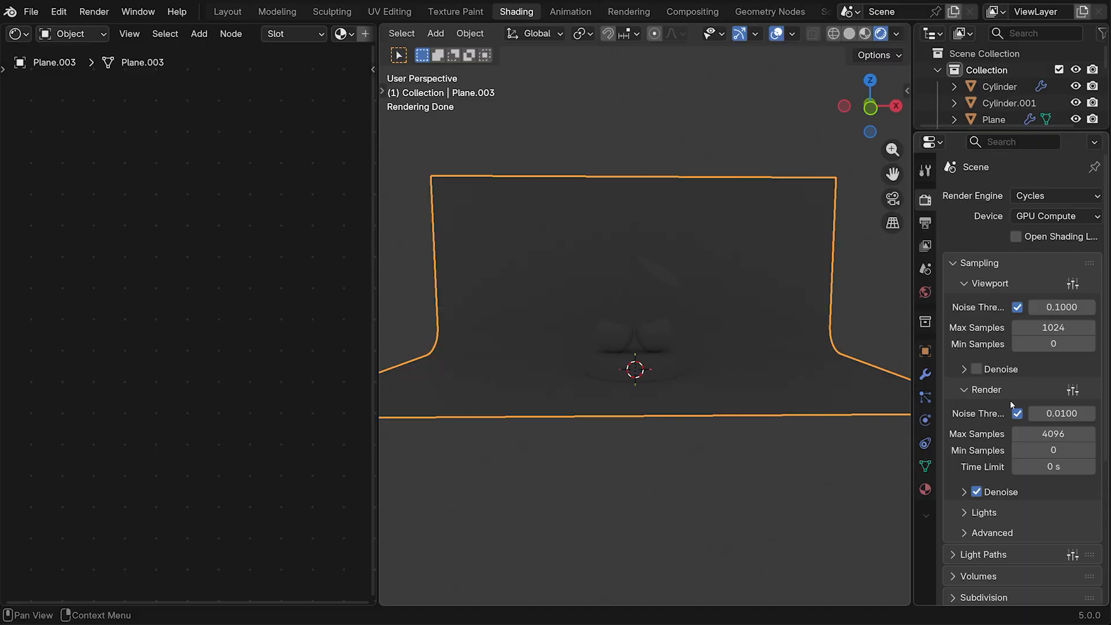
Set the render time limit to 4 s and enable viewport denoising.
left_click(1043, 467)
type("4")
key("Return")
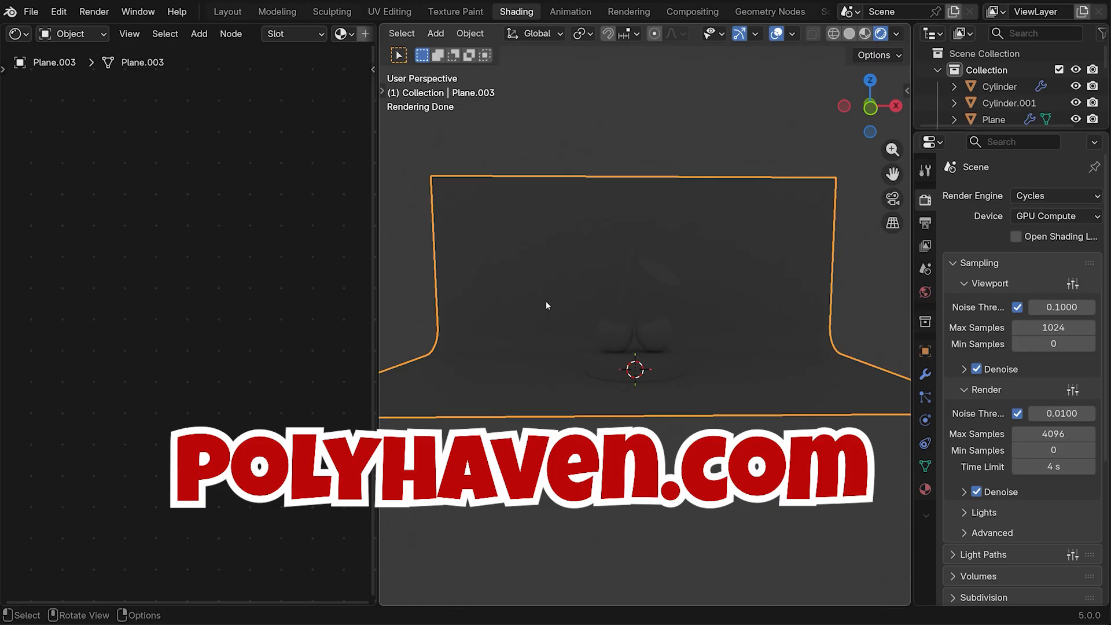
Switch the shader editor to the World shader and move the Background node close to the World Output node.
left_click(87, 36)
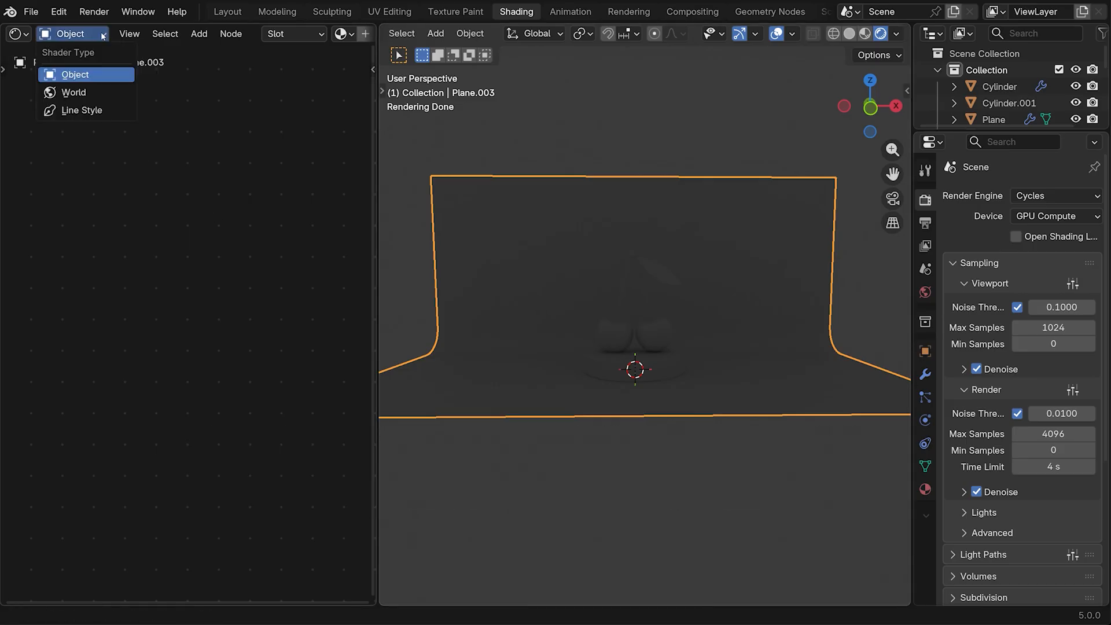
left_click(81, 92)
scroll(248, 203, "down", 4)
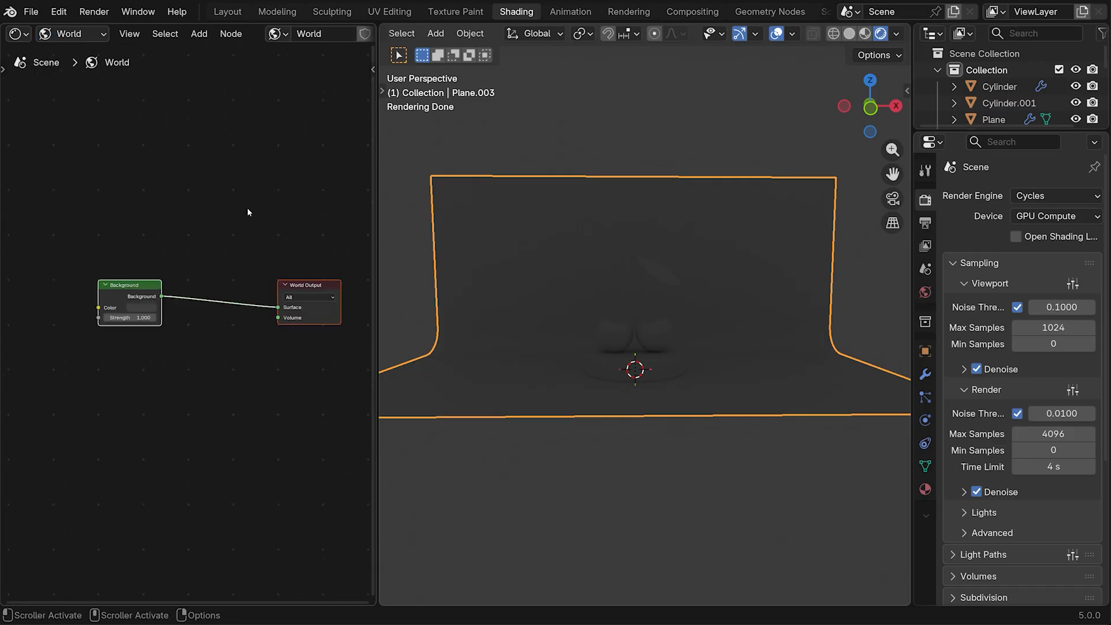
left_click_drag(114, 290, 216, 291)
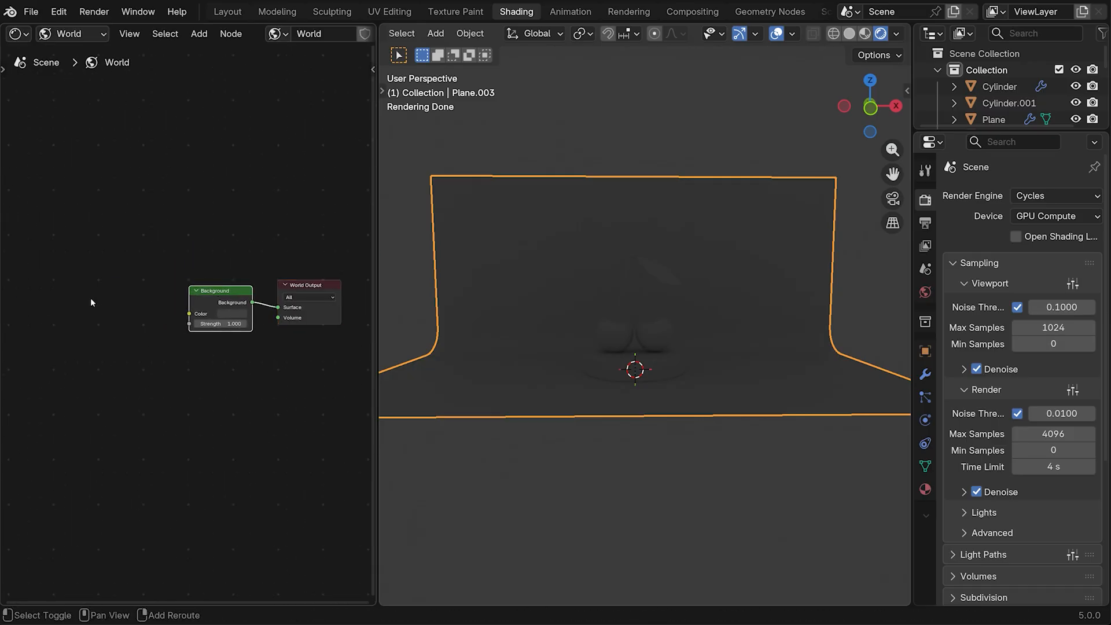
Add an Environment Texture node to the World shader and connect its Color output to the Background node's Color input.
key("shift+a")
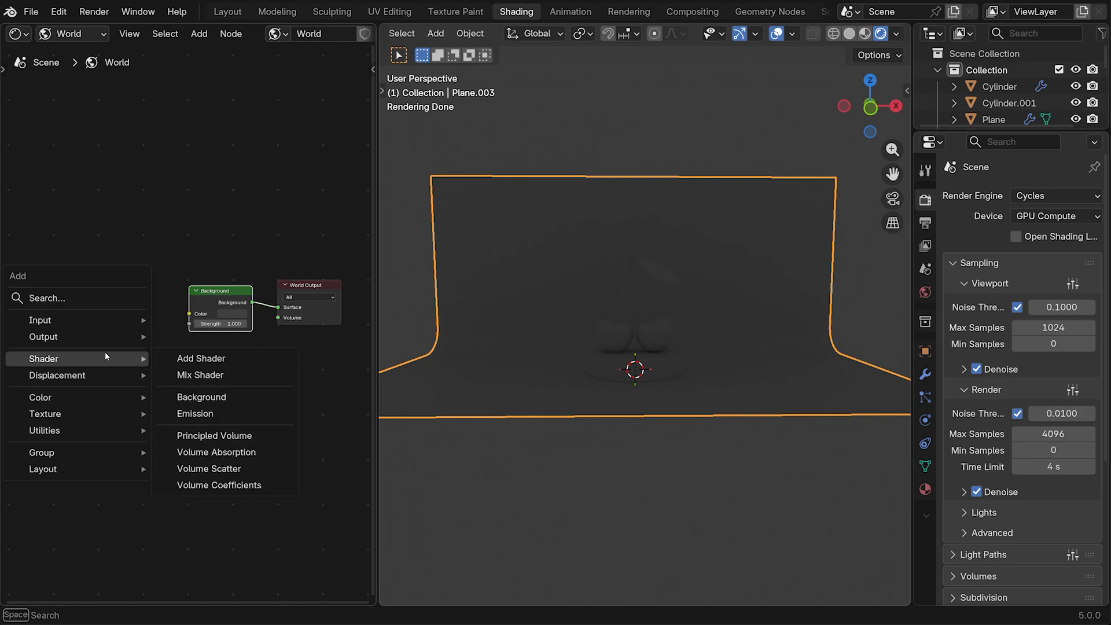
mouse_move(111, 413)
left_click(214, 248)
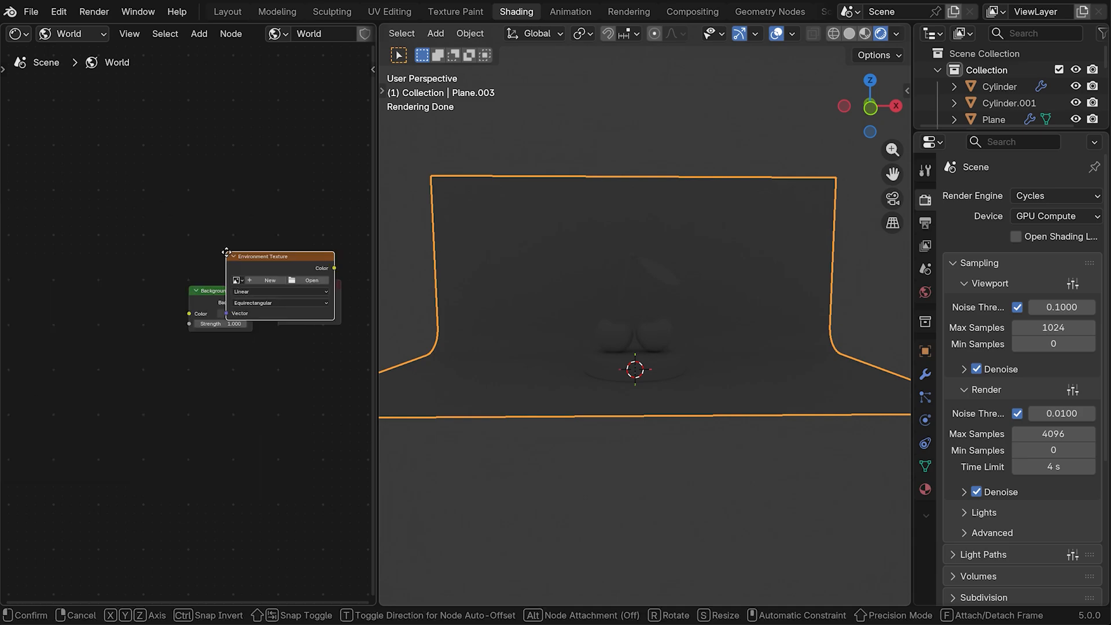
left_click(46, 278)
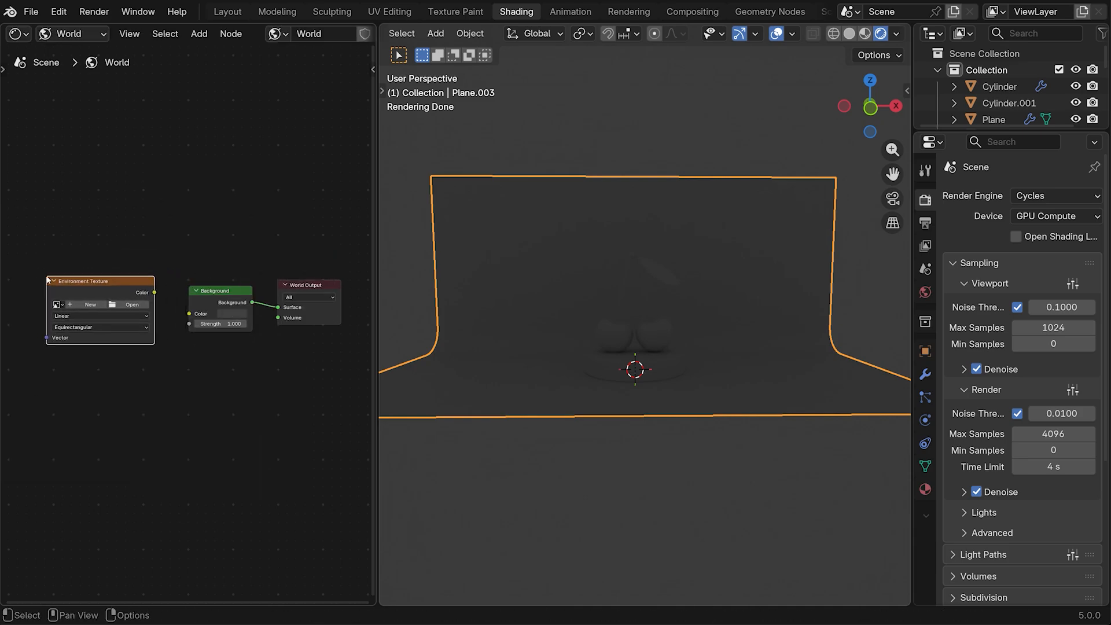
left_click_drag(154, 292, 188, 314)
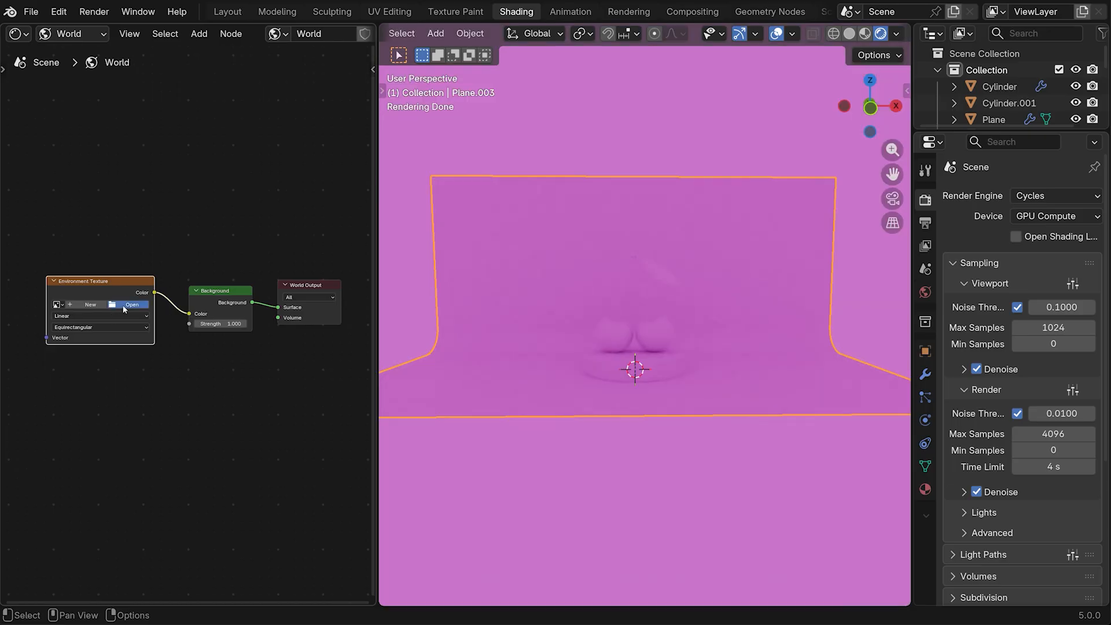
Load the image white_studio_02_2k.exr into the Environment Texture node.
left_click(132, 304)
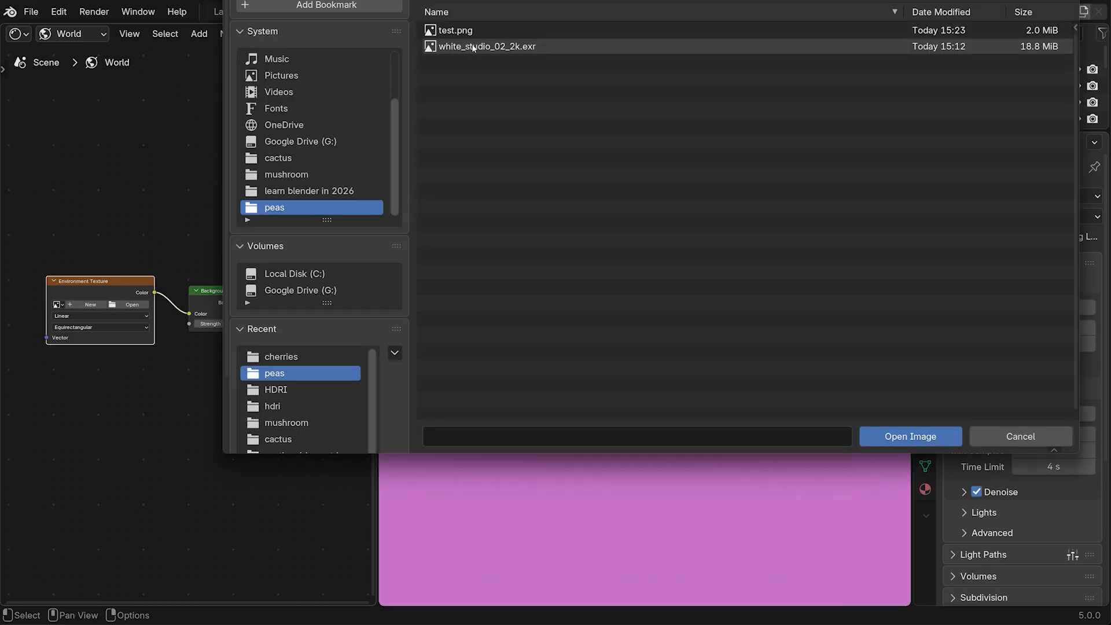
mouse_move(440, 54)
left_click(490, 49)
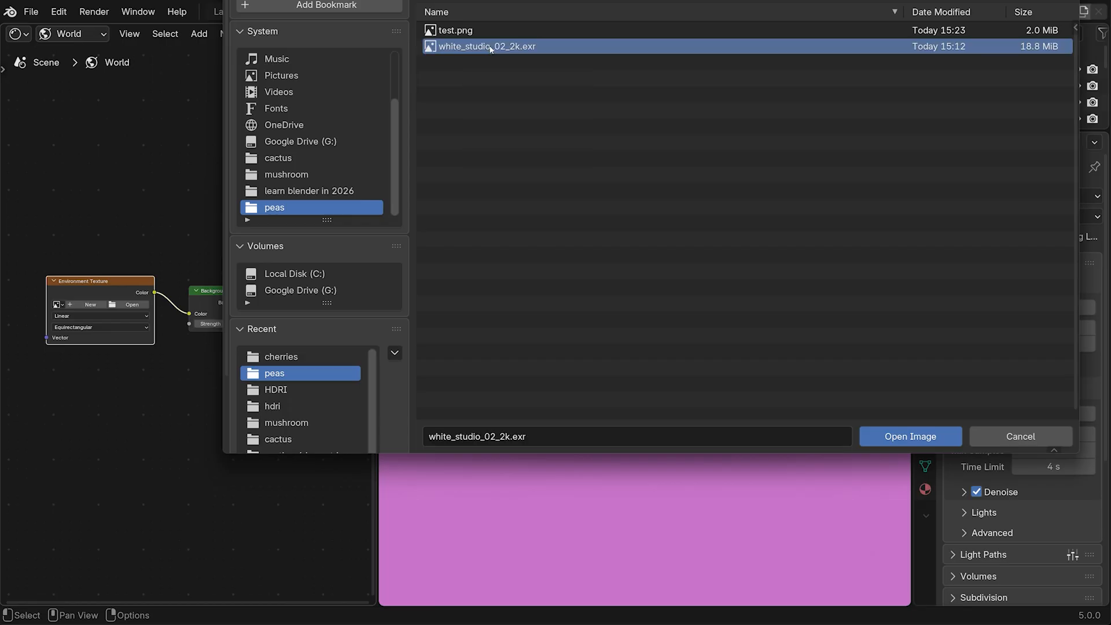
double_click(490, 49)
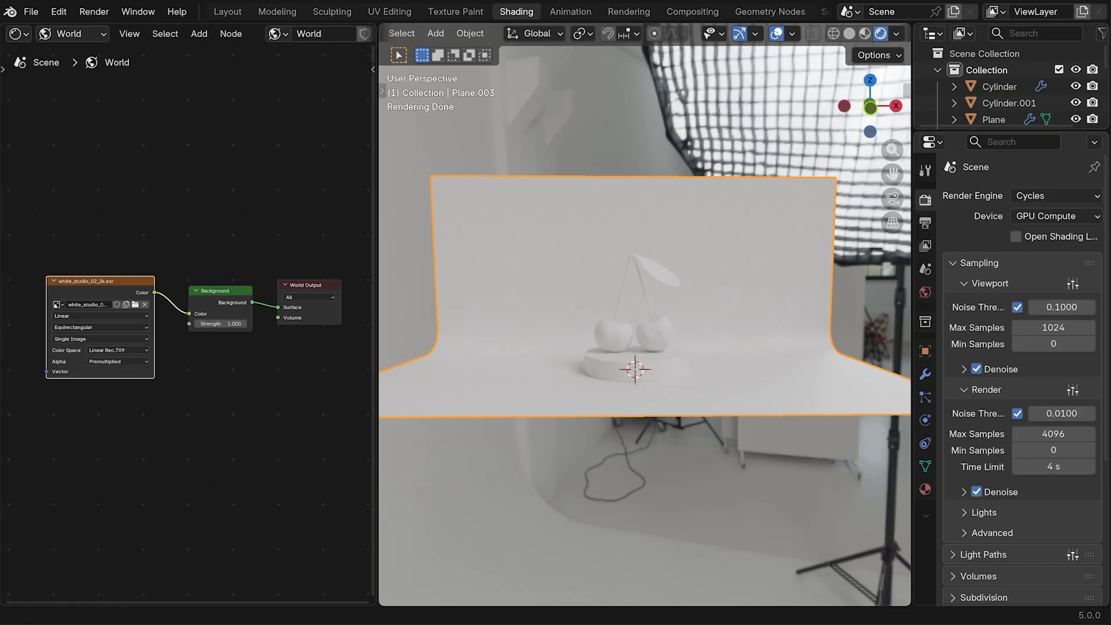
Set the World Background node's strength to 0.8.
left_click(219, 322)
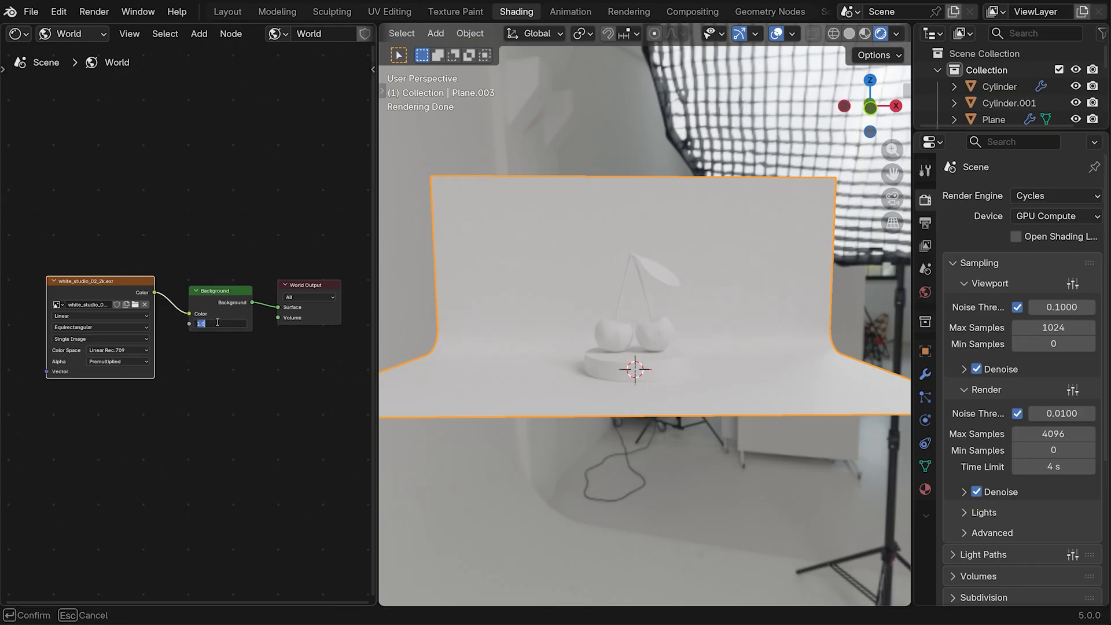
type("0.8")
key("Return")
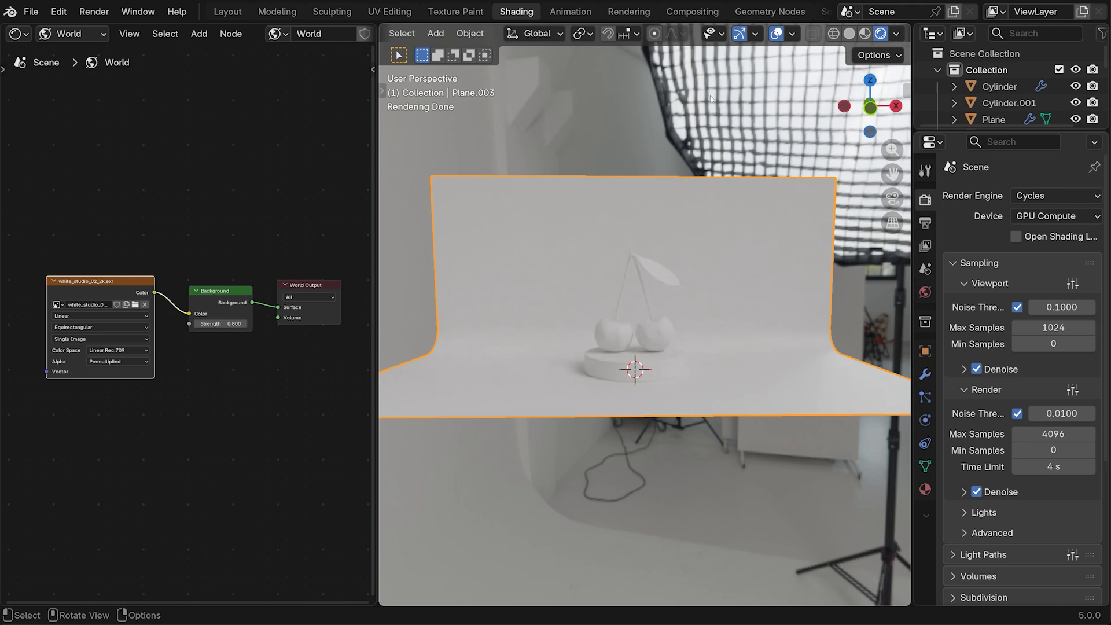
Switch the shader editor to the Object shader and give the curved backdrop a new material with roughness 1.
left_click(99, 34)
left_click(63, 75)
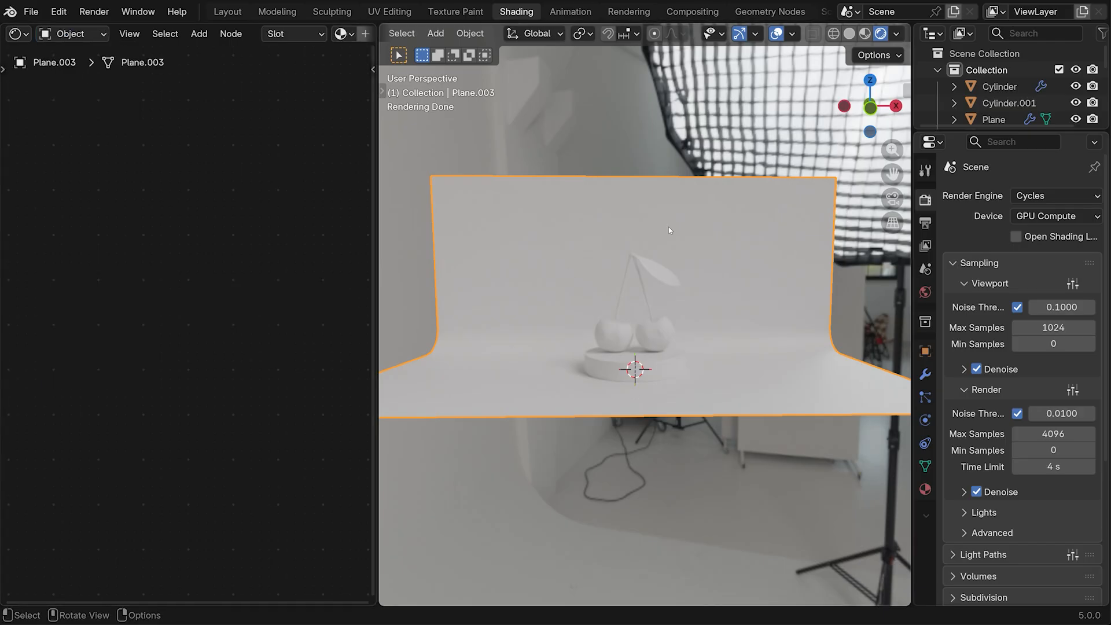
scroll(292, 37, "down", 5)
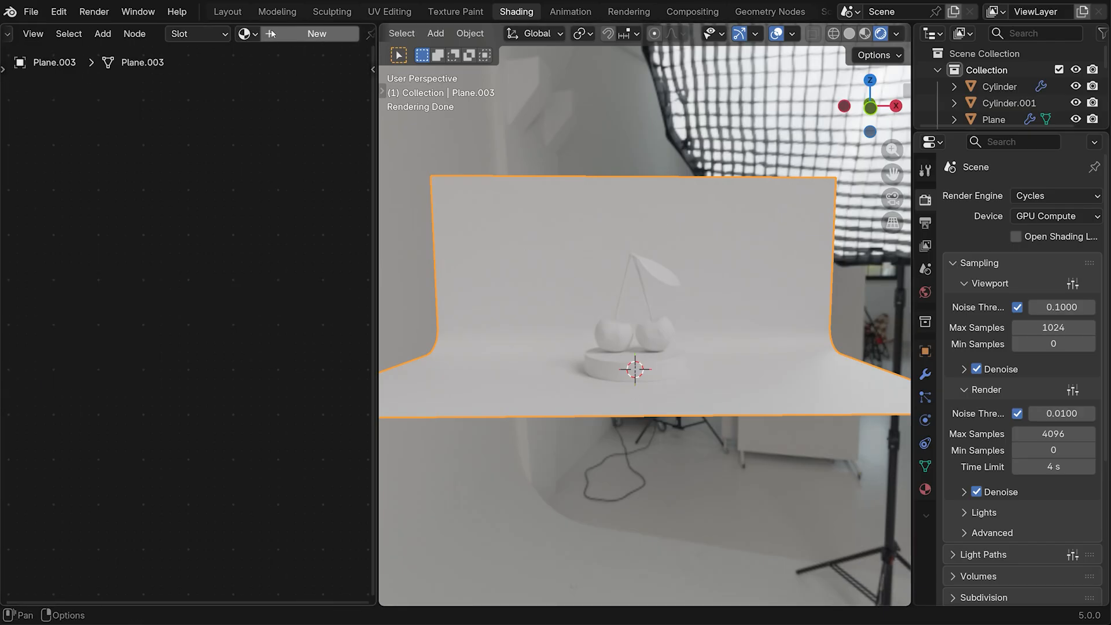
left_click(270, 34)
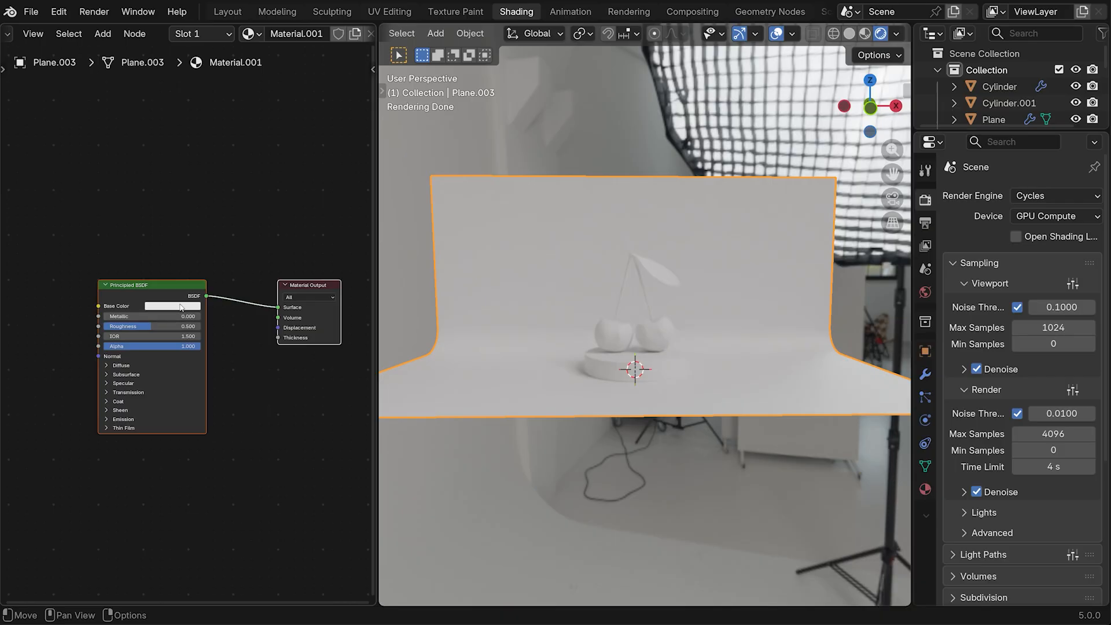
left_click_drag(186, 327, 236, 326)
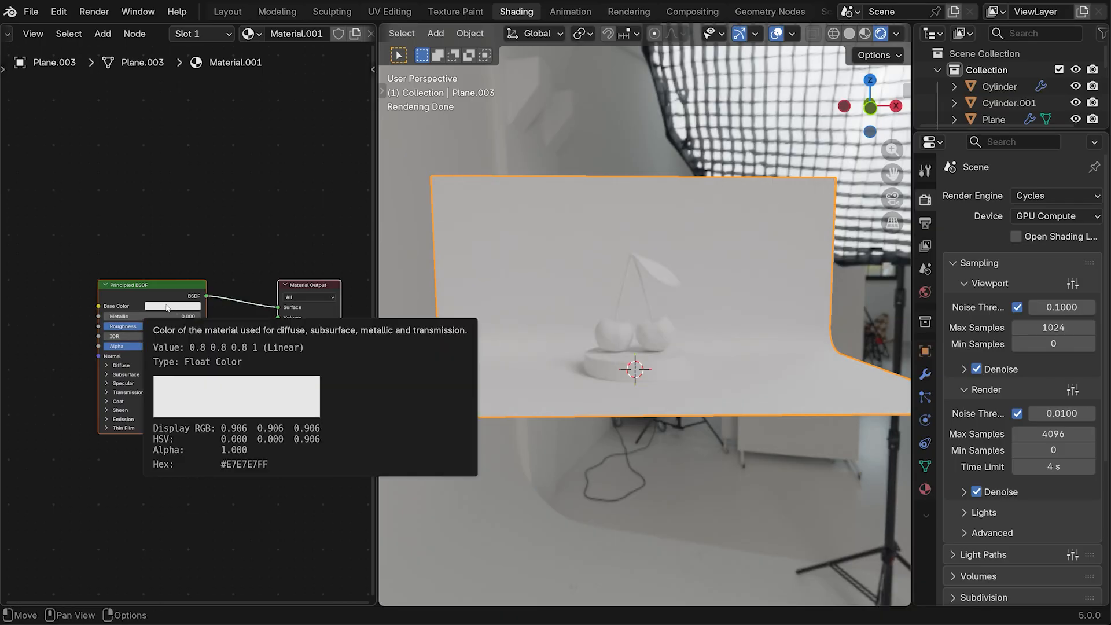
Set the backdrop material's base color to the light teal #7ECED0FF.
left_click(167, 307)
mouse_move(184, 183)
left_mouse_down()
mouse_move(184, 170)
mouse_move(199, 177)
mouse_move(196, 194)
mouse_move(174, 199)
mouse_move(168, 175)
mouse_move(185, 168)
left_mouse_up()
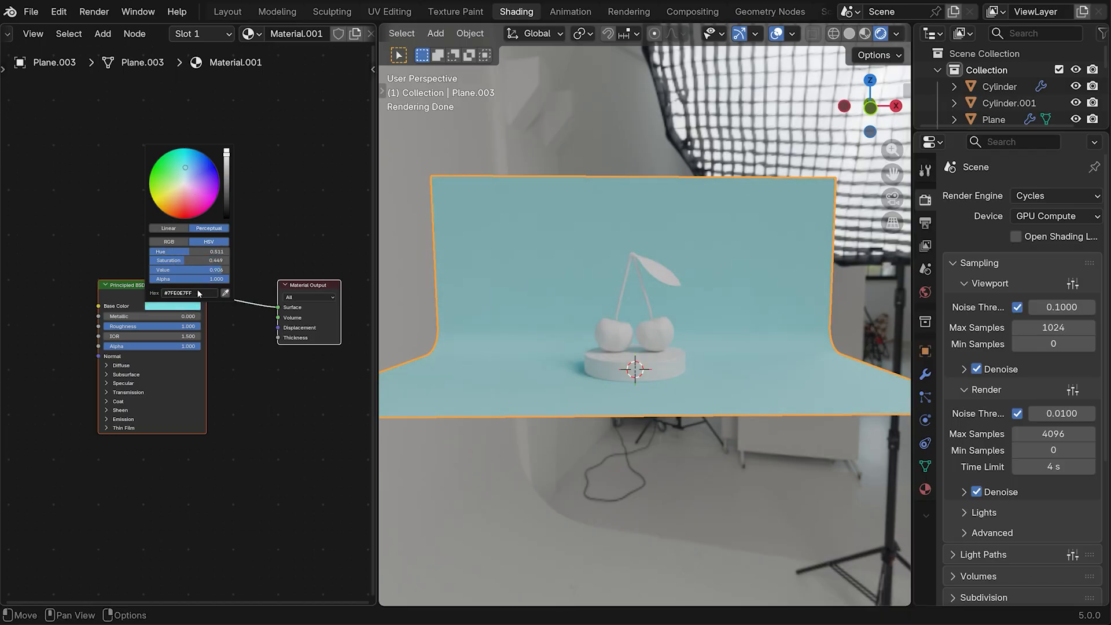
left_click(196, 292)
type("#7ECED0FF")
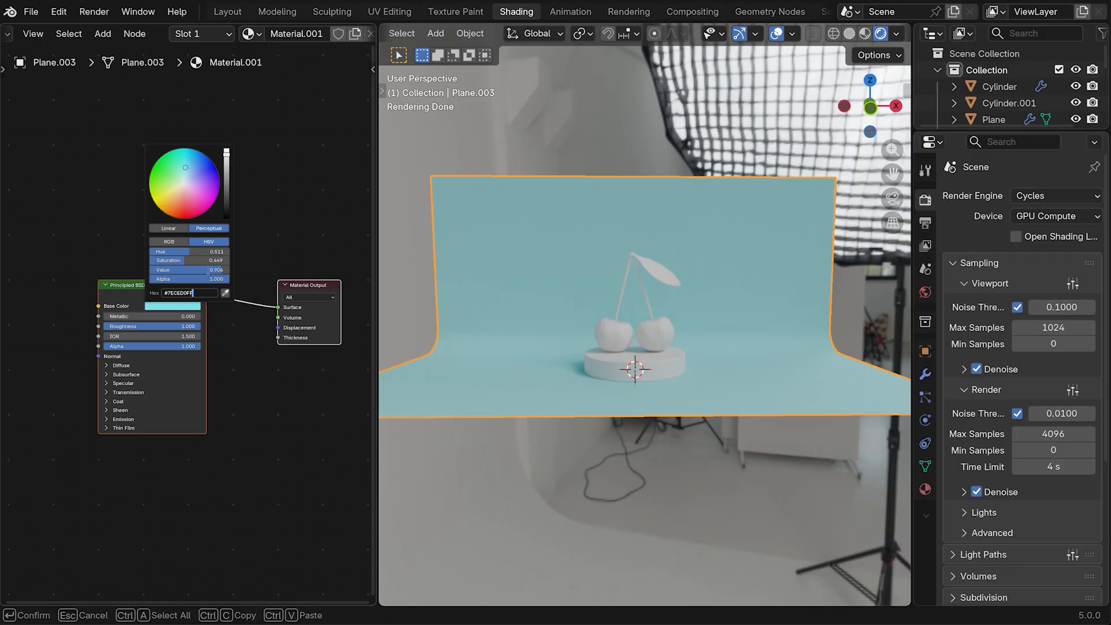
key("Return")
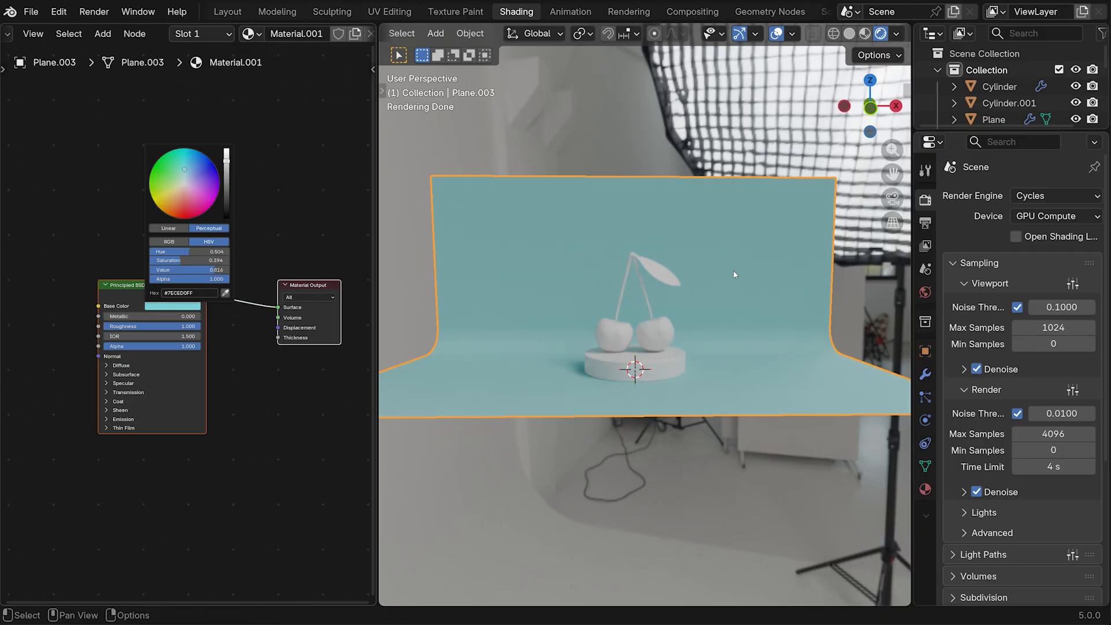
Give the round base a new material with roughness 1 and the beige base color #F2D5A3FF.
left_click(653, 373)
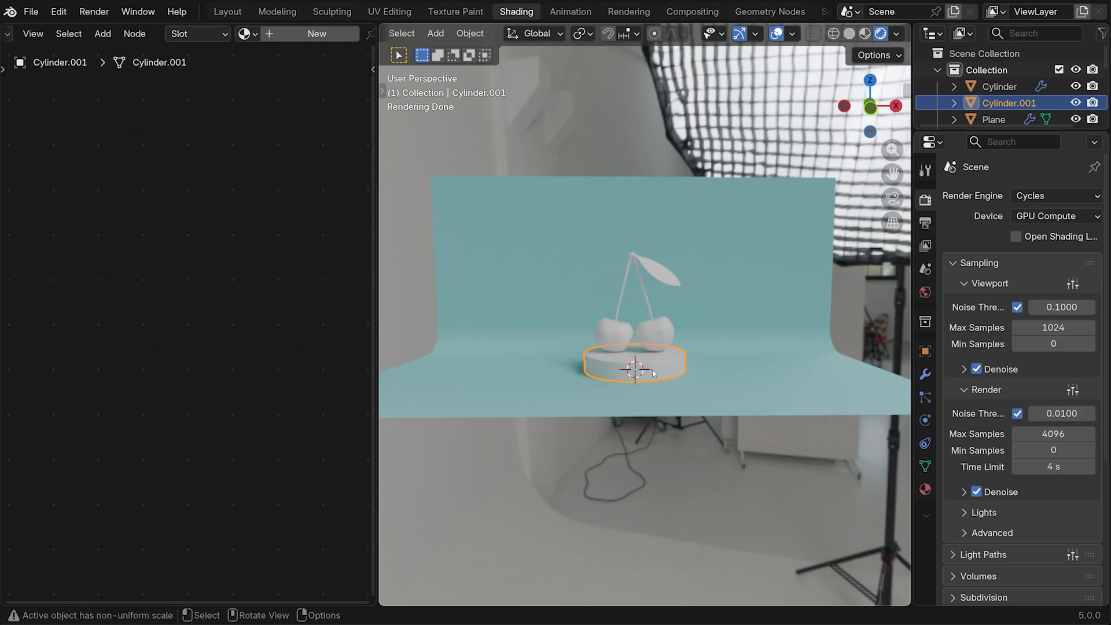
left_click(271, 34)
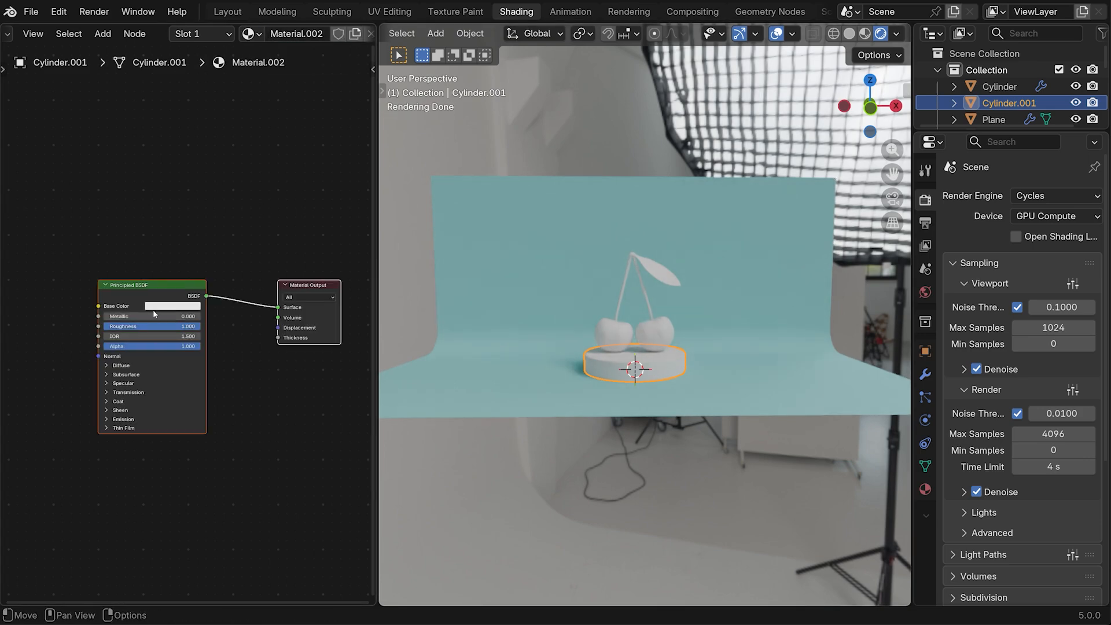
left_click(166, 305)
left_click(193, 293)
type("#F2D5A3FF")
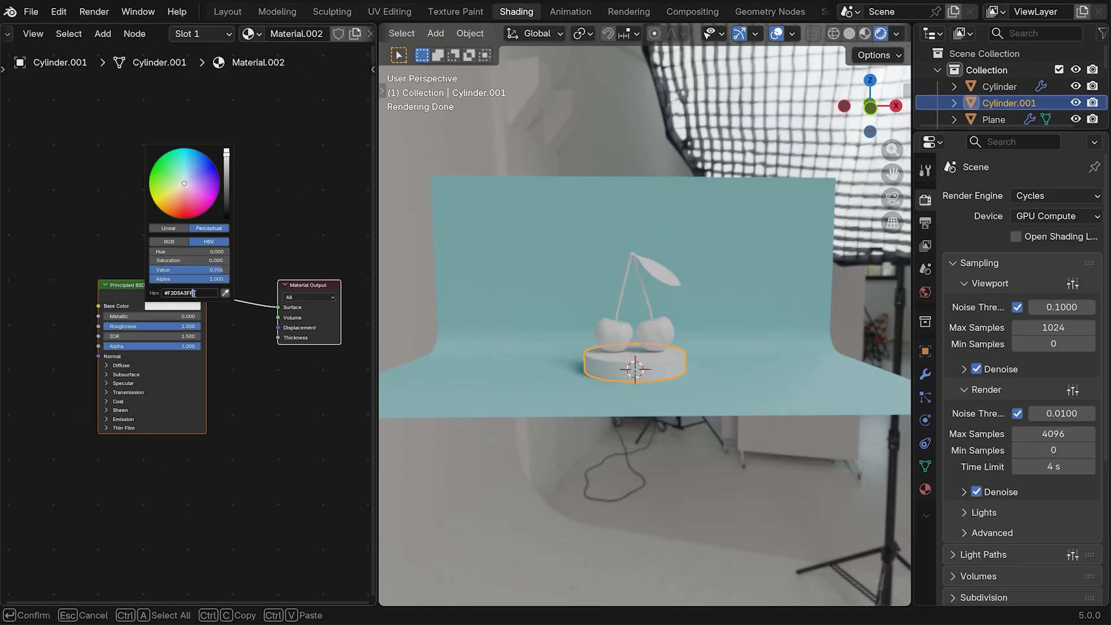
key("Return")
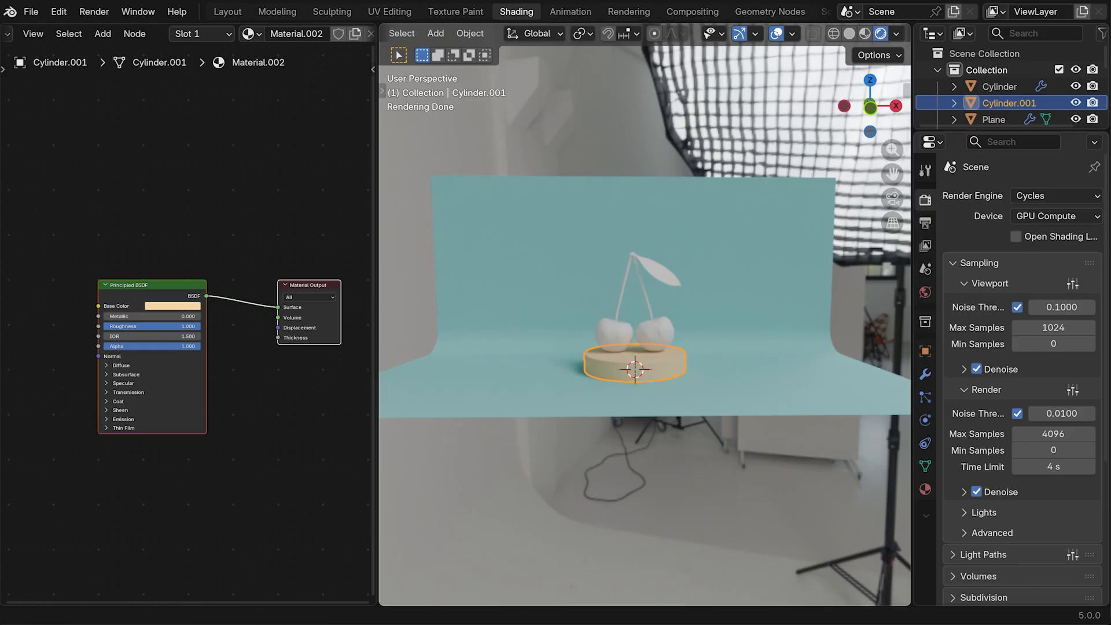
Give the left cherry a new material with the red base color #CC2A3DFF.
left_click(612, 332)
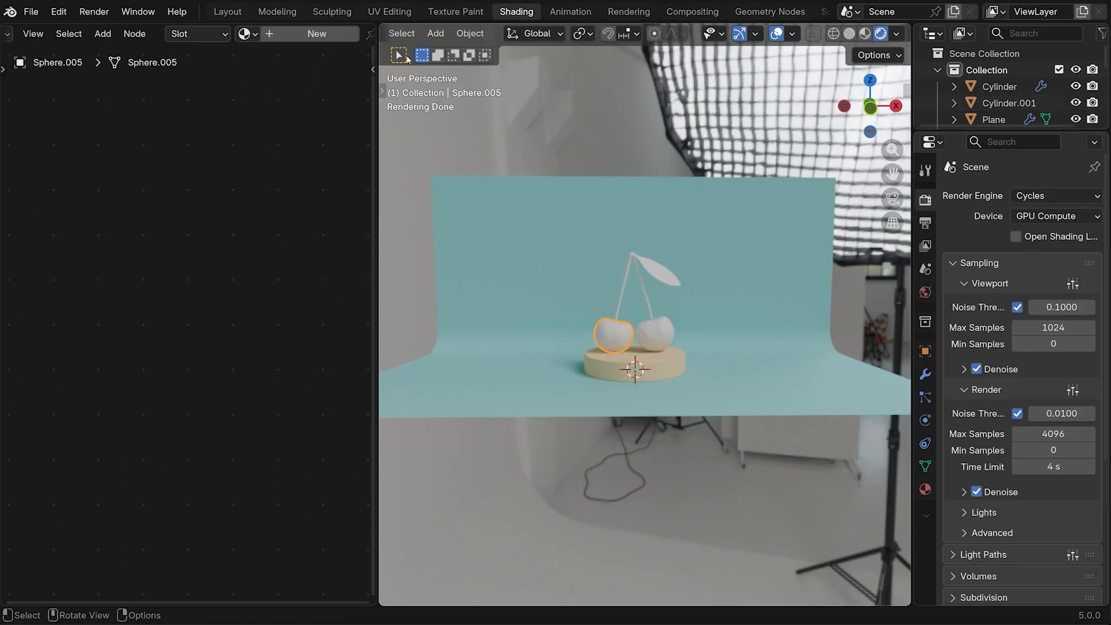
left_click(611, 325)
left_click(168, 305)
mouse_move(184, 191)
left_mouse_down()
mouse_move(186, 216)
mouse_move(166, 207)
left_mouse_up()
left_click_drag(183, 207, 186, 209)
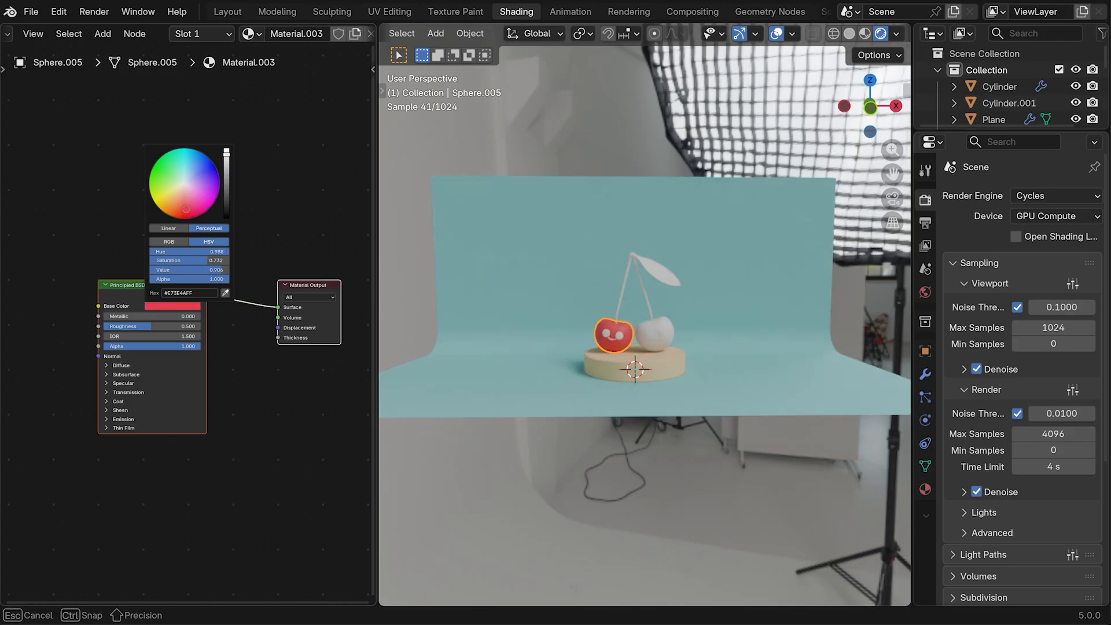
left_click(190, 306)
left_click(199, 292)
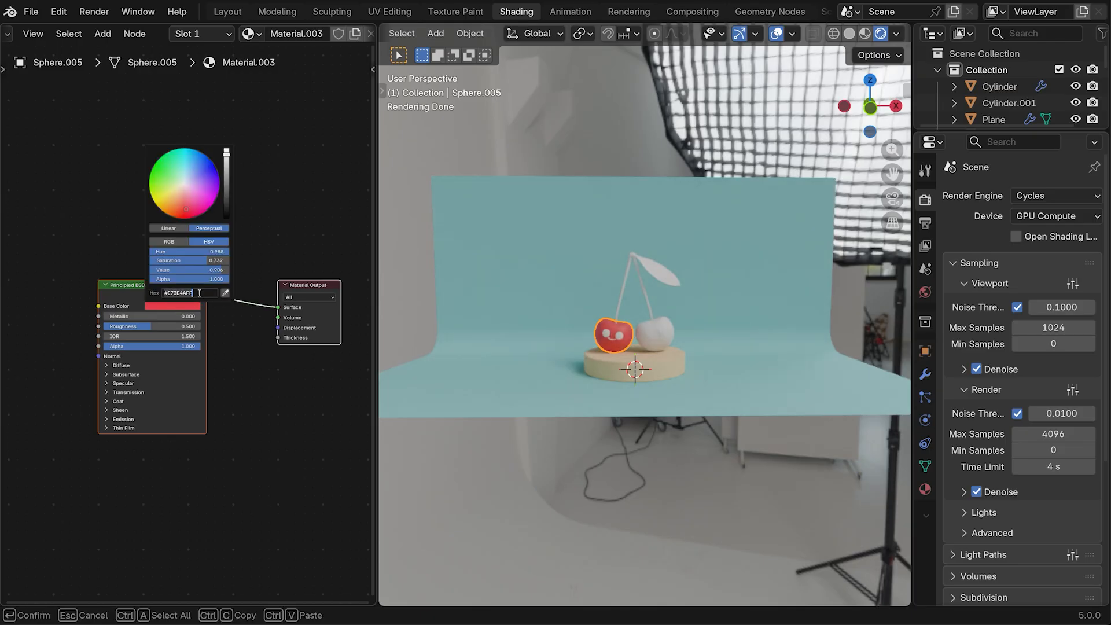
key("Return")
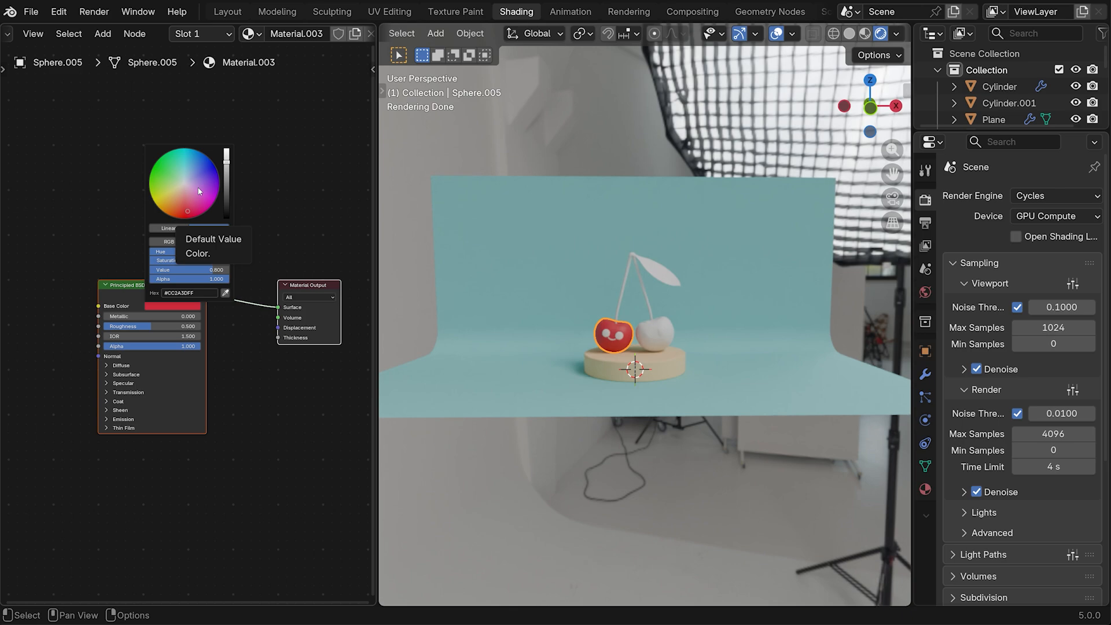
Link the left cherry's red material to the right cherry.
left_click(653, 341)
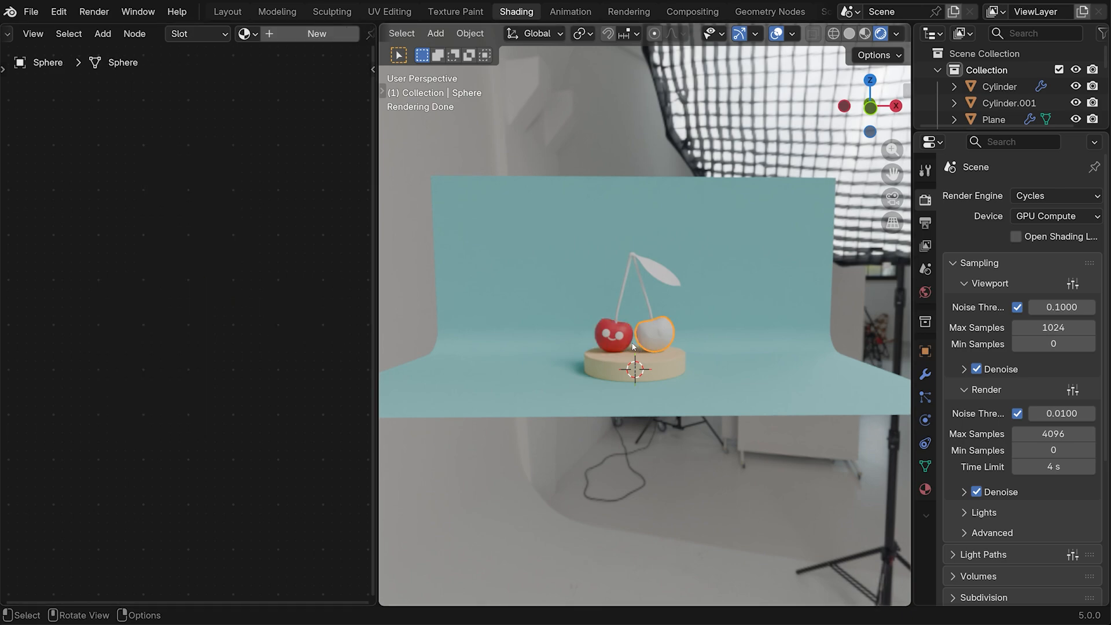
left_click(610, 346, "shift")
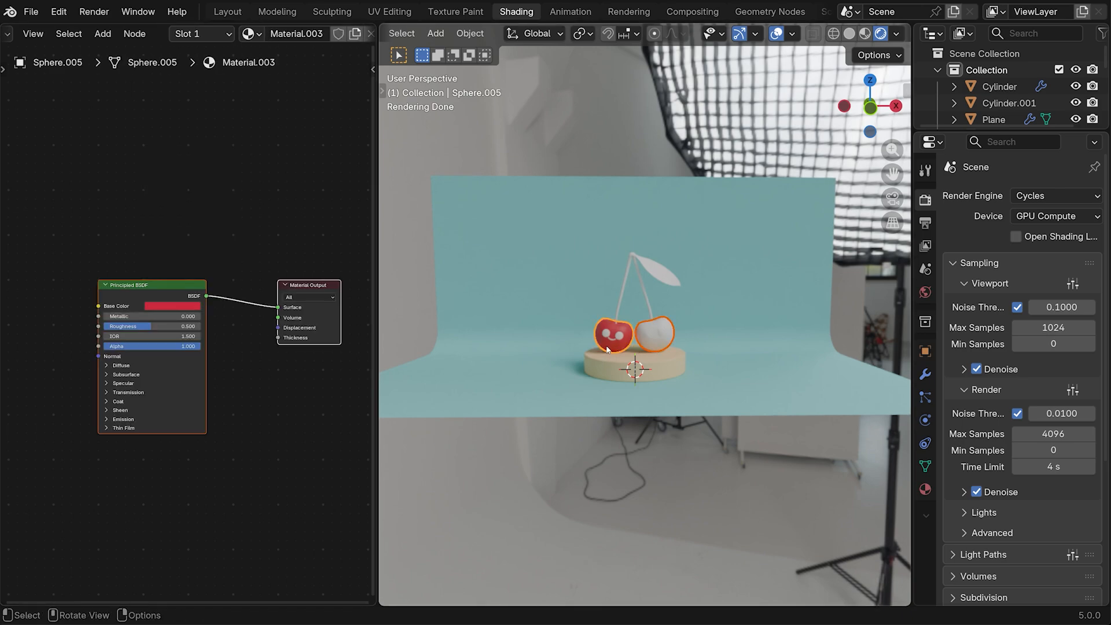
key("ctrl+l")
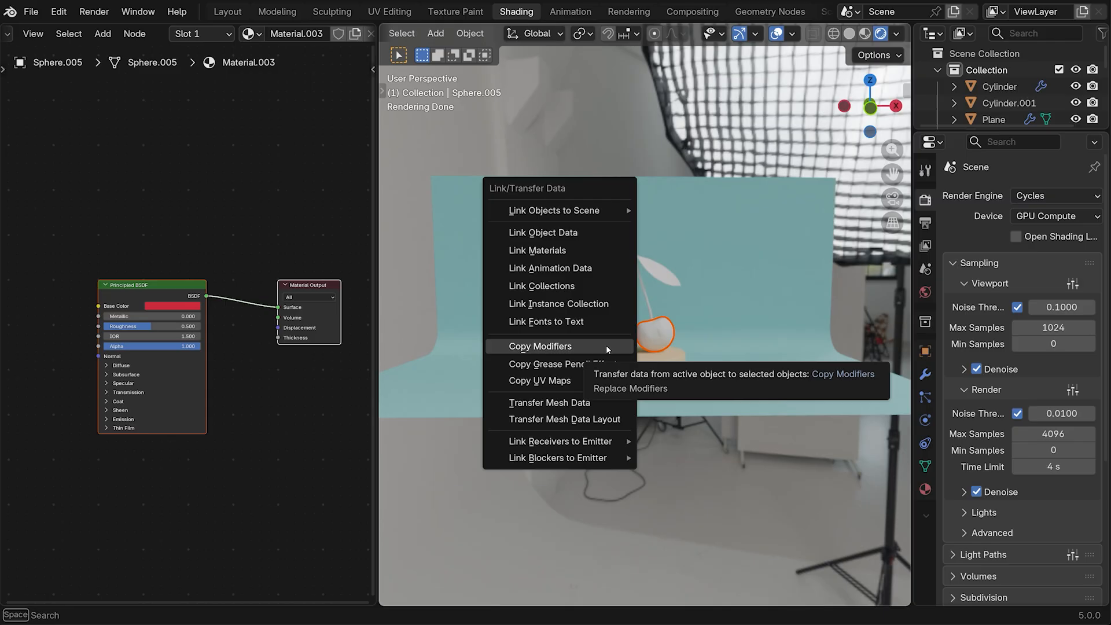
left_click(577, 252)
Reduce the roughness of the cherries' shared red material to slightly below 0.33.
left_click(657, 317)
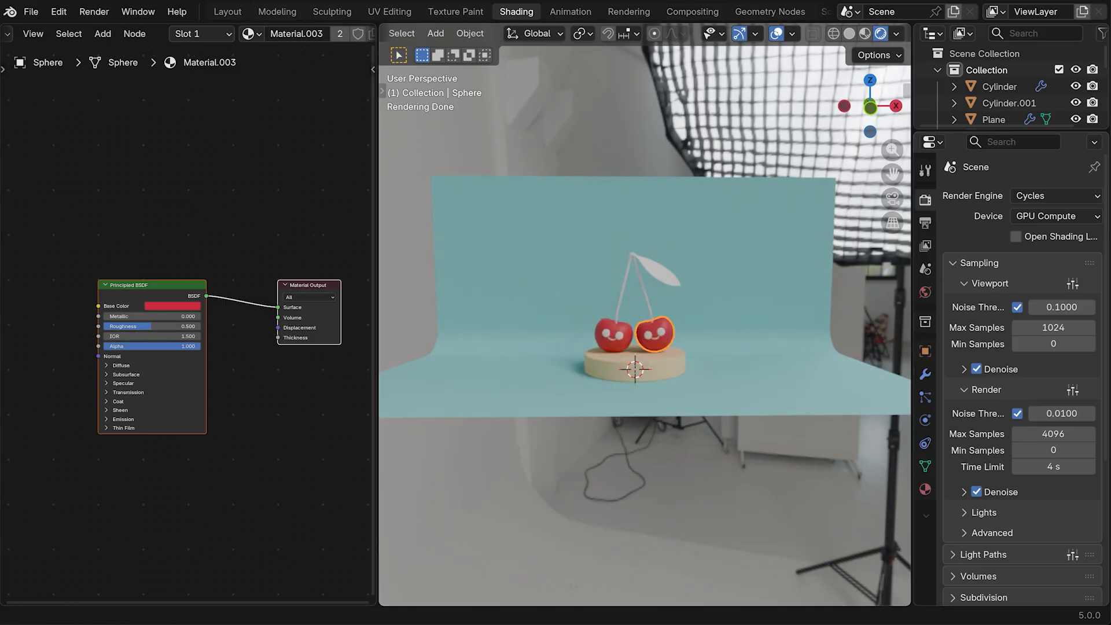
left_click_drag(149, 329, 136, 329)
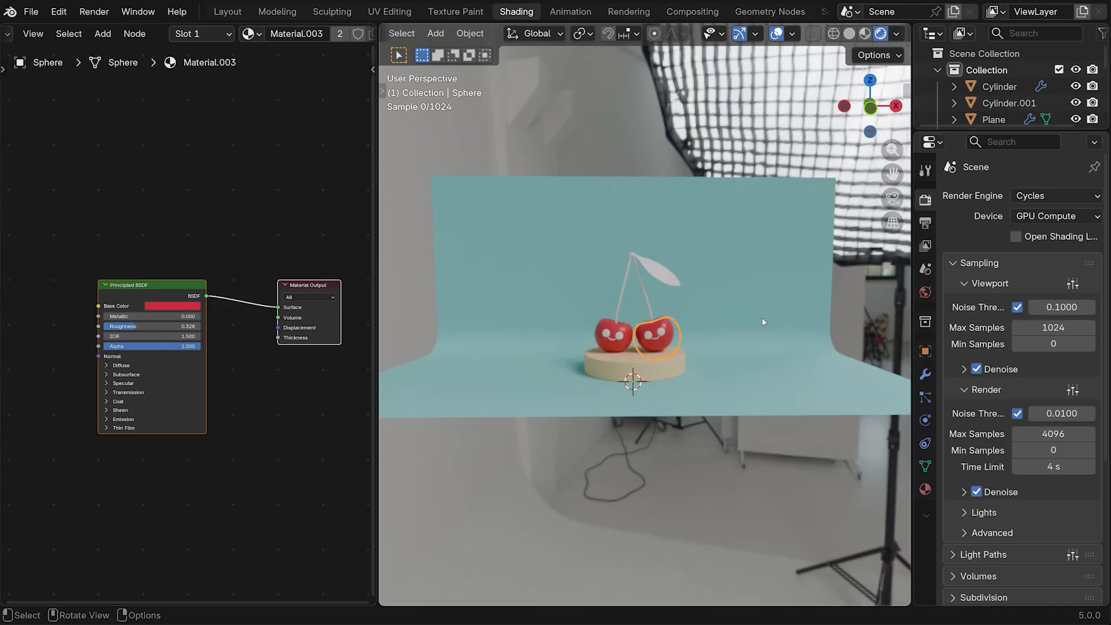
scroll(743, 320, "up", 5)
mouse_move(742, 320)
middle_mouse_down()
mouse_move(763, 322)
mouse_move(726, 324)
middle_mouse_up()
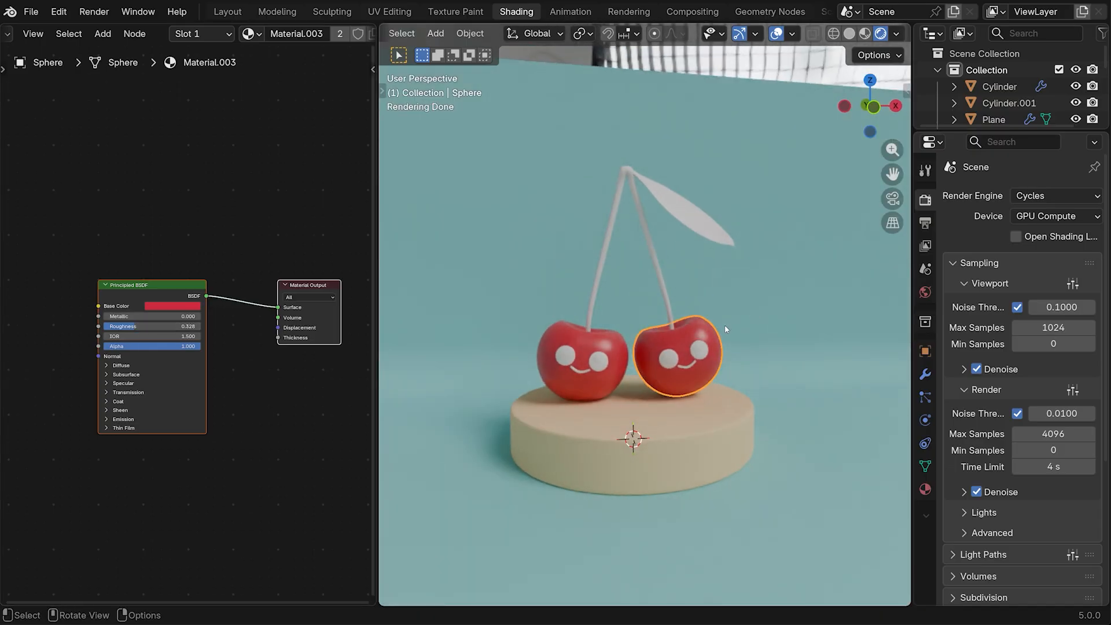
left_click_drag(133, 330, 126, 330)
Give the leaf a new material and raise its roughness to about 0.68.
left_click(685, 218)
left_click(322, 33)
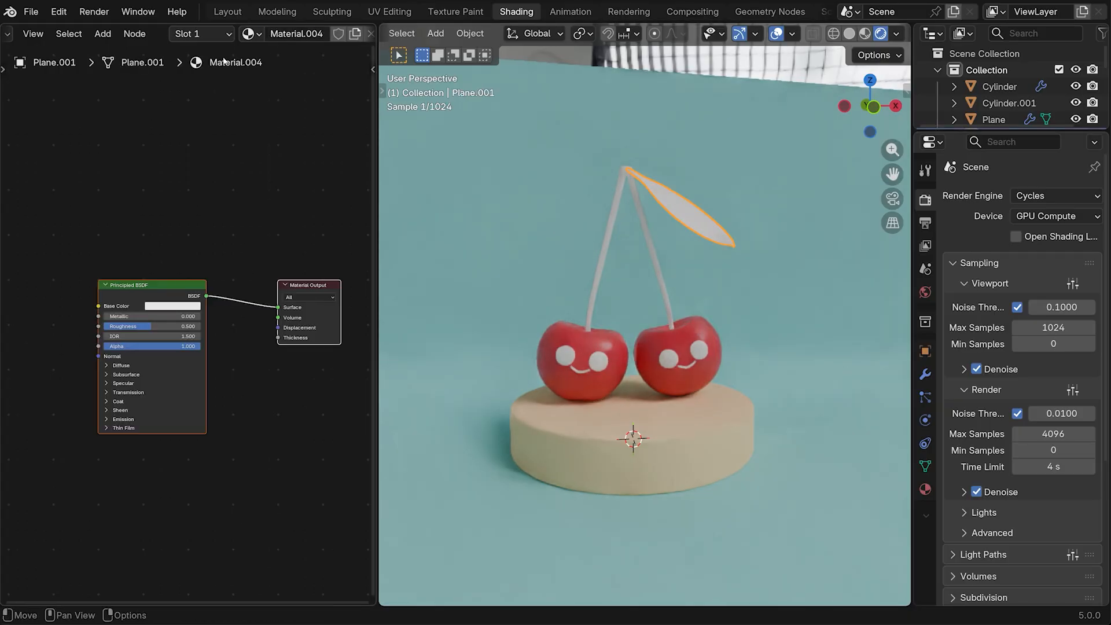
left_click_drag(133, 326, 151, 326)
double_click(308, 33)
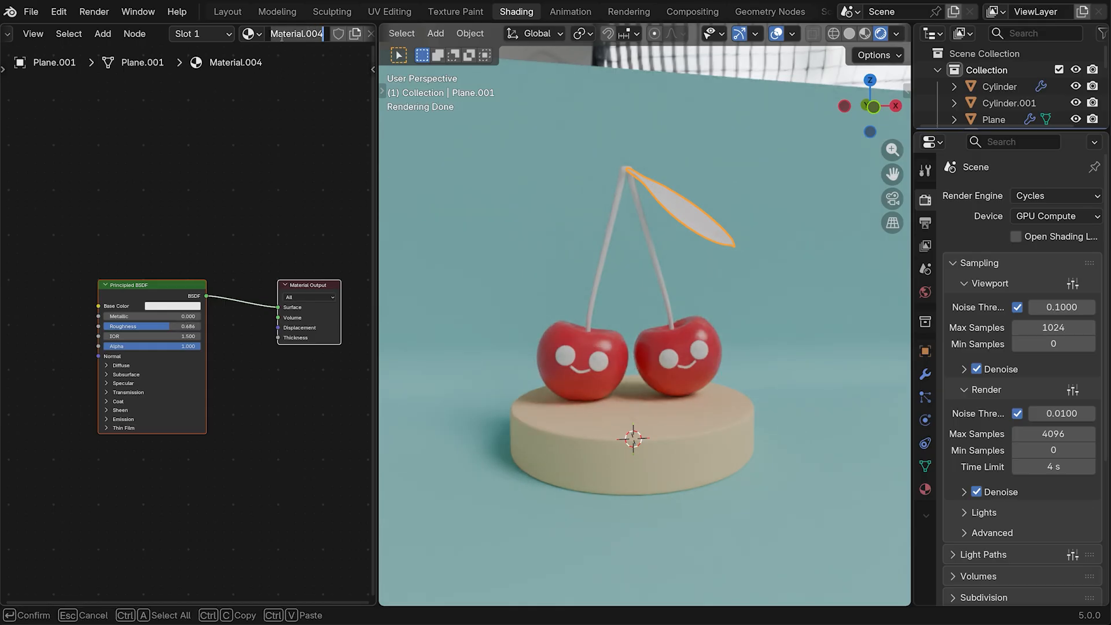
key("Escape")
Set the leaf material's base color to the green #59743DFF and rename the material "leaf".
left_click(175, 305)
left_click(192, 292)
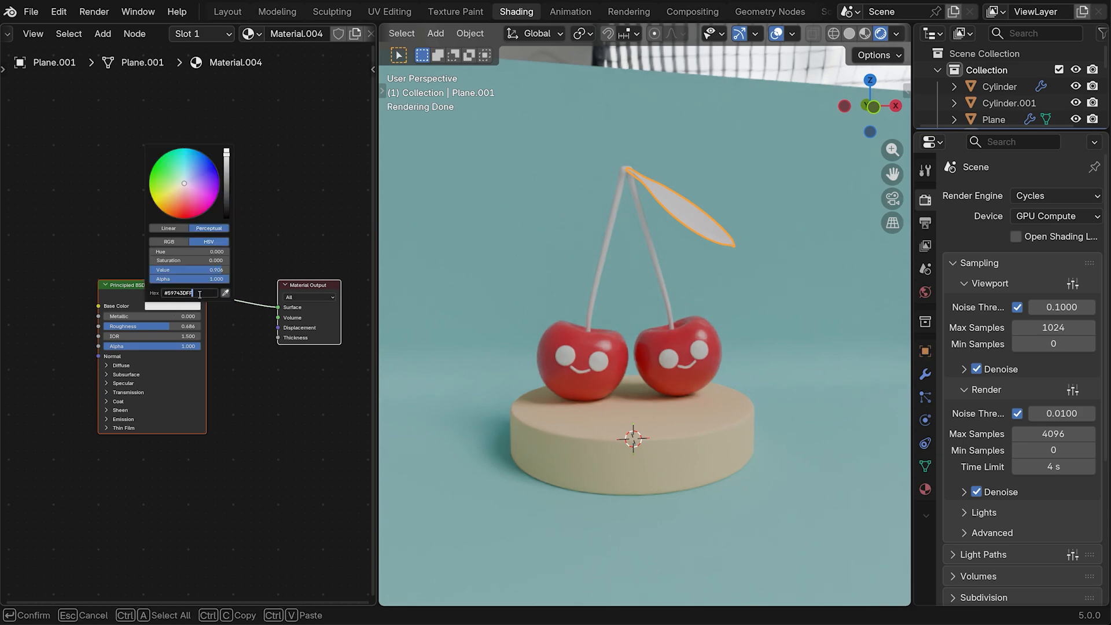
type("#59743DFF")
key("Return")
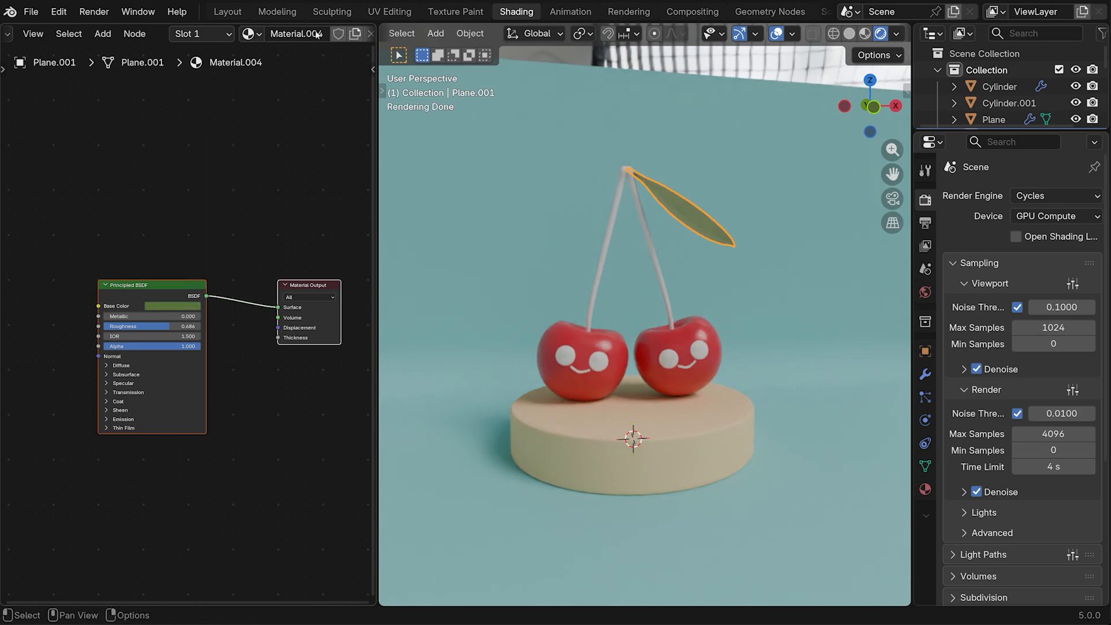
double_click(296, 33)
key("BackSpace")
key("Return")
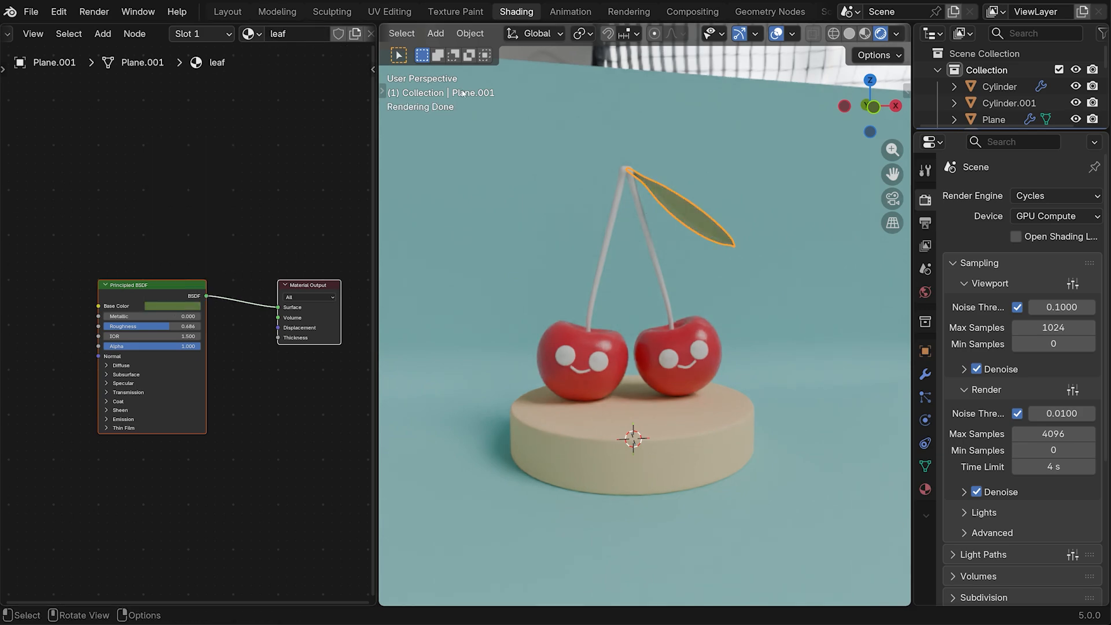
Give the cherry stems a new material named "stem".
left_click(636, 200)
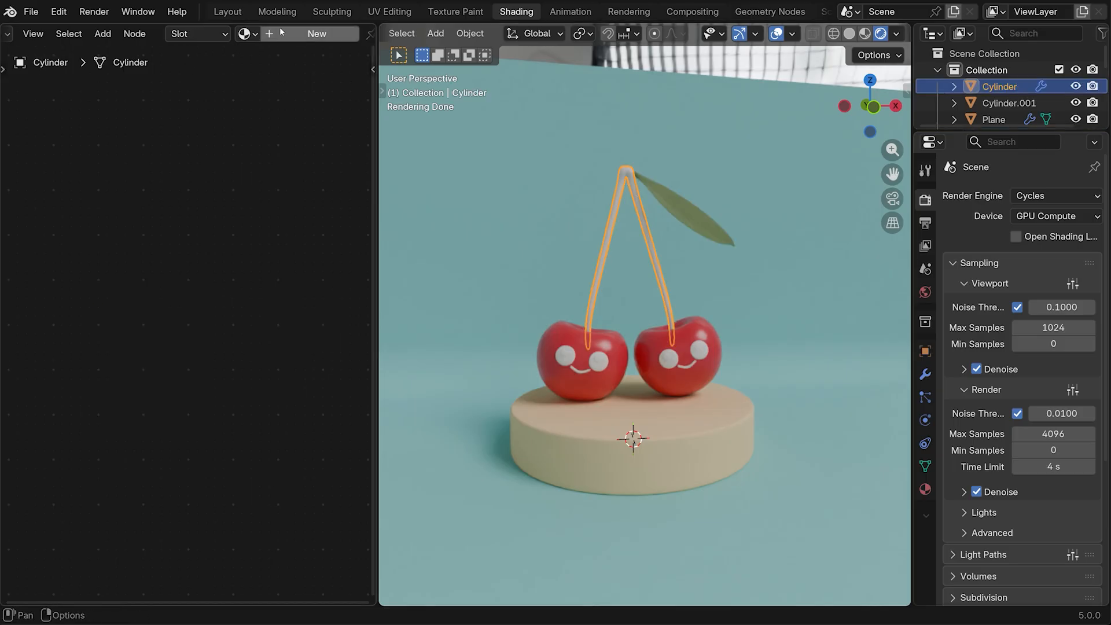
double_click(297, 34)
type("ste")
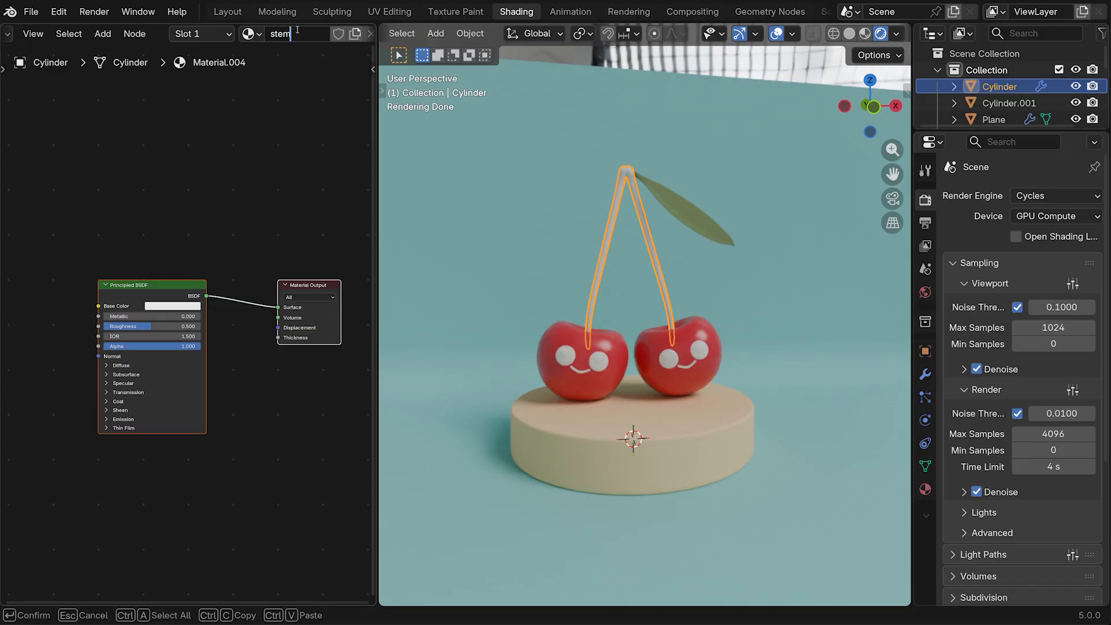
type("m")
key("Return")
Set the stem material's base color to a dark green with an HSV value of 0.396.
left_click(172, 305)
left_click(200, 293)
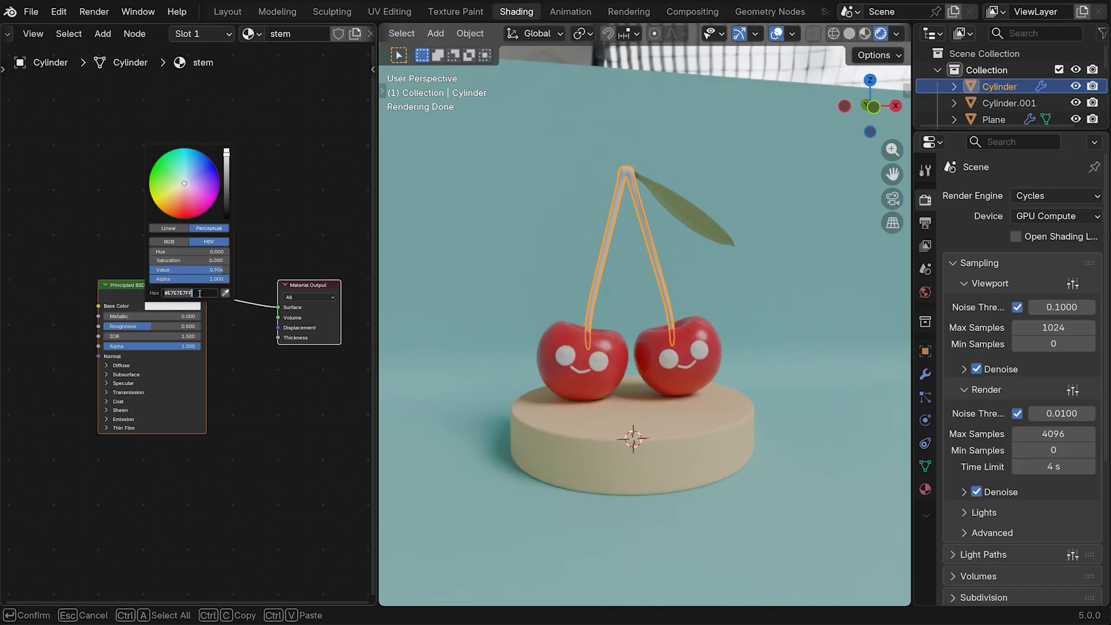
key("Return")
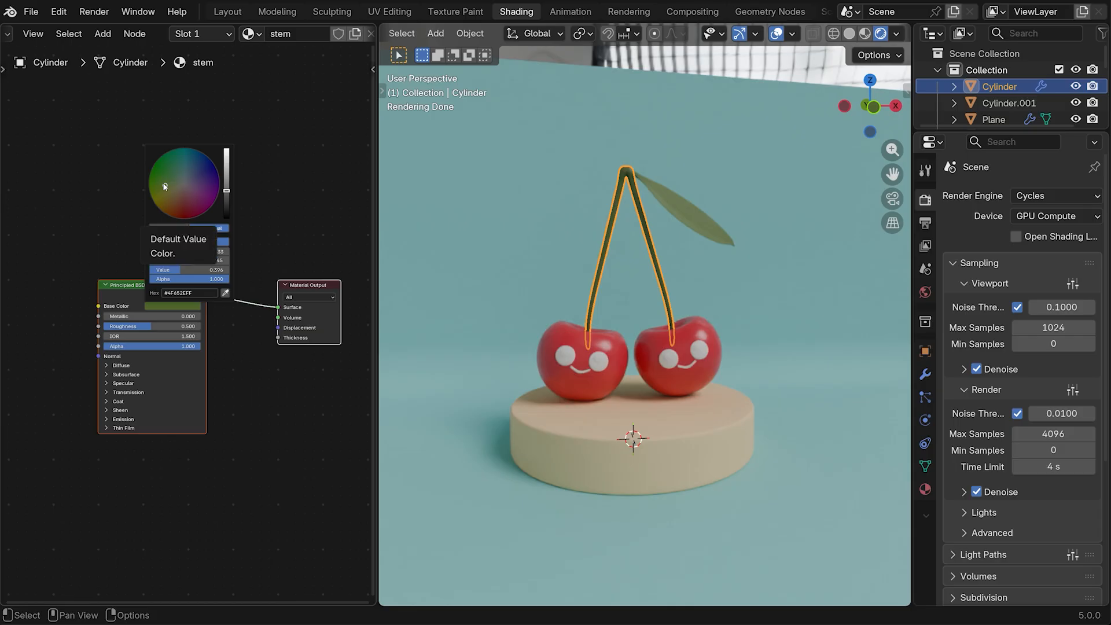
Give the right cherry's outer eye a new material named "eye black" with the near-black base color #171717FF.
left_click(696, 351)
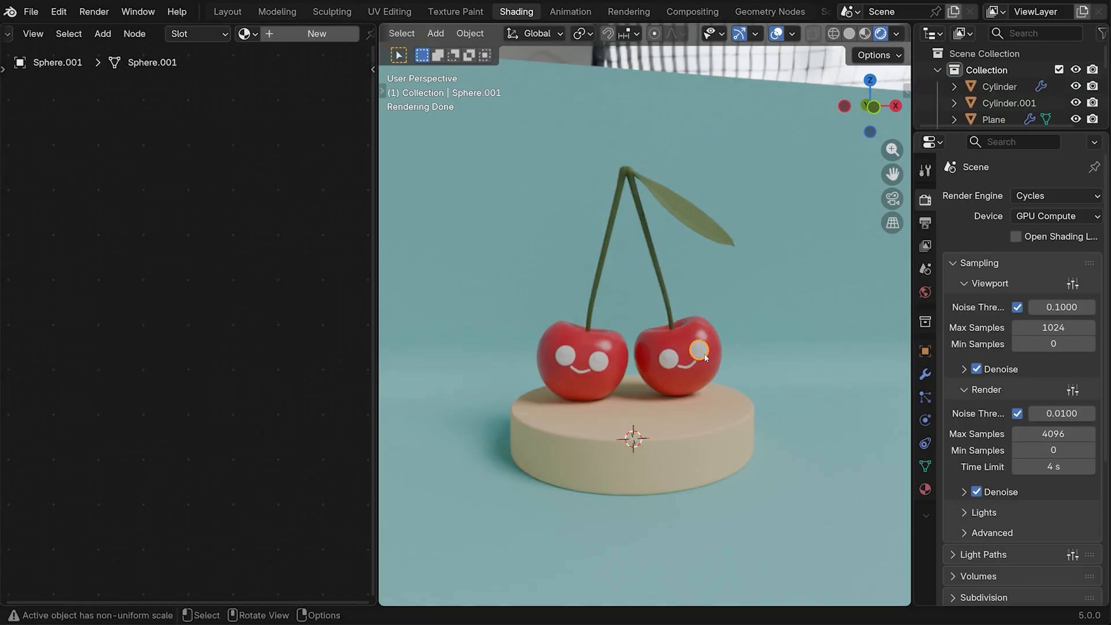
left_click(307, 34)
double_click(305, 33)
type("eye b")
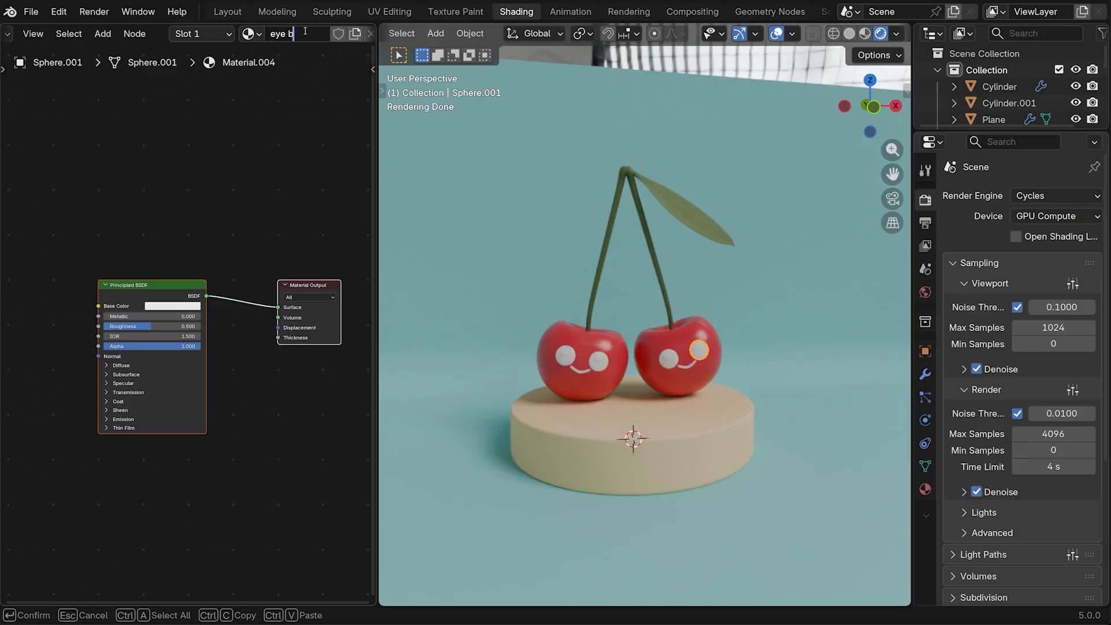
type("lack")
key("Return")
left_click(168, 306)
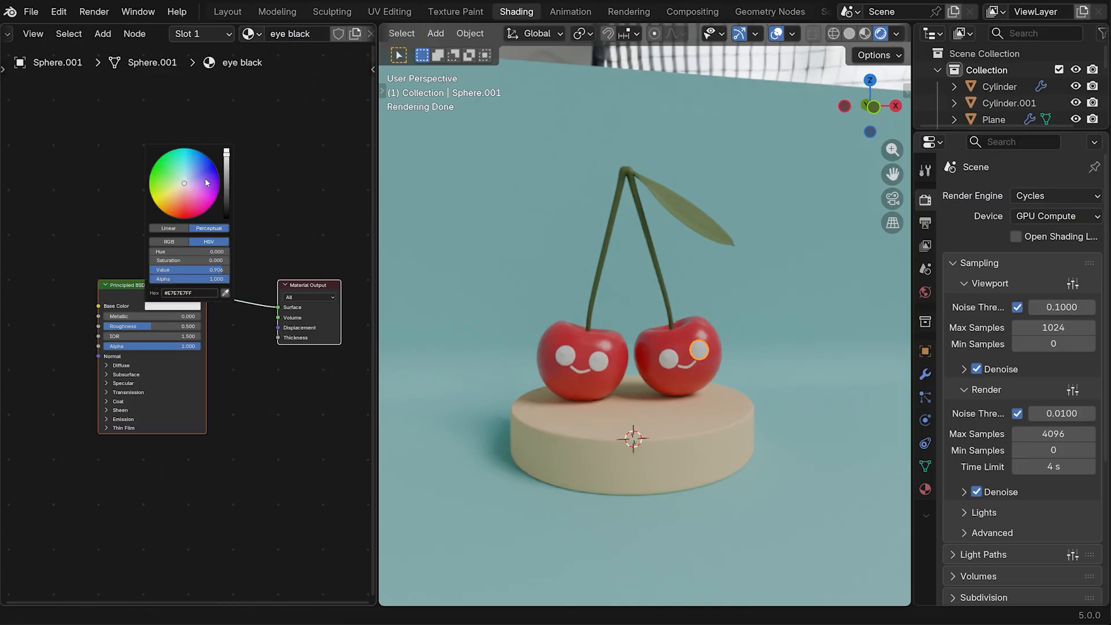
left_click_drag(228, 155, 228, 213)
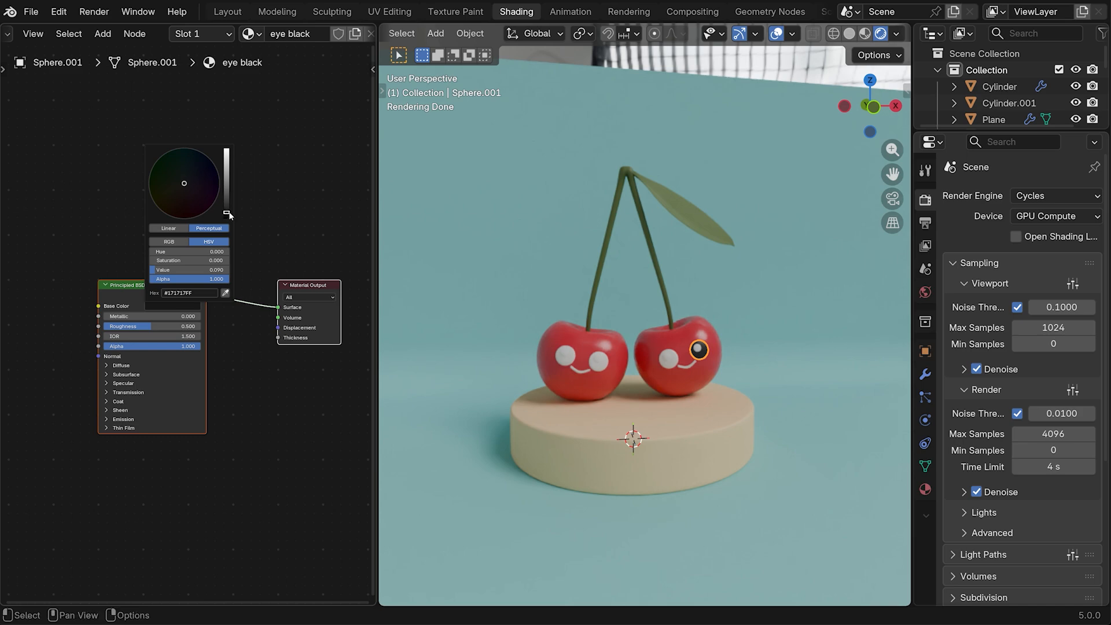
Link the "eye black" material to the other three eyes and raise its roughness to 1.000.
left_click(669, 364)
left_click(598, 361, "shift")
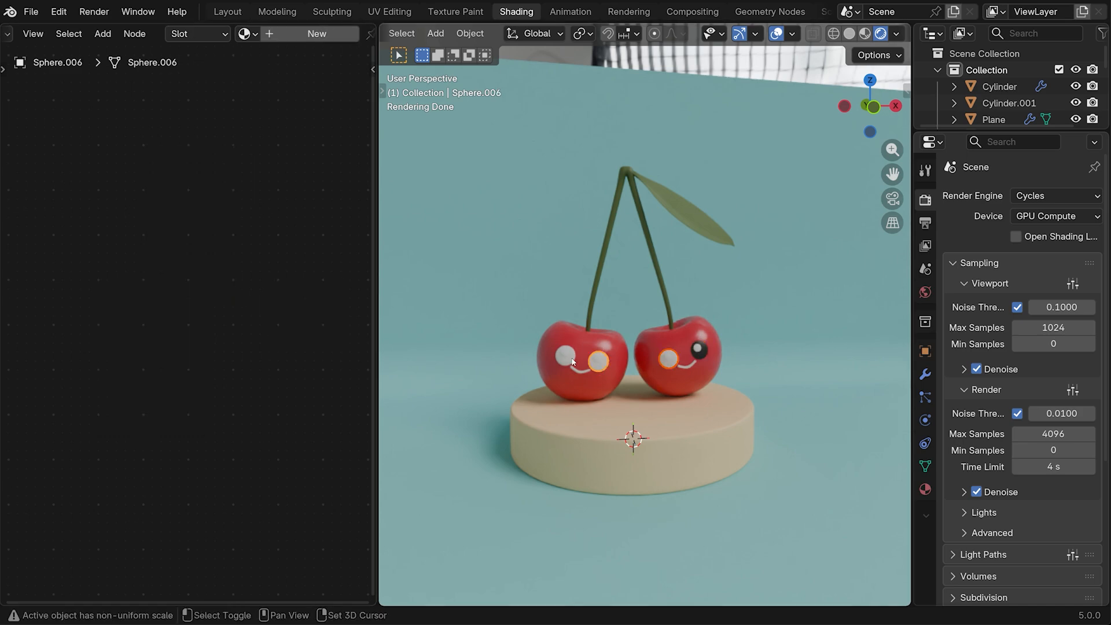
left_click(568, 362, "shift")
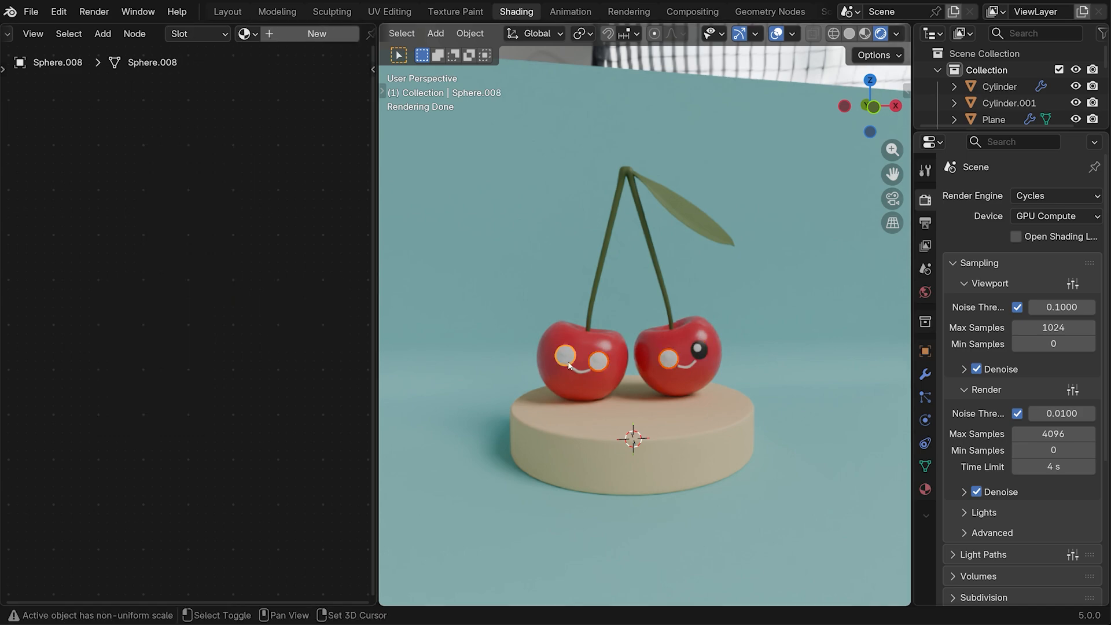
left_click(700, 348, "shift")
key("ctrl+l")
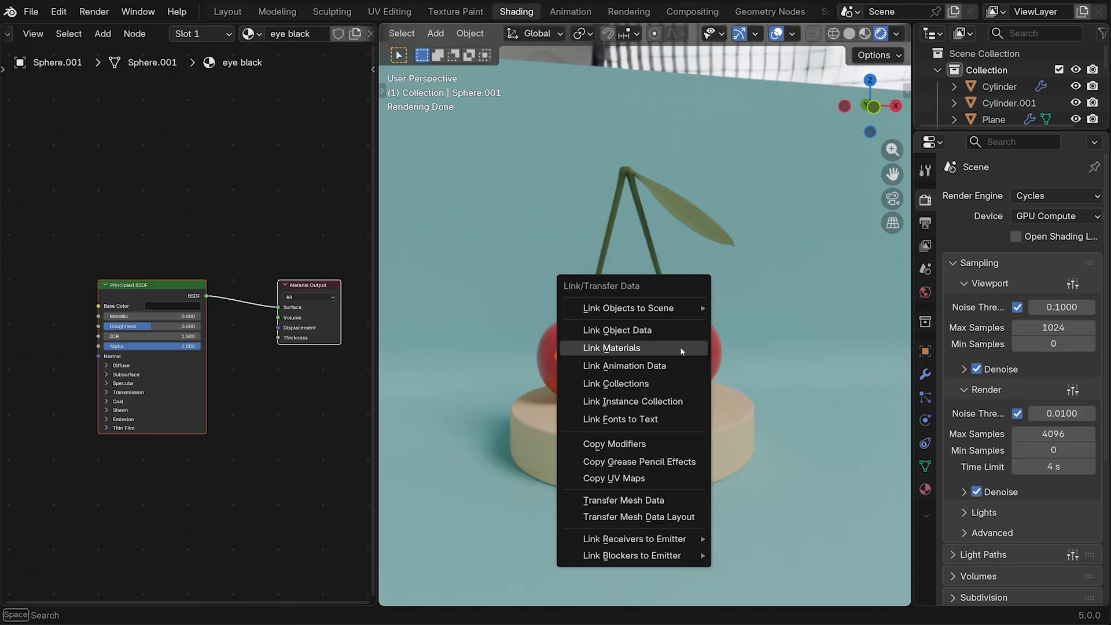
left_click(679, 348)
left_click_drag(118, 327, 200, 326)
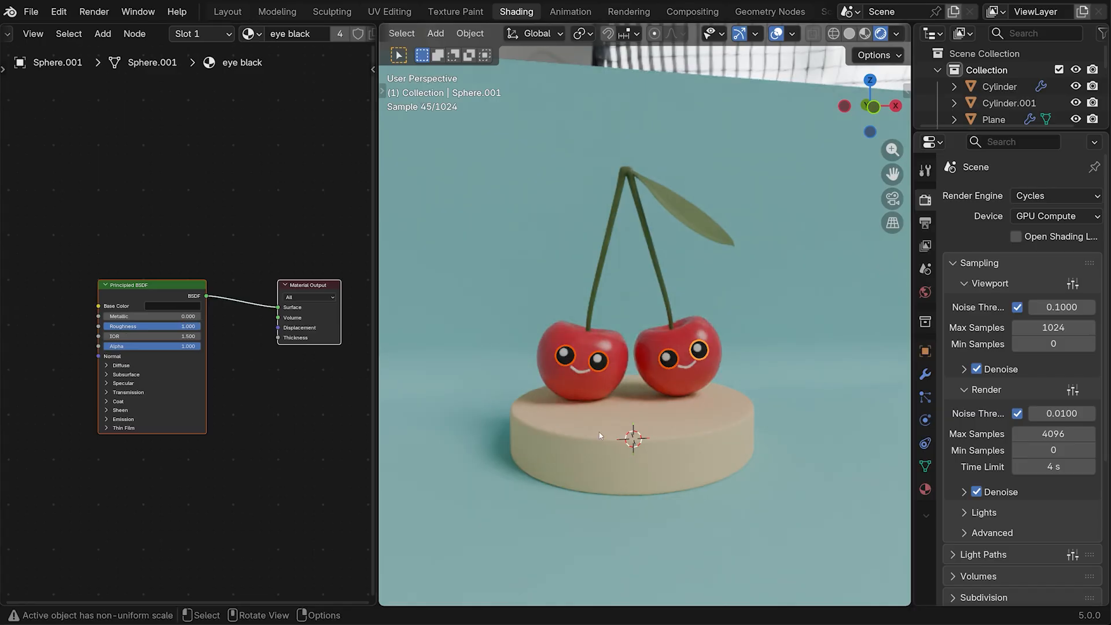
Assign the existing "eye black" material to the smiles of both cherries.
left_click(688, 369)
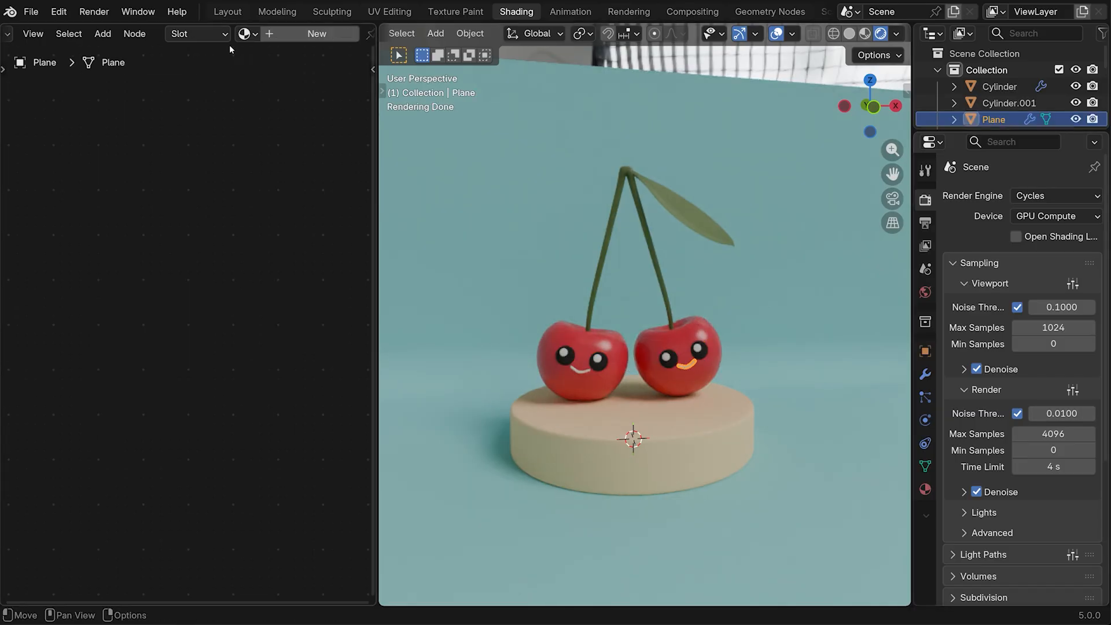
left_click(245, 33)
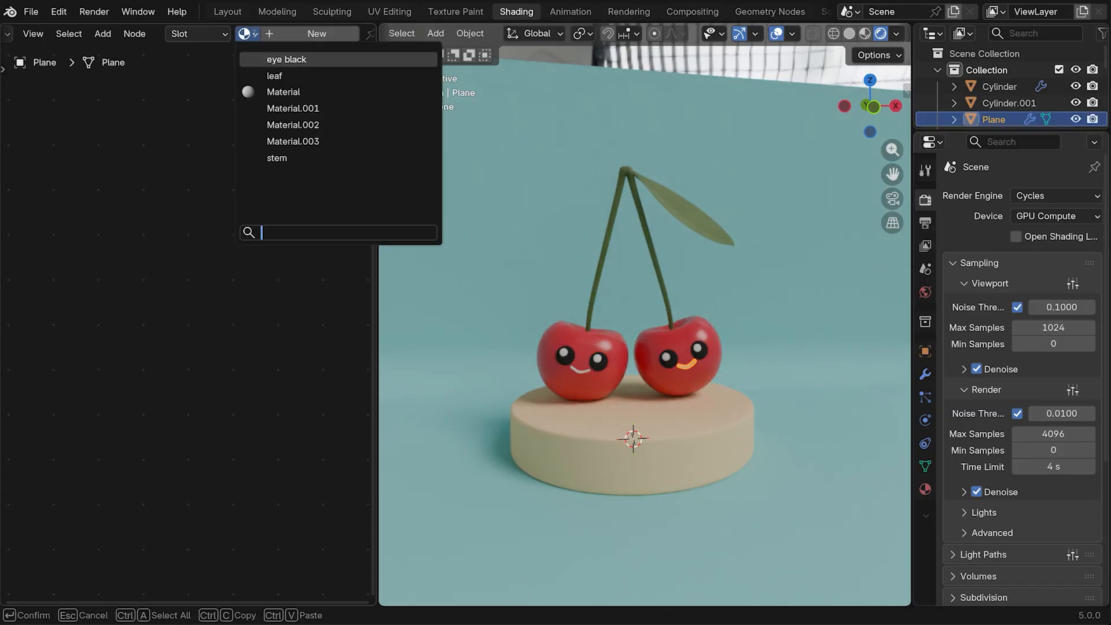
left_click(272, 59)
left_click(580, 369)
left_click(247, 33)
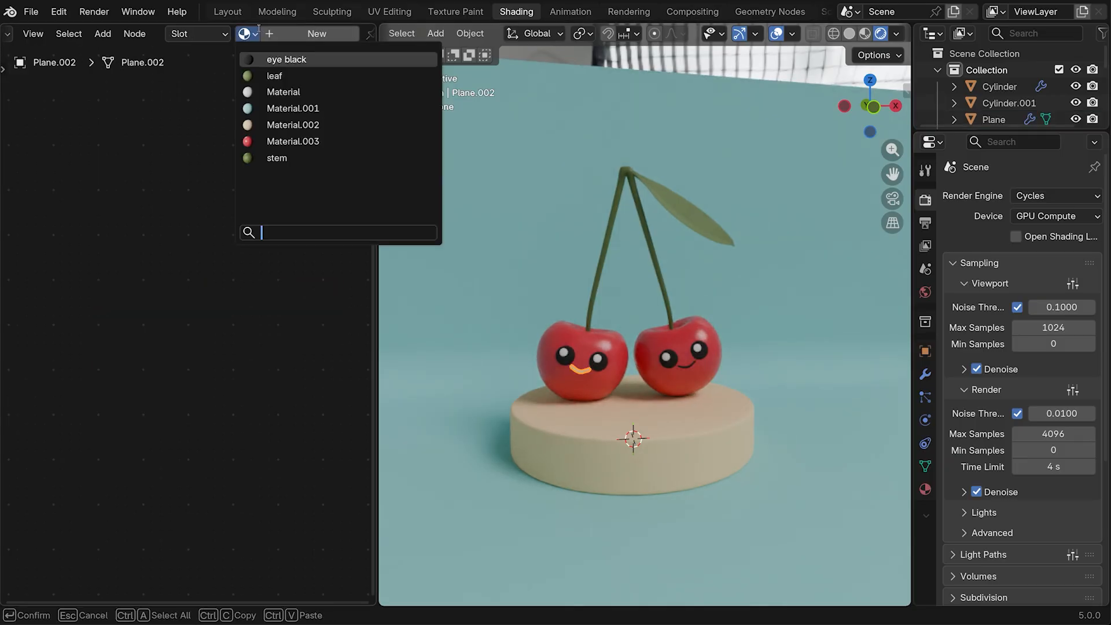
left_click(272, 59)
left_click(768, 301)
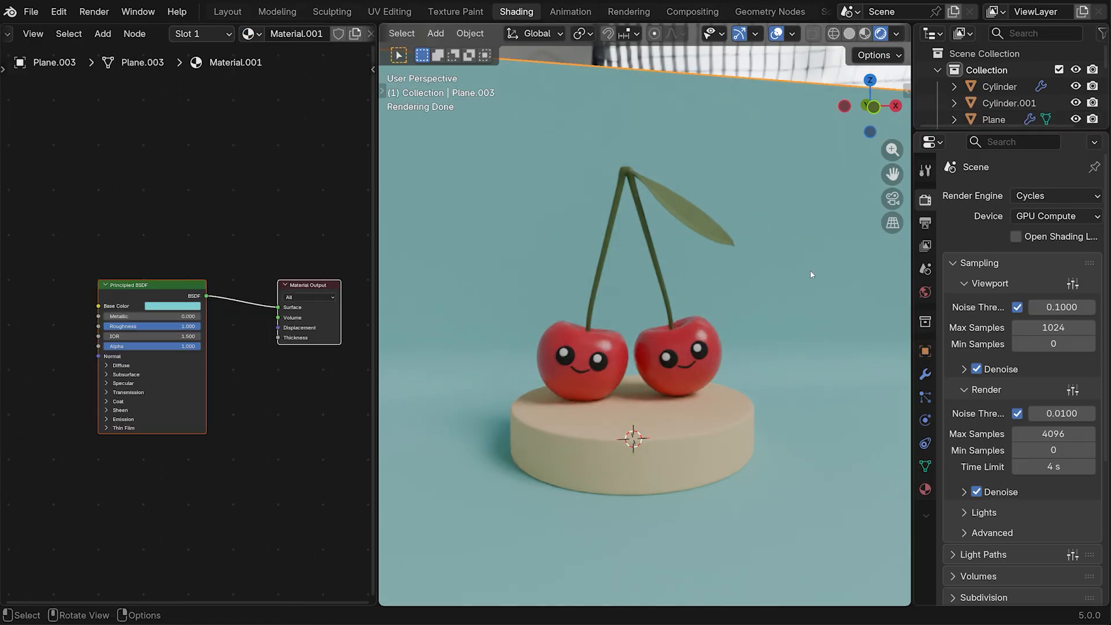
Switch to the Layout workspace and view the scene through the camera with rendered shading.
left_click(227, 12)
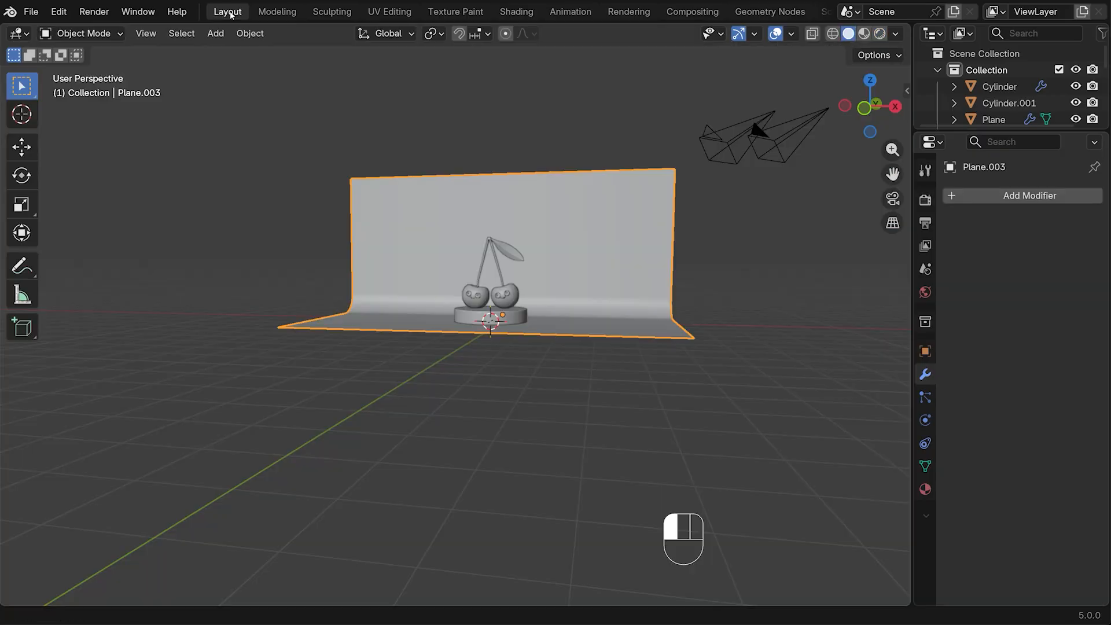
left_click(892, 199)
left_click(859, 33)
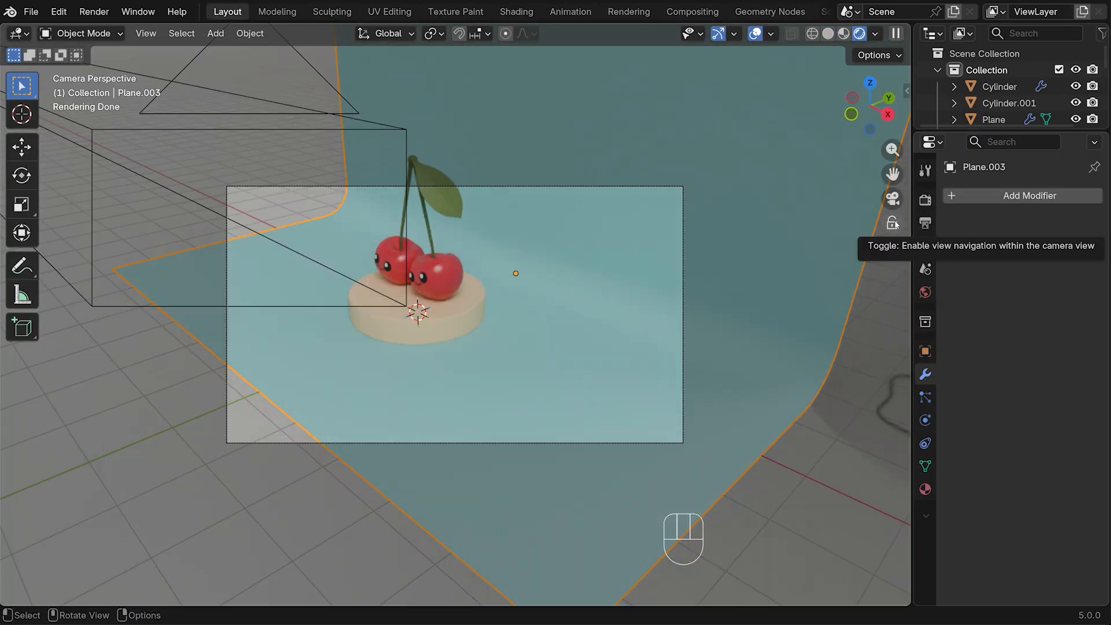
Lock the camera to the view and frame the cherries and base from the front, entirely against the backdrop.
left_click(892, 223)
middle_click_drag(714, 295, 810, 292)
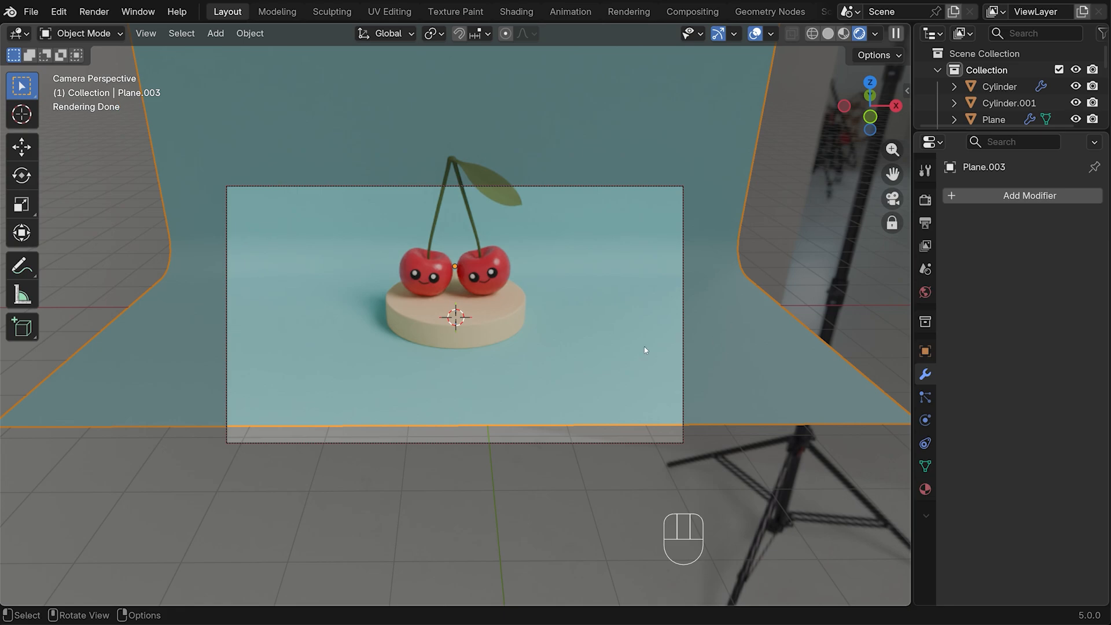
middle_click_drag(644, 348, 598, 256)
left_click_drag(899, 167, 914, 258)
middle_click_drag(662, 240, 677, 342)
mouse_move(564, 388)
middle_mouse_down()
mouse_move(581, 395)
mouse_move(568, 389)
middle_mouse_up()
Try the Punchy look in the scene's color management settings.
left_click(924, 200)
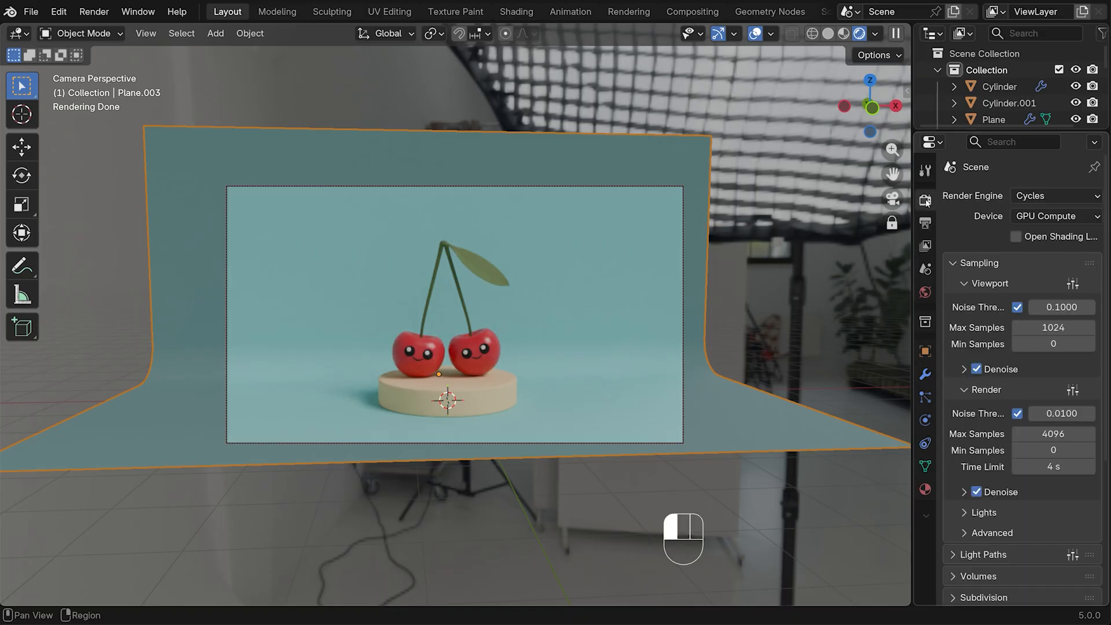
scroll(1005, 250, "down", 10)
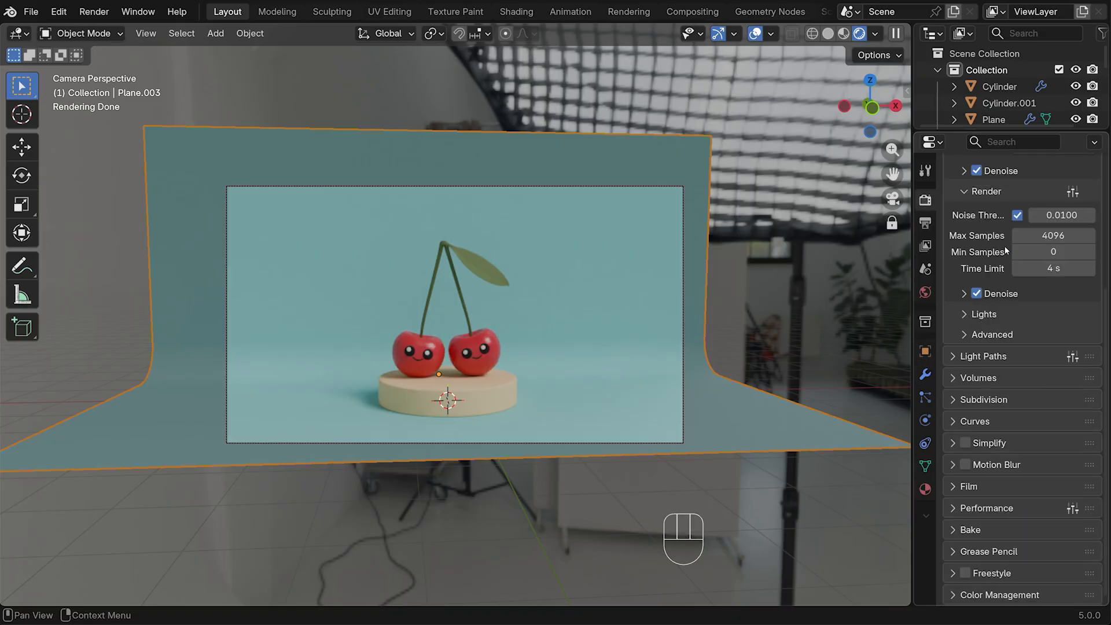
left_click(954, 594)
scroll(983, 549, "down", 7)
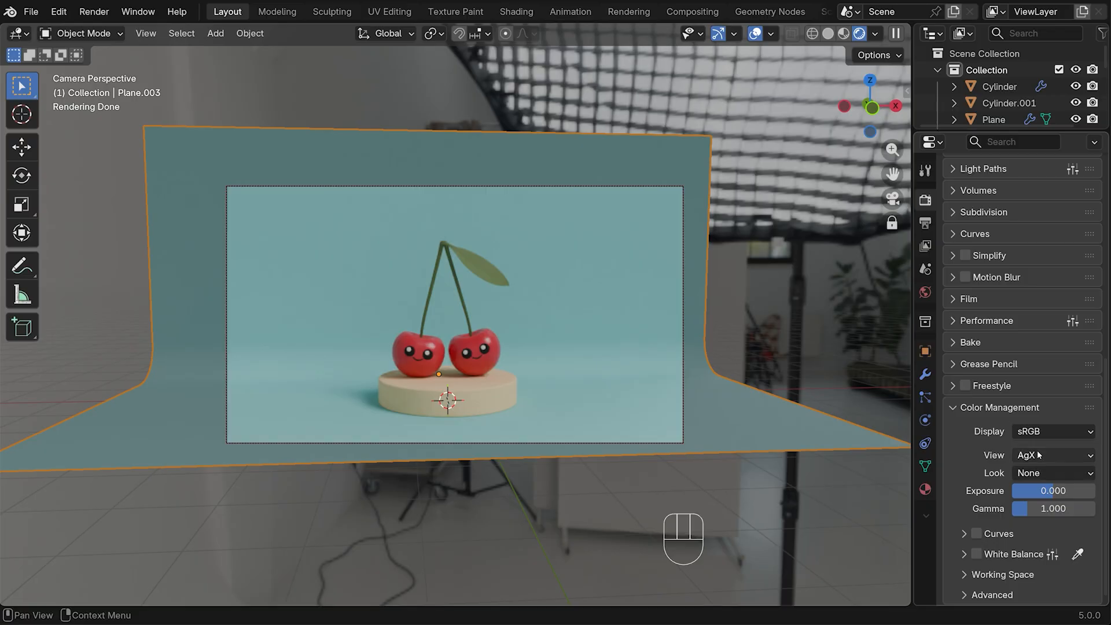
left_click(1038, 471)
left_click(1006, 315)
Set the color management view transform to Standard.
left_click(1021, 454)
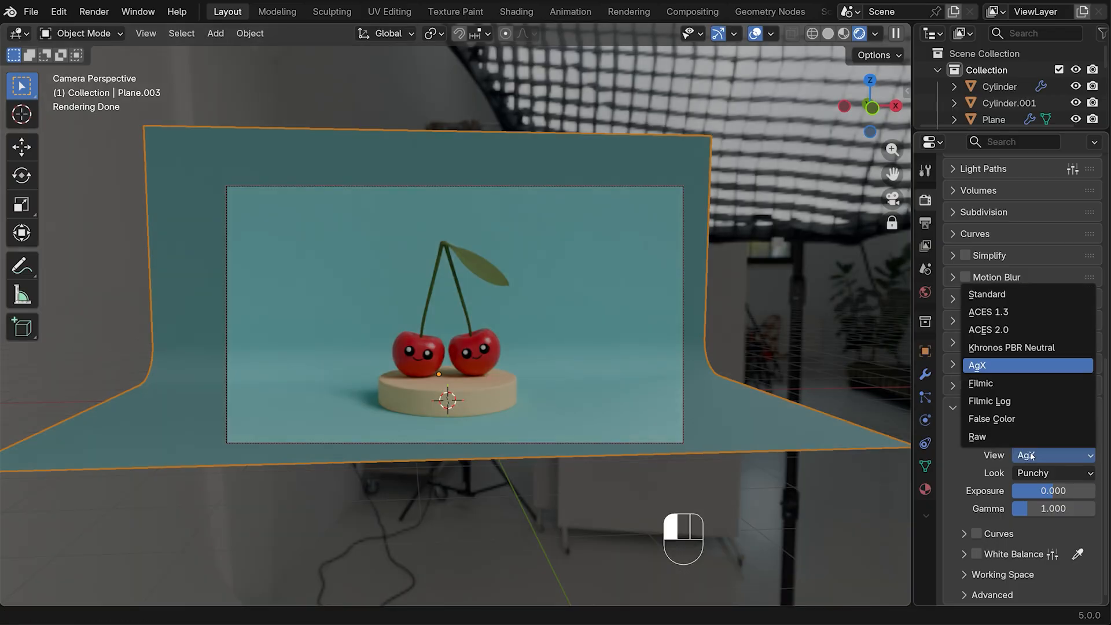
left_click(1007, 294)
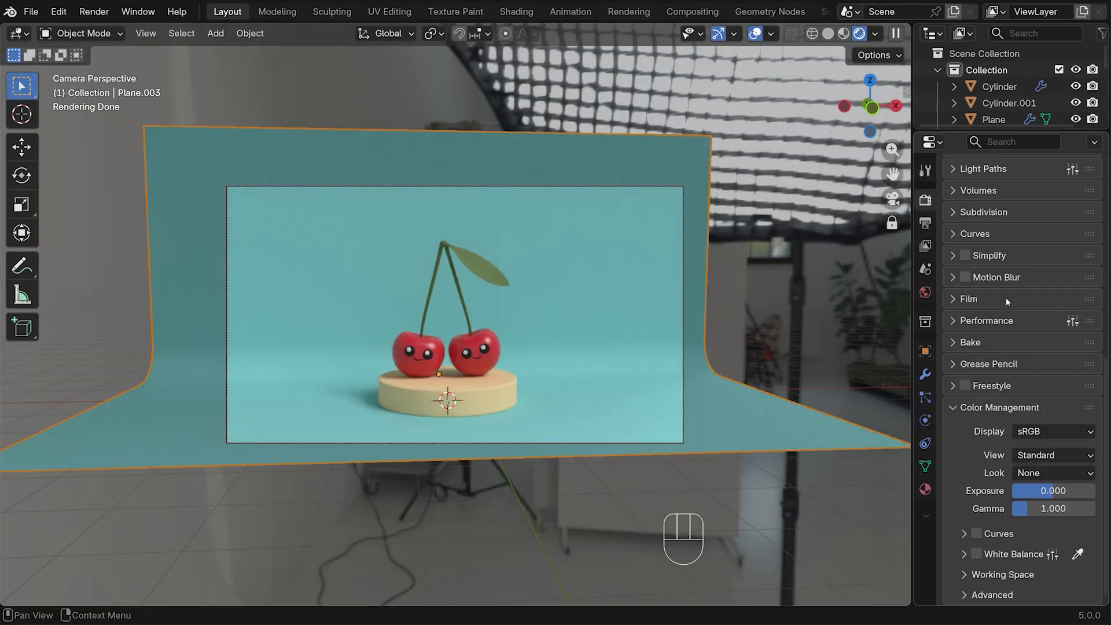
left_click(1063, 454)
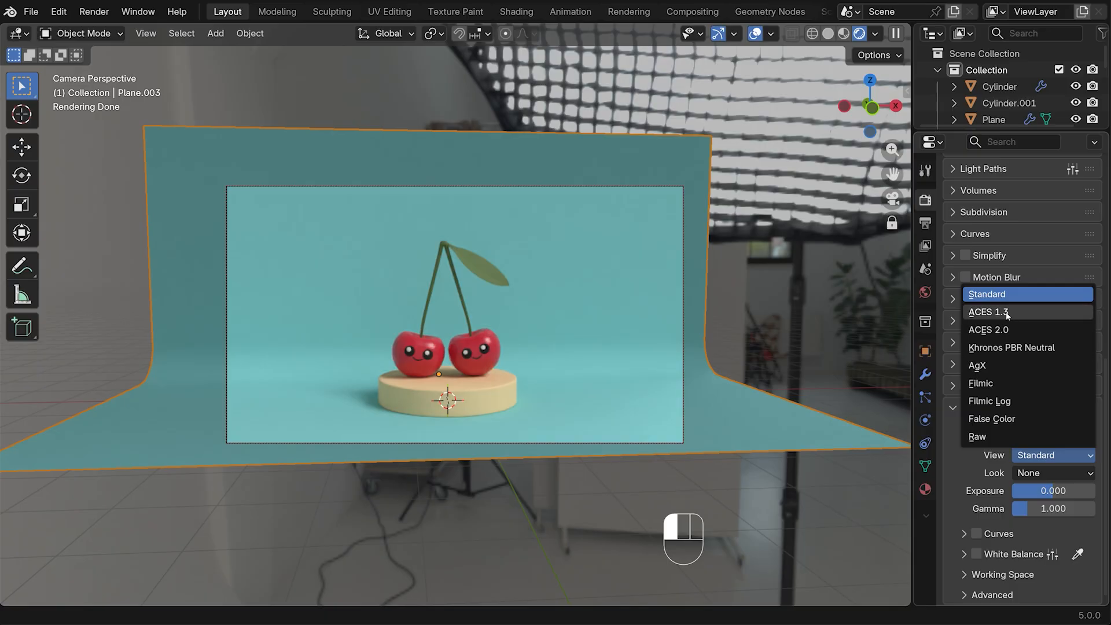
Compare the contrast looks for the Standard view transform and set the look to Medium High Contrast.
left_click(1054, 473)
left_click(983, 348)
left_click(1070, 473)
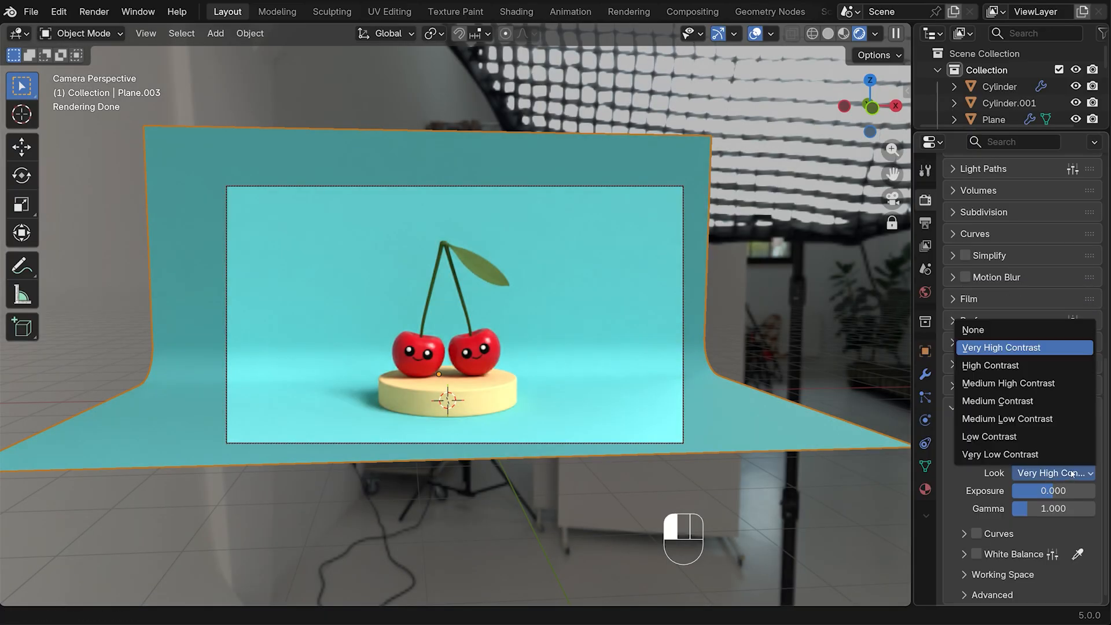
left_click(1032, 370)
left_click(1054, 473)
left_click(1033, 385)
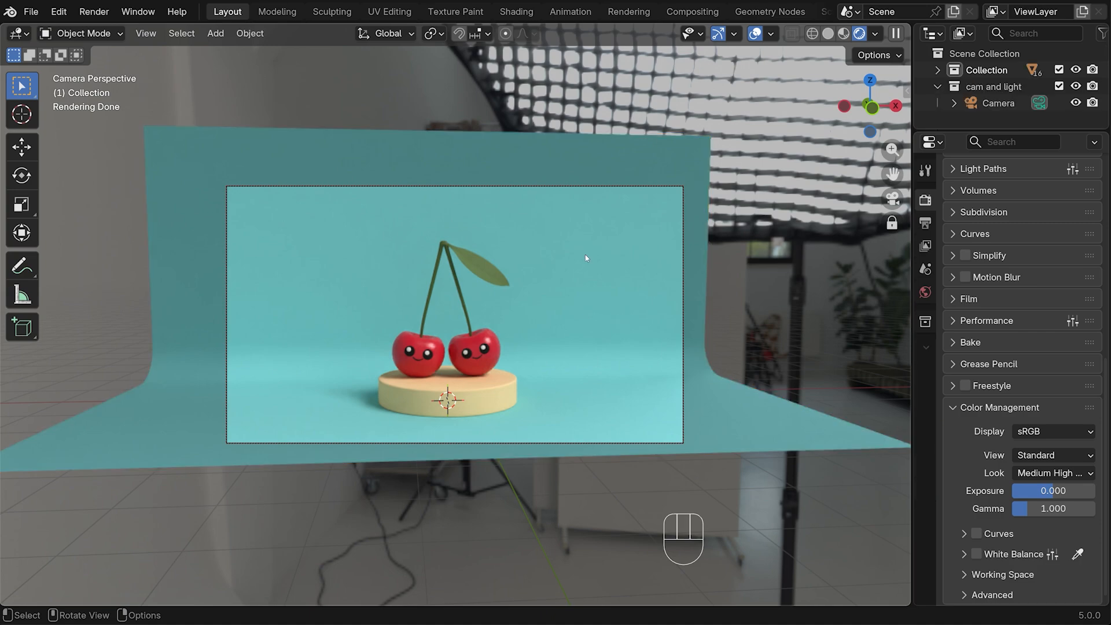
From the top view, place the 3D cursor in front-left of the base, about X -2.28 m, Y -3.15 m, and add an area light there.
key("KP_7")
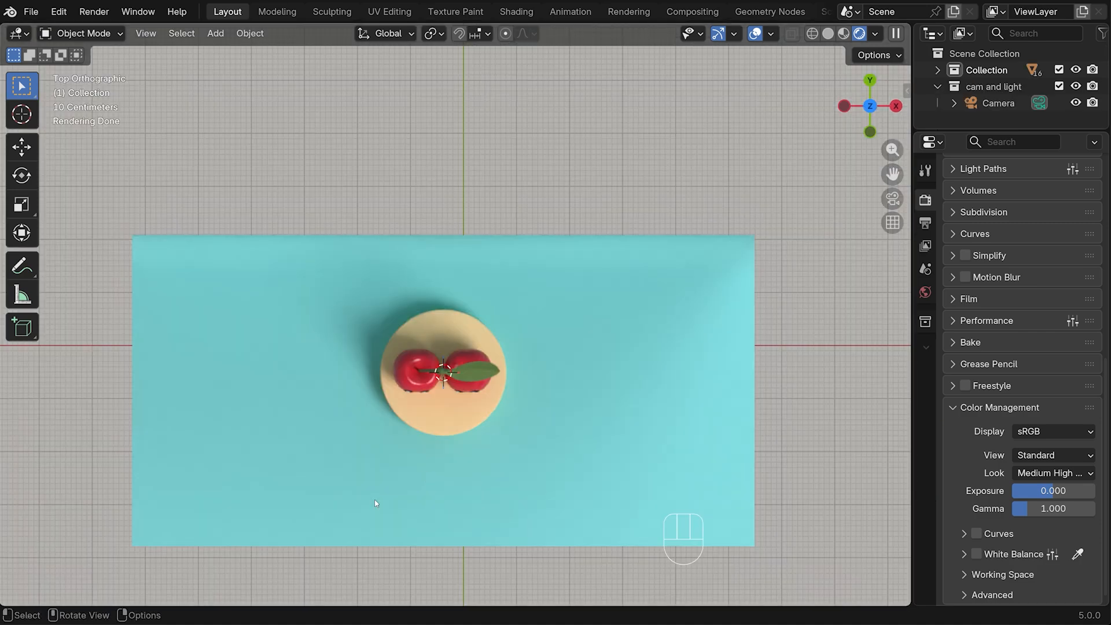
key("ctrl+z")
key("ctrl+z")
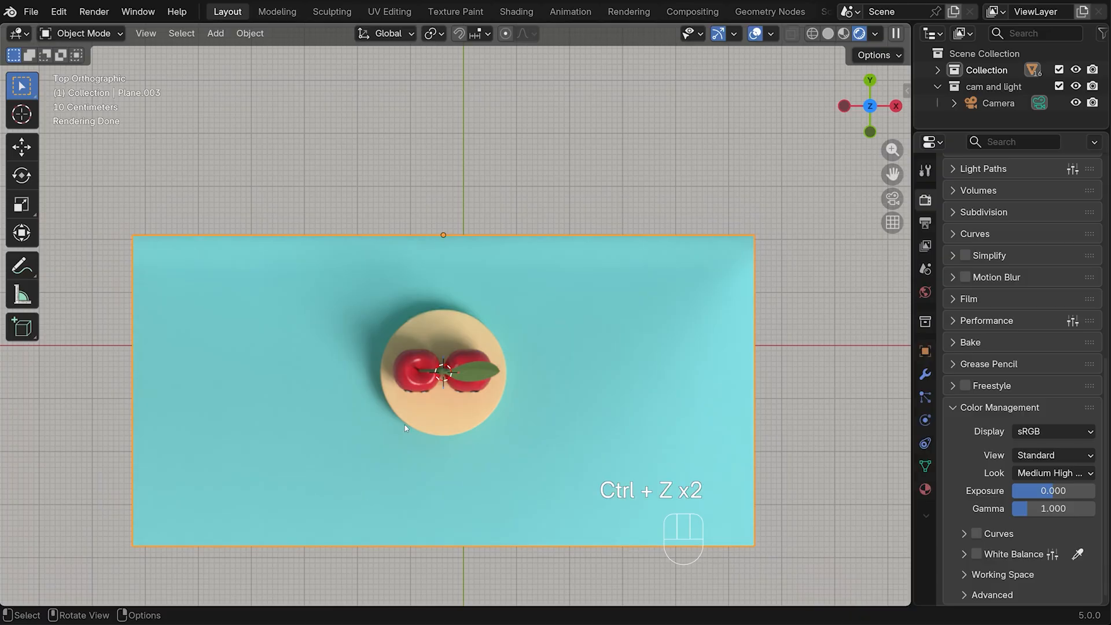
key("shift")
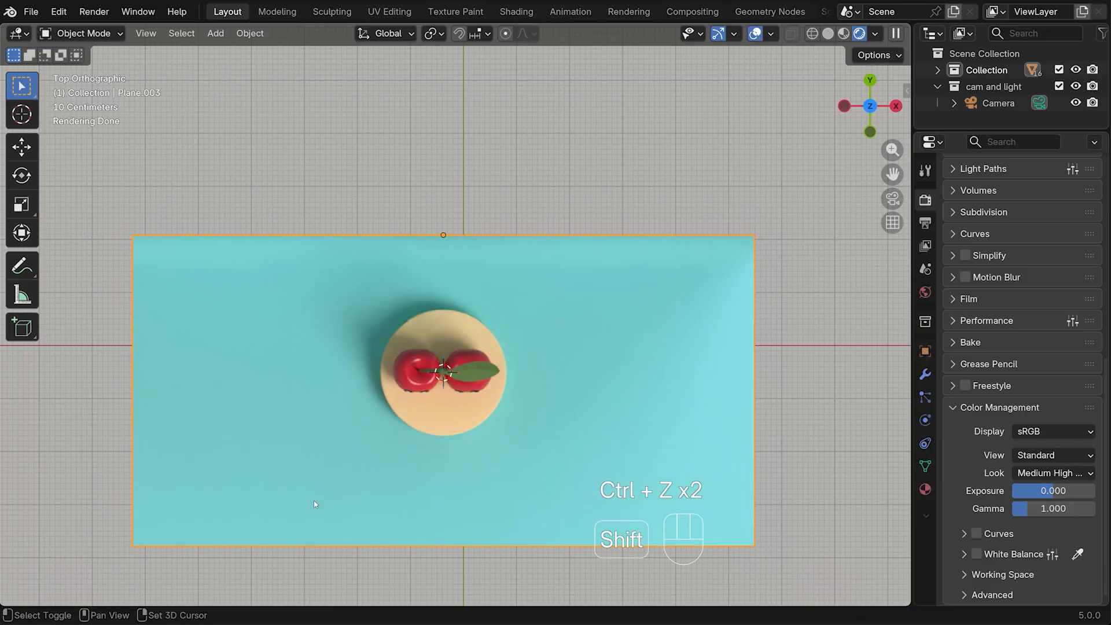
right_click(341, 511, "shift")
key("shift+a")
mouse_move(387, 469)
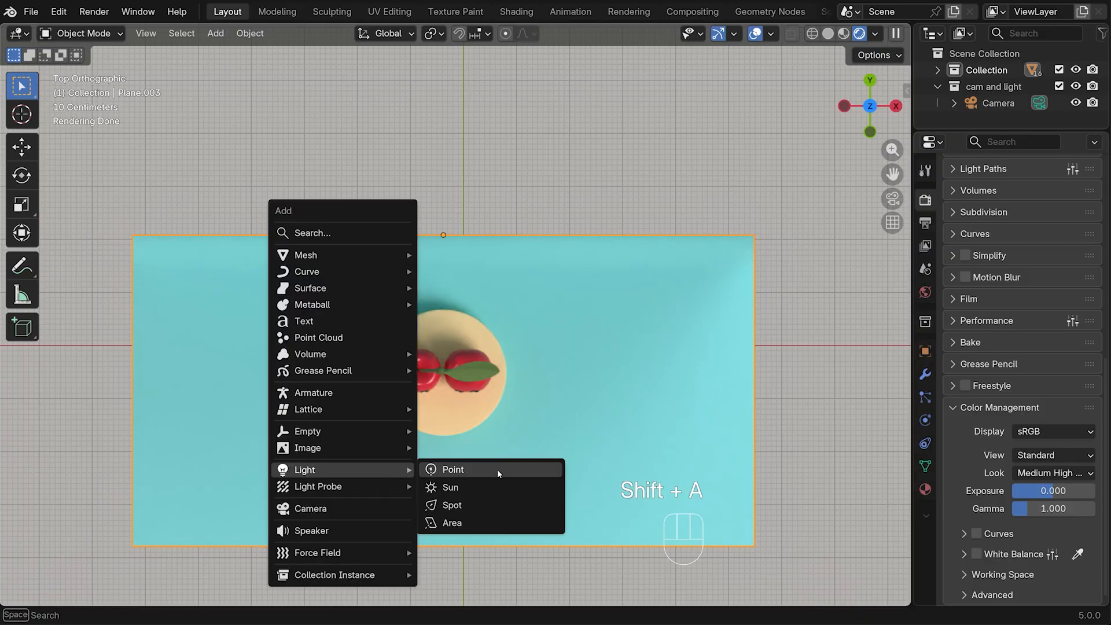
left_click(460, 522)
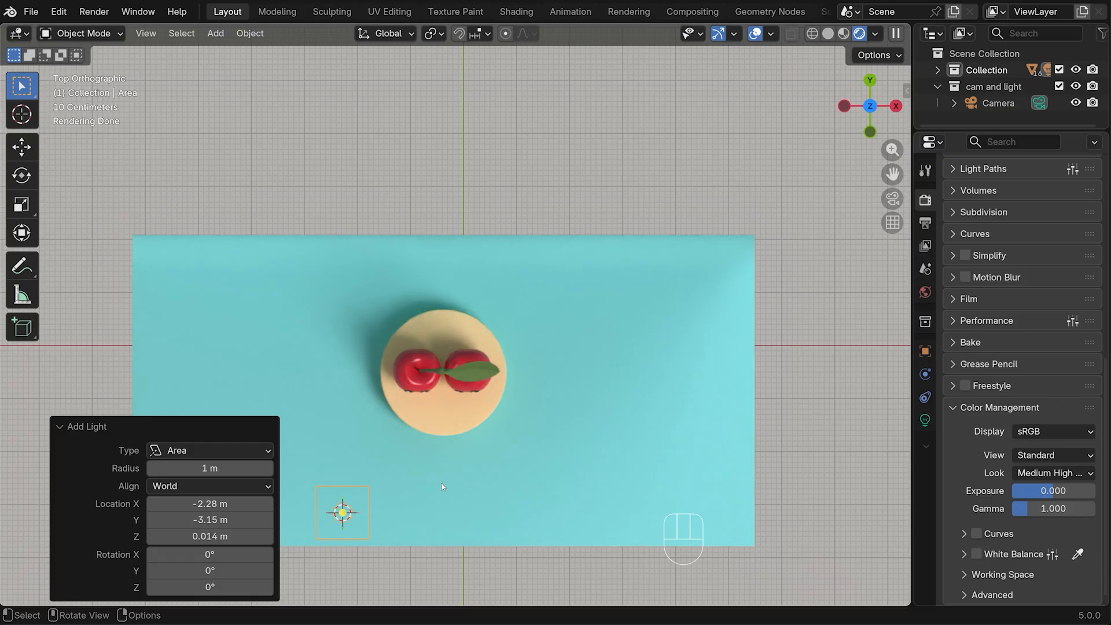
Rotate the area light about 104° in the right side view so that it faces the cherries.
key("KP_3")
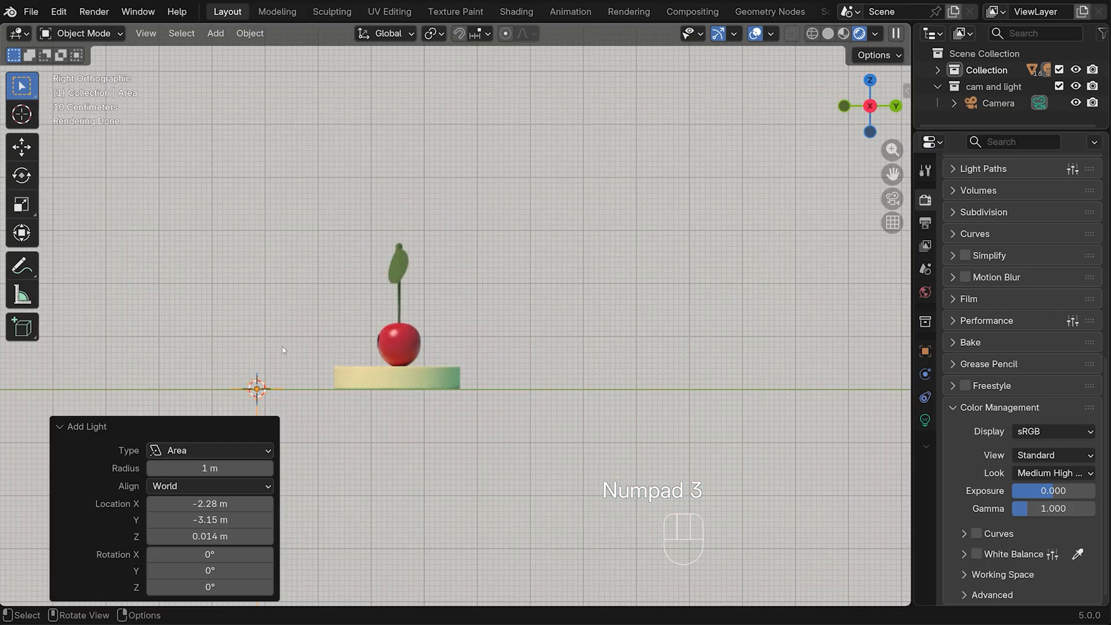
key("r")
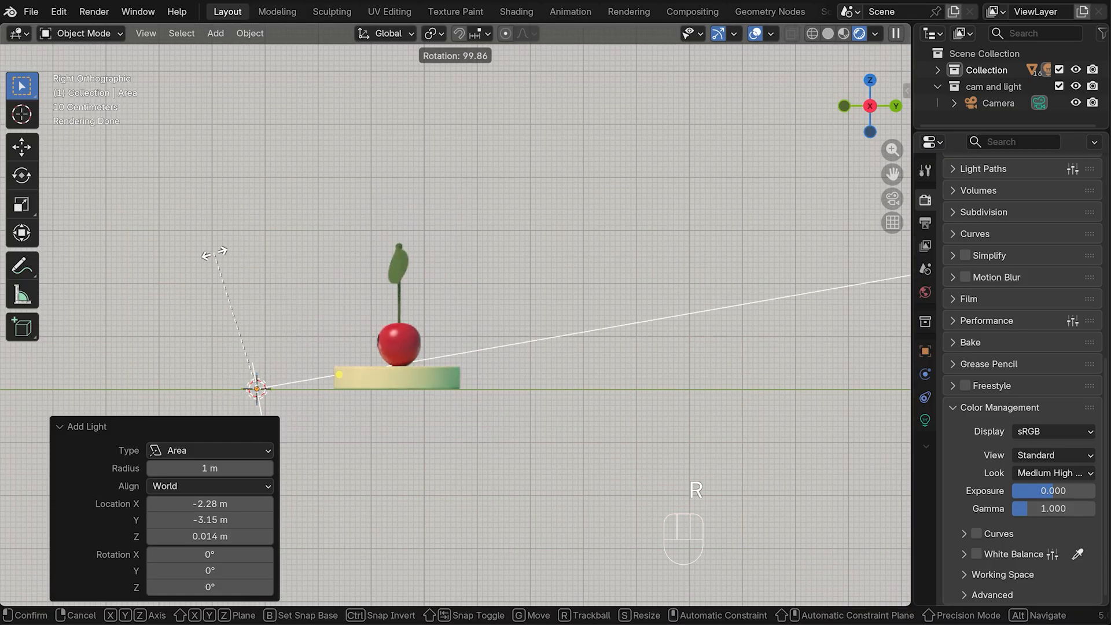
left_click(200, 249)
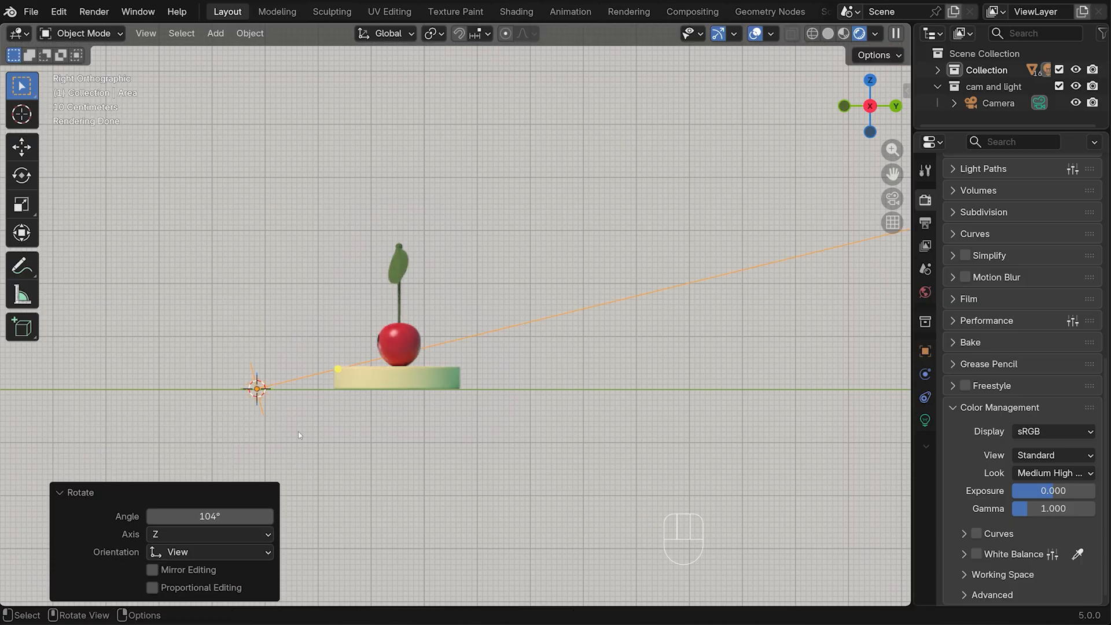
Rotate the area light about -39° in the top view so that it points toward the cherries.
middle_click_drag(297, 432, 353, 440)
key("KP_7")
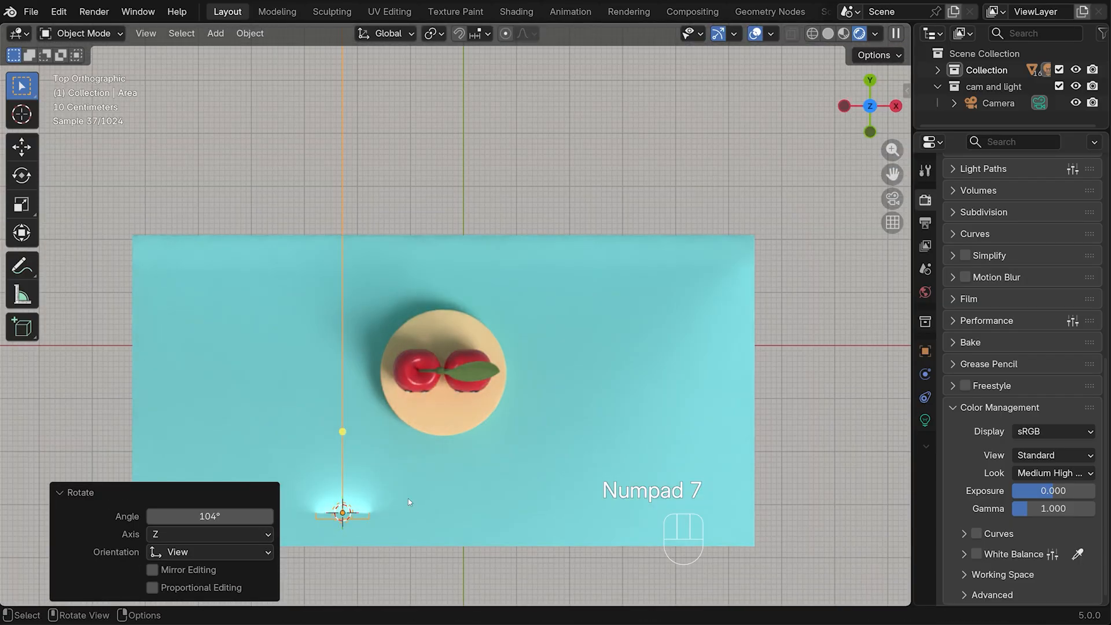
key("r")
left_click(408, 463)
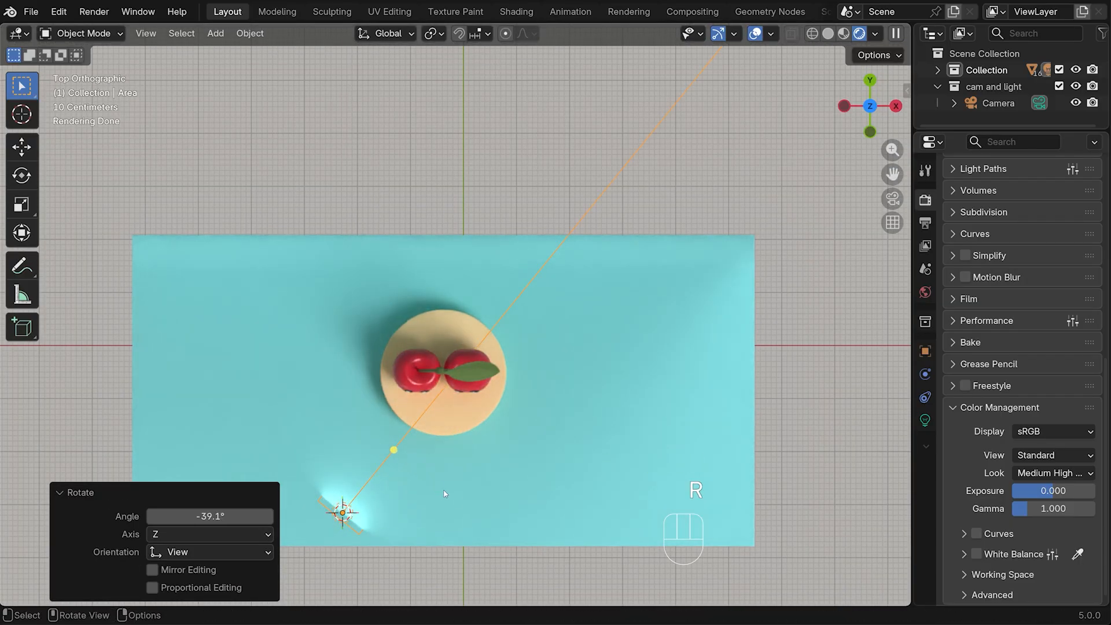
In the camera view, enlarge the area light and move it about 0.44 m along X and 0.46 m up.
left_click(892, 199)
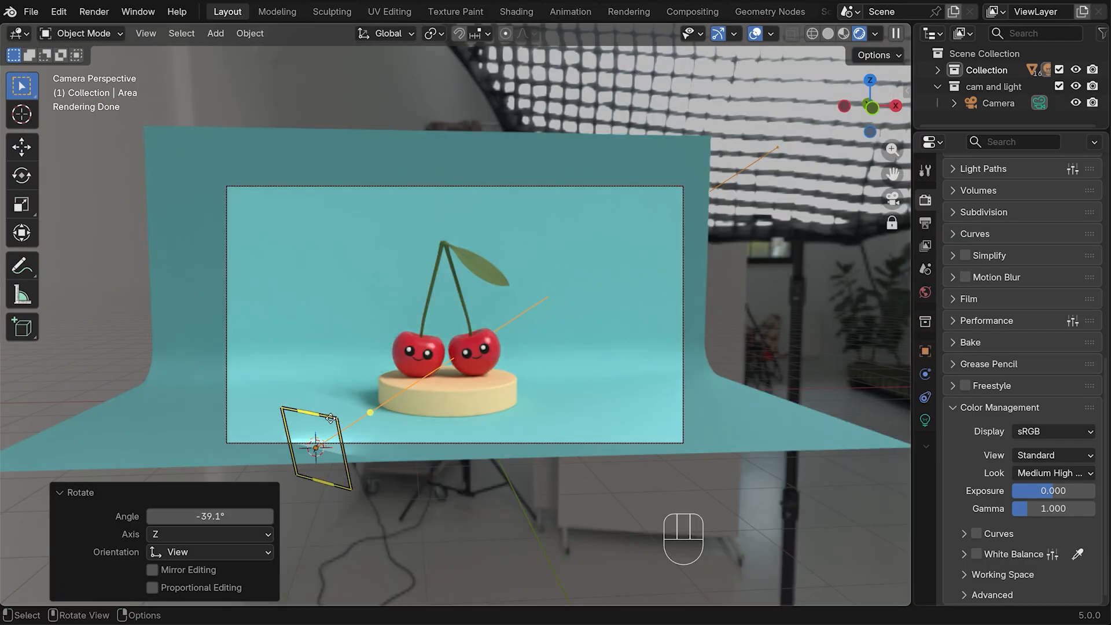
left_click(317, 446)
key("s")
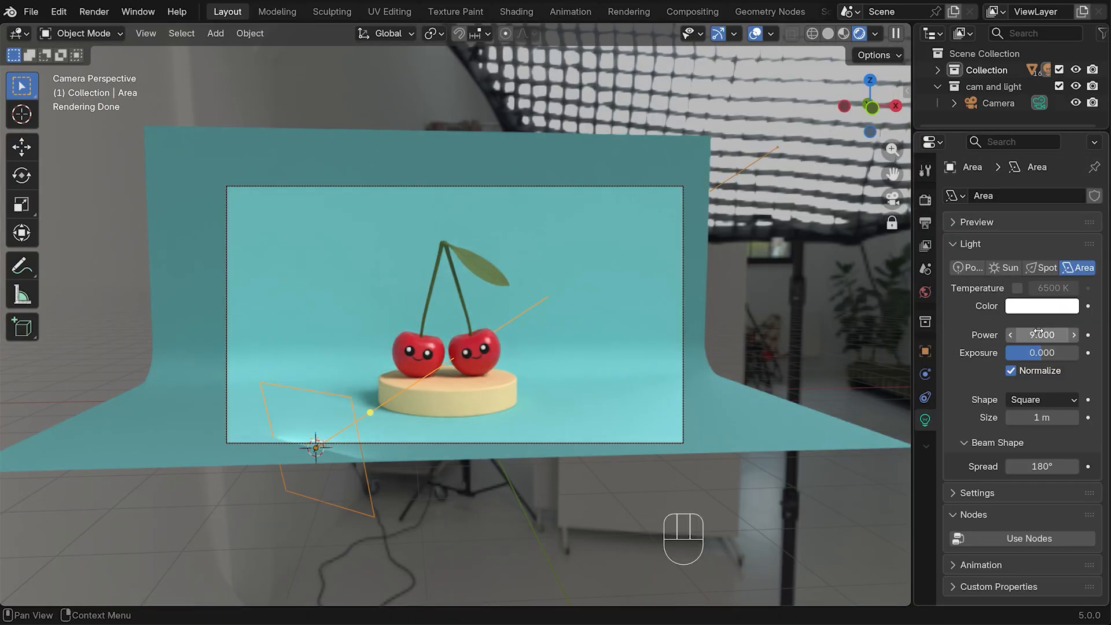
key("g")
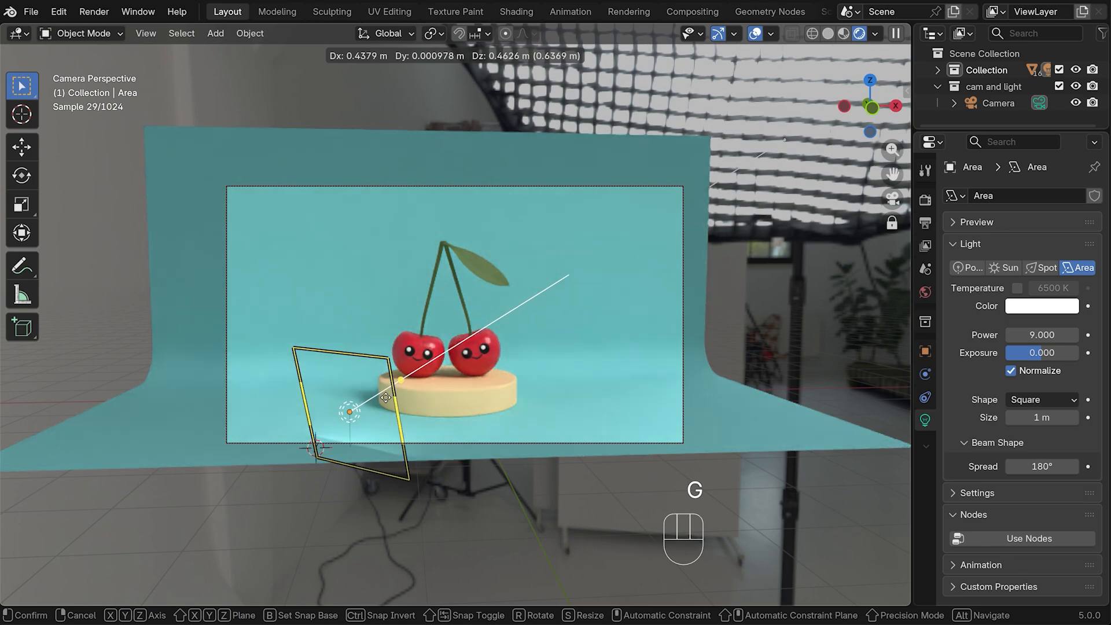
left_click(385, 398)
Set the area light's power to 60.6, its exposure to -1.503 and its color to pale cyan.
mouse_move(1041, 335)
left_mouse_down()
mouse_move(1084, 334)
mouse_move(1038, 334)
left_mouse_up()
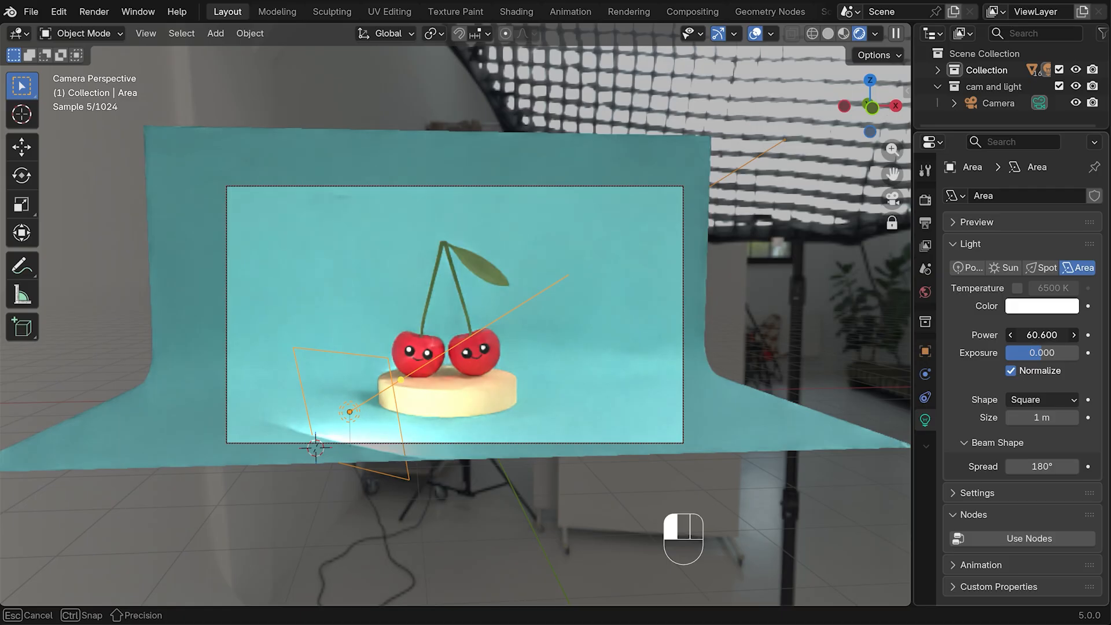
left_click_drag(1041, 334, 1030, 352)
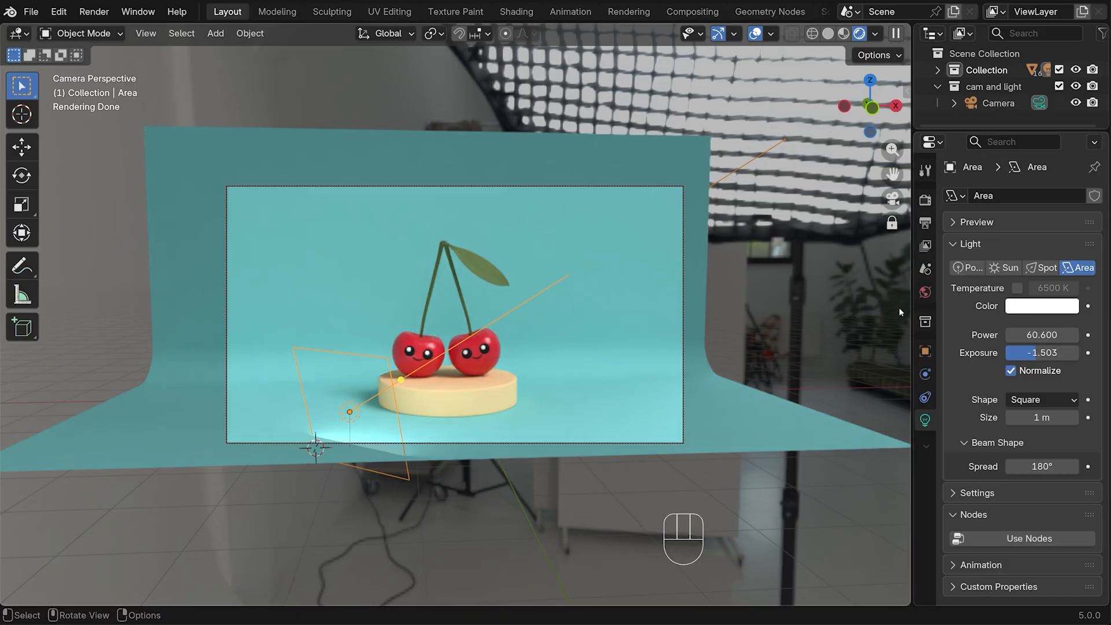
left_click(1041, 305)
left_click_drag(988, 88, 987, 82)
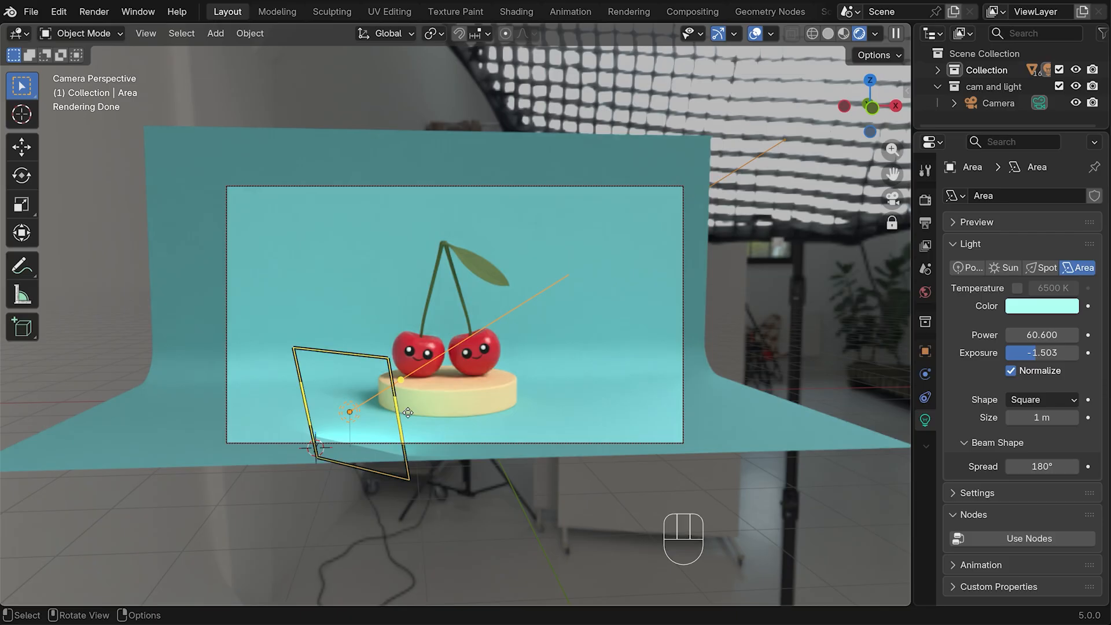
Raise the area light about 0.38 m along Z and re-aim its beam slightly lower at the cherries.
key("g")
key("z")
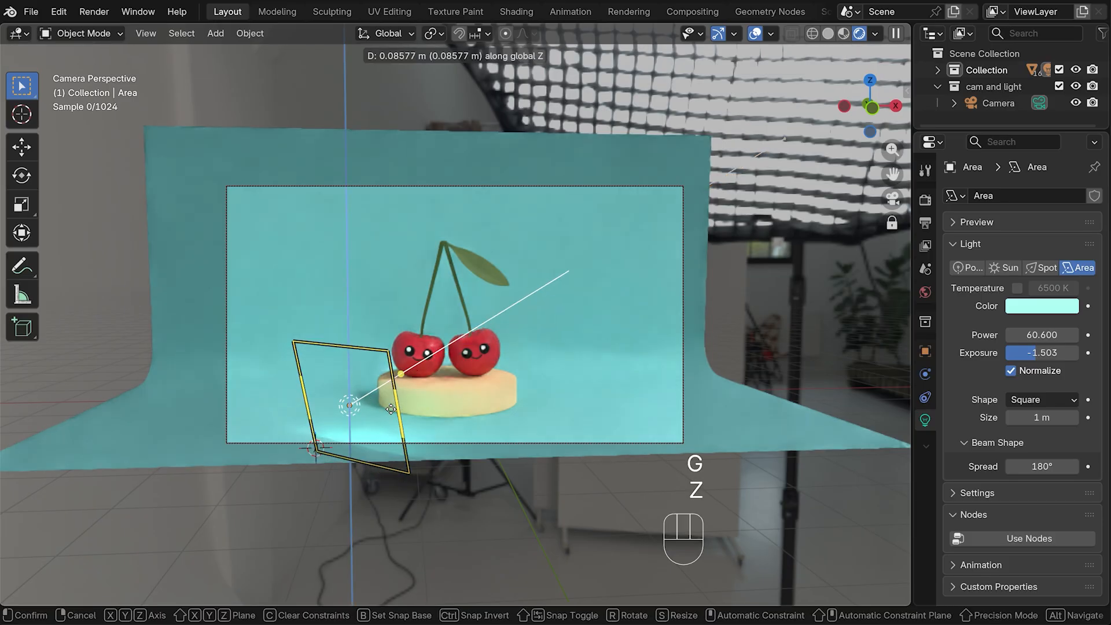
left_click(383, 385)
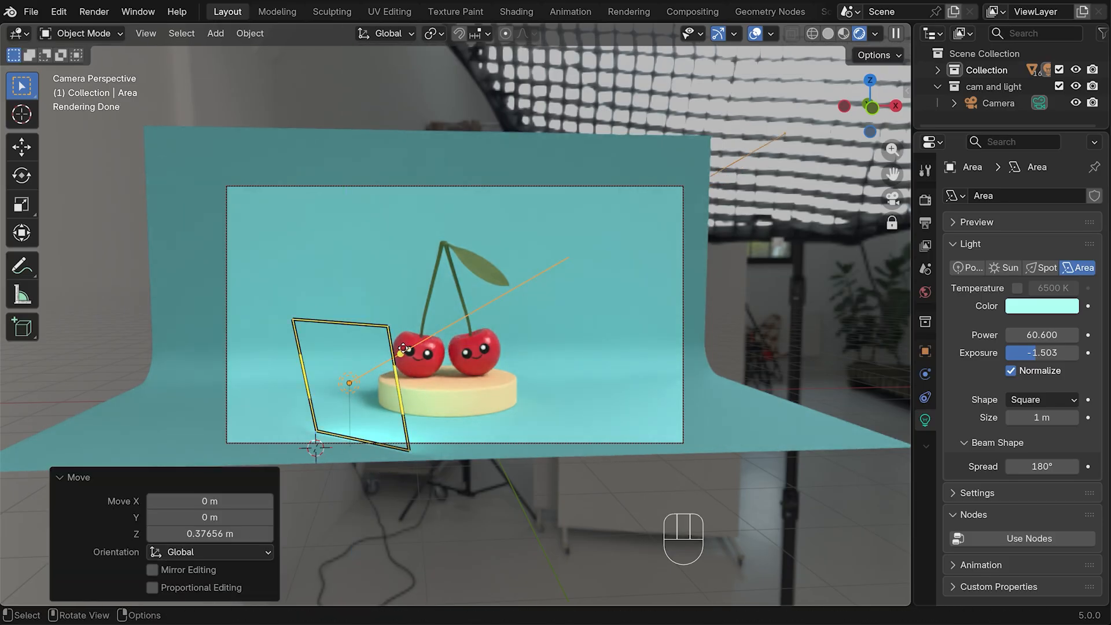
left_click_drag(405, 352, 383, 372)
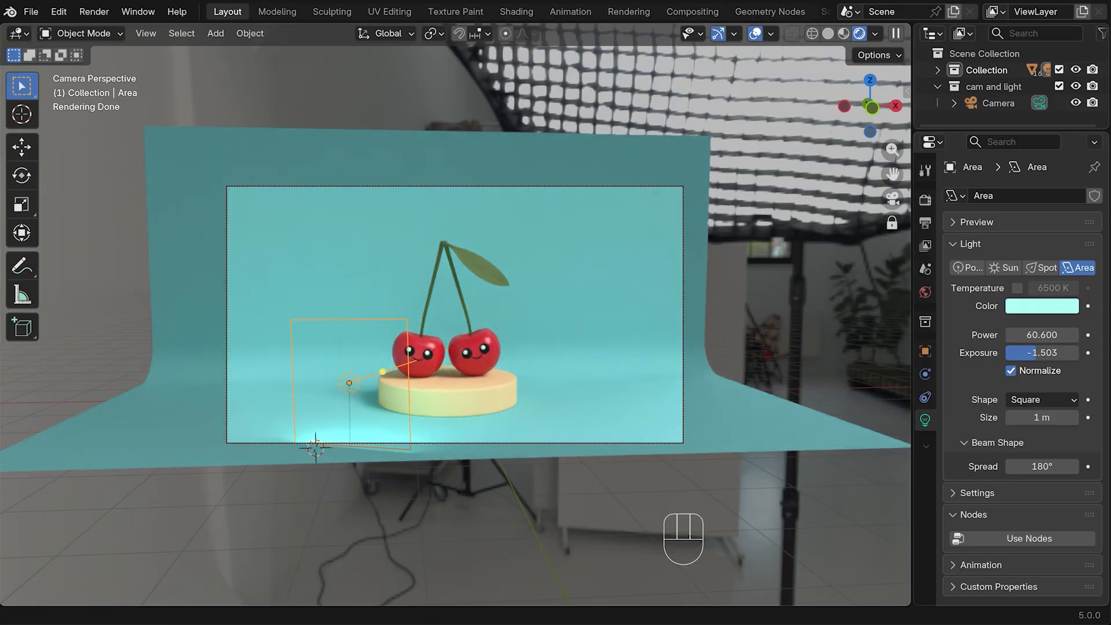
Set the area light's power to 100.
left_click(1036, 339)
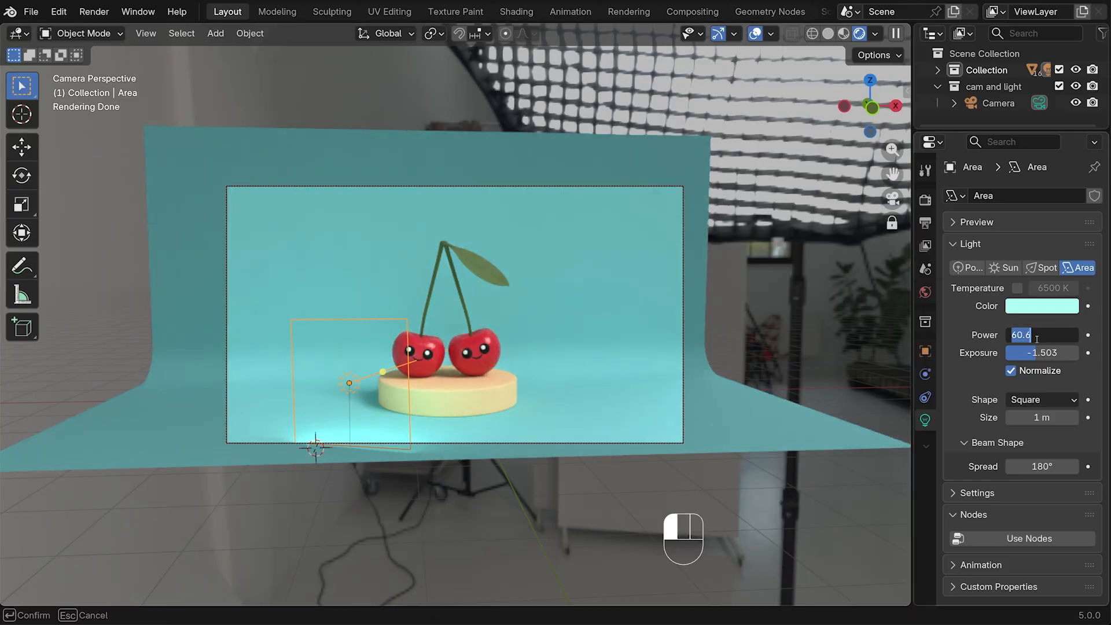
type("100")
key("Return")
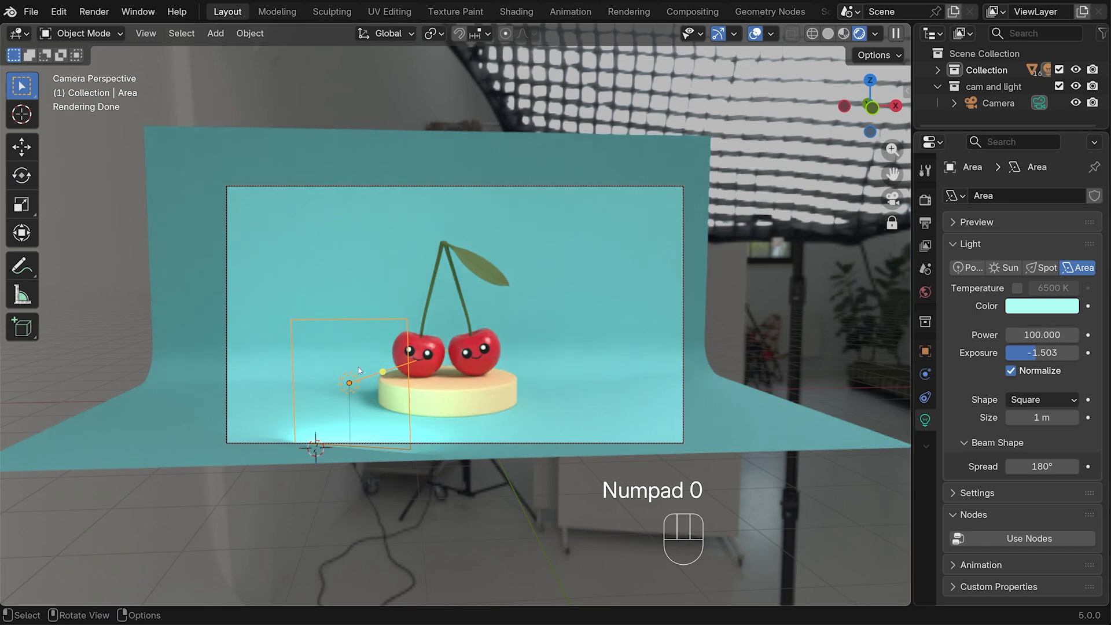
From the right side view, move the area light about 0.74 m along Y toward the base and tilt it slightly upward.
key("KP_3")
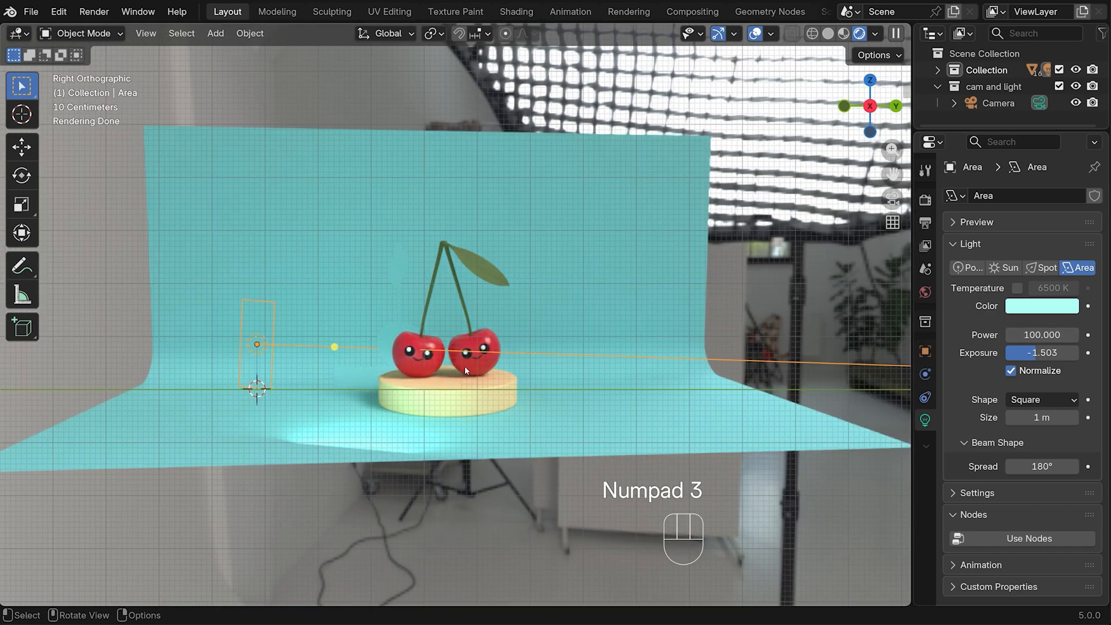
key("g")
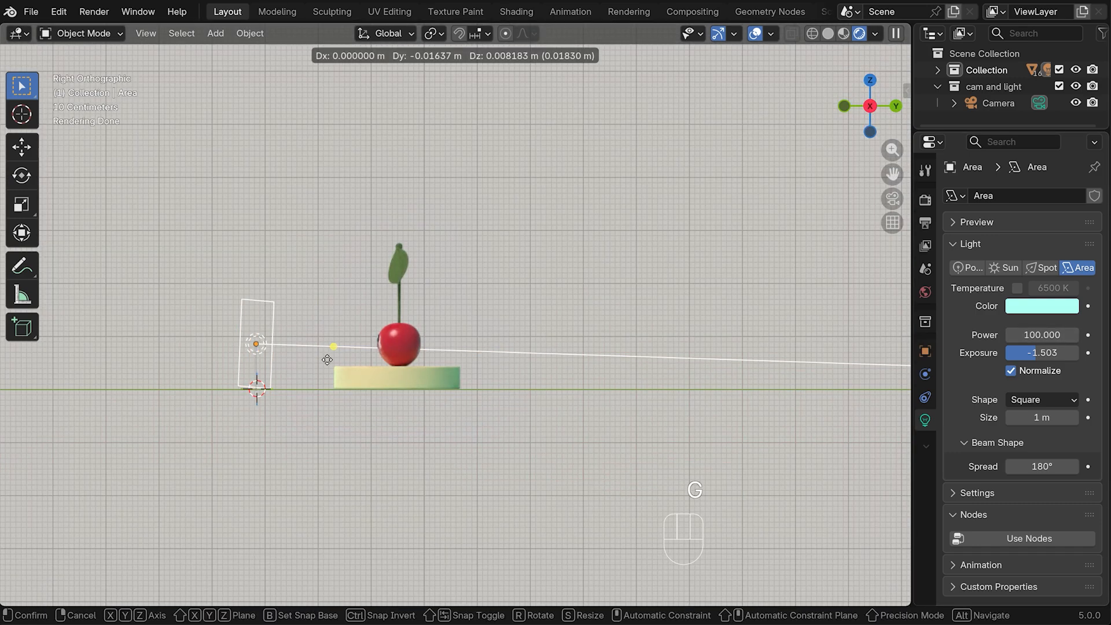
key("y")
left_click(365, 318)
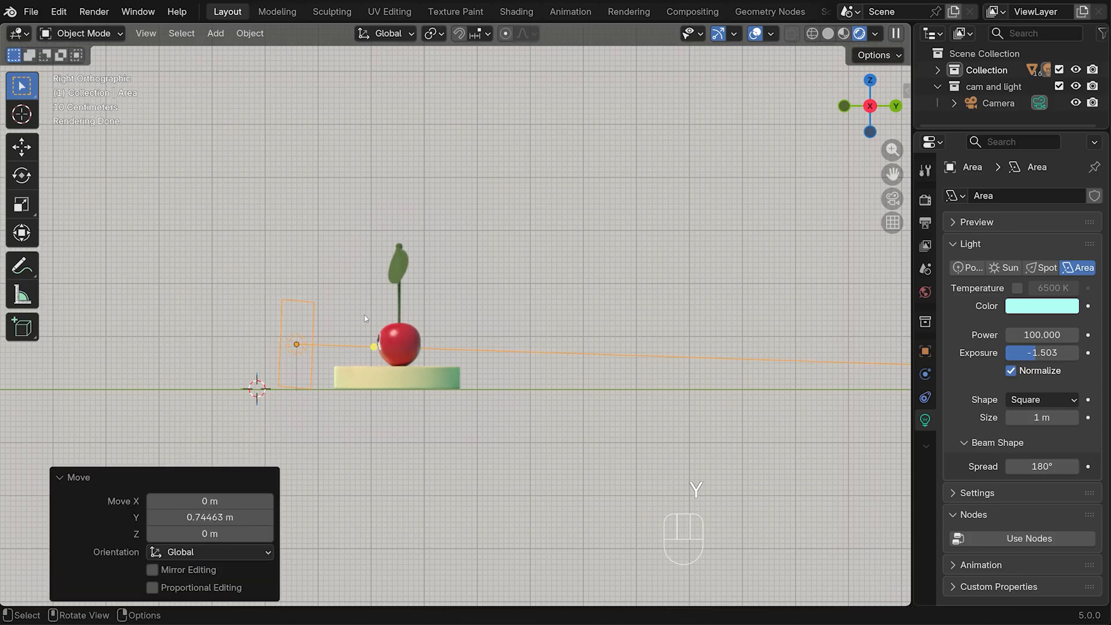
key("r")
left_click(447, 341)
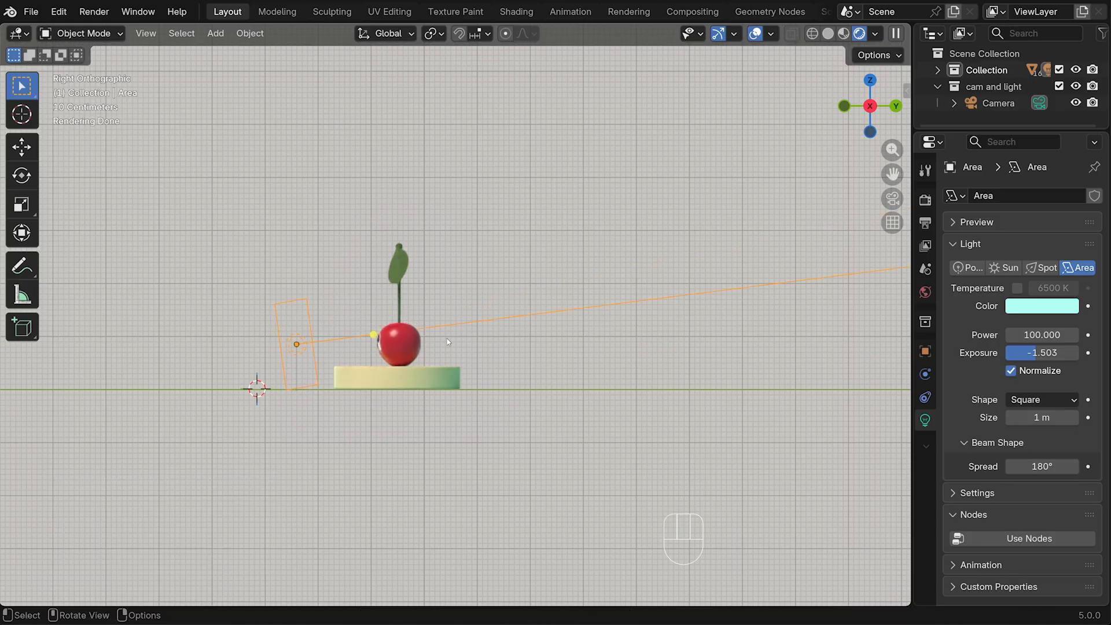
In the camera view, re-aim the area light toward the cherries and move it about 0.3 m along X.
key("KP_0")
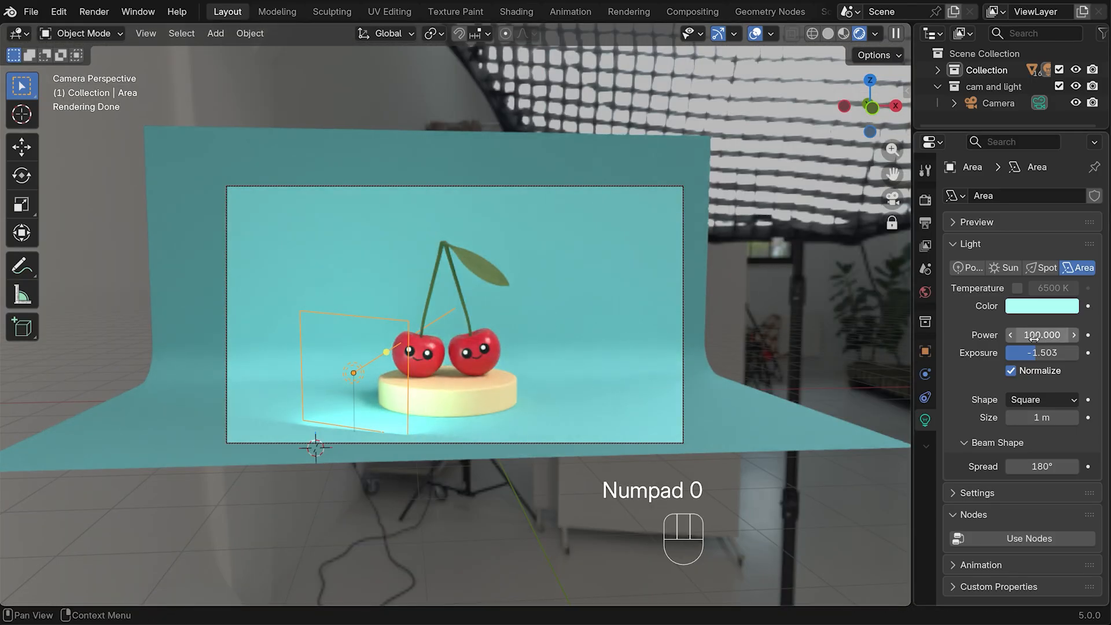
left_click_drag(386, 352, 395, 351)
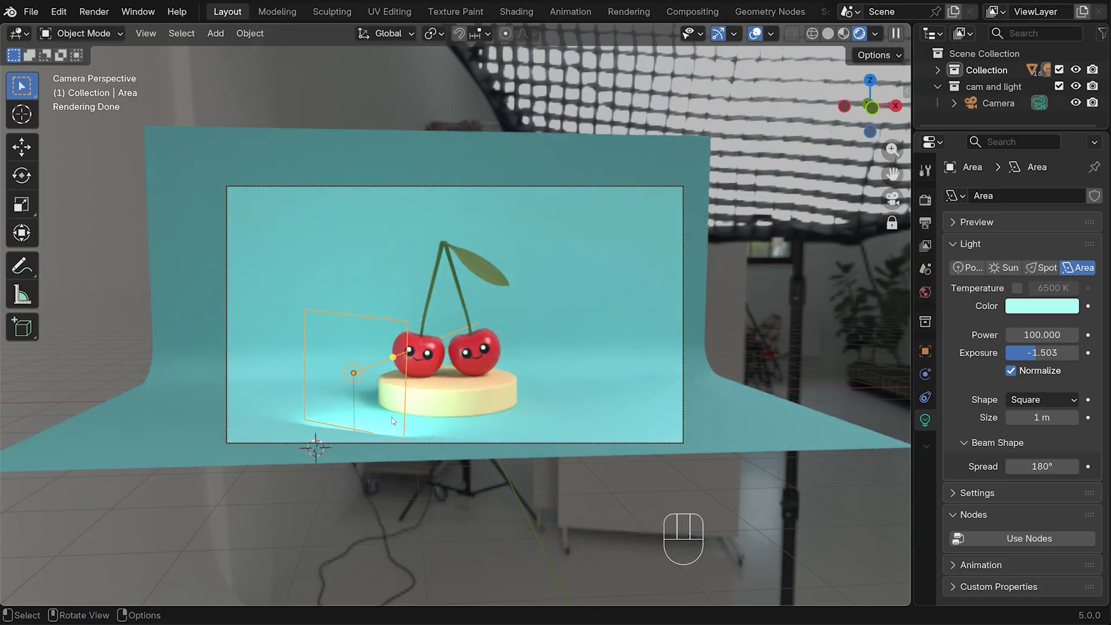
key("g")
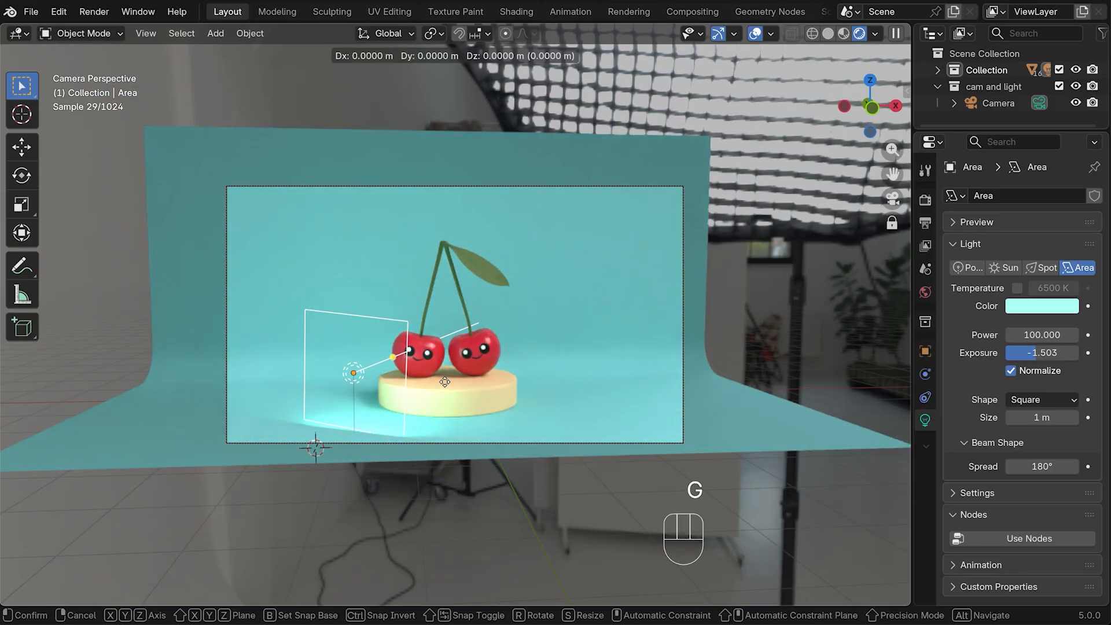
key("x")
left_click(473, 388)
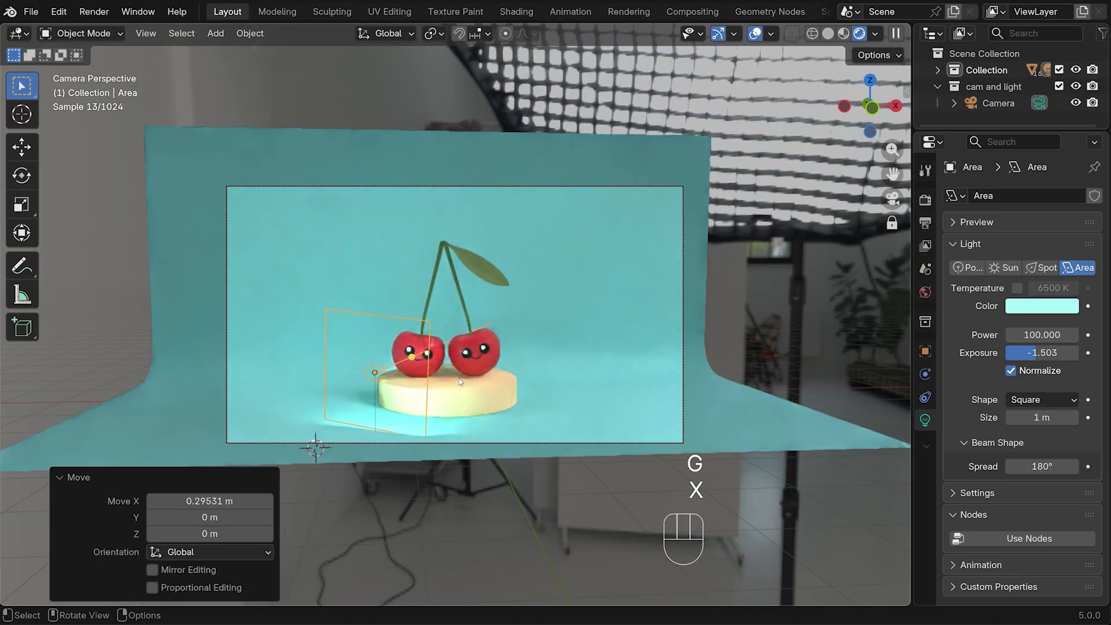
Change the color management view transform to AgX and the look to Punchy.
left_click(925, 200)
scroll(999, 352, "down", 5)
scroll(1005, 349, "down", 8)
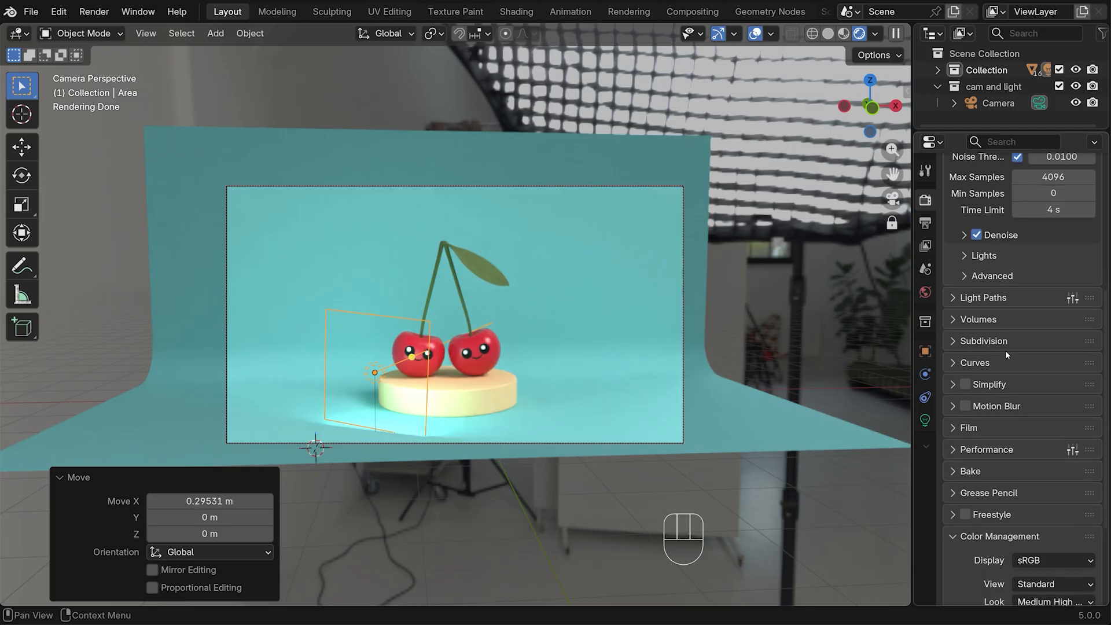
left_click(1054, 455)
left_click(995, 365)
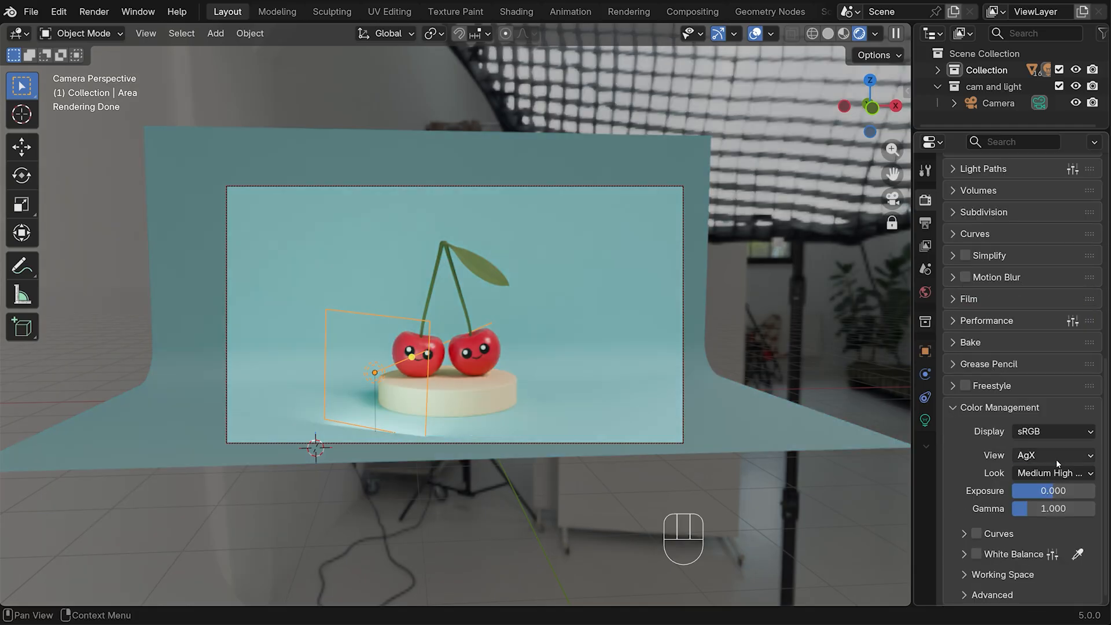
left_click(1058, 474)
left_click(1041, 405)
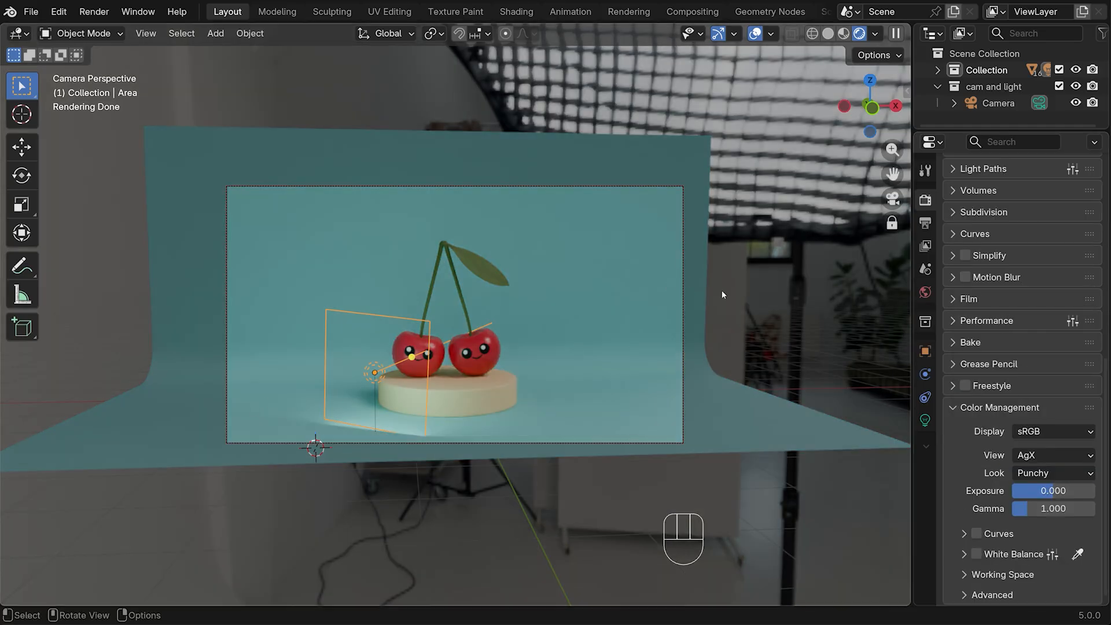
From the top view, duplicate the area light to the back-left of the base and rotate the copy about -99° toward the cherries.
left_click(924, 421)
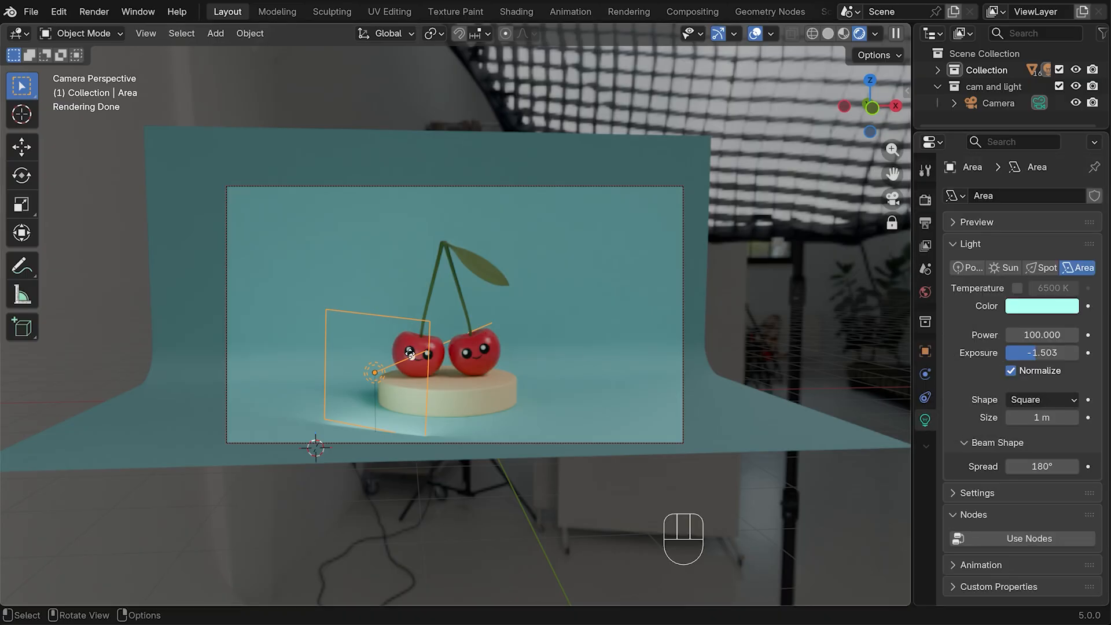
key("KP_7")
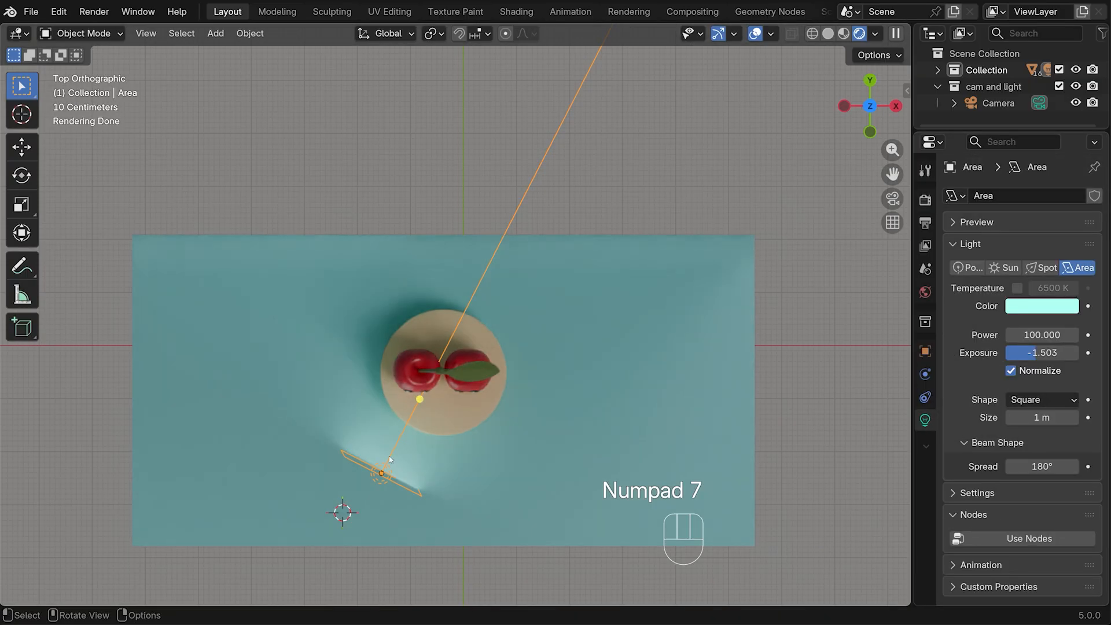
key("shift+d")
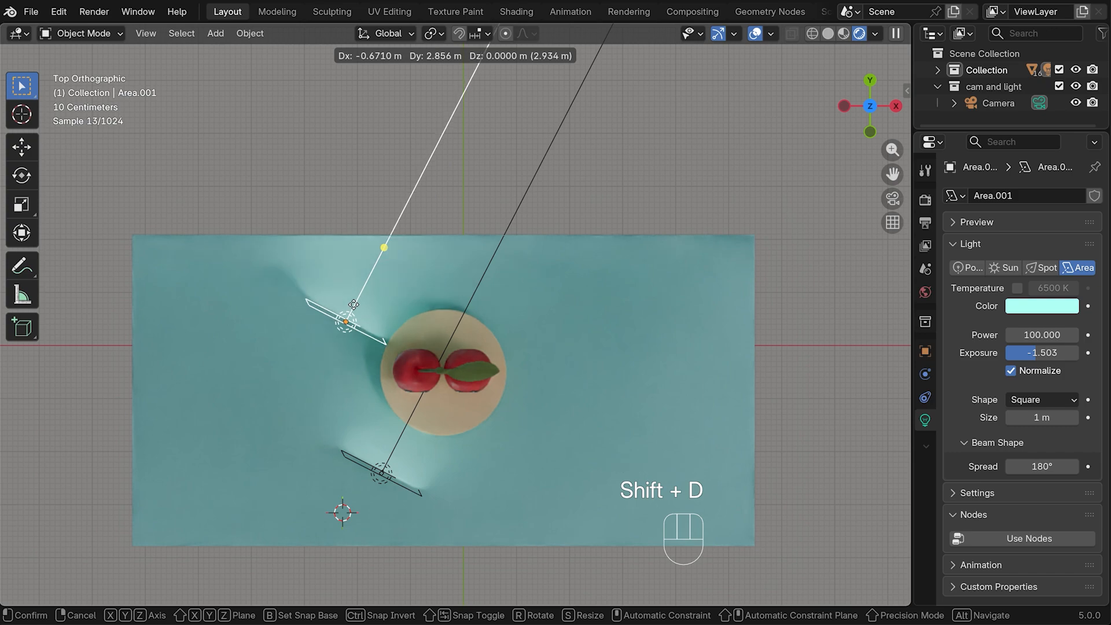
left_click(353, 300)
key("r")
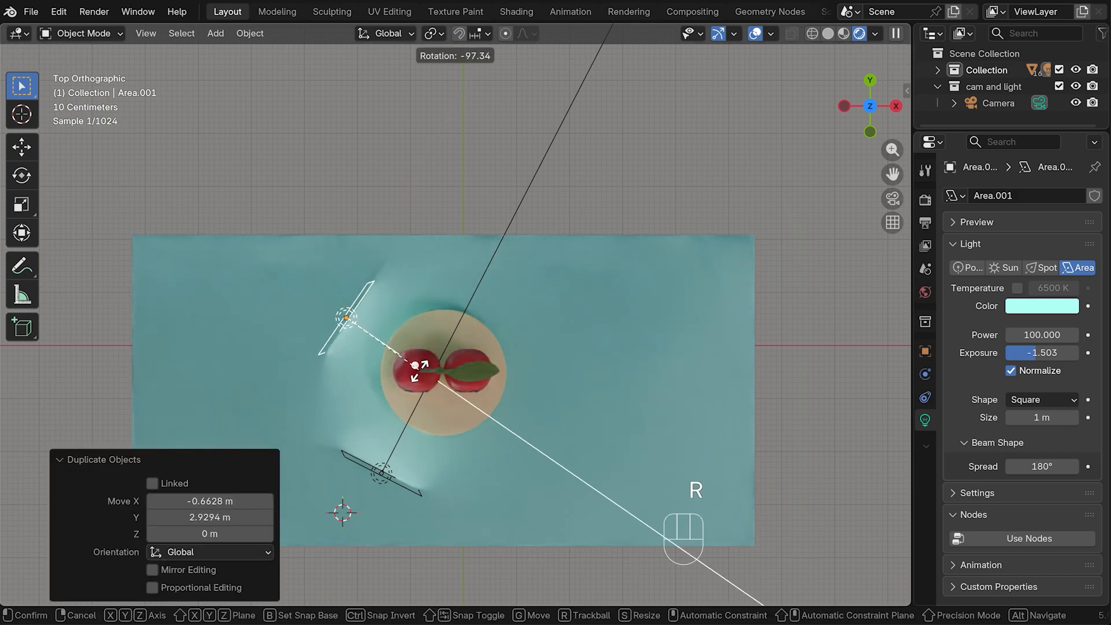
left_click(332, 316)
Shift the duplicated area light slightly farther back and aim its beam at the left cherry.
key("g")
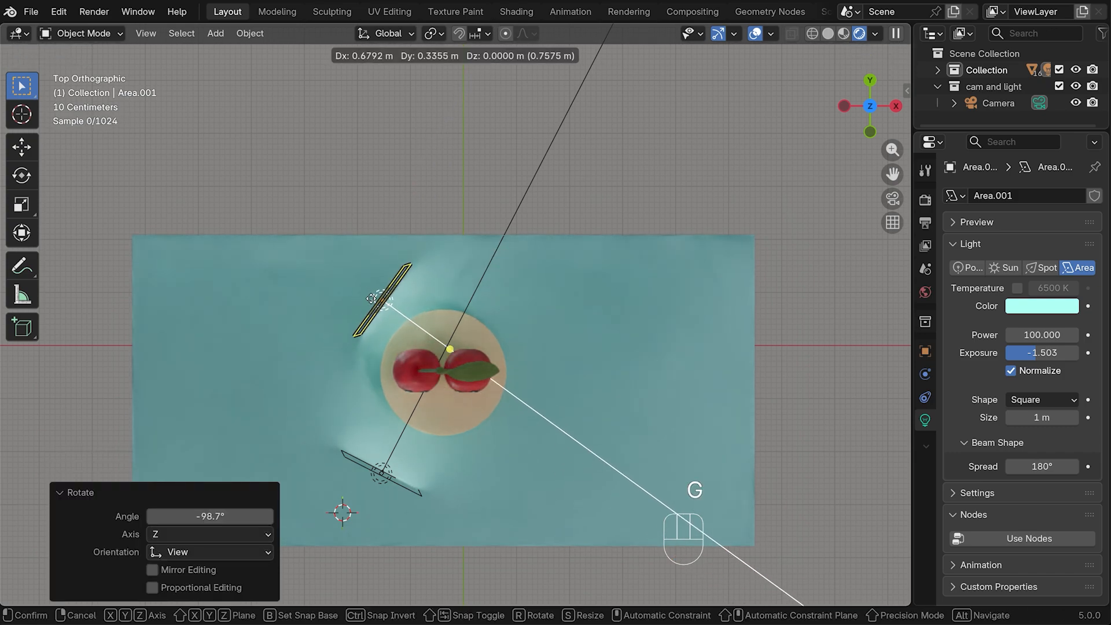
left_click(348, 289)
mouse_move(427, 339)
left_mouse_down()
mouse_move(466, 354)
mouse_move(408, 344)
mouse_move(432, 365)
mouse_move(418, 349)
left_mouse_up()
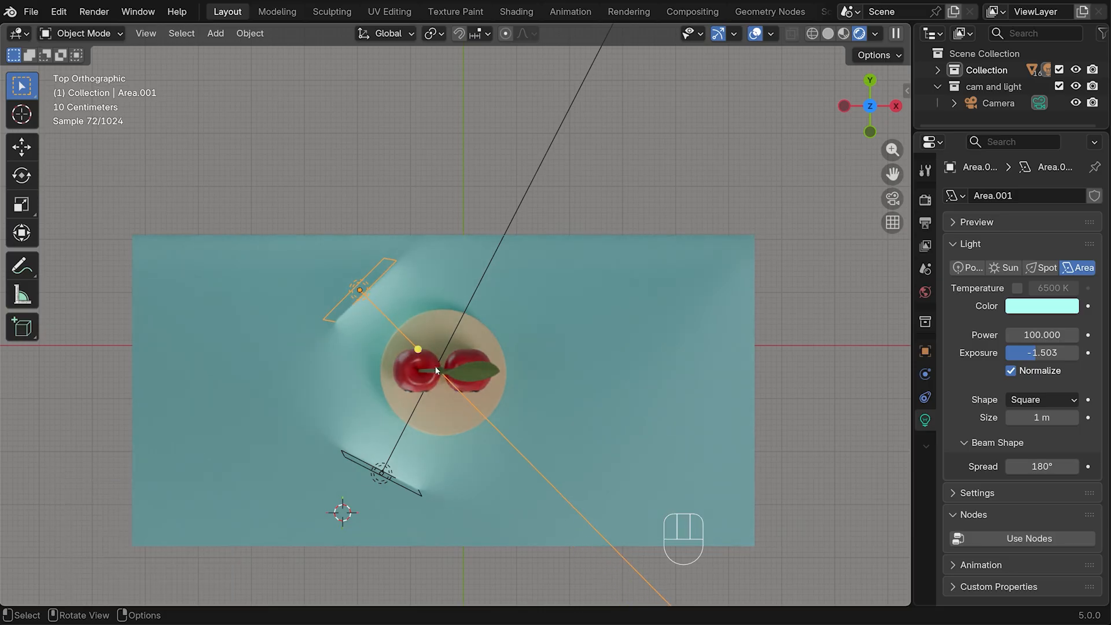
Change the duplicated area light's shape to Disk and return to the camera view.
left_click(1036, 400)
left_click(1032, 449)
left_click(893, 199)
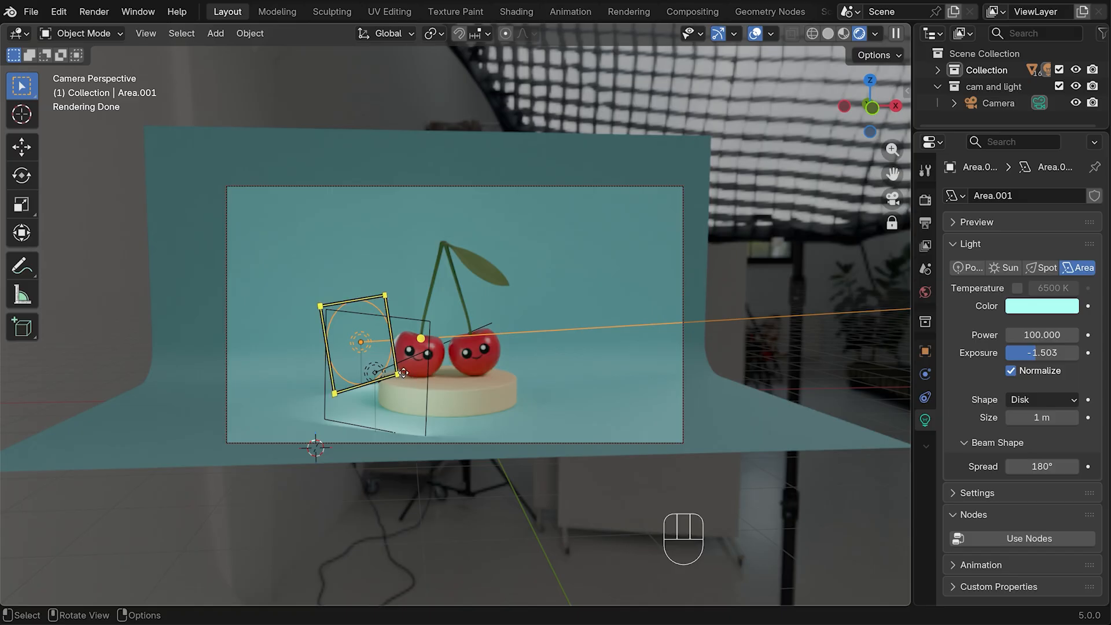
Change the original area light's shape to Disk and set its beam spread to 90°.
left_click(425, 426)
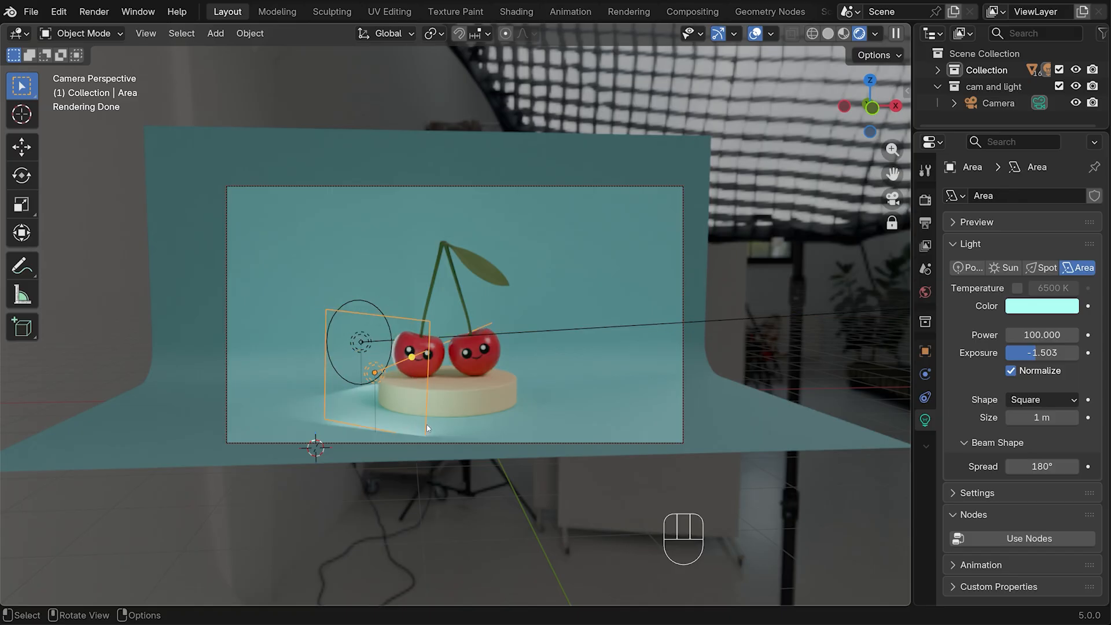
left_click(1038, 400)
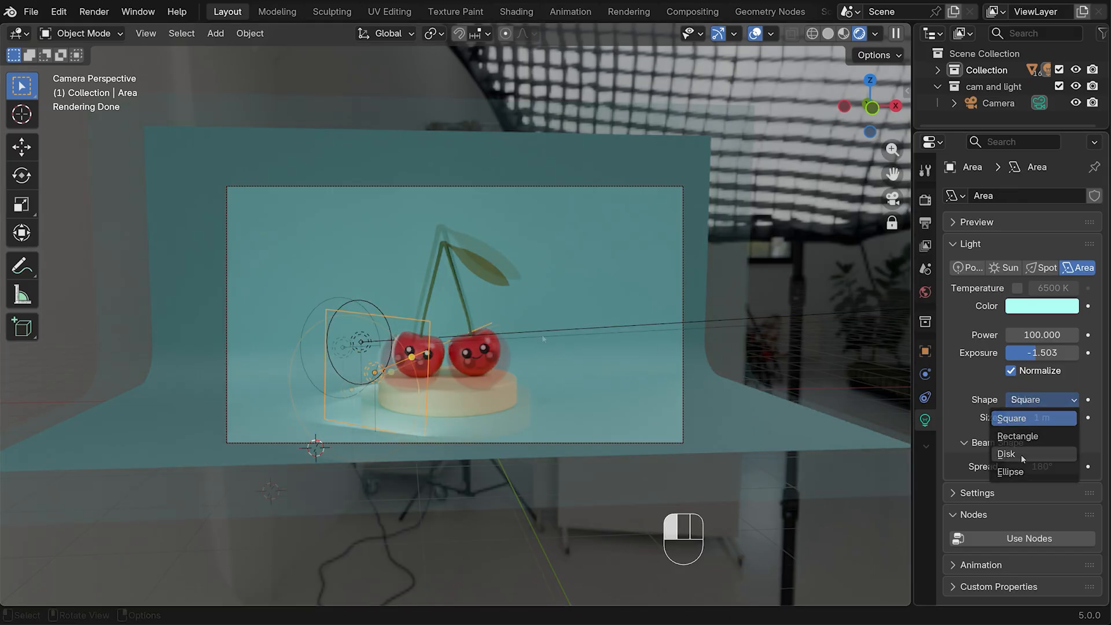
left_click(1022, 455)
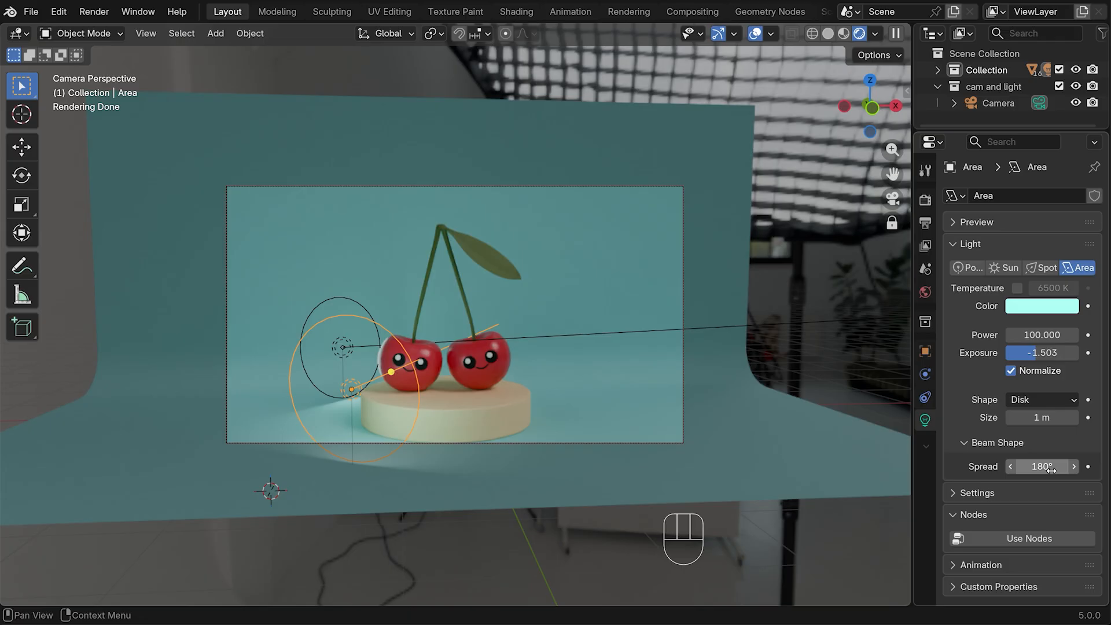
left_click(1050, 466)
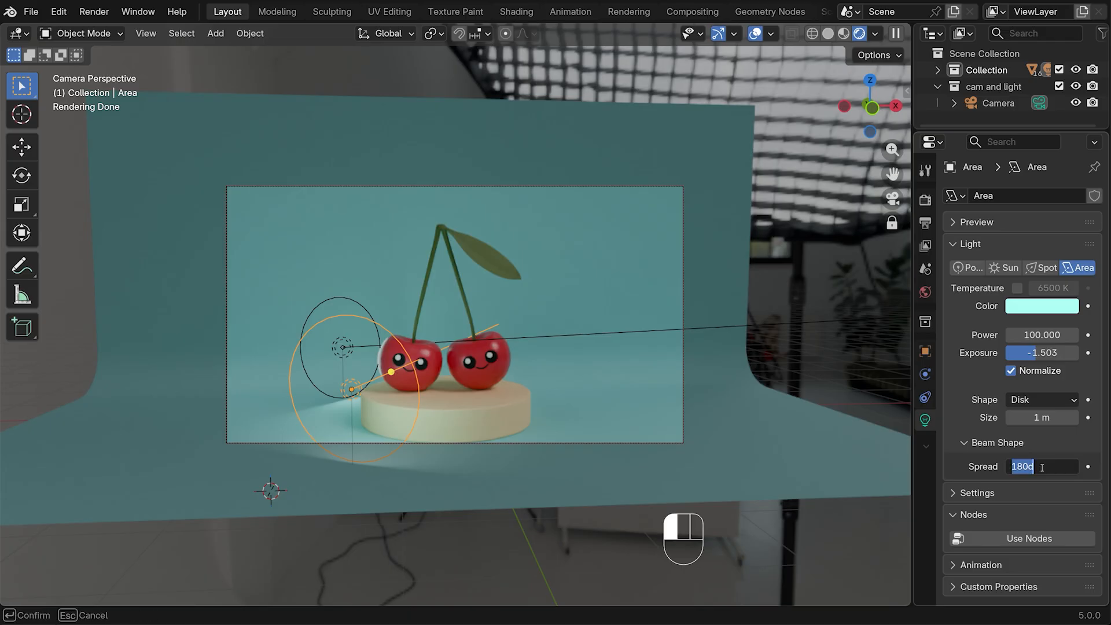
type("9")
key("Return")
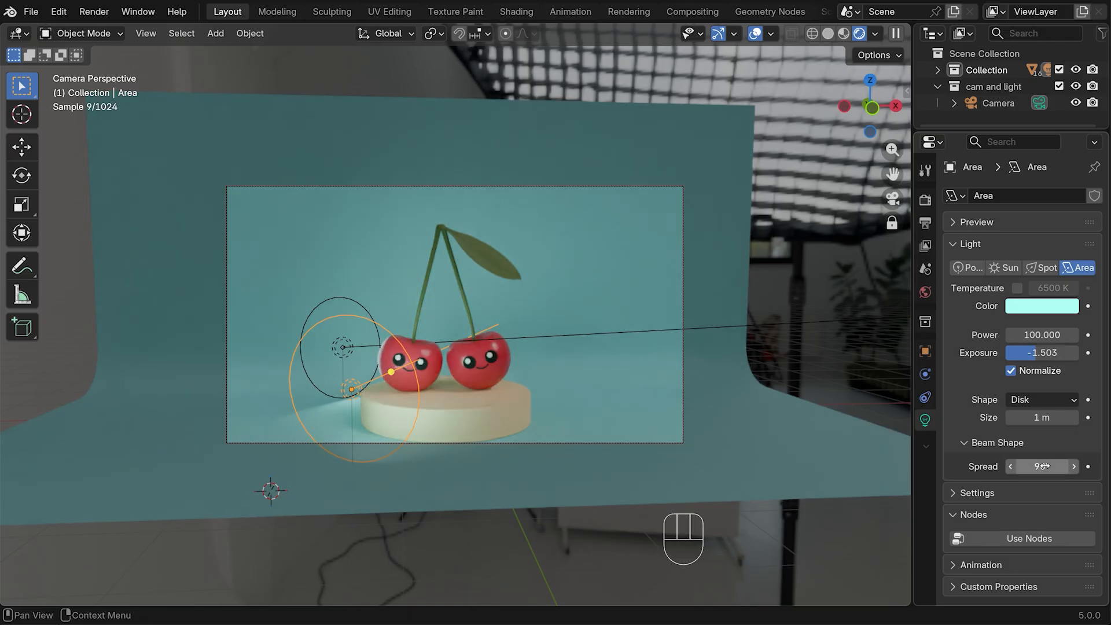
Set the duplicated area light's beam spread to 90°.
left_click(342, 350)
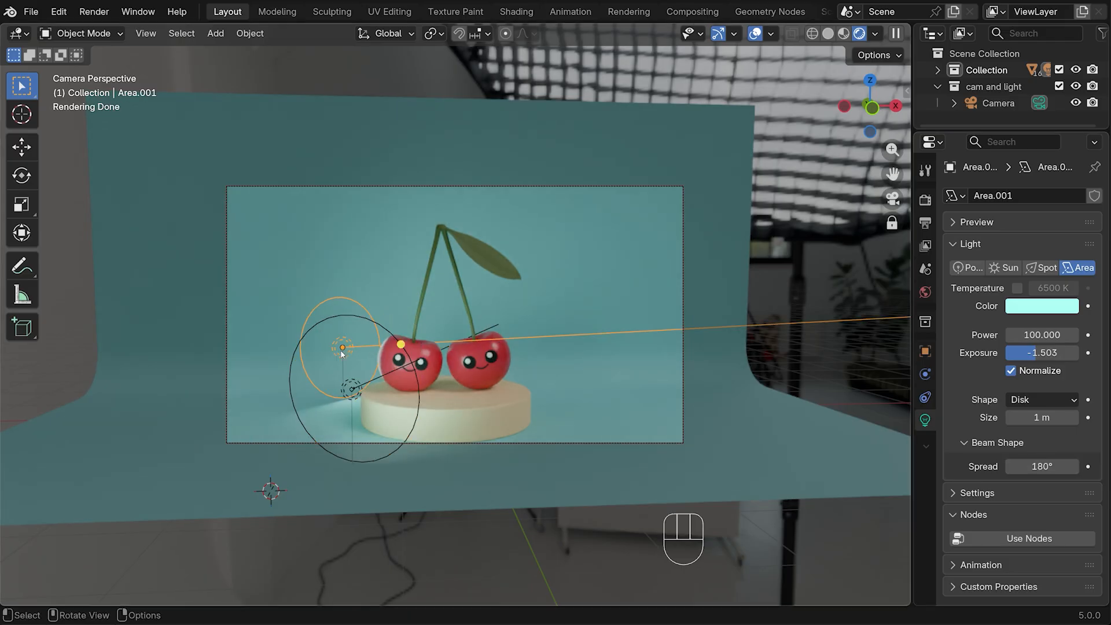
left_click(1049, 467)
type("90")
key("Return")
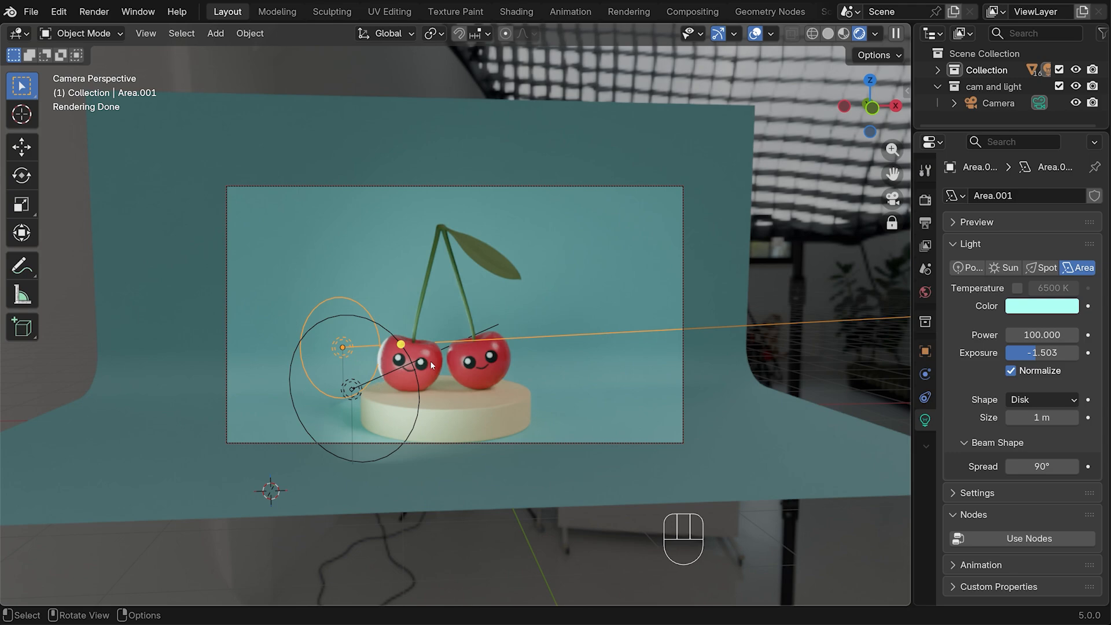
Change the duplicated area light's color to pink-violet and set its power to 97.4.
left_click(1026, 305)
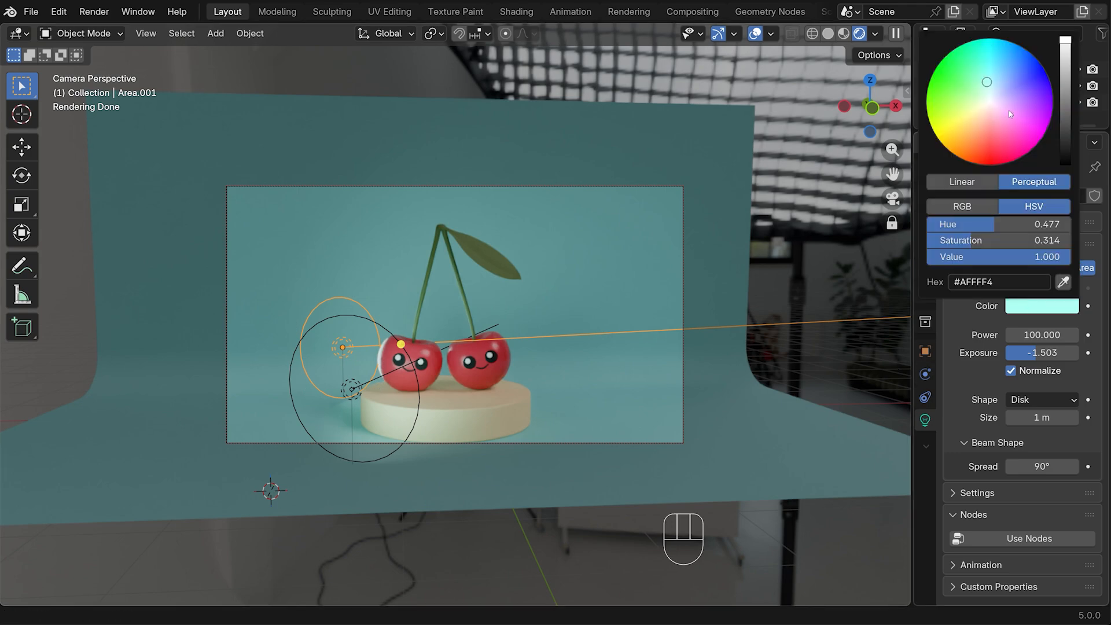
left_click_drag(988, 82, 1019, 114)
mouse_move(1042, 335)
left_mouse_down()
mouse_move(1029, 335)
mouse_move(1051, 337)
left_mouse_up()
Reframe the camera slightly farther back so the cherries and base sit centered in the shot.
middle_click_drag(813, 247, 804, 250)
mouse_move(893, 174)
left_mouse_down()
mouse_move(878, 173)
mouse_move(912, 171)
left_mouse_up()
scroll(766, 299, "down", 1)
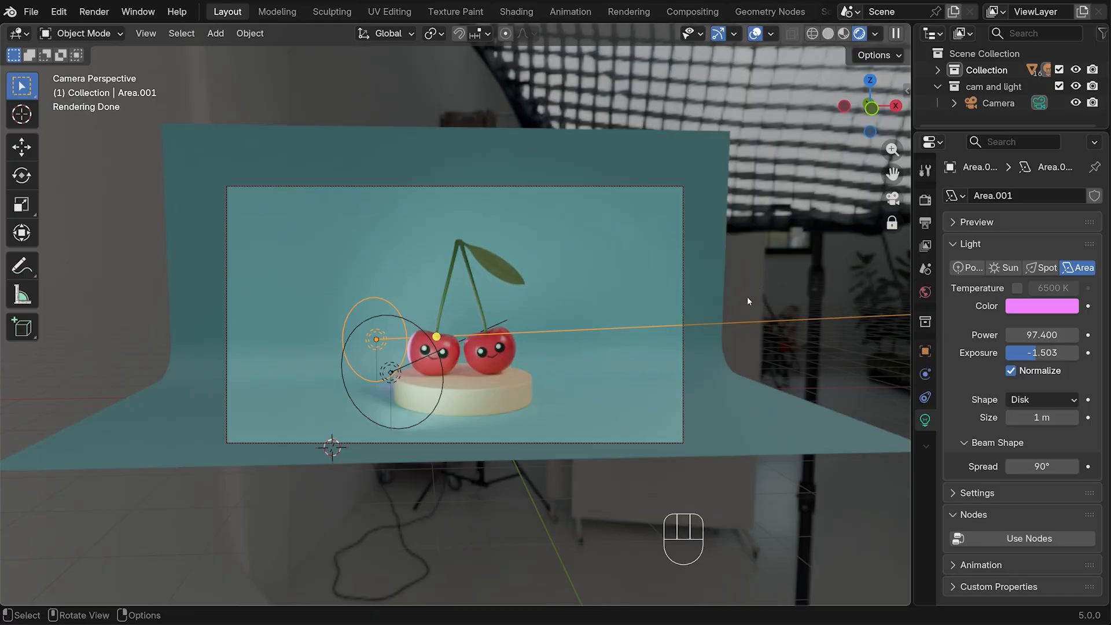
middle_click_drag(743, 293, 735, 298)
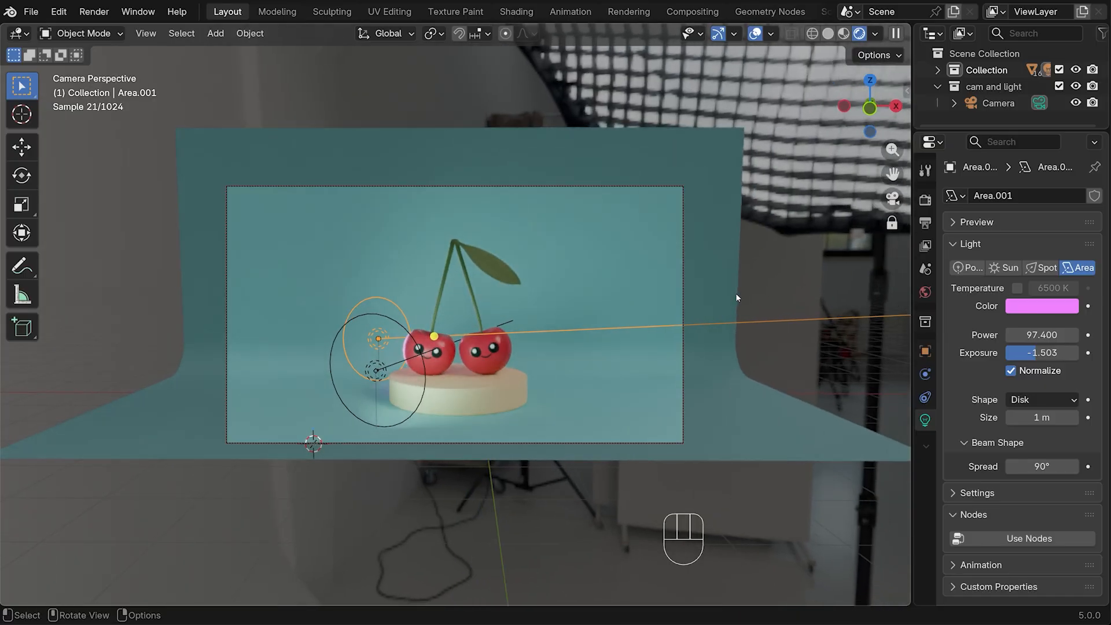
scroll(734, 297, "up", 1)
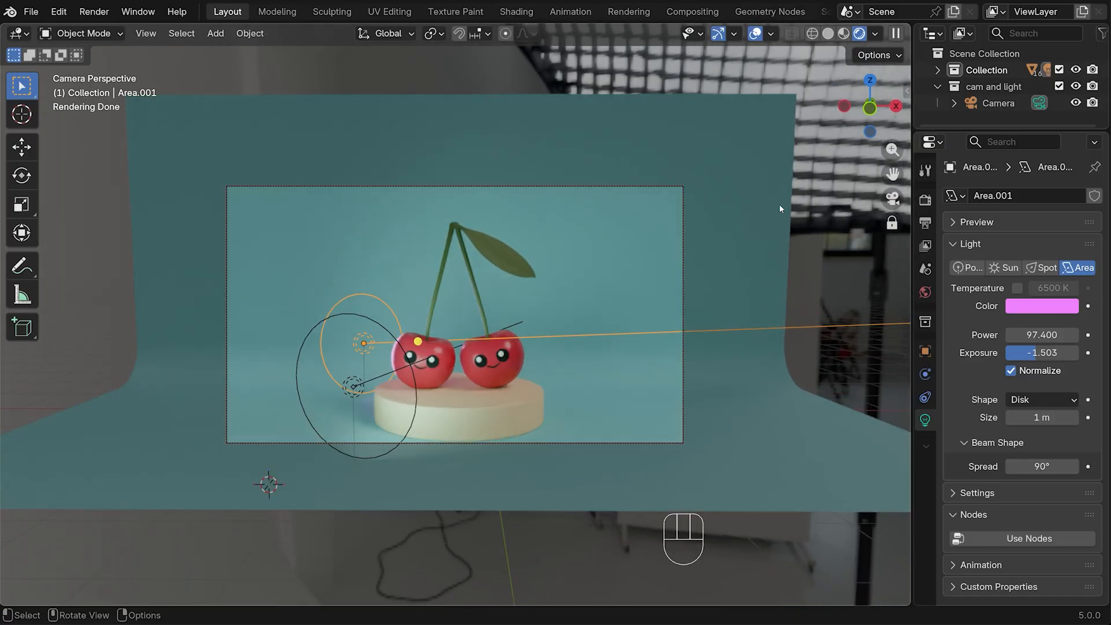
scroll(563, 196, "down", 1)
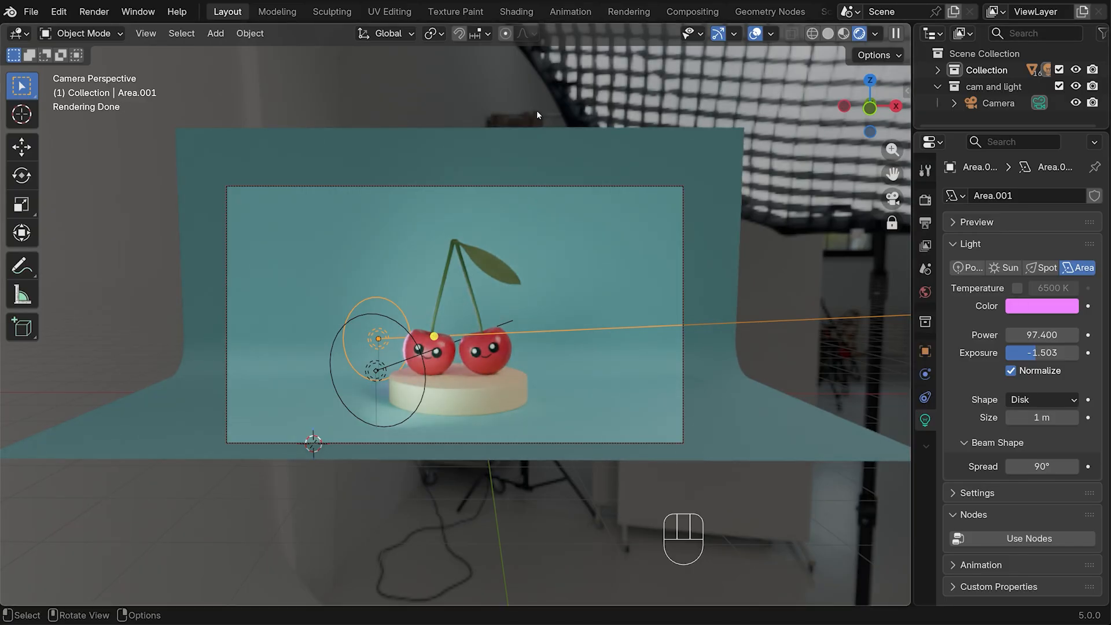
In the Shading workspace, lower the roughness of the right cherry's red material to 0.179.
left_click(516, 12)
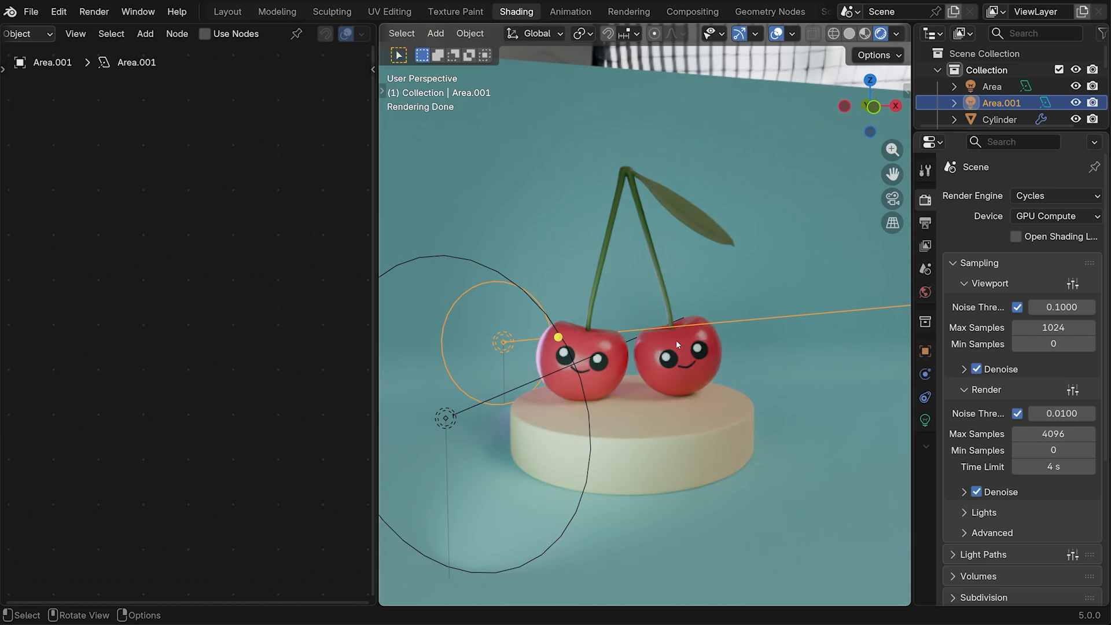
left_click(679, 344)
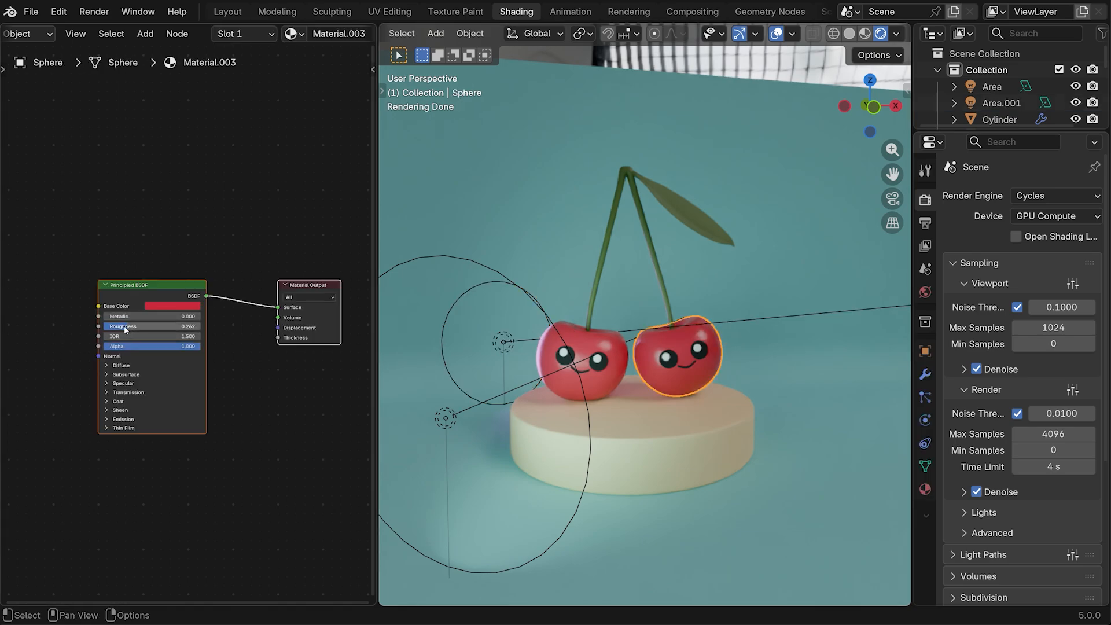
mouse_move(123, 327)
left_mouse_down()
mouse_move(113, 327)
mouse_move(122, 327)
left_mouse_up()
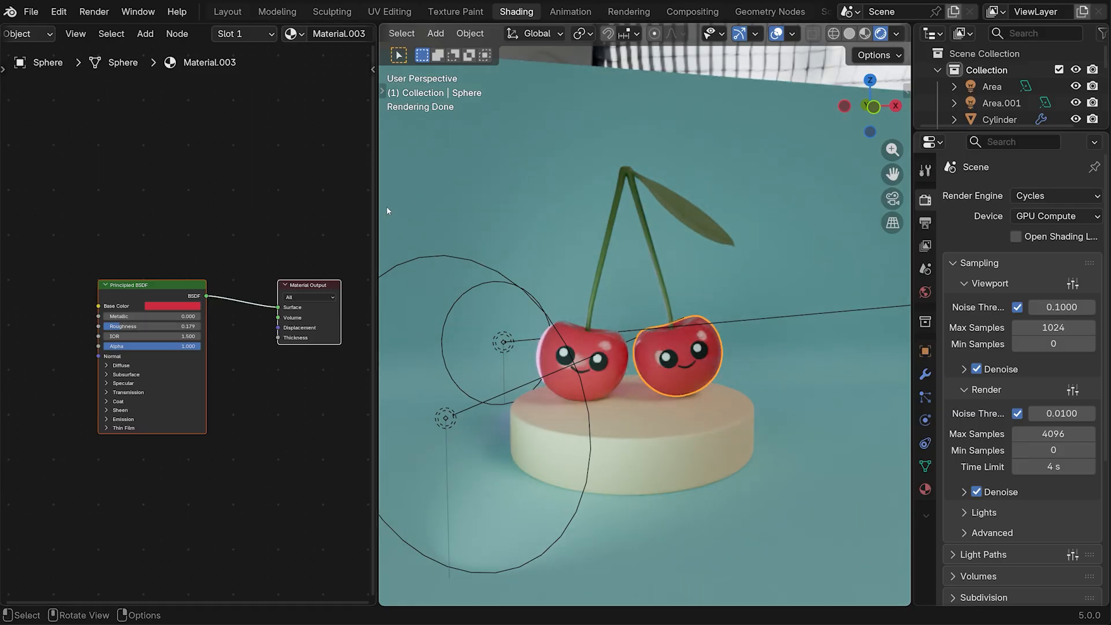
Return to the Layout workspace and render the final still image from the camera.
left_click(244, 13)
left_click(96, 13)
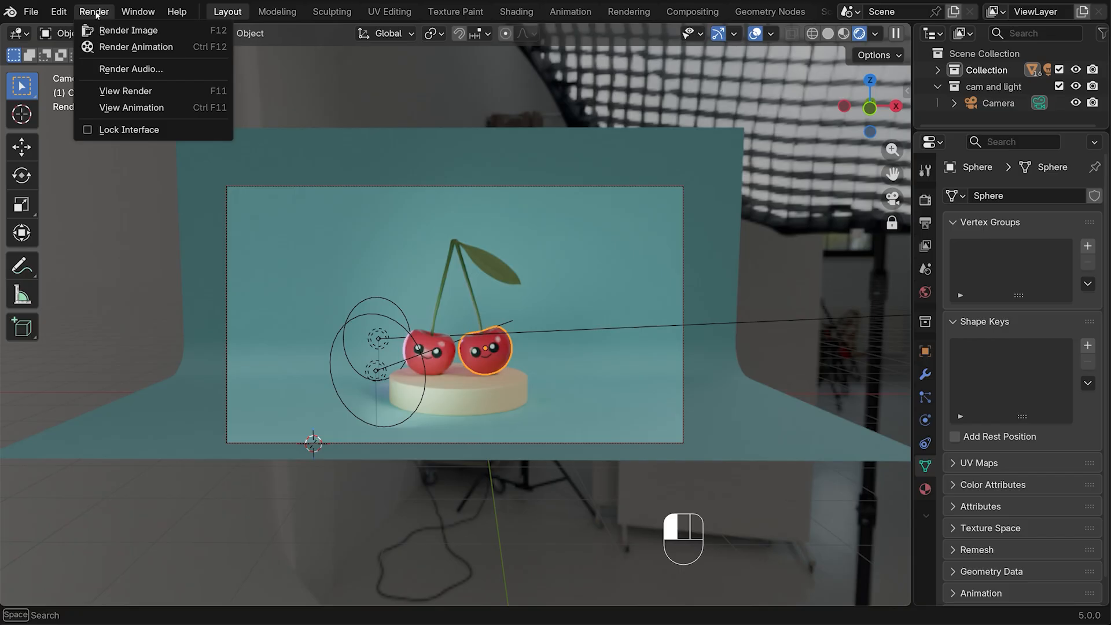
left_click(117, 32)
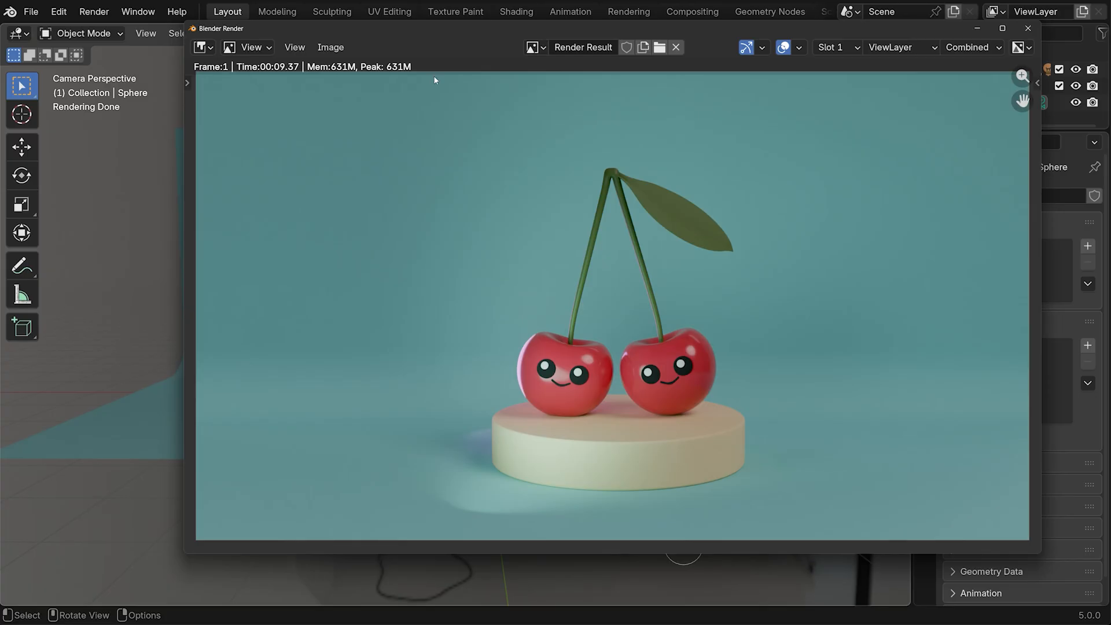
Save the rendered image as "cherries final render.png" in the cherries folder.
left_click(330, 47)
left_click(332, 181)
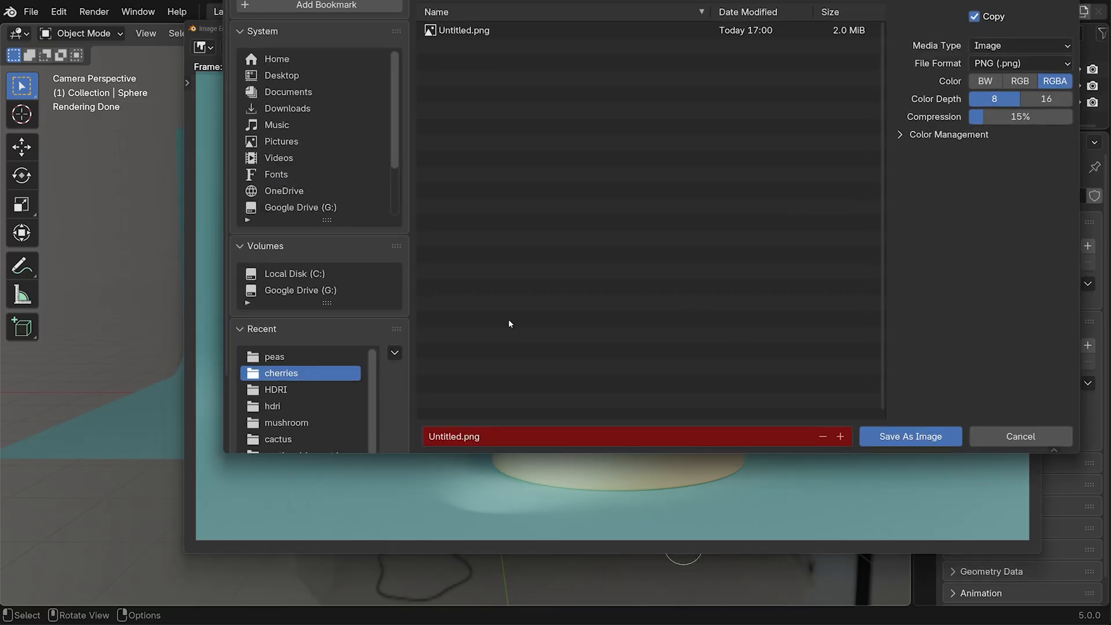
type("cherries")
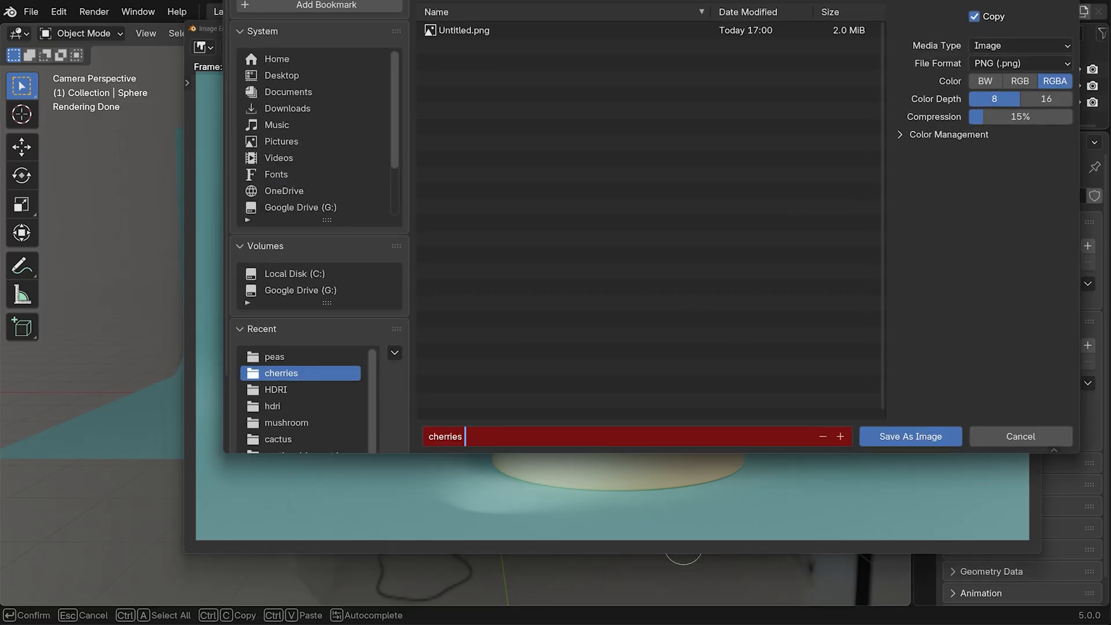
type(" final render")
key("Return")
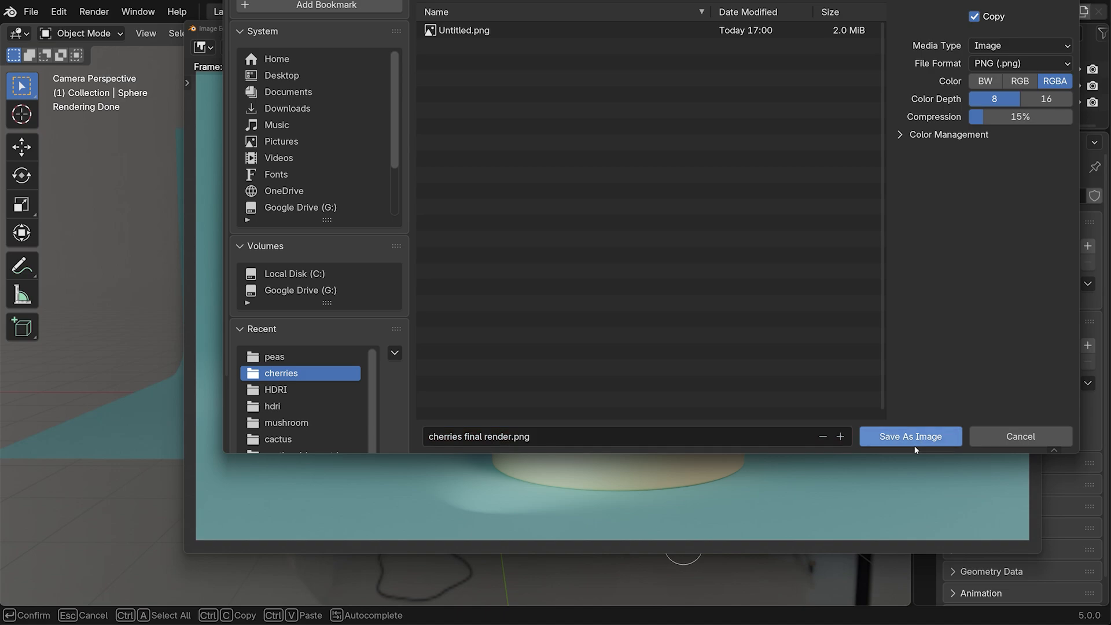
left_click(910, 436)
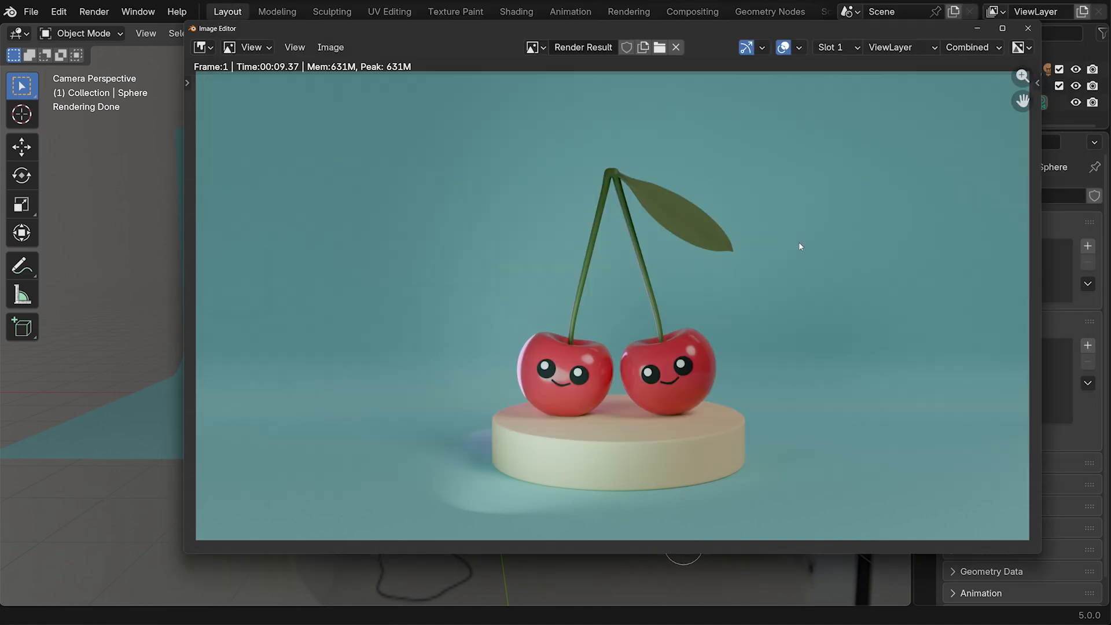